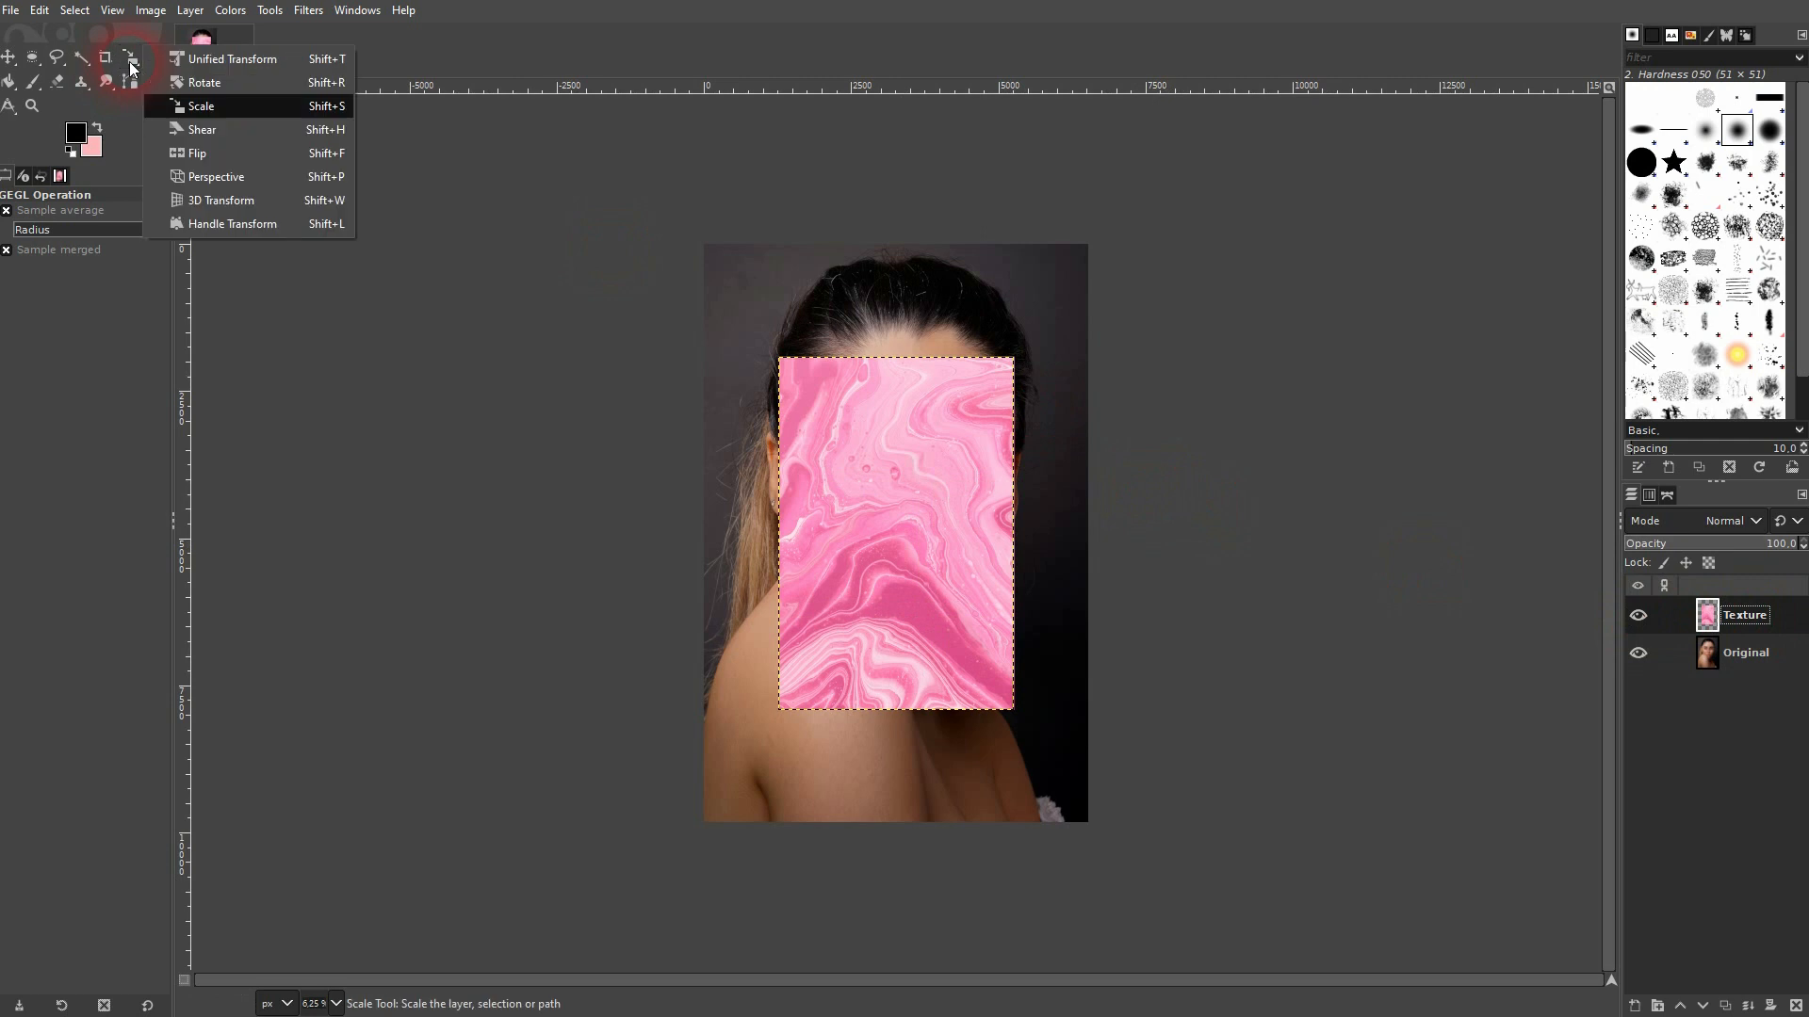
# - Scale the Texture layer proportionally until it covers the whole portrait
pyautogui.click(234, 106)
pyautogui.click(911, 514)
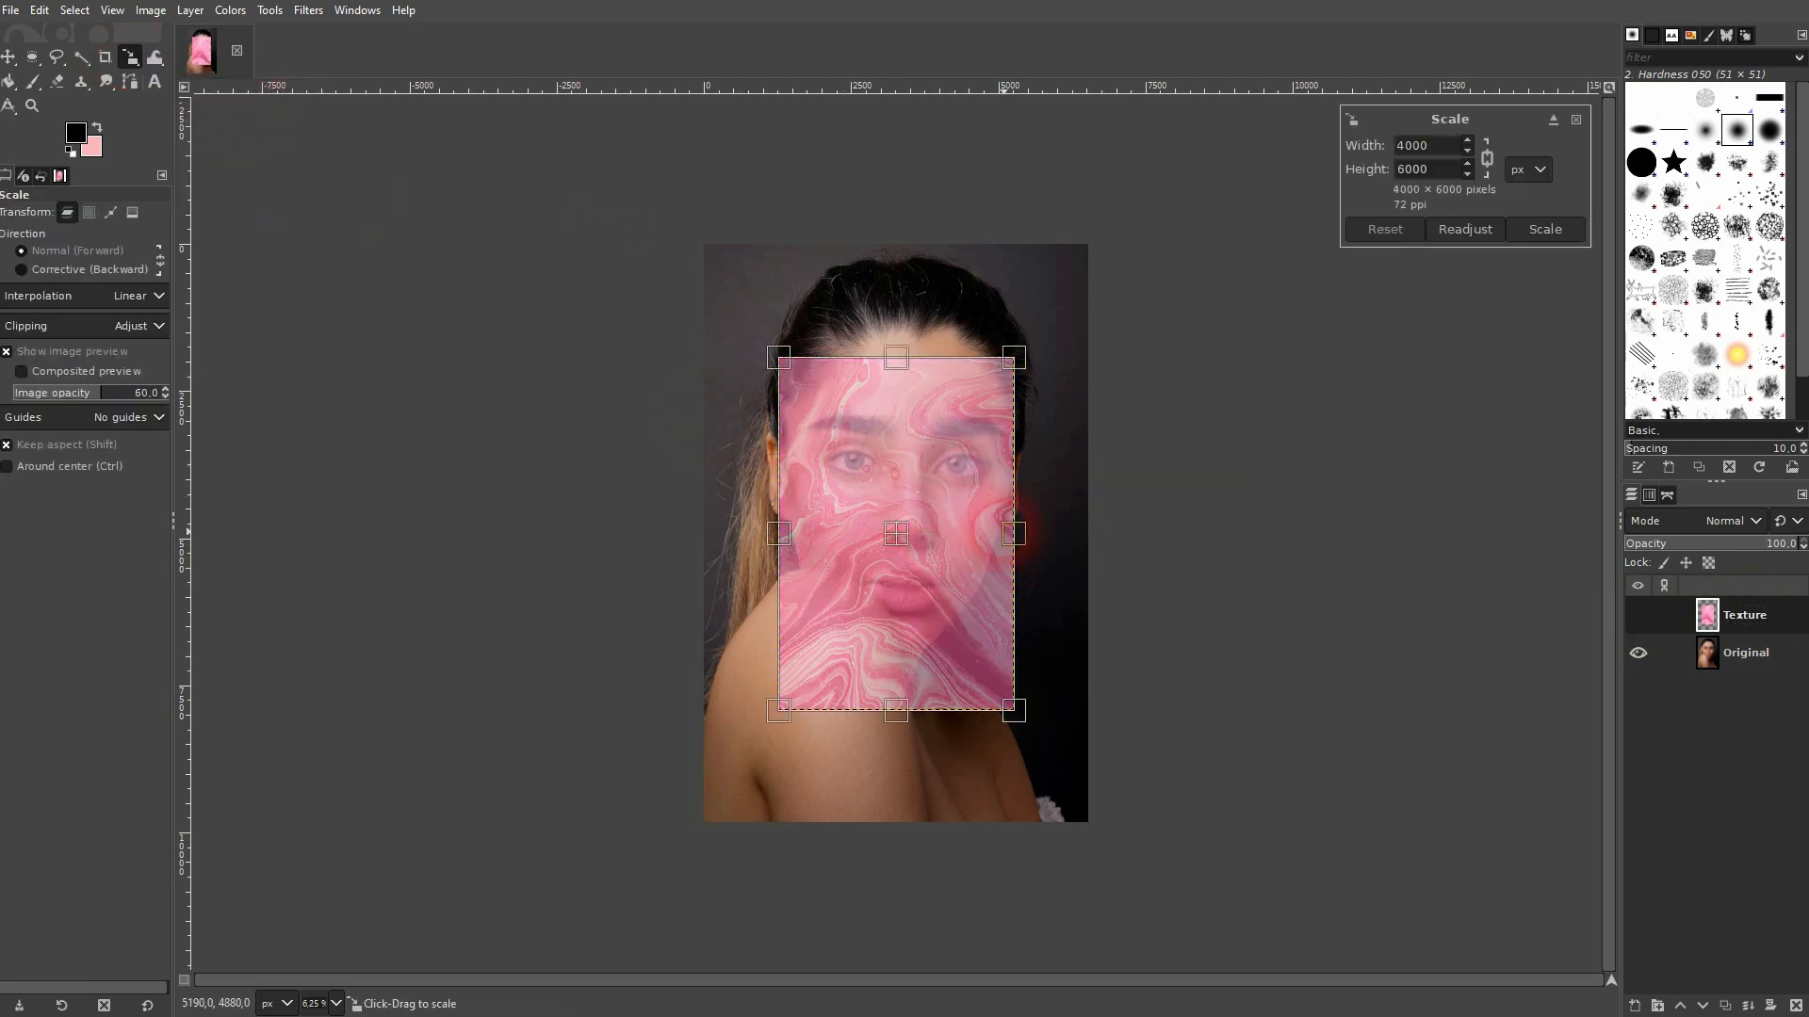
pyautogui.moveTo(902, 361); pyautogui.dragTo(897, 250)
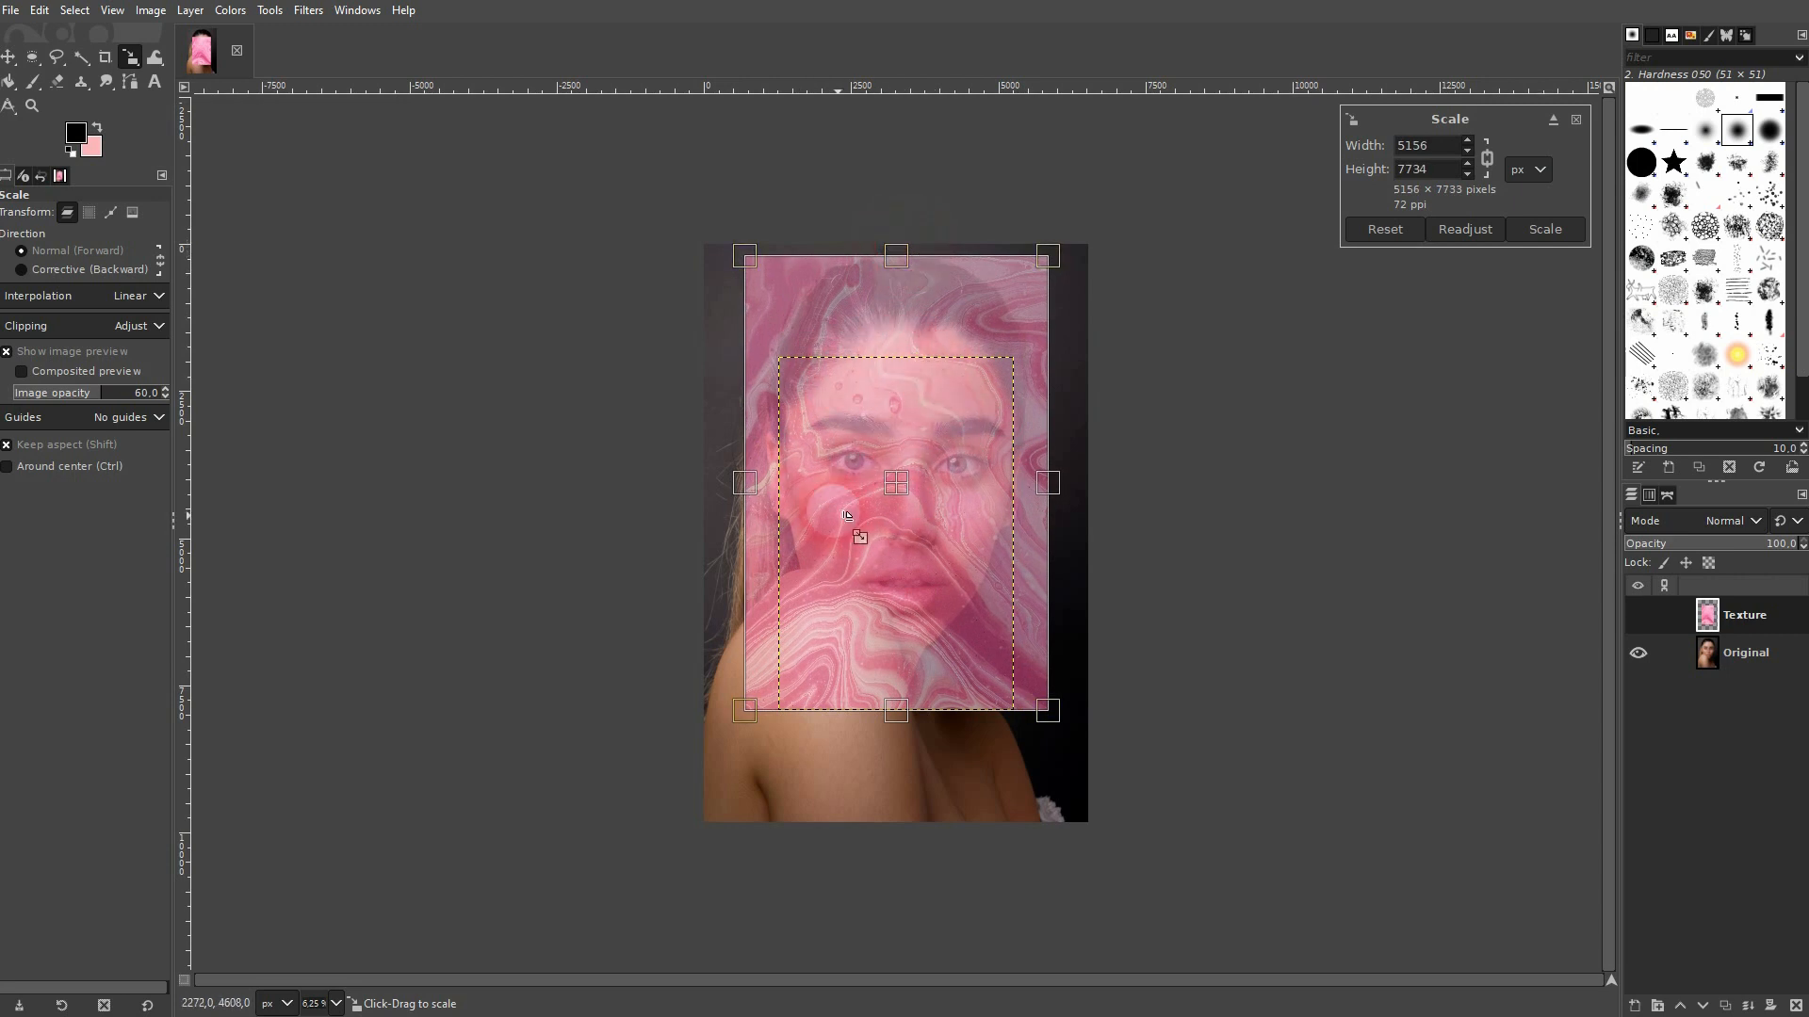
pyautogui.moveTo(906, 724); pyautogui.dragTo(904, 834)
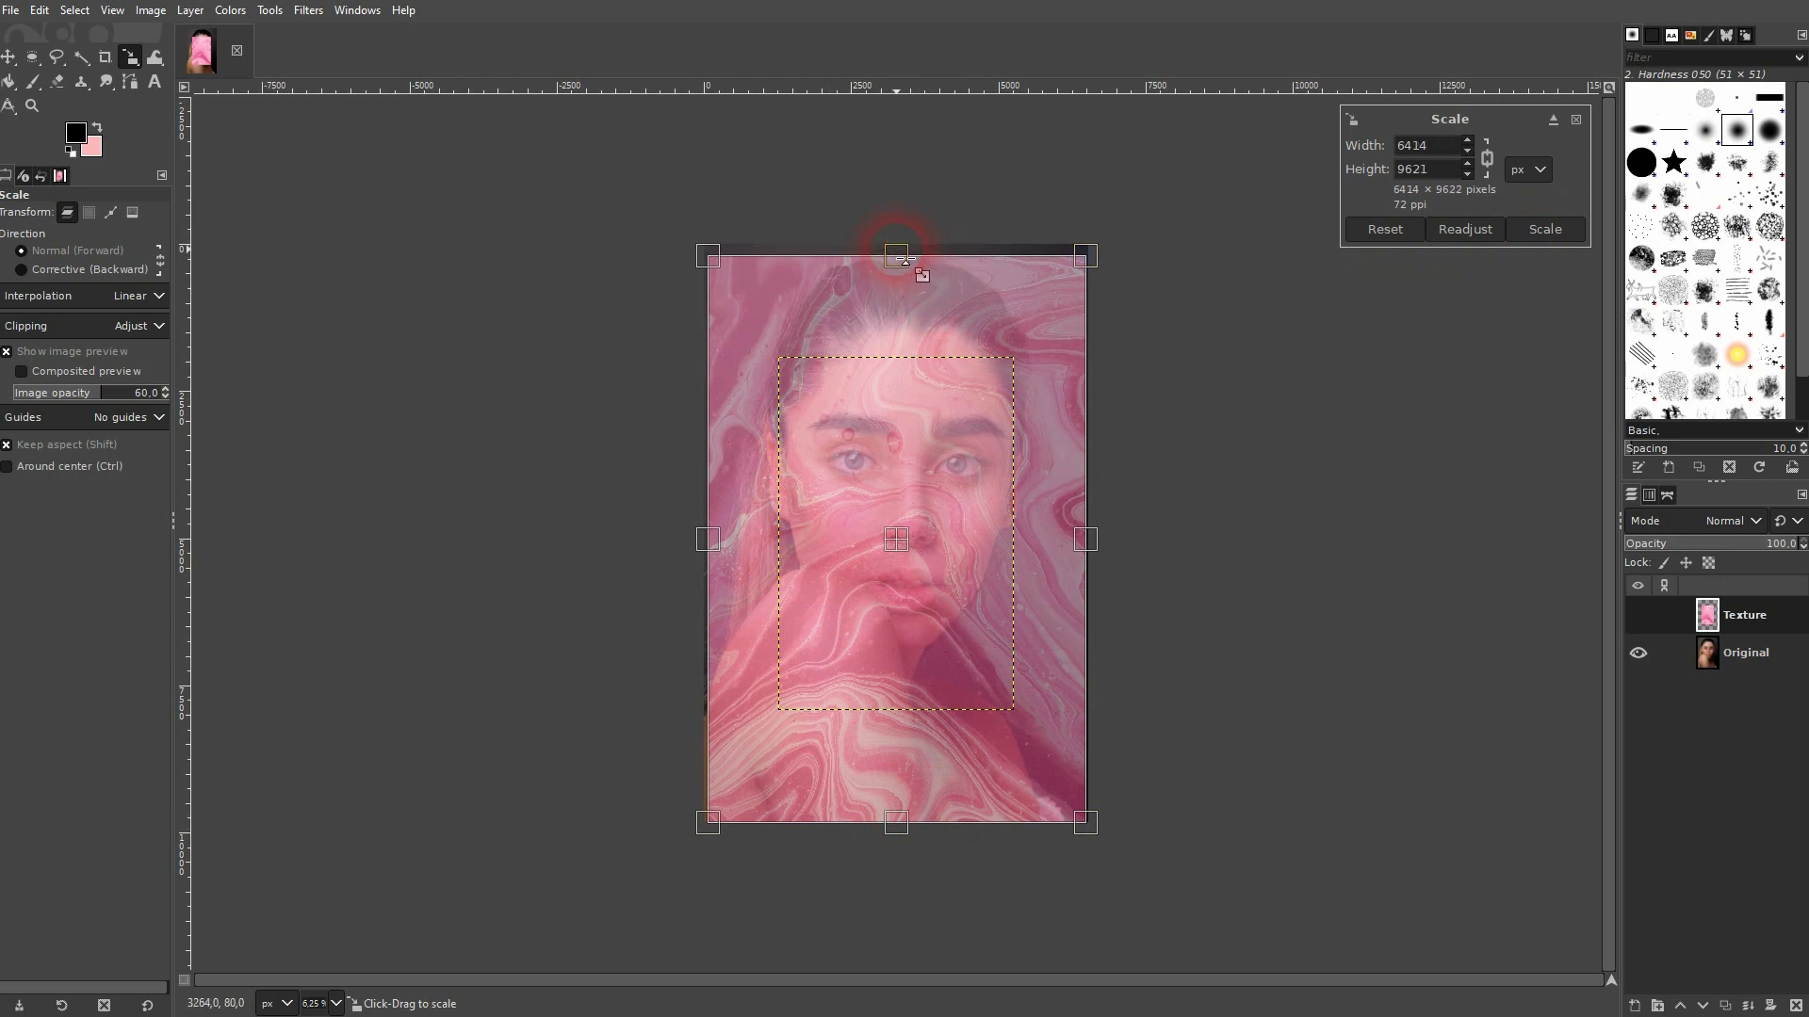
pyautogui.moveTo(904, 259); pyautogui.dragTo(899, 247)
pyautogui.click(1515, 236)
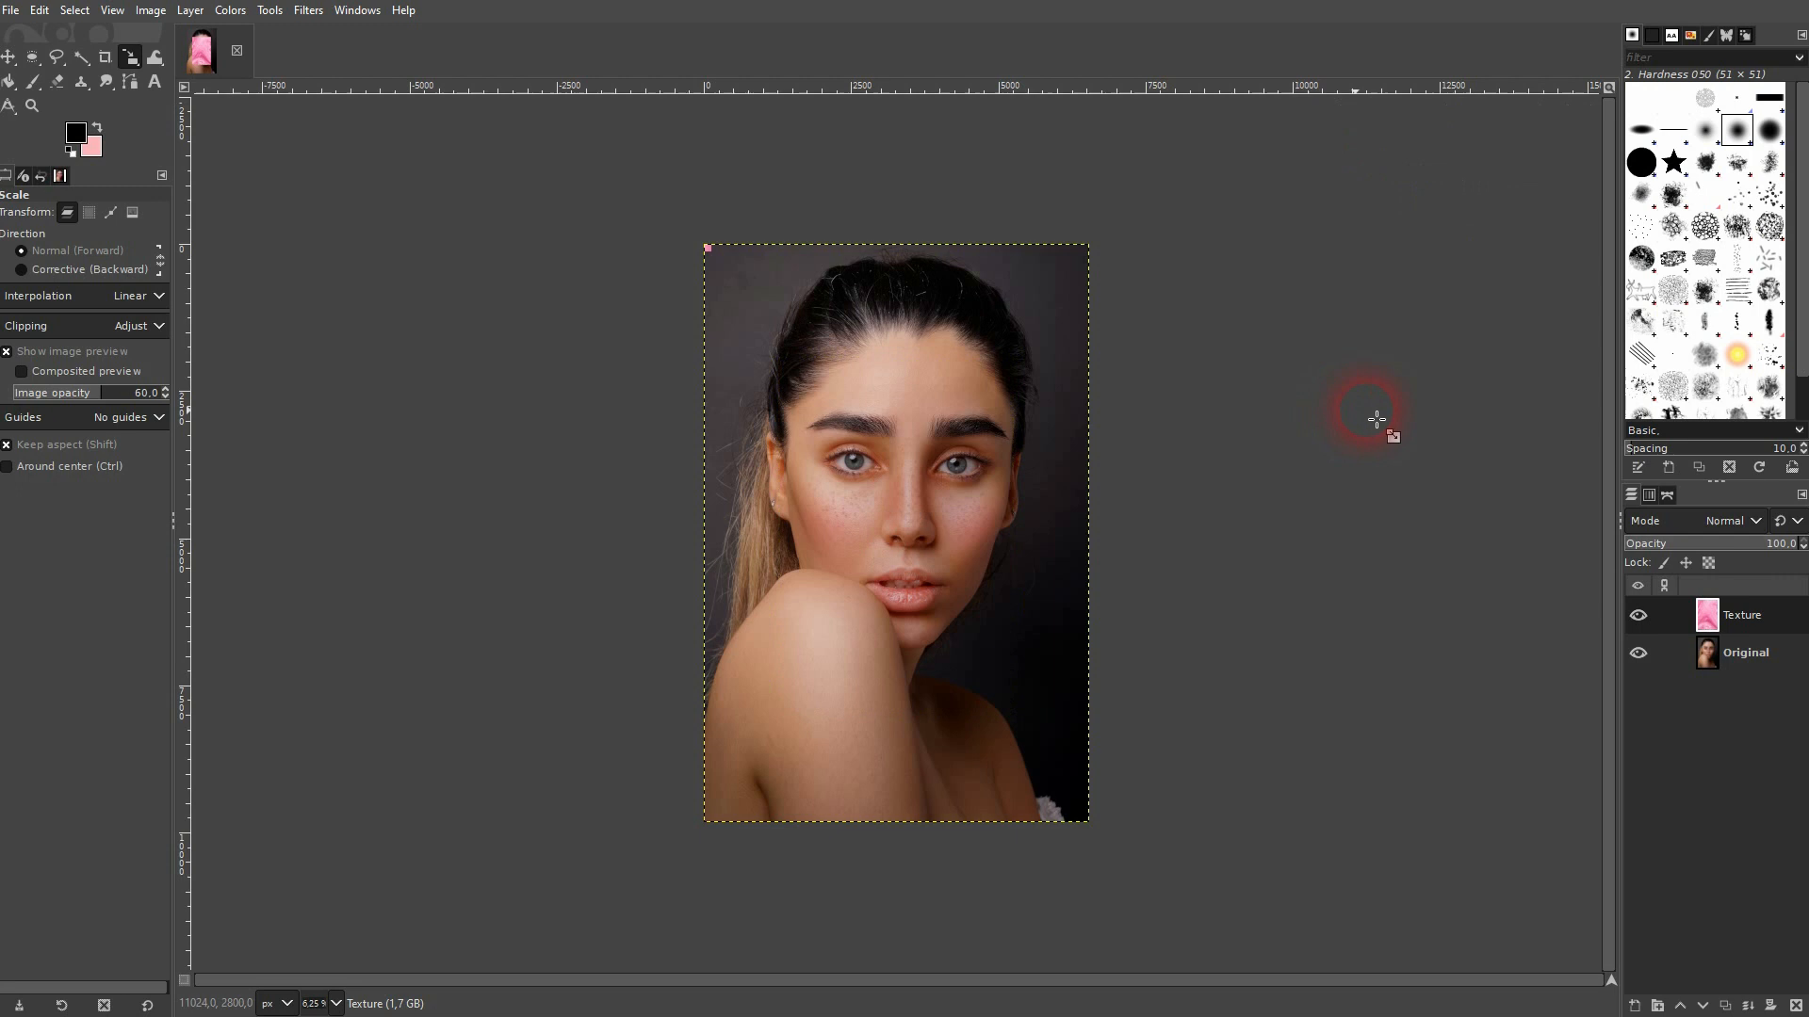
# - Set the Texture layer's blend mode to Overlay and its opacity to about 50.8
pyautogui.click(1741, 521)
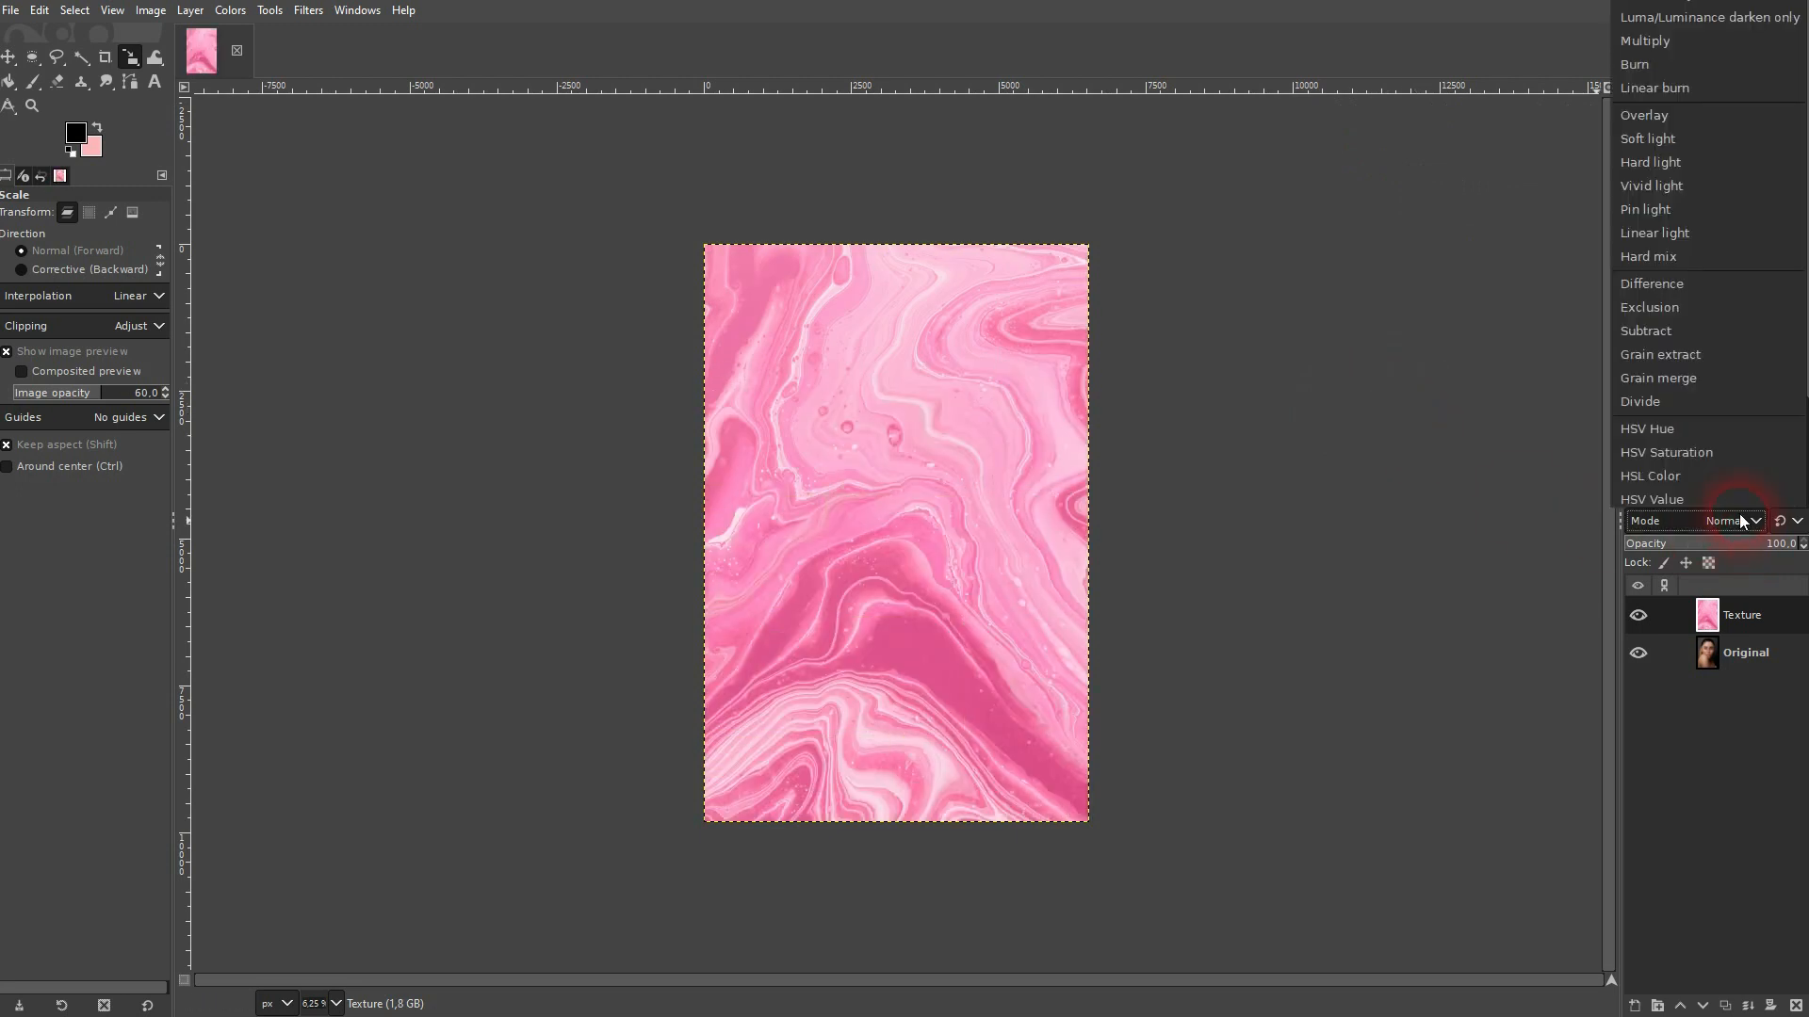
pyautogui.click(1703, 117)
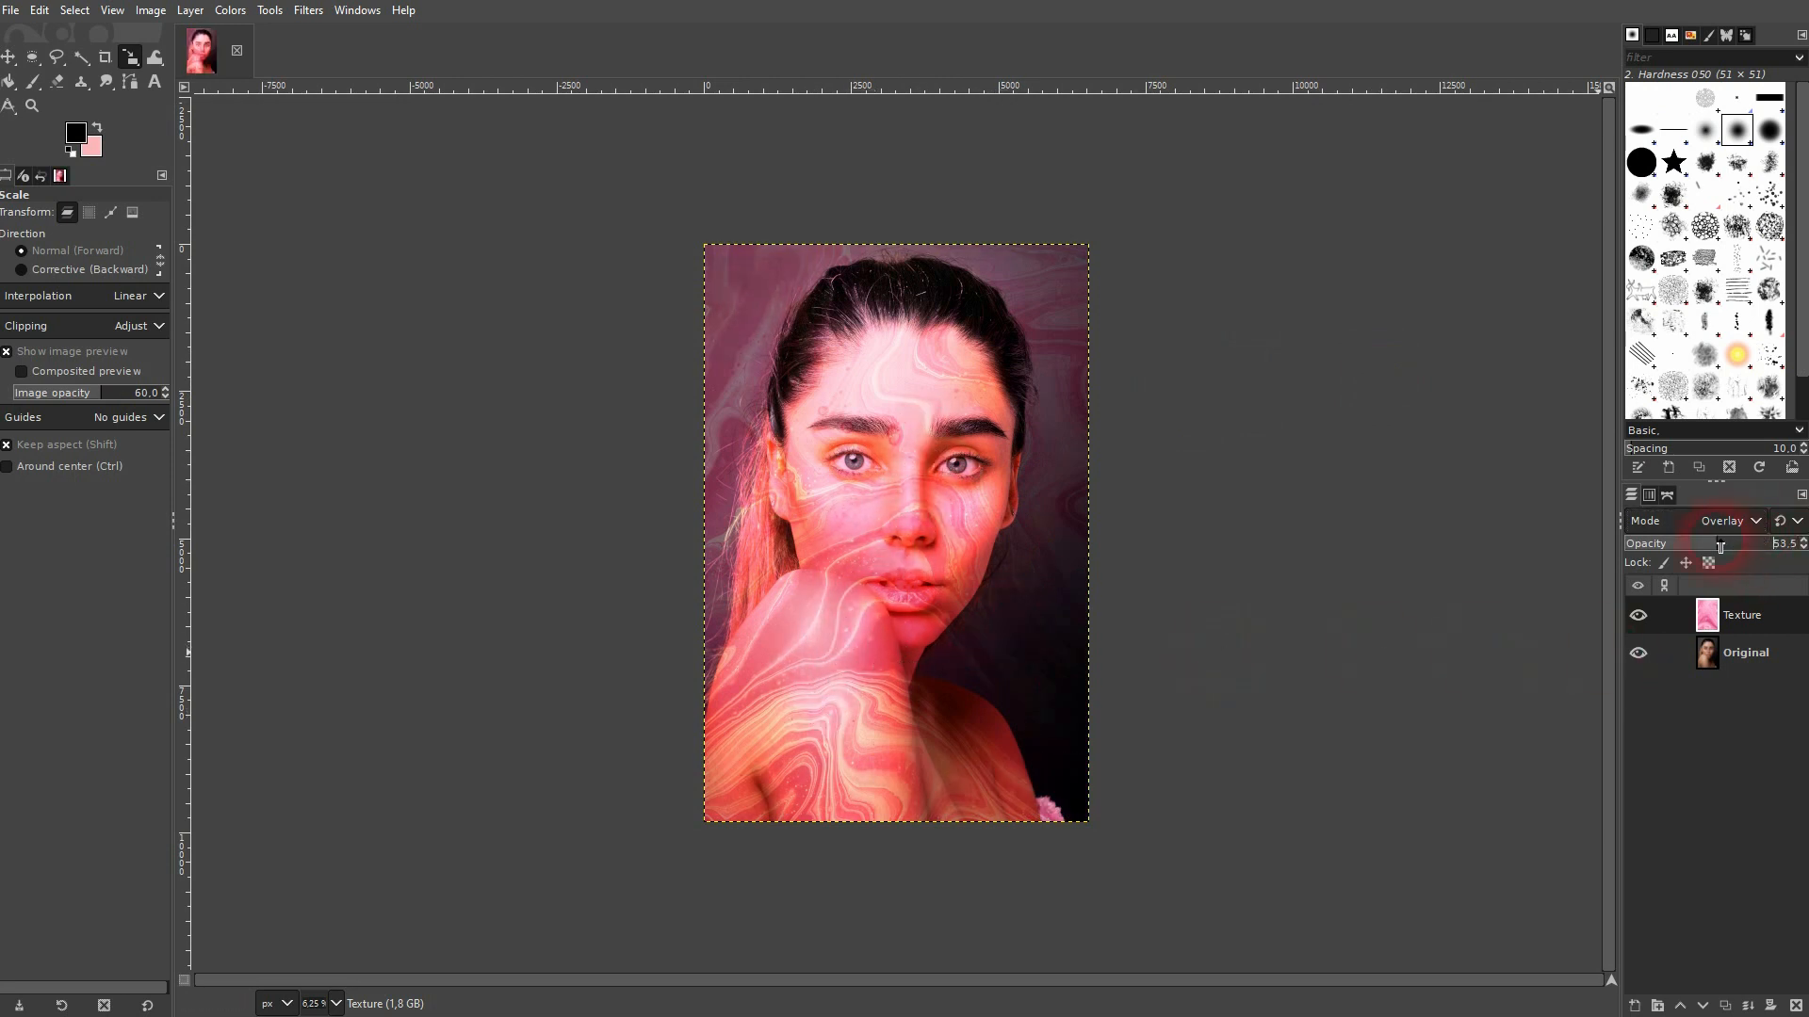
pyautogui.moveTo(1725, 546); pyautogui.dragTo(1717, 549)
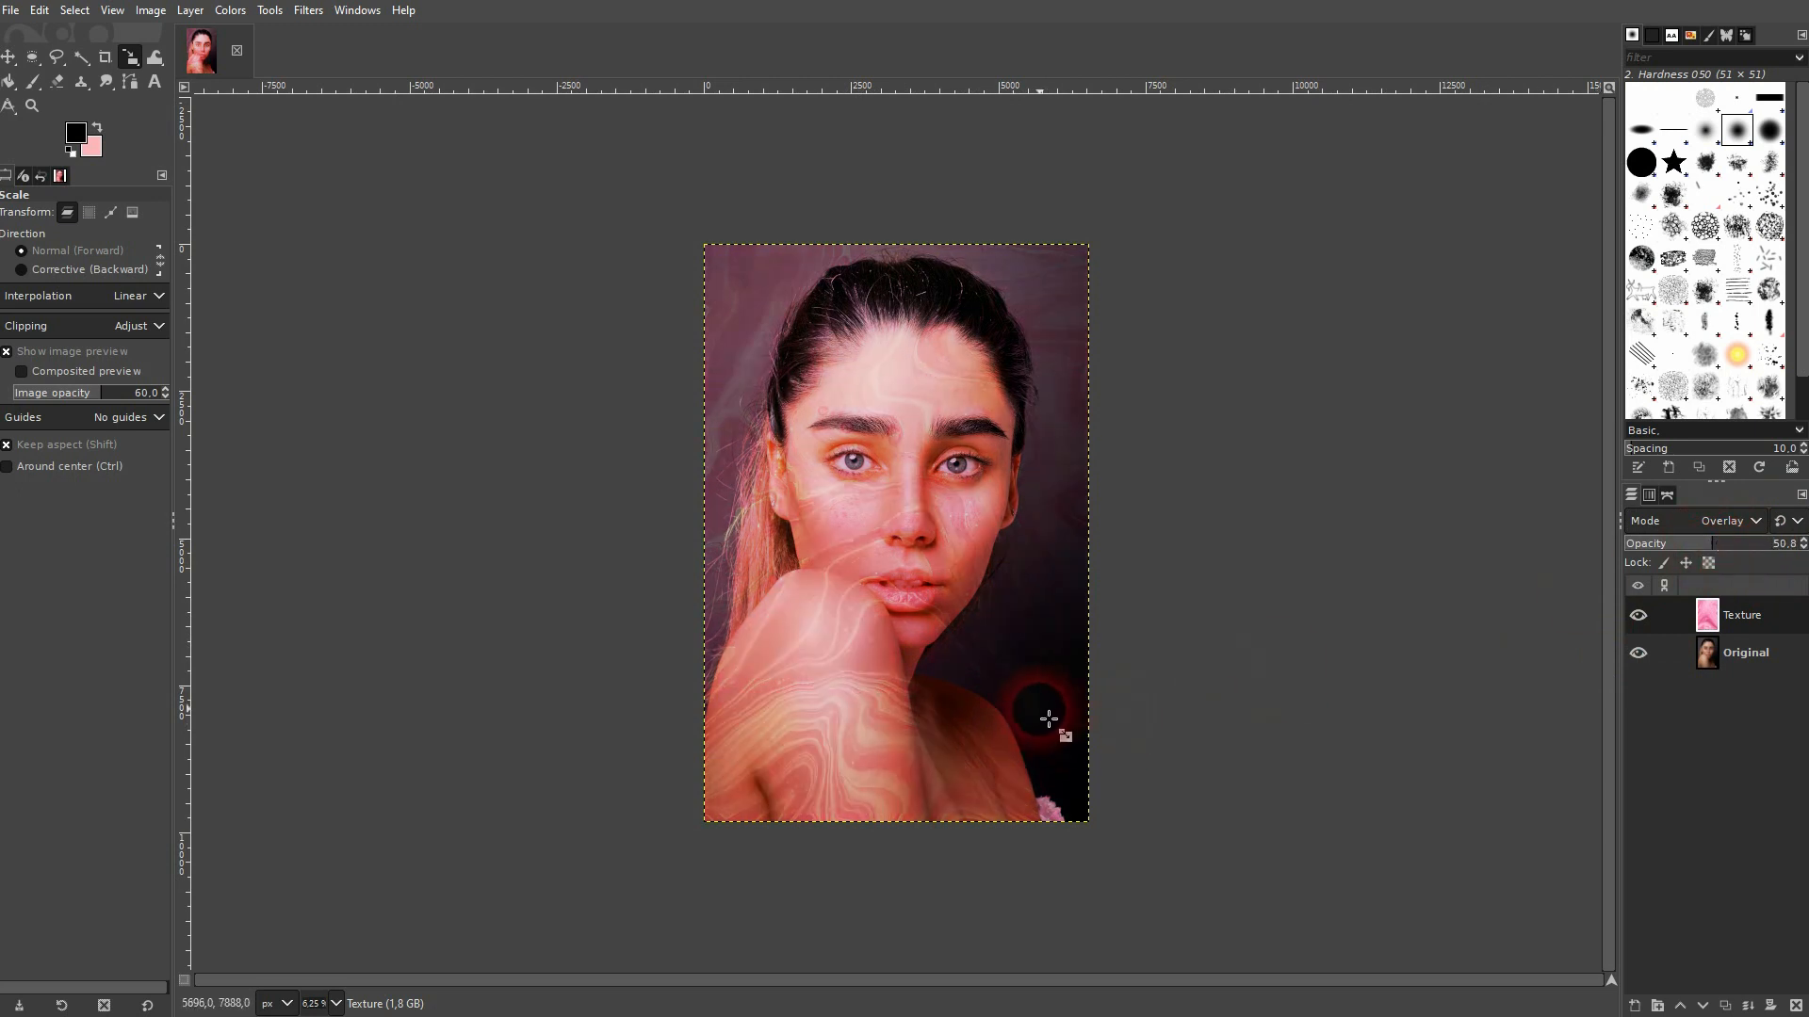
# - Hide the Texture layer and make the Original layer active for drawing with the Paths tool
pyautogui.click(1639, 625)
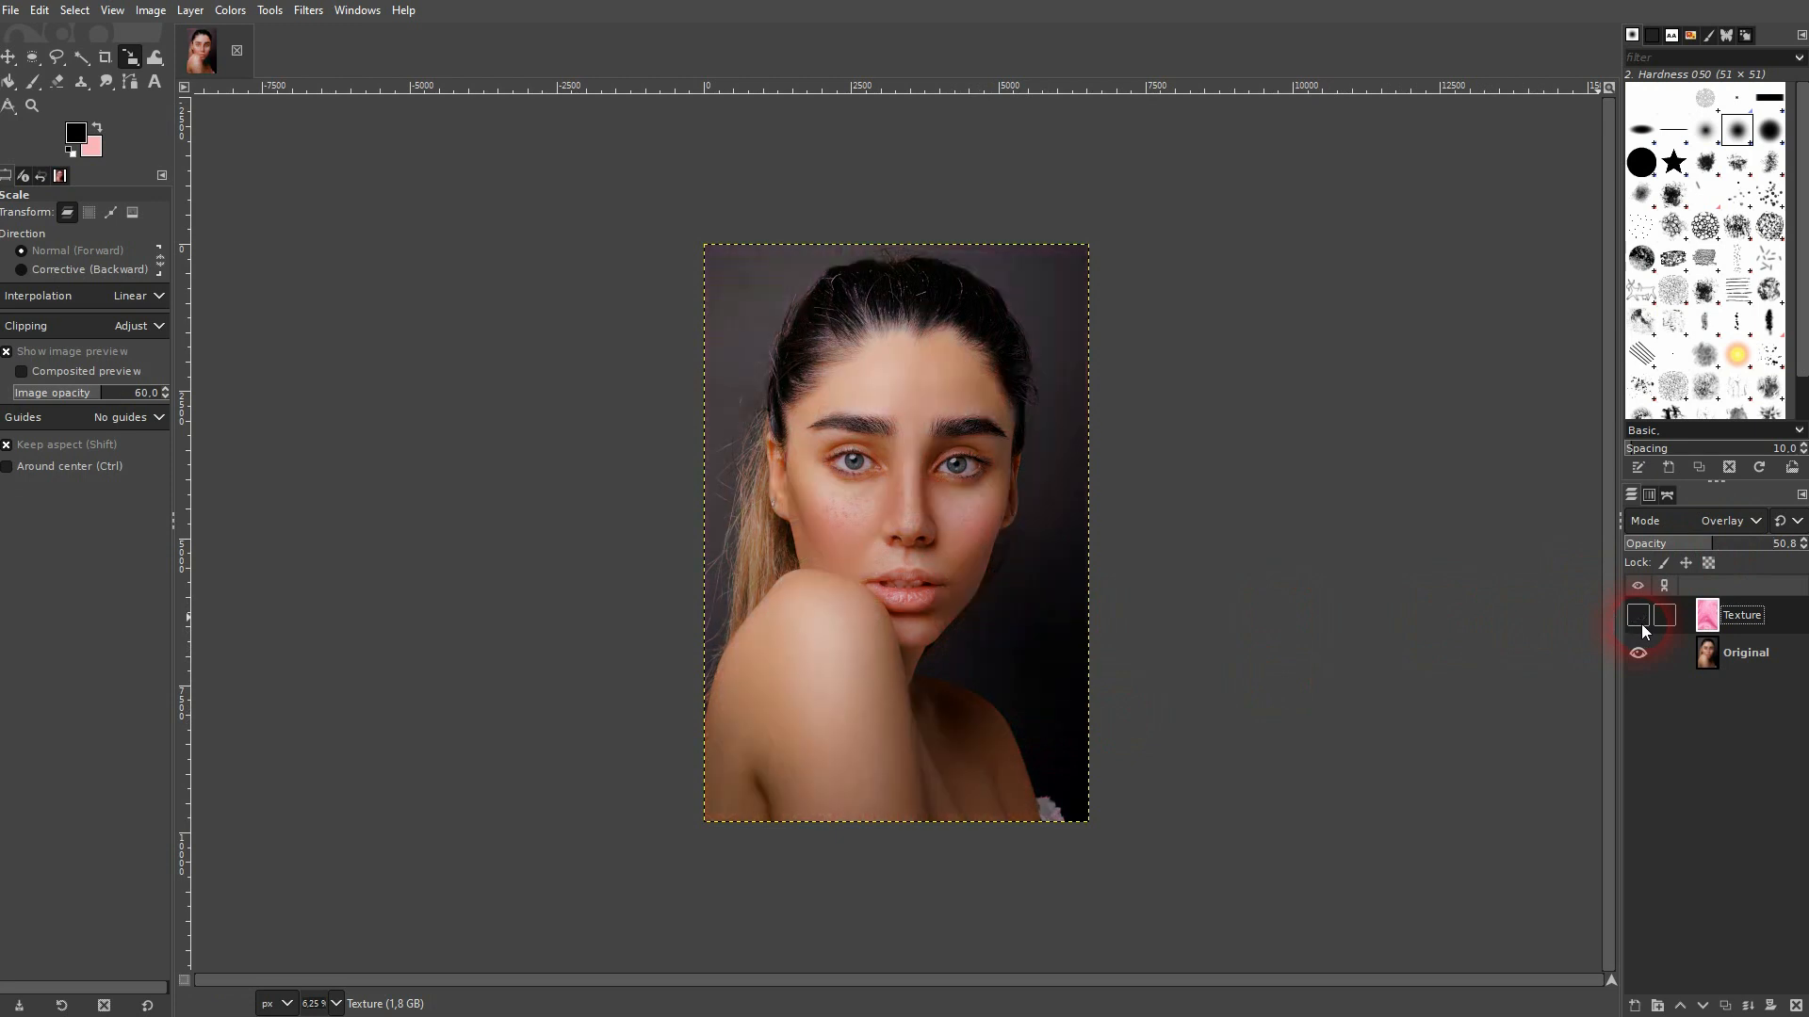
pyautogui.click(1729, 648)
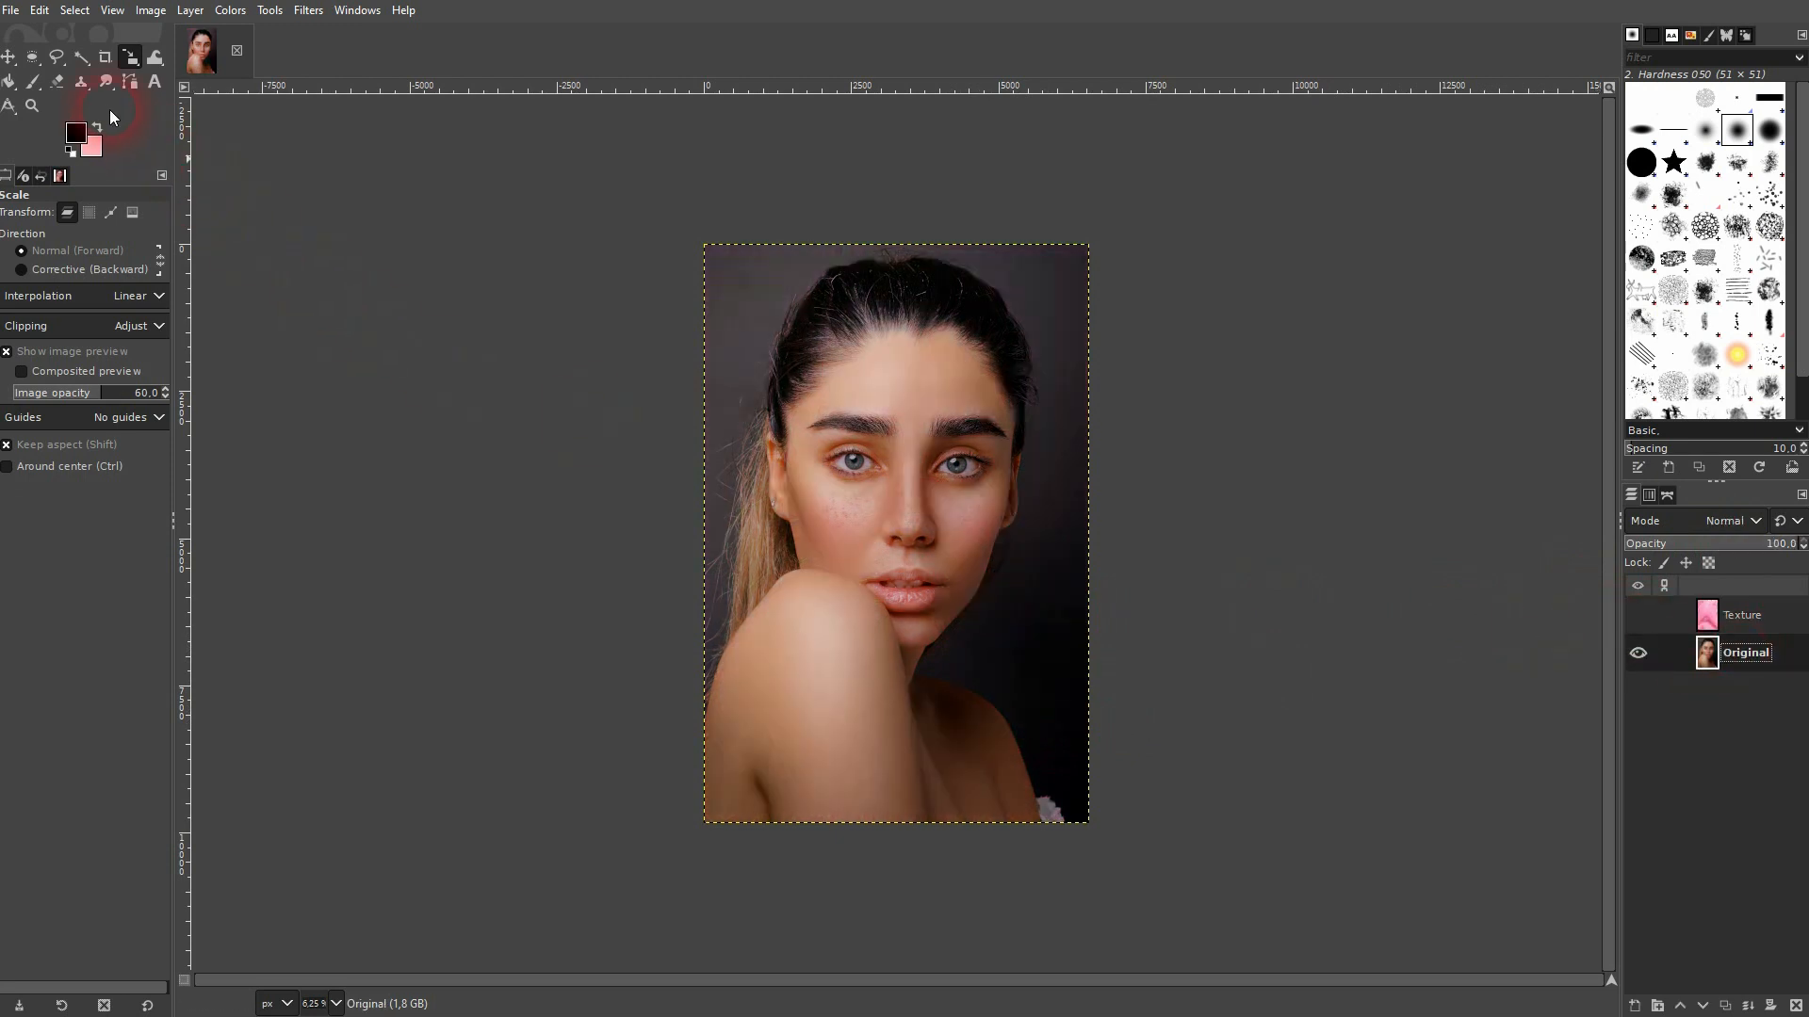
pyautogui.click(129, 82)
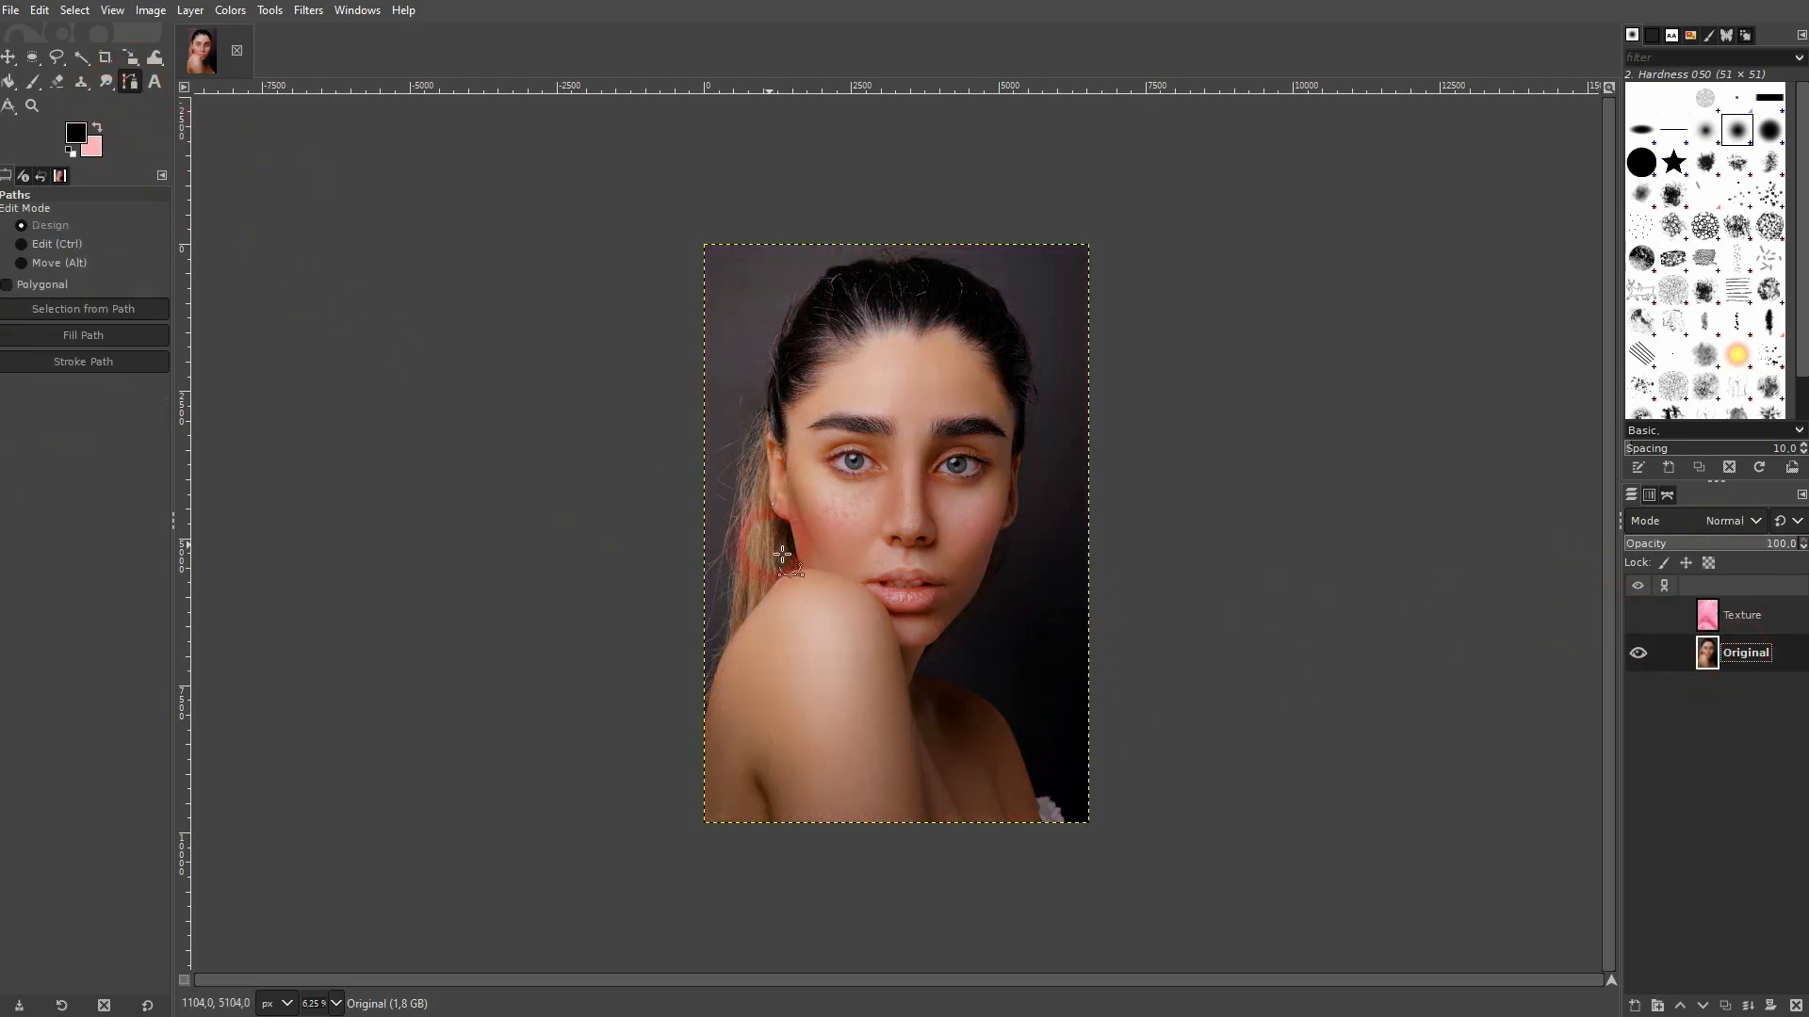
# - Start a path at the forehead hairline and place anchors down the temple on the image's left side
pyautogui.scroll(4, 839, 385)
pyautogui.click(828, 344)
pyautogui.click(741, 423)
pyautogui.click(602, 532)
pyautogui.click(595, 728)
# - Continue the path around the image's left ear and down the cheek to where the face meets the raised shoulder
pyautogui.scroll(-5, 666, 834)
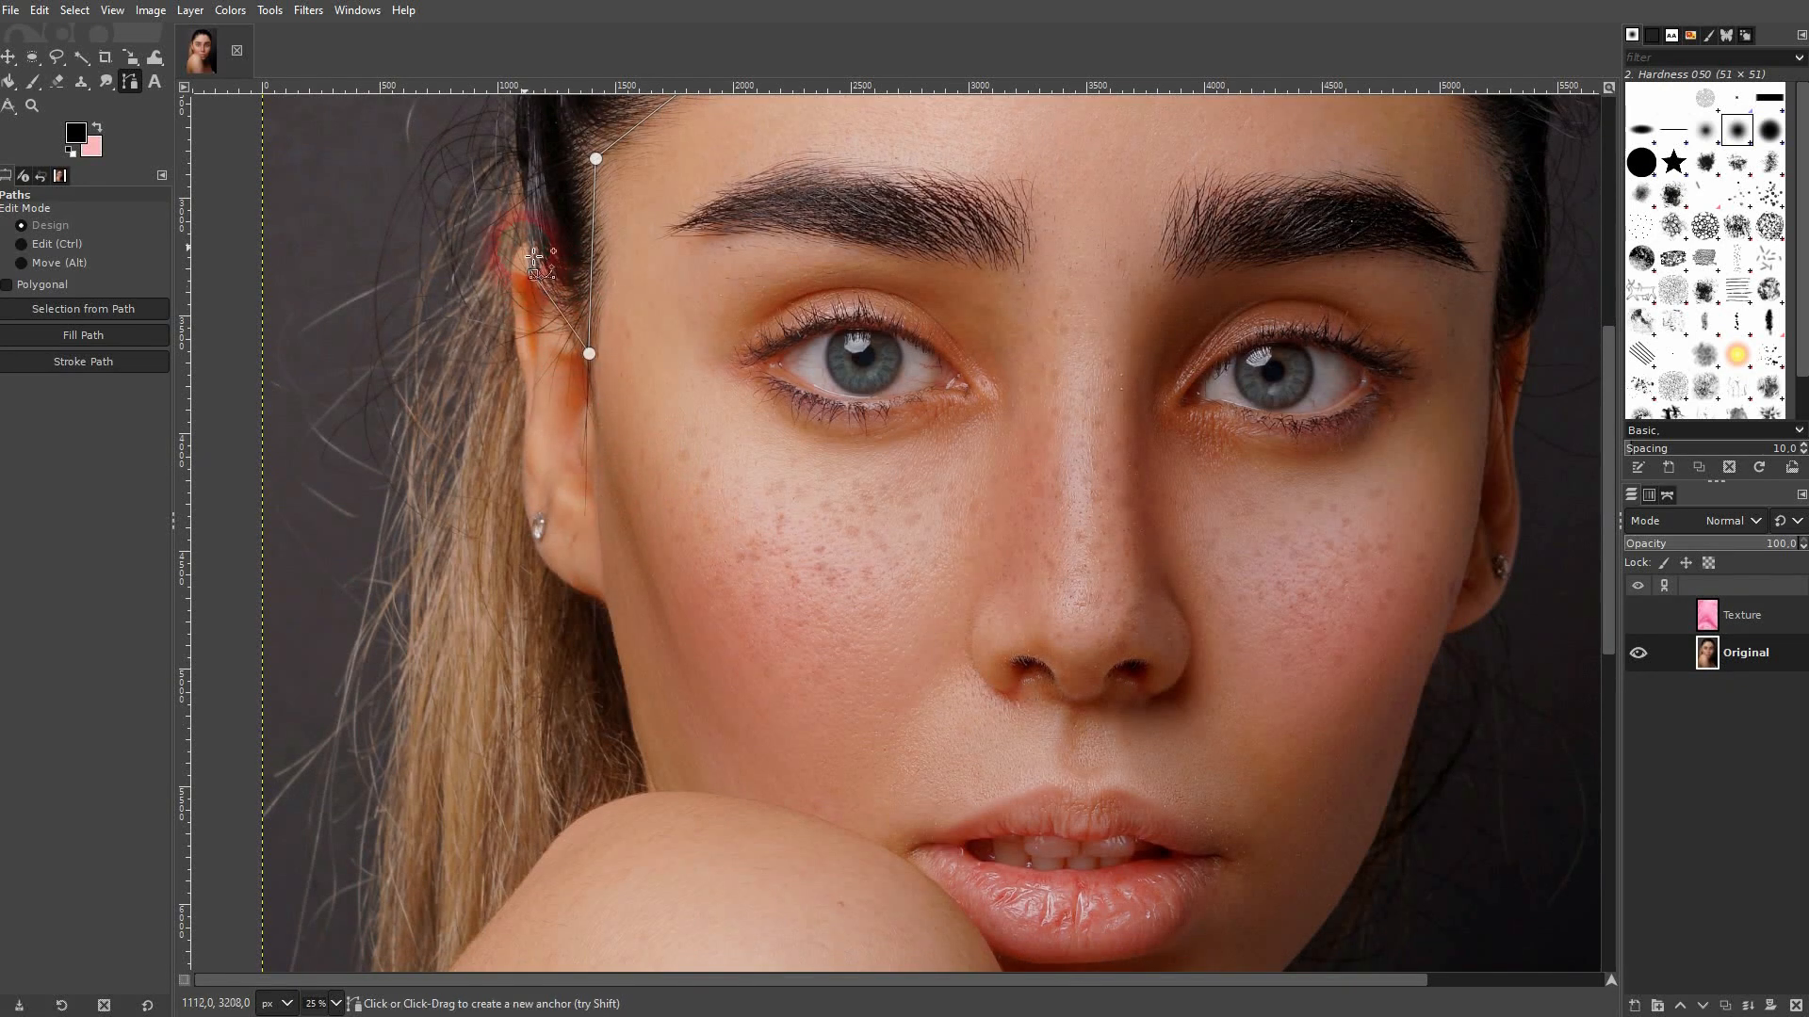
pyautogui.click(512, 321)
pyautogui.click(531, 400)
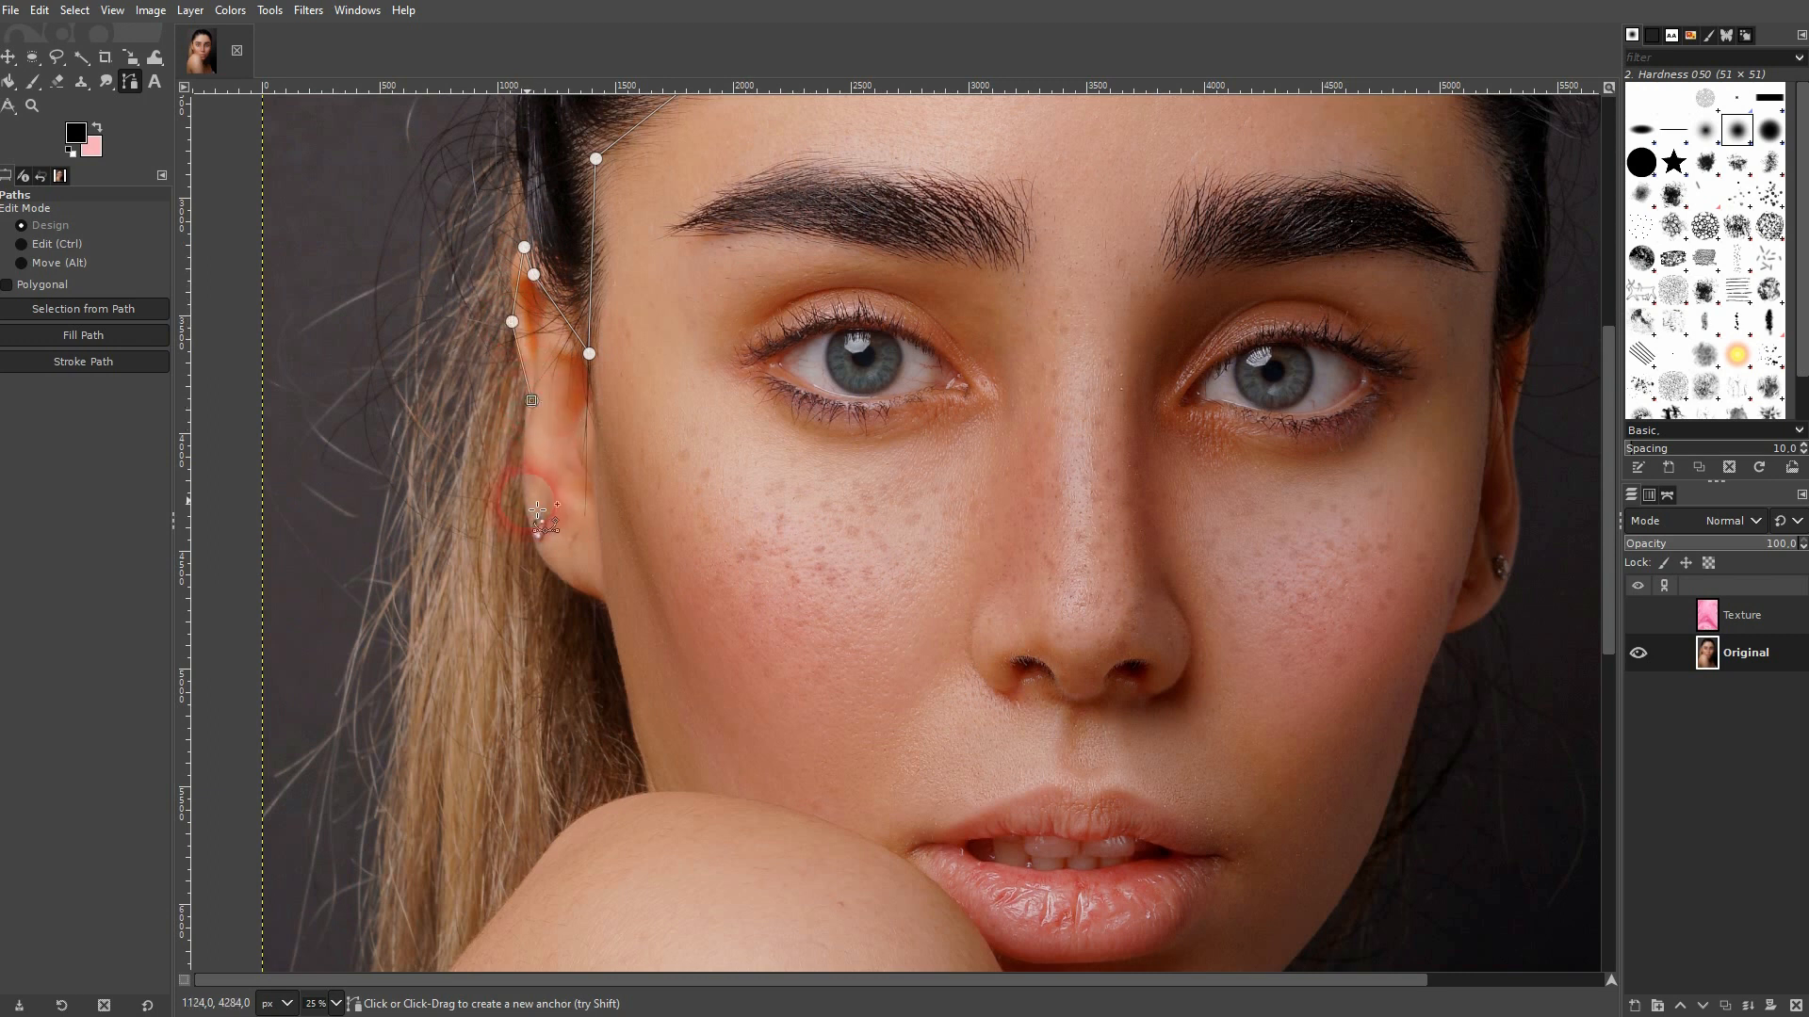
pyautogui.click(526, 505)
pyautogui.click(560, 574)
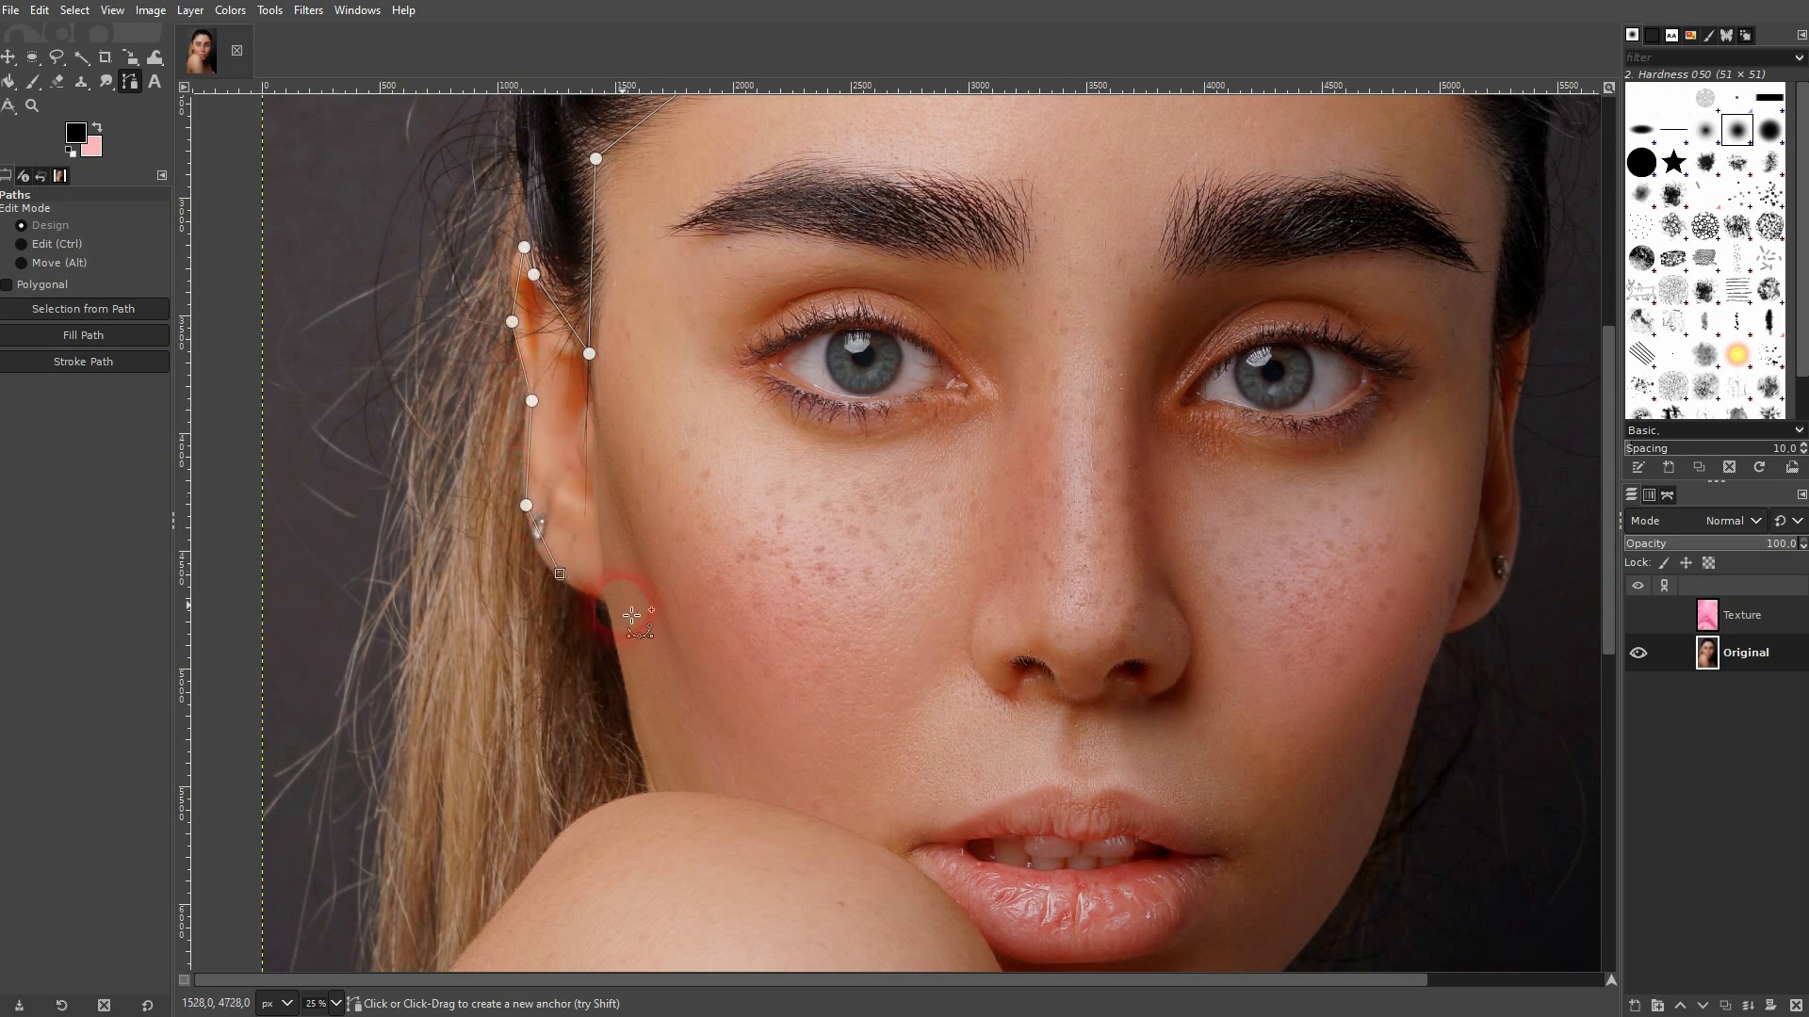
pyautogui.click(650, 788)
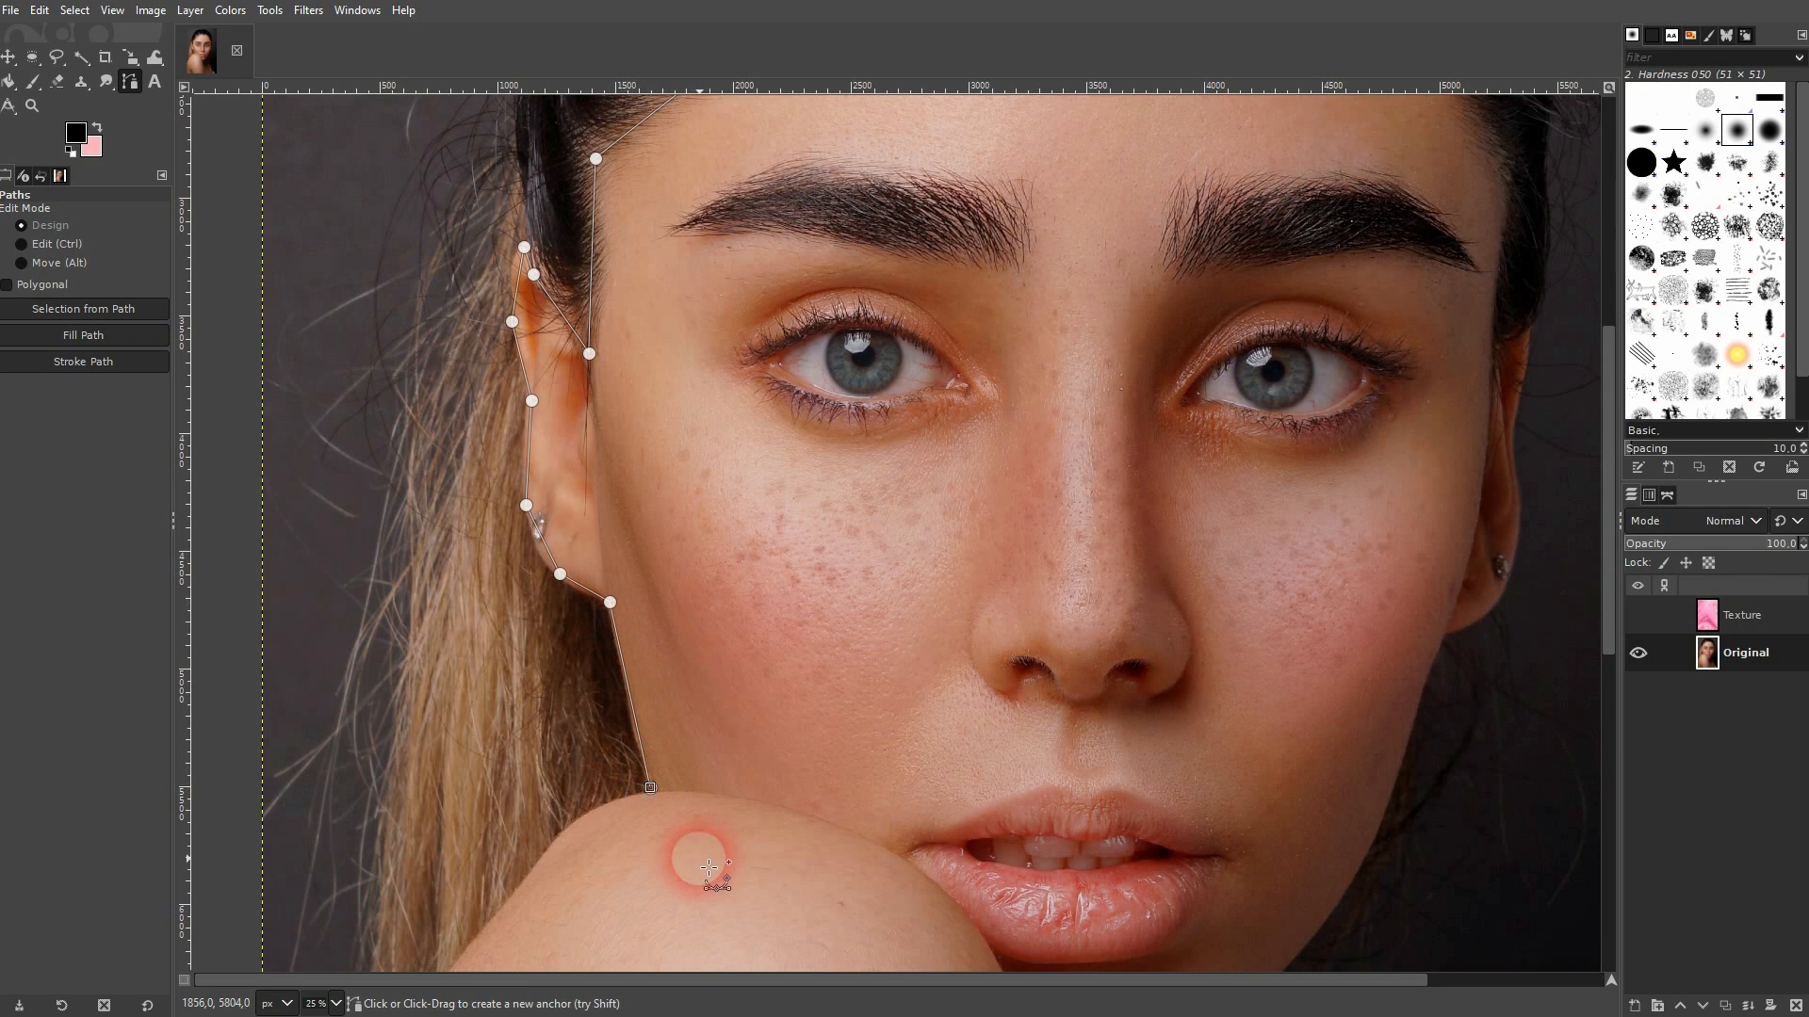
# - Extend the path along the outer contour of the raised shoulder down to the image's left edge
pyautogui.moveTo(699, 850); pyautogui.dragTo(1029, 347)
pyautogui.click(866, 387)
pyautogui.click(758, 519)
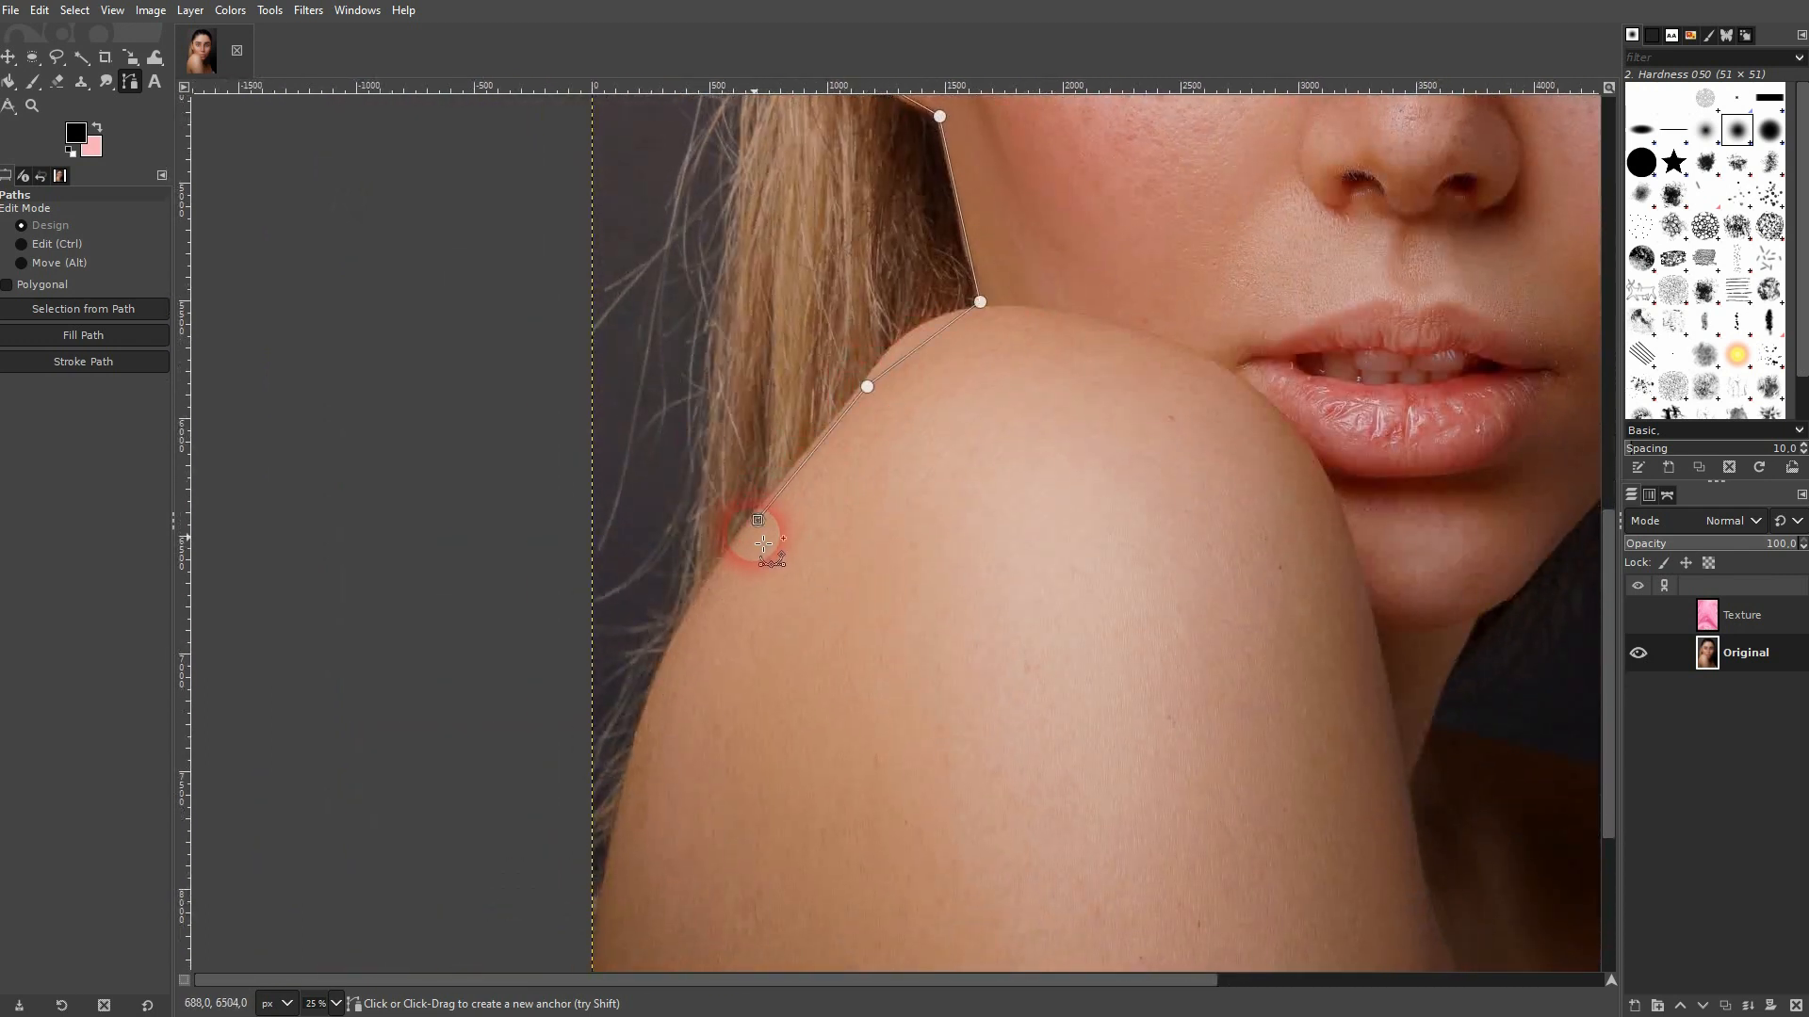
pyautogui.click(617, 839)
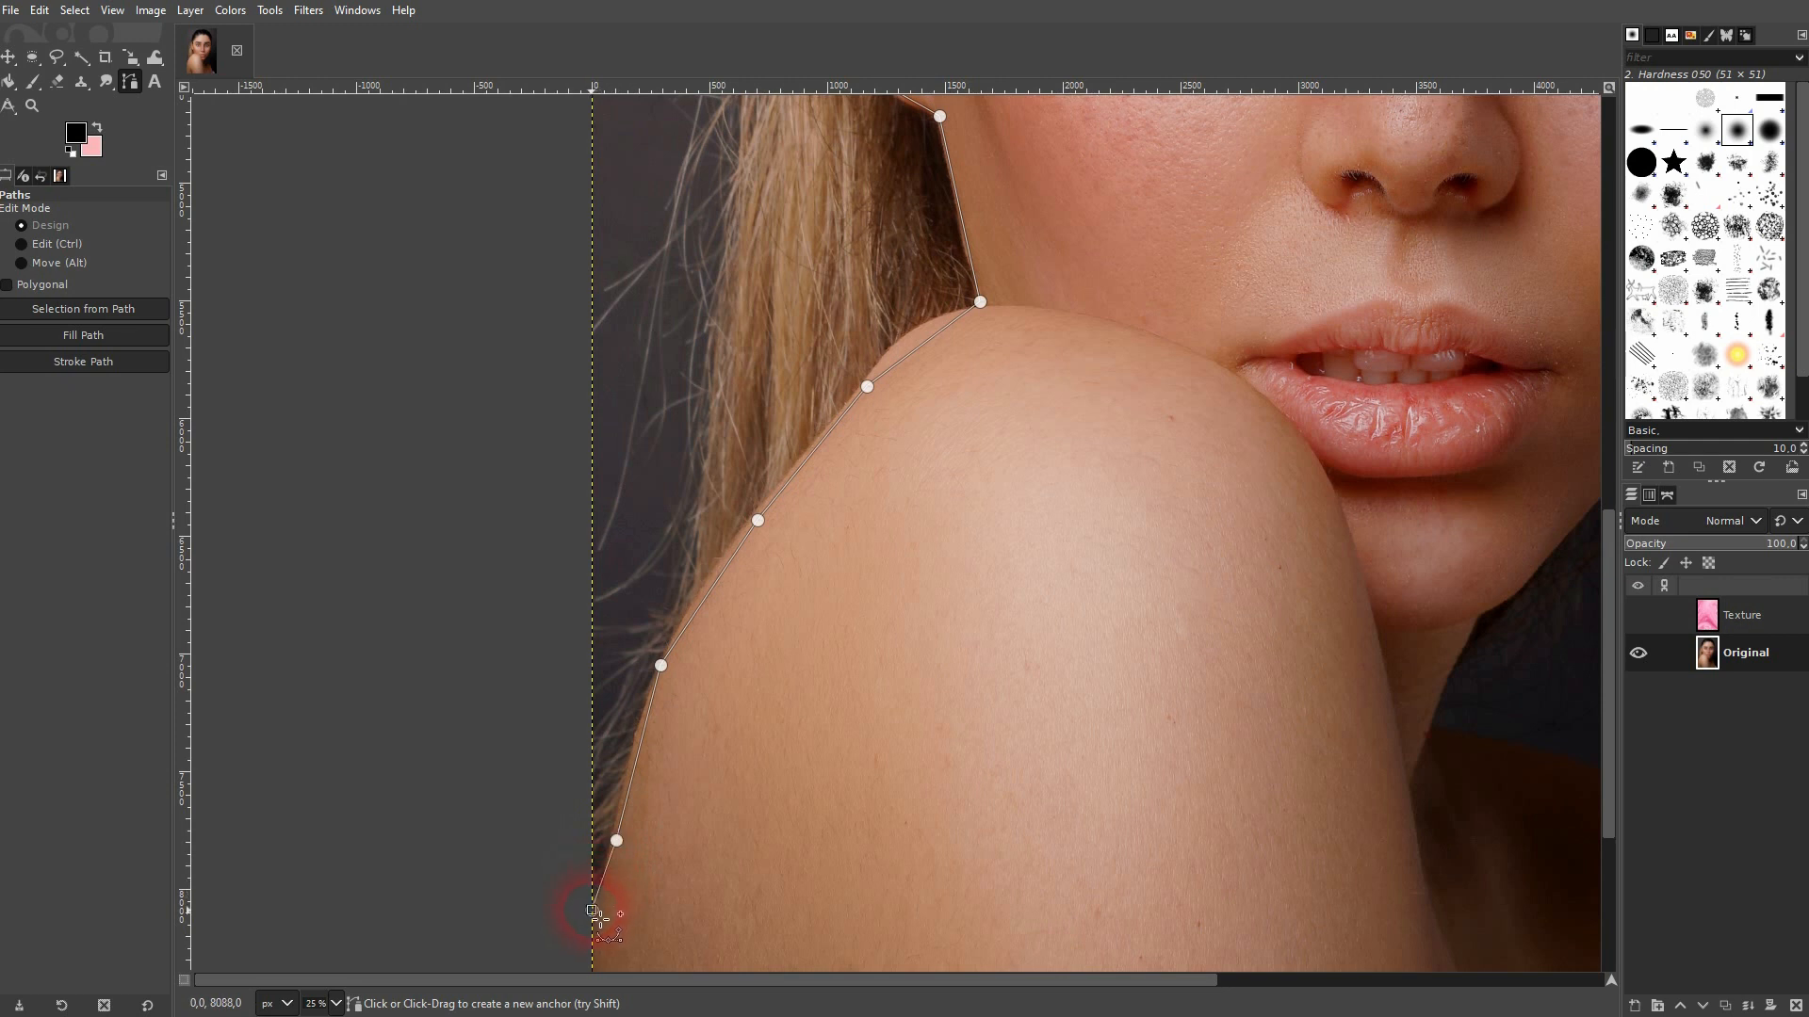
# - Run the path just below the image's lower edge and up the outer contour of the far shoulder
pyautogui.scroll(-10, 698, 807)
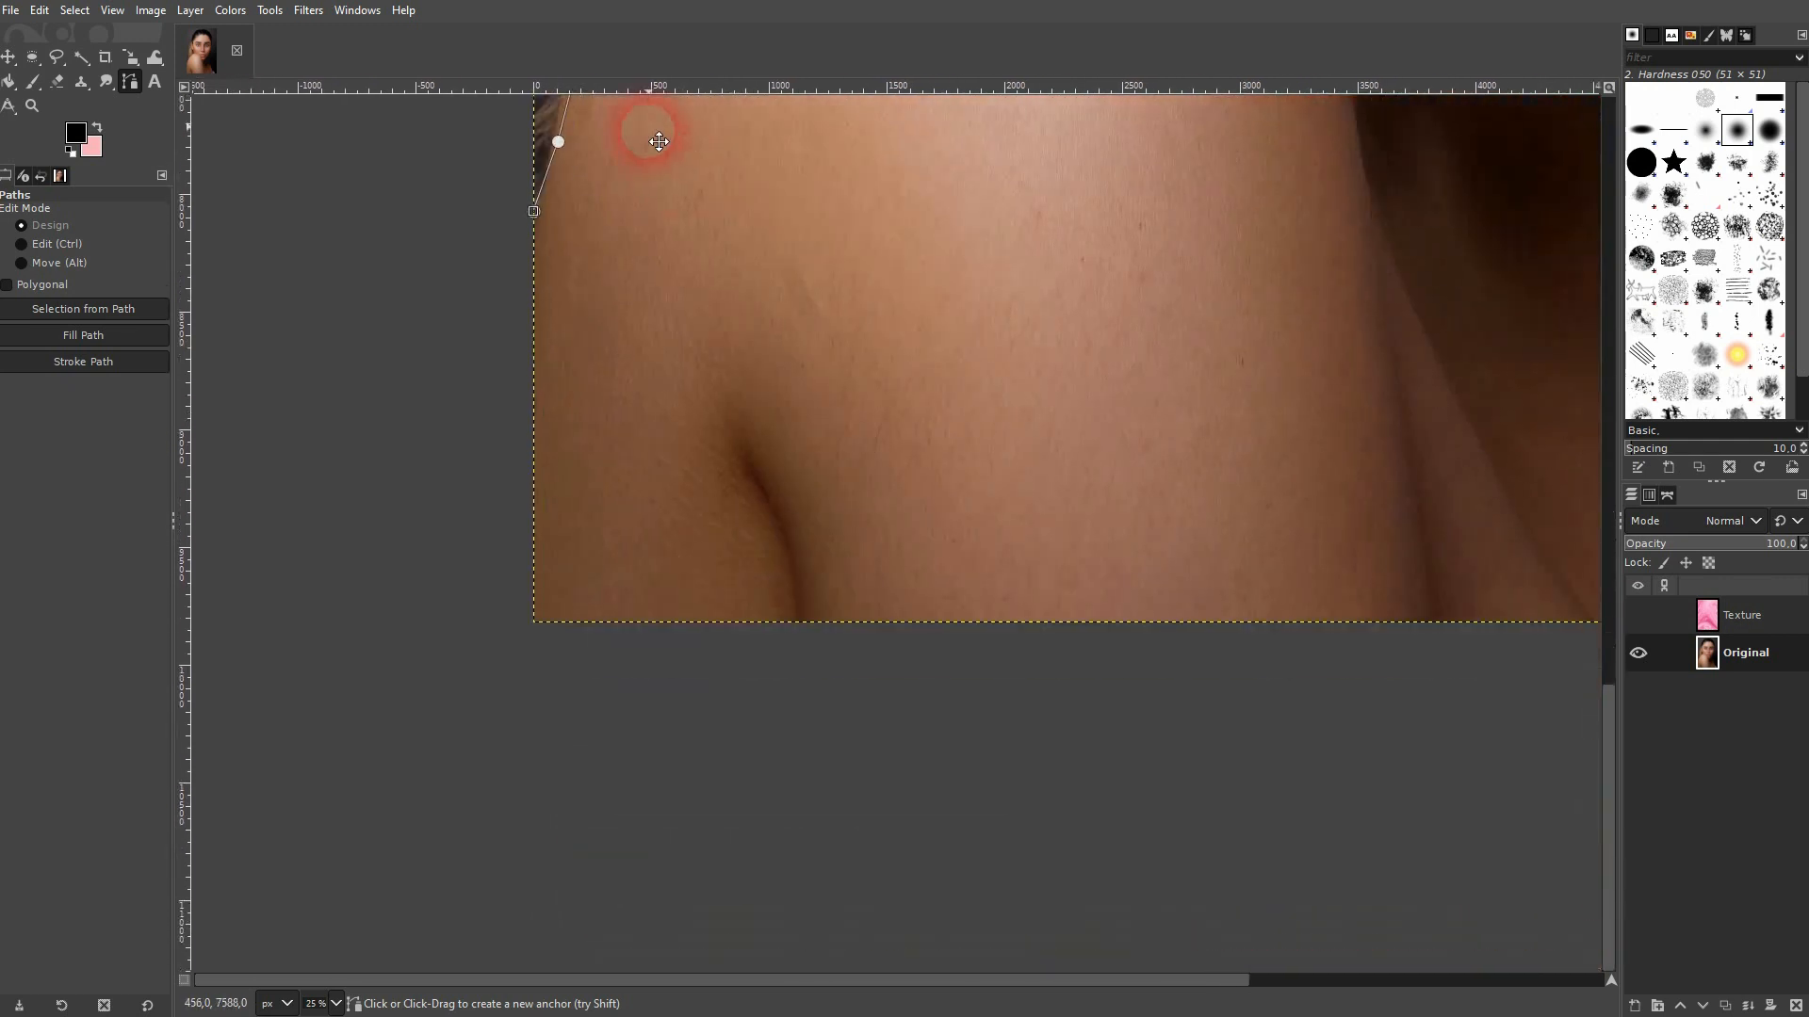
pyautogui.click(535, 641)
pyautogui.click(1522, 640)
pyautogui.moveTo(1523, 641); pyautogui.dragTo(922, 783)
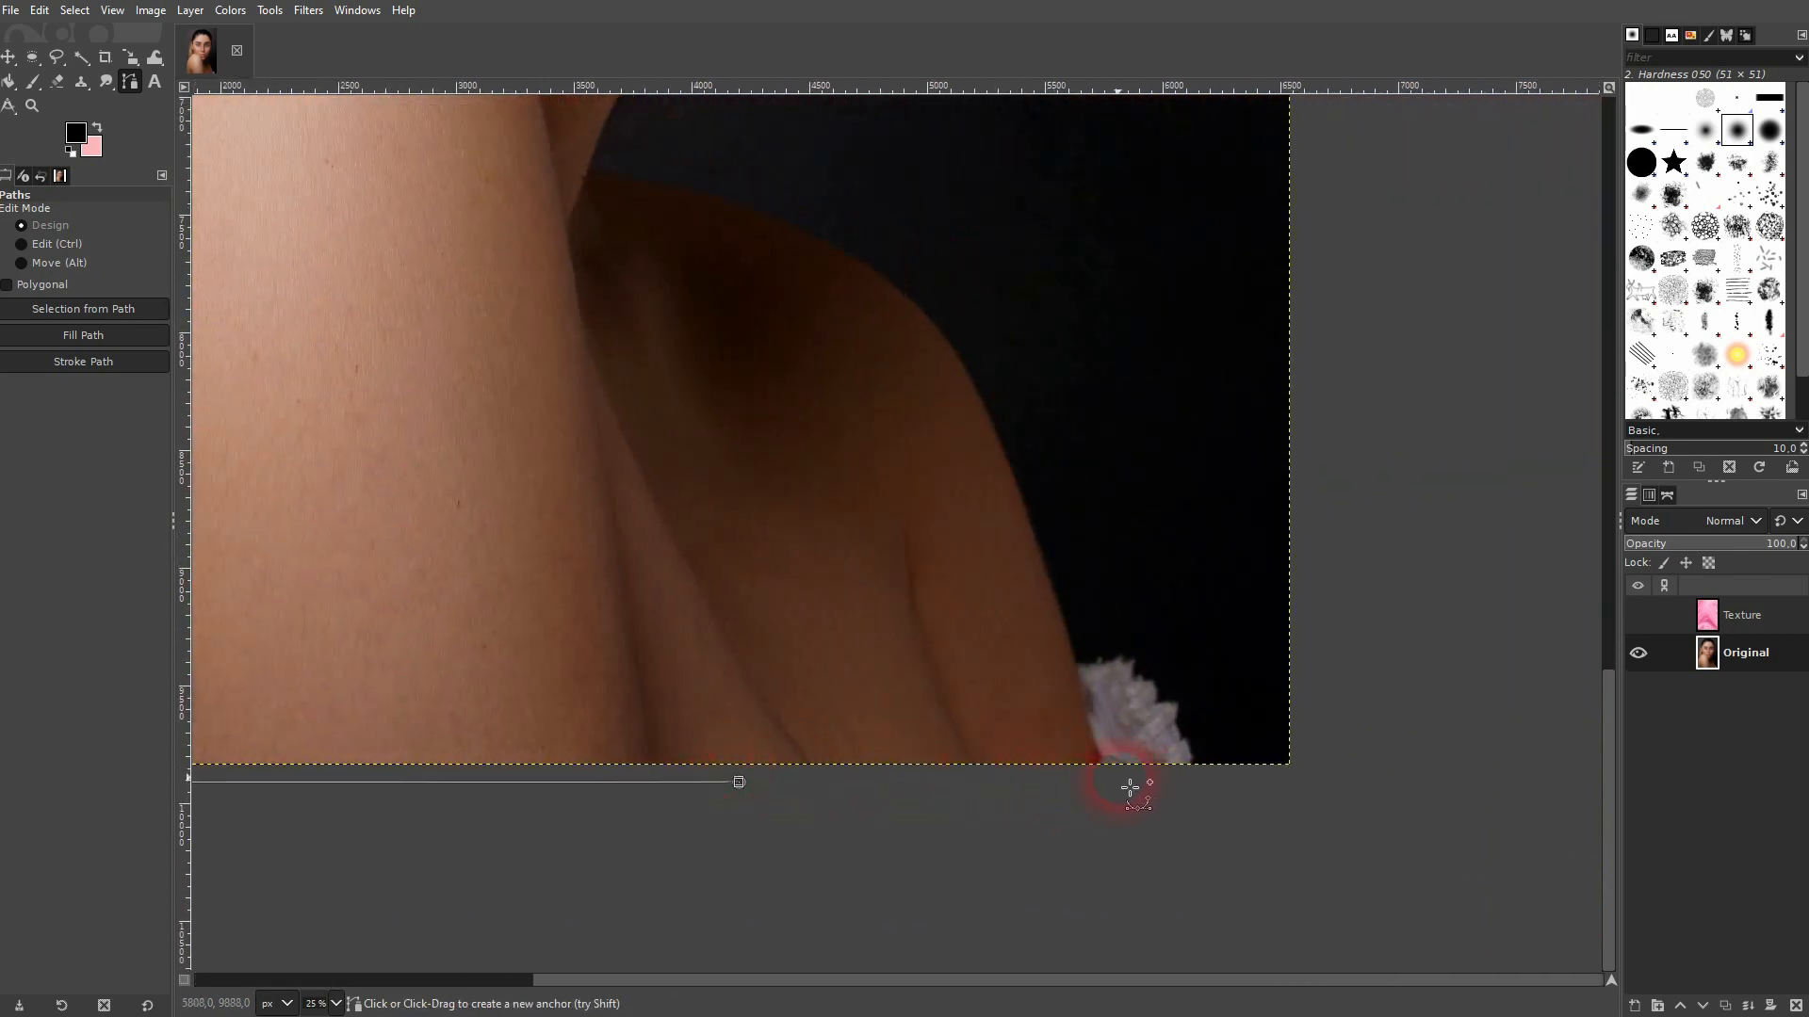
pyautogui.click(1001, 452)
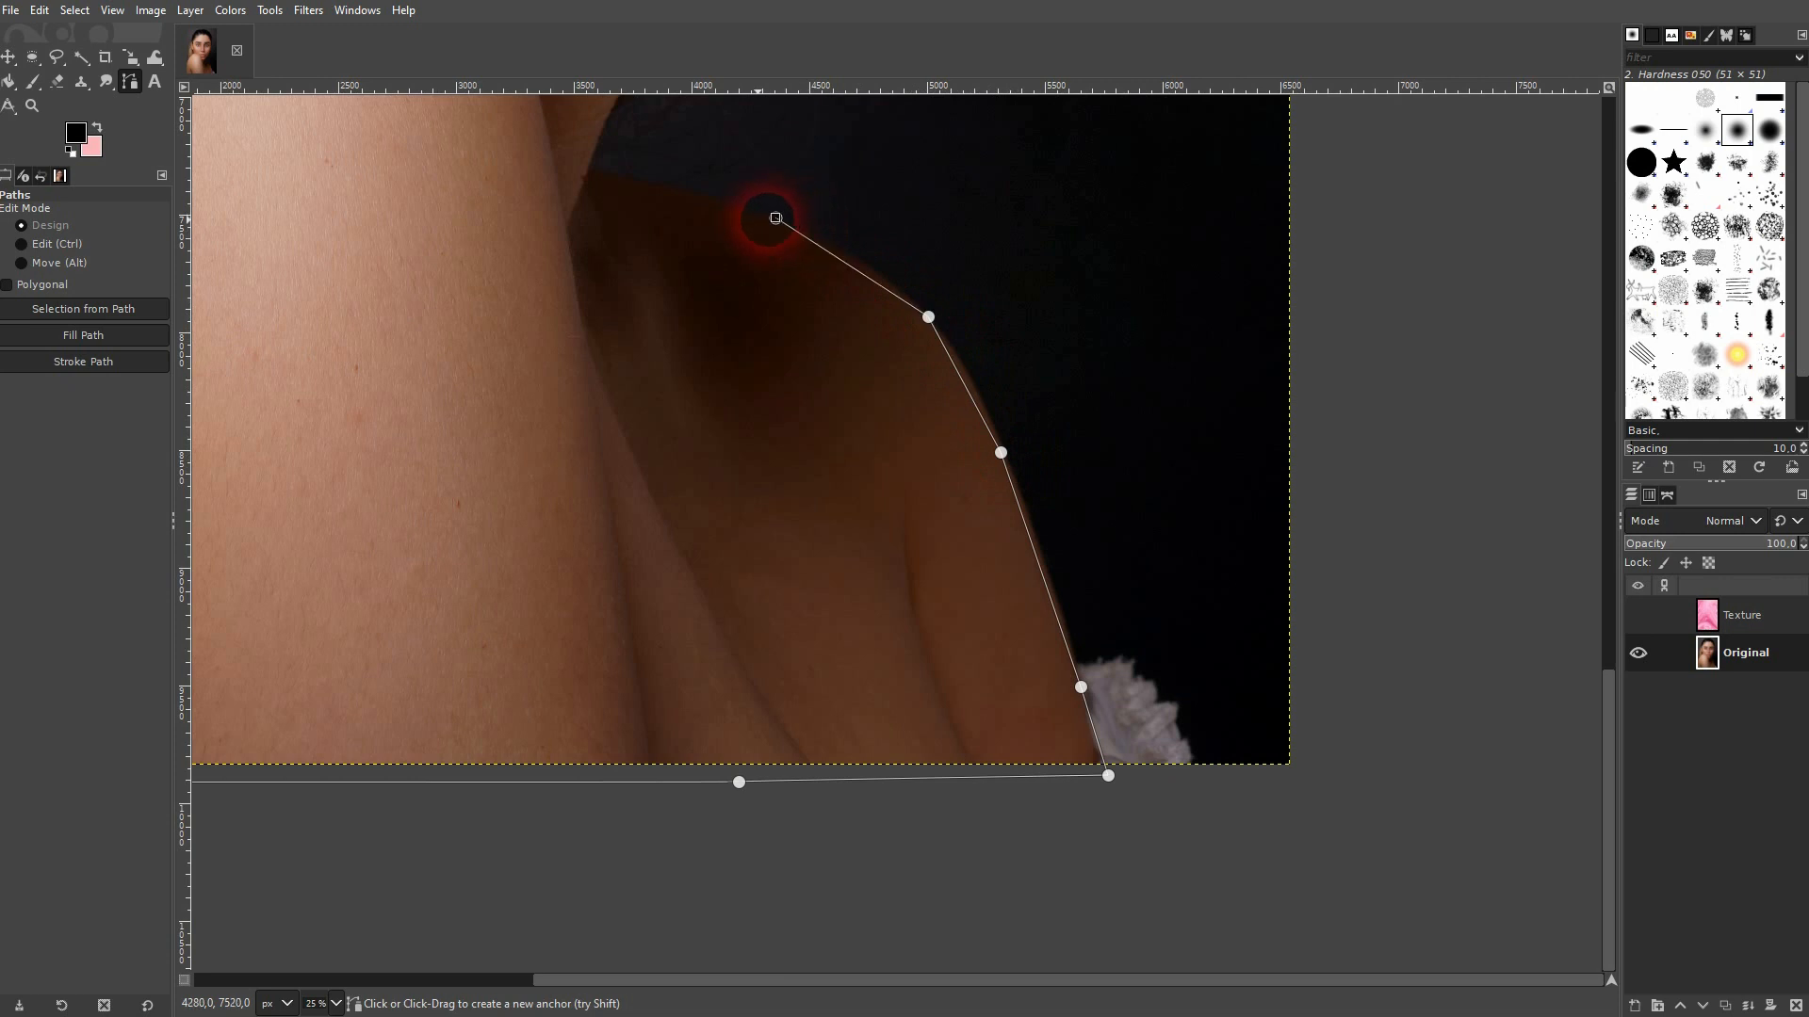
# - Continue the path from the far shoulder up the neck and along the chin and jawline
pyautogui.moveTo(775, 217); pyautogui.dragTo(1033, 710)
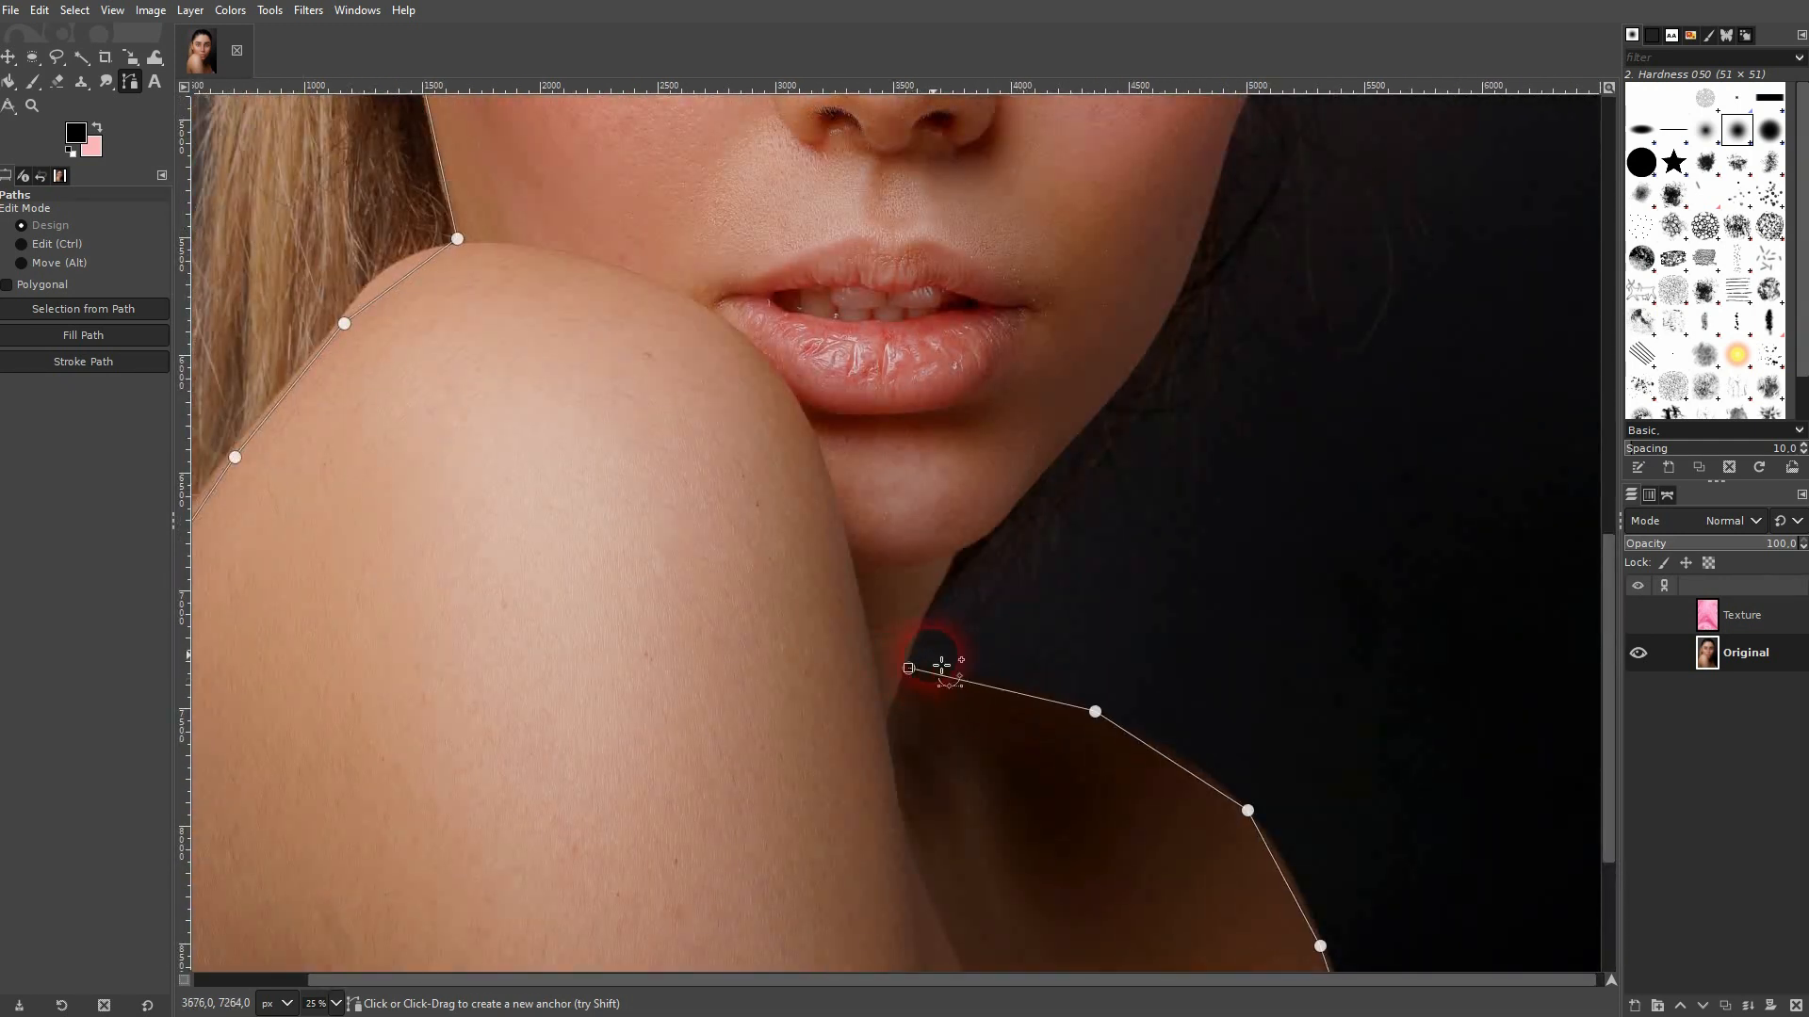
pyautogui.click(947, 573)
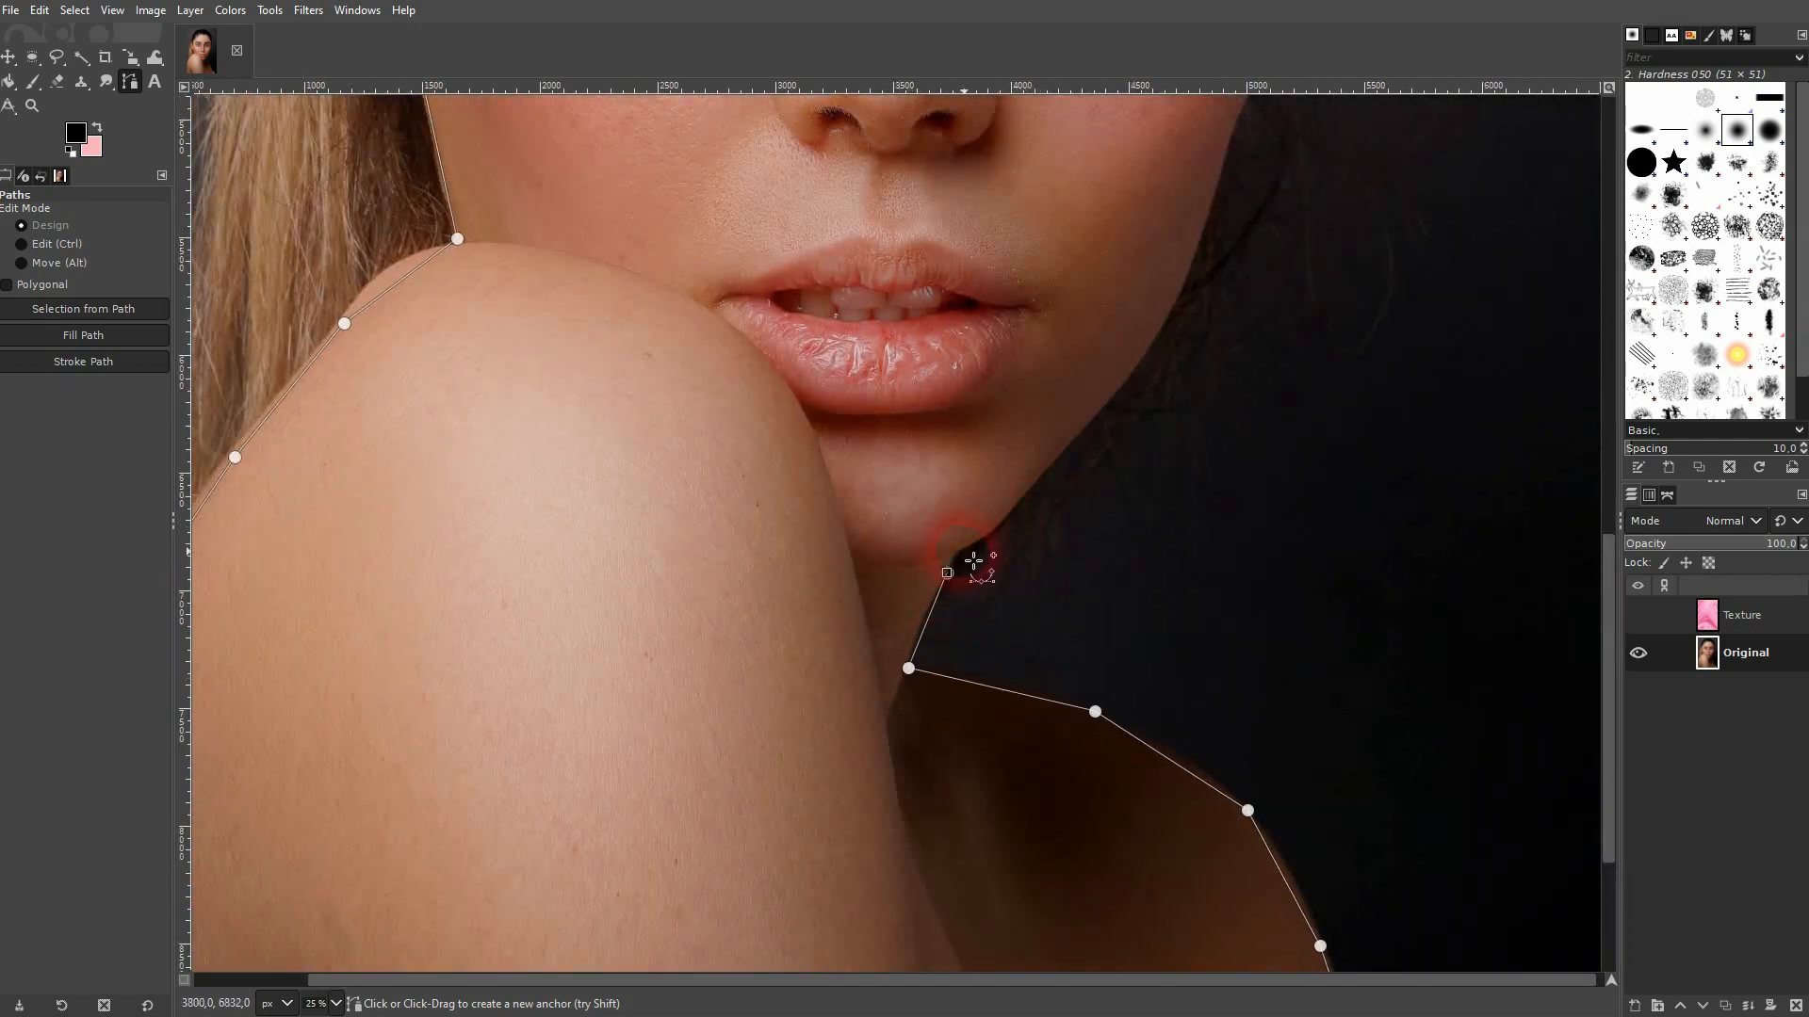
pyautogui.click(1076, 441)
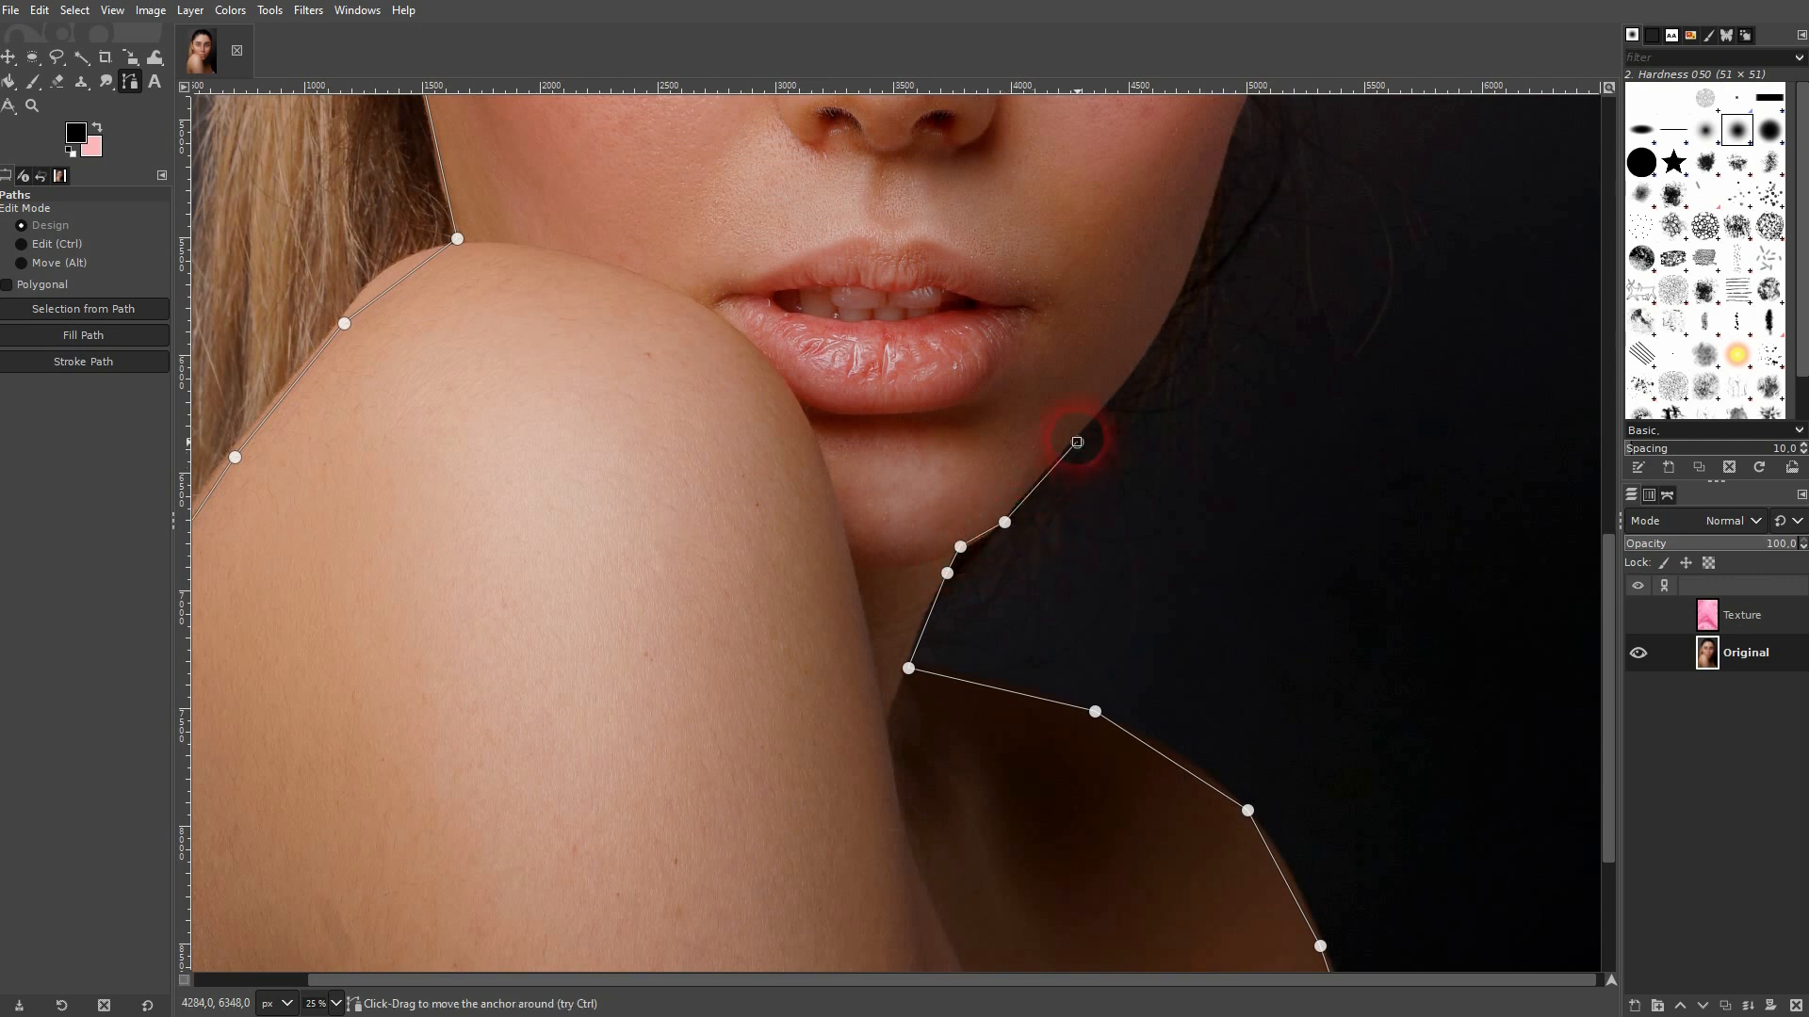
pyautogui.scroll(4, 1062, 597)
pyautogui.hscroll(2, 1062, 597)
pyautogui.click(1038, 565)
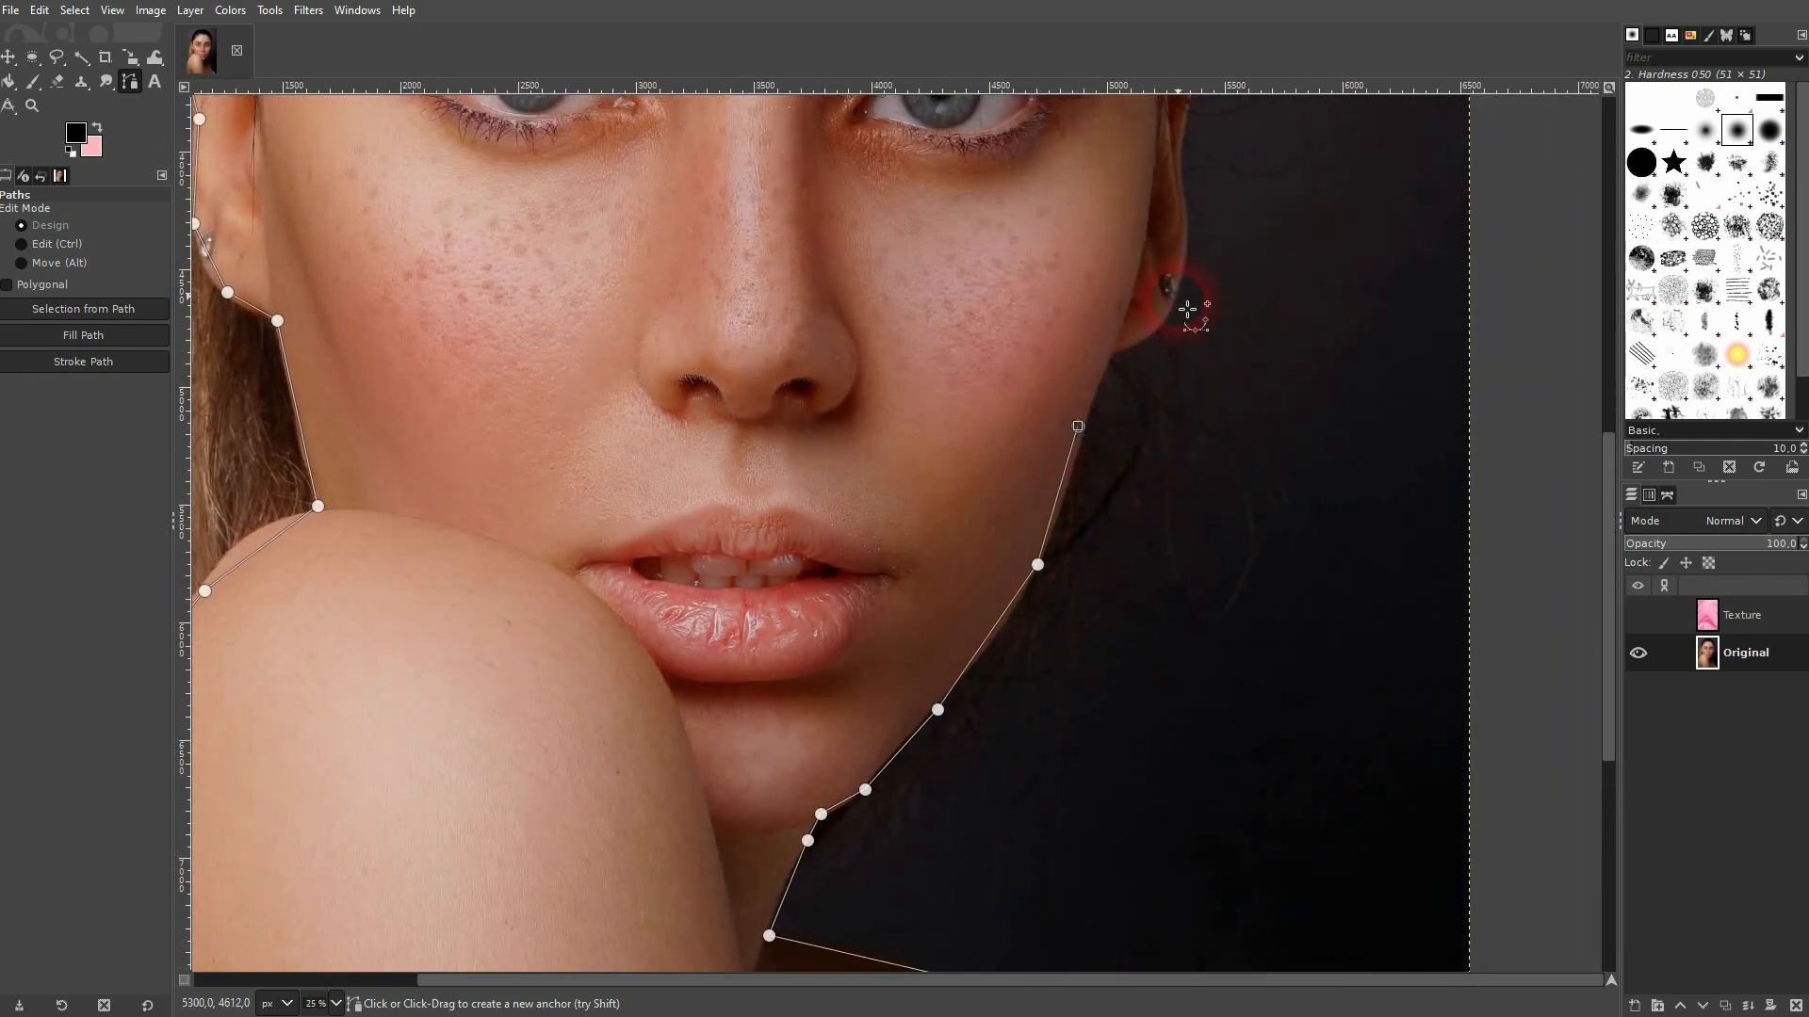
# - Trace the outline of the ear on the image's right side with path anchors
pyautogui.moveTo(1185, 312); pyautogui.dragTo(1091, 592)
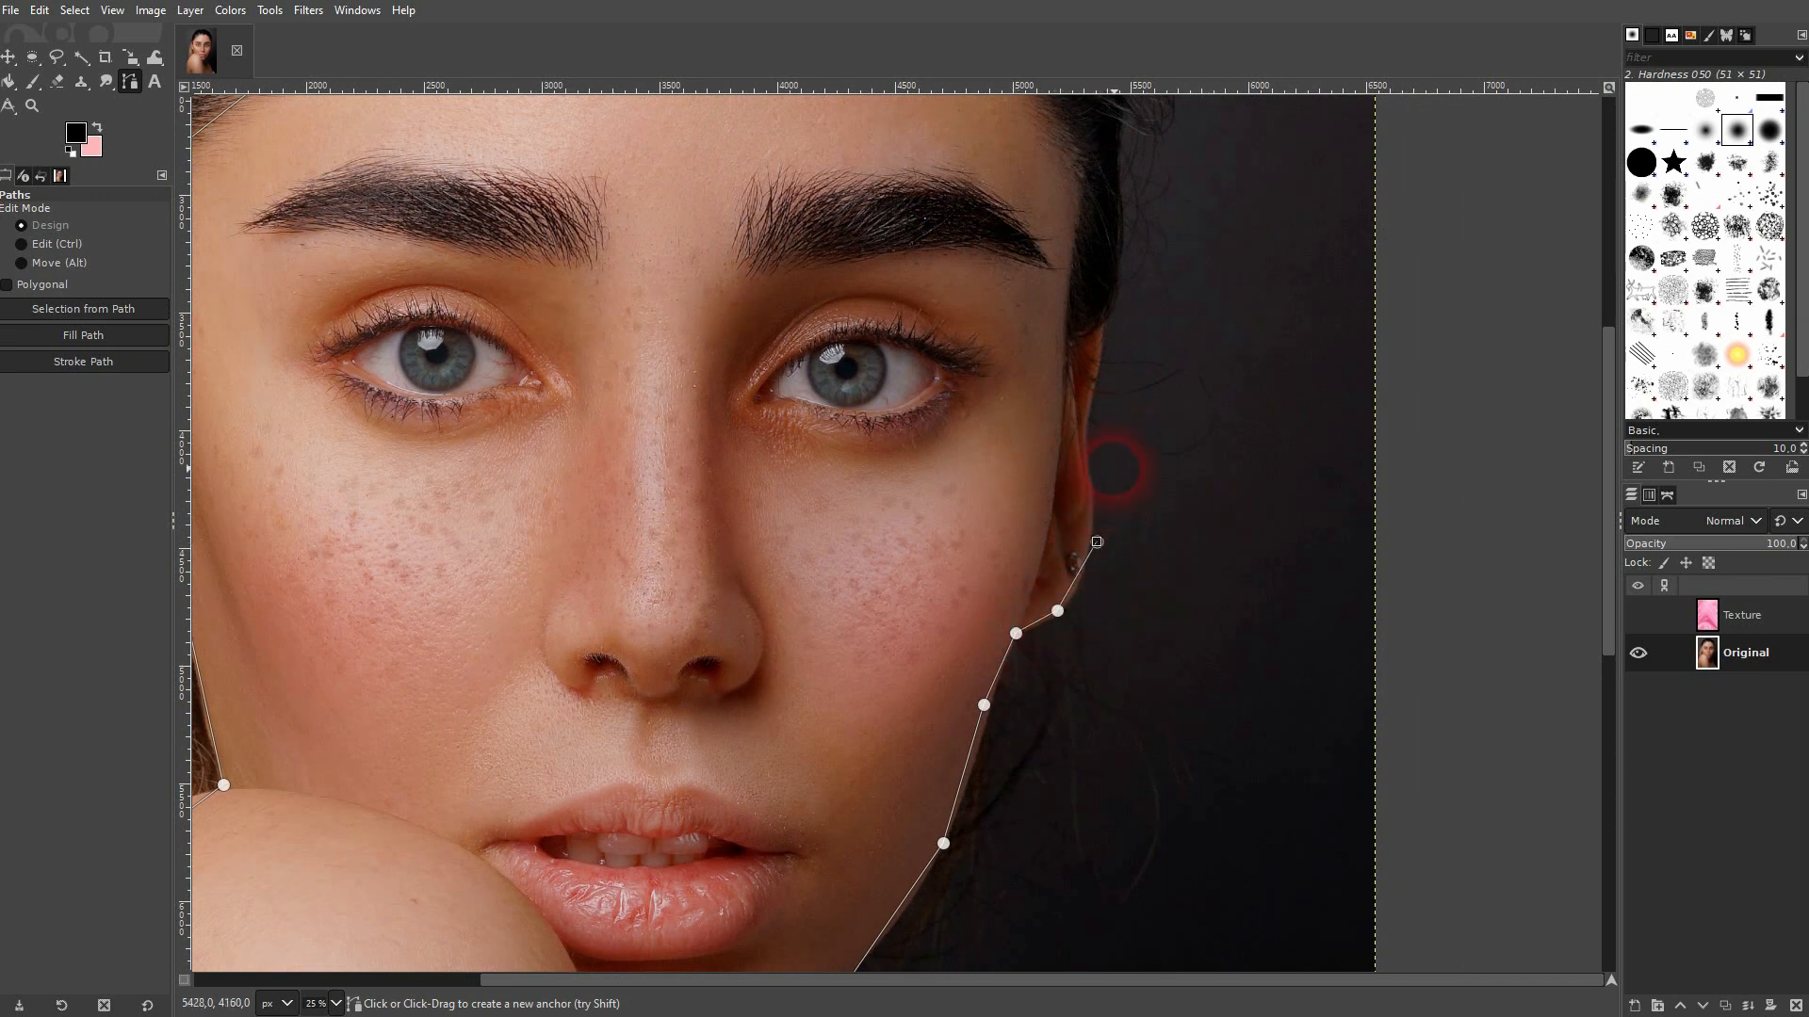
pyautogui.scroll(3, 1112, 492)
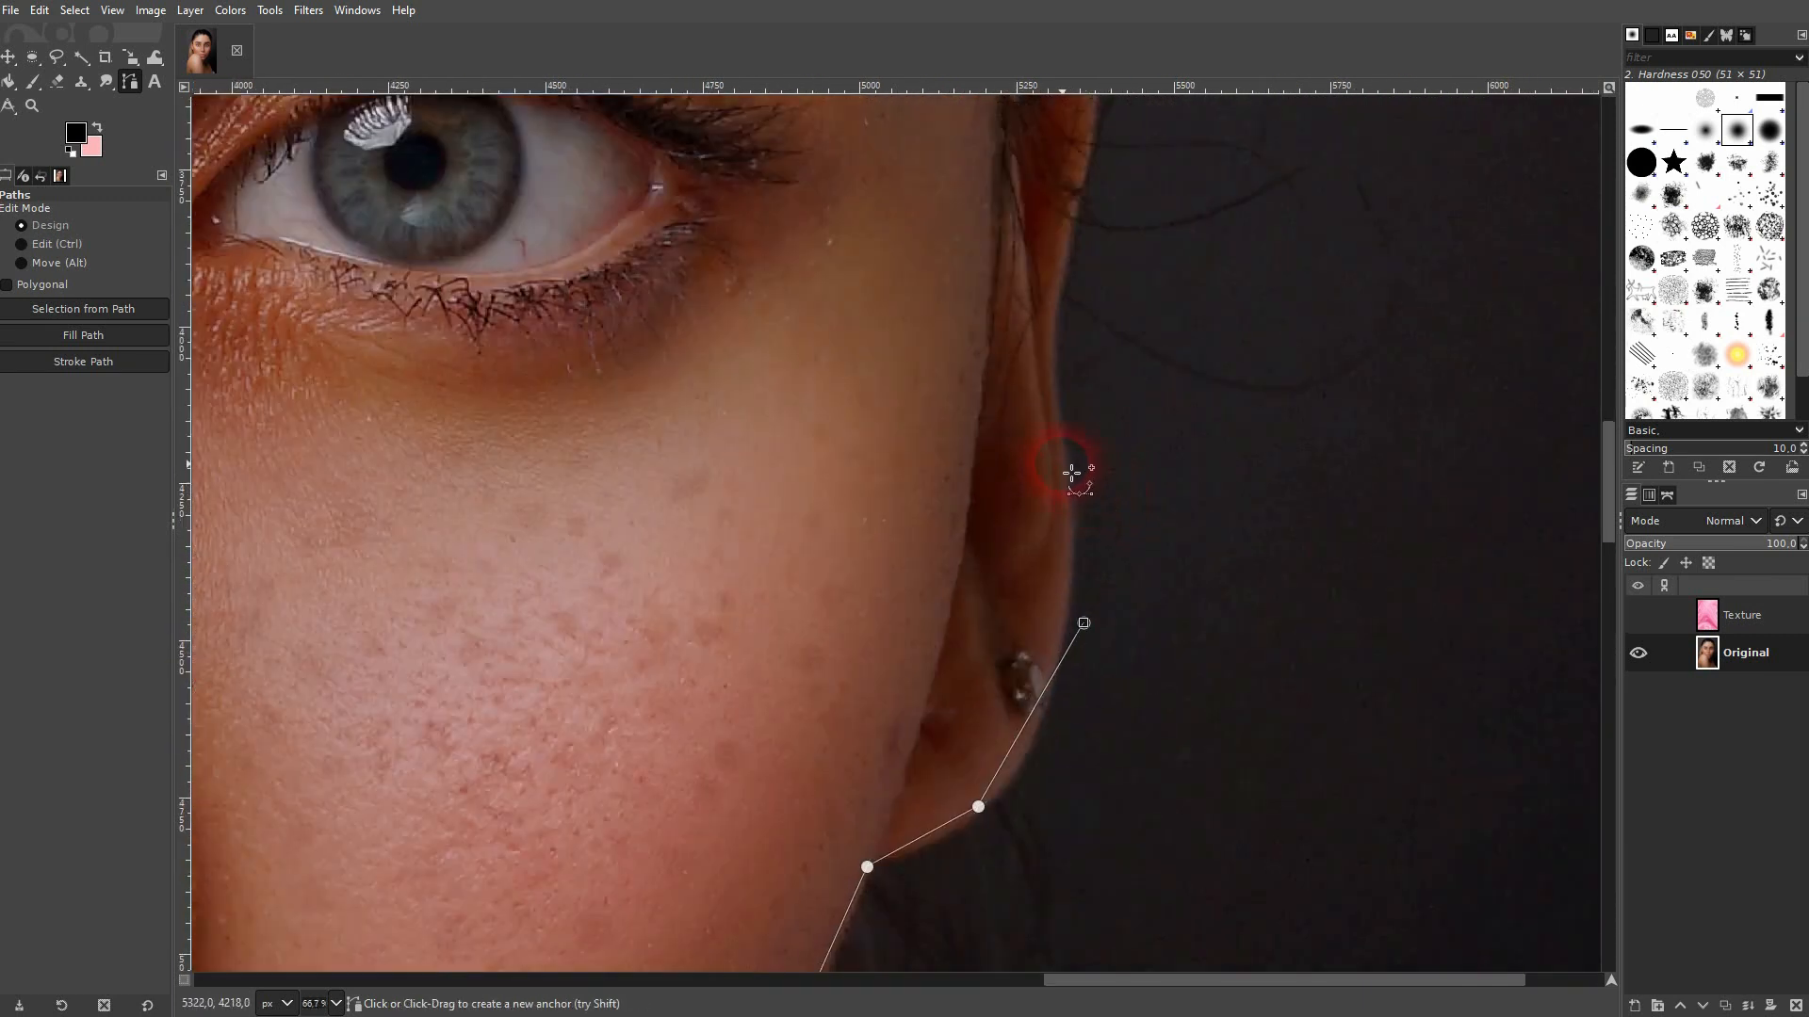
pyautogui.scroll(5, 1213, 799)
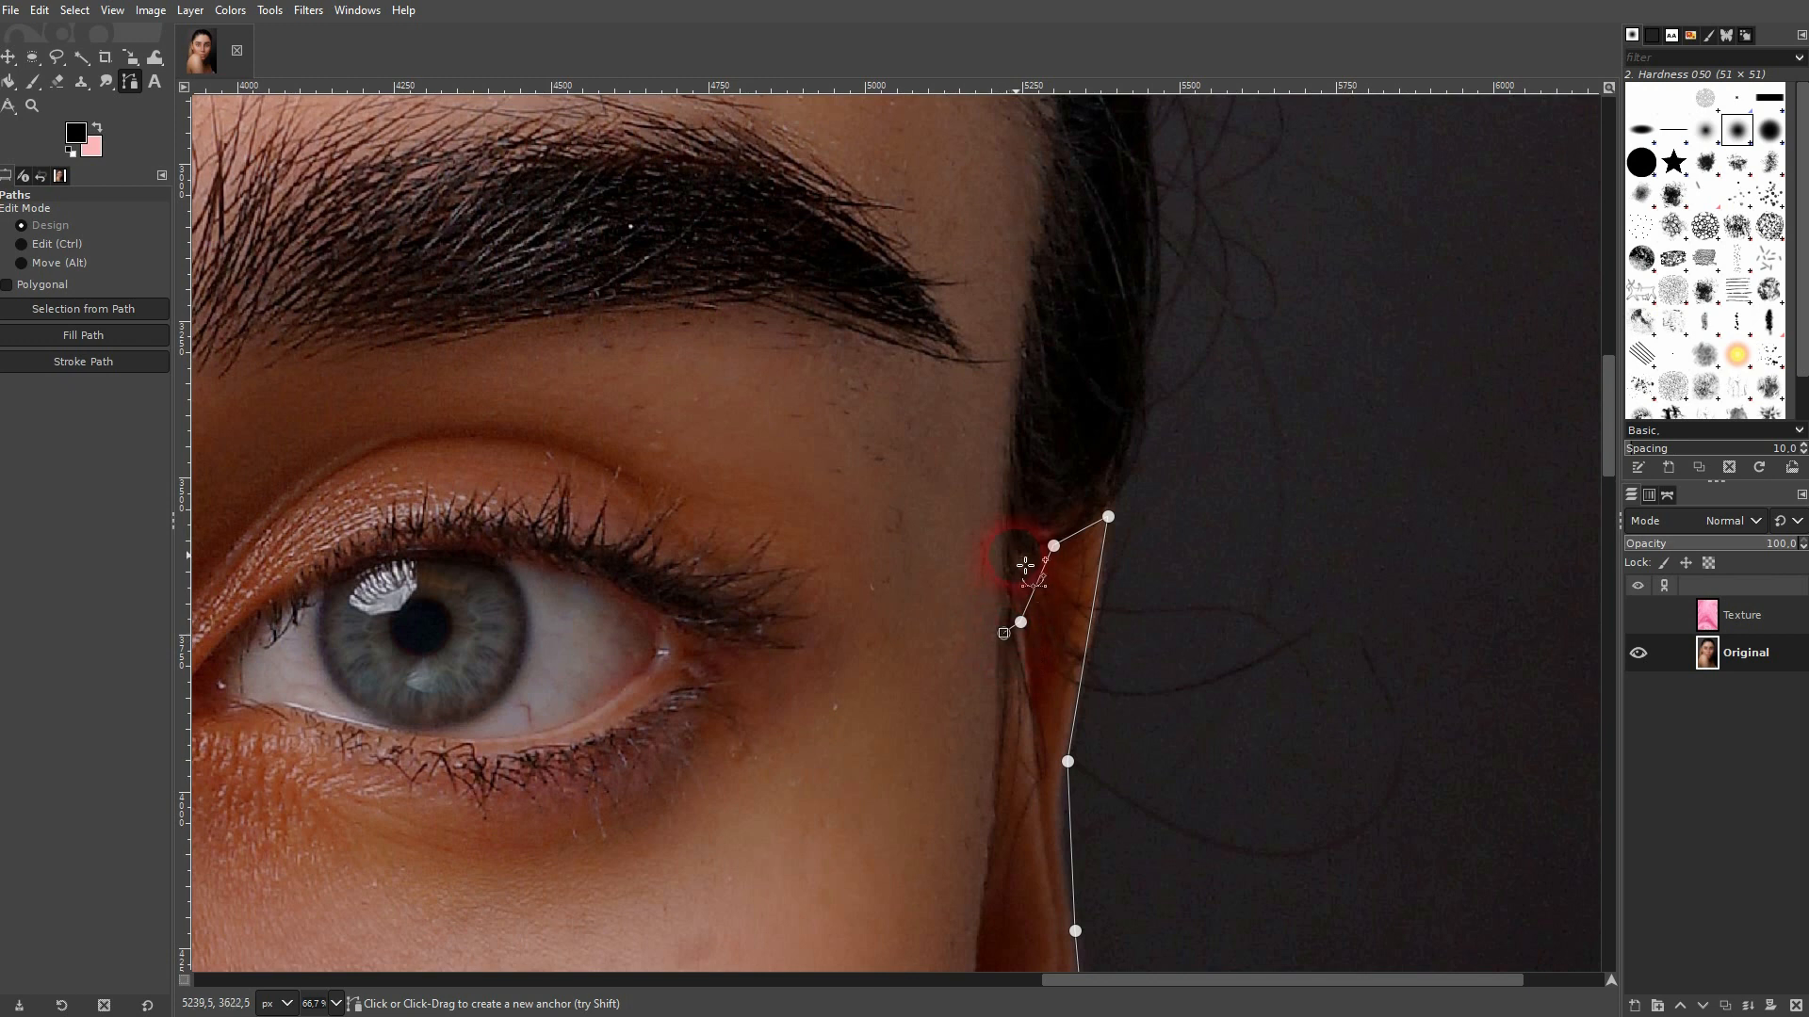
# - Continue the path up the hairline at the temple on the image's right side
pyautogui.scroll(4, 1027, 509)
pyautogui.click(1029, 510)
pyautogui.scroll(5, 1046, 433)
pyautogui.hscroll(-3, 1045, 433)
pyautogui.click(1177, 722)
pyautogui.click(940, 418)
# - Place anchors along the right half of the forehead hairline, keeping just inside the skin
pyautogui.scroll(4, 904, 355)
pyautogui.hscroll(-4, 904, 355)
pyautogui.click(1166, 642)
pyautogui.click(1065, 518)
pyautogui.click(979, 385)
pyautogui.click(801, 465)
pyautogui.click(616, 502)
# - Trace the remaining forehead hairline and close the path at its first anchor in Edit mode
pyautogui.scroll(1, 848, 556)
pyautogui.hscroll(-5, 848, 556)
pyautogui.click(964, 509)
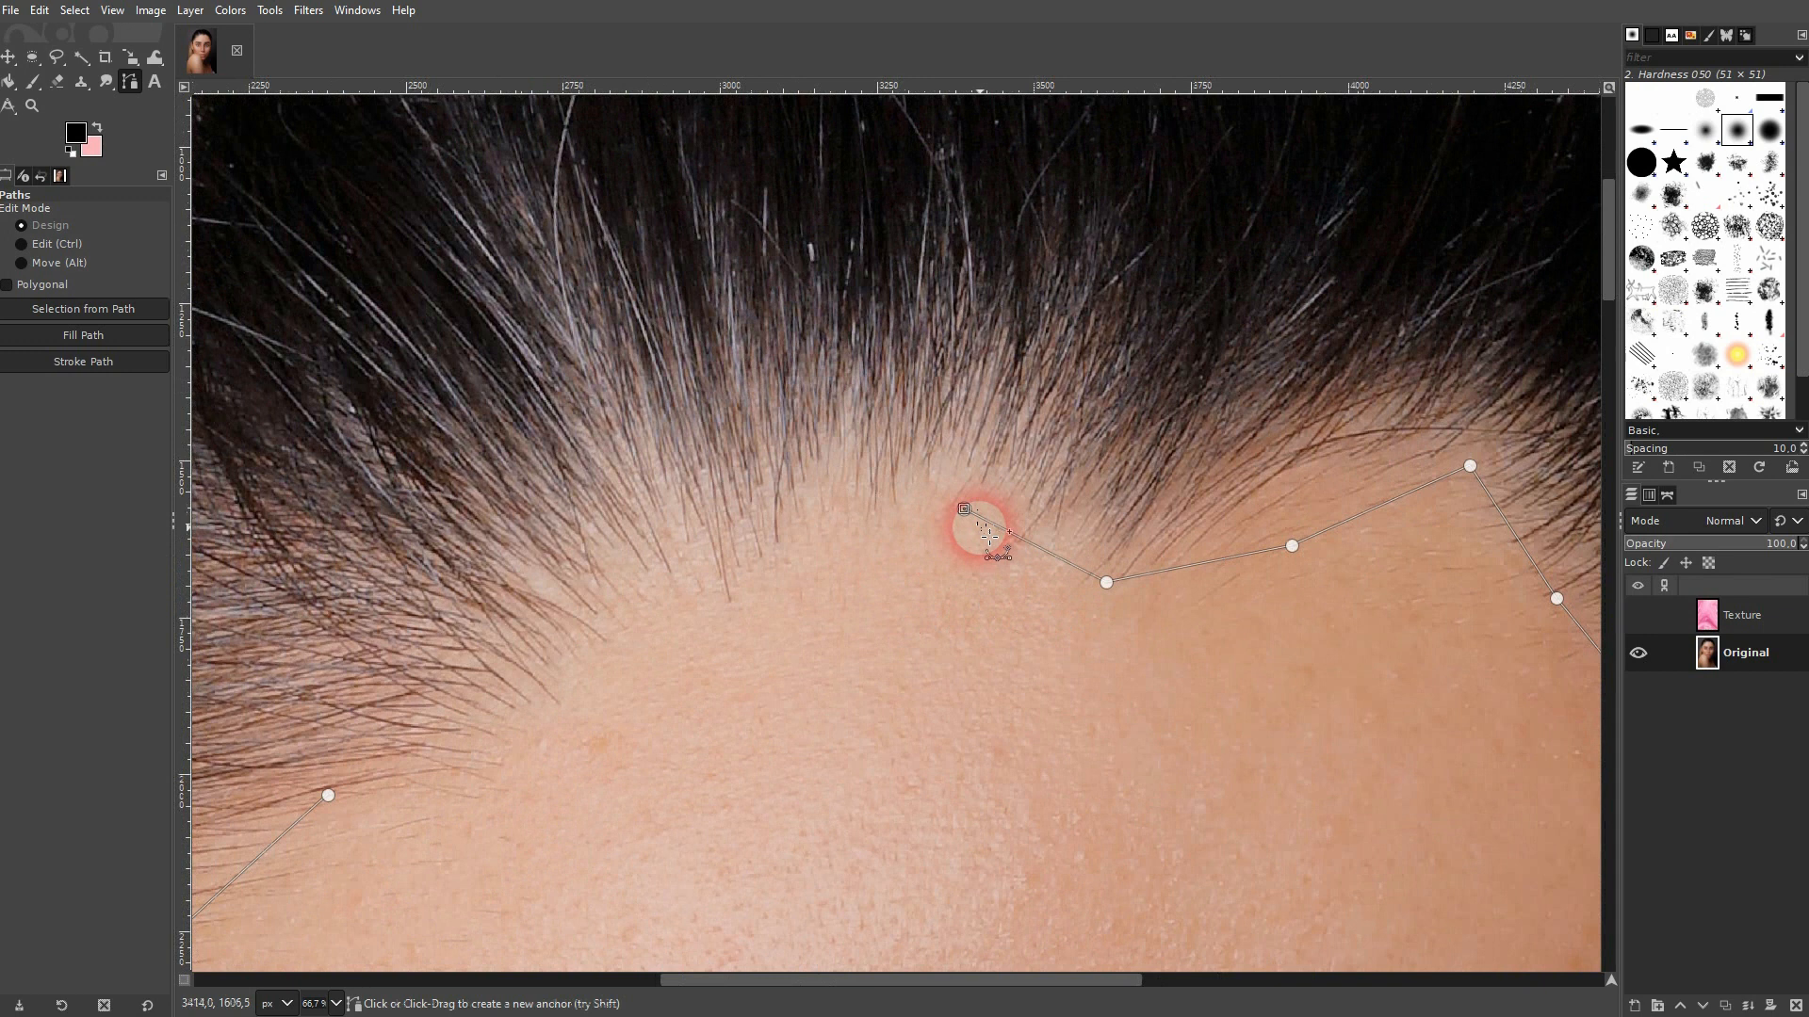
pyautogui.click(764, 581)
pyautogui.click(631, 618)
pyautogui.click(527, 730)
pyautogui.click(445, 806)
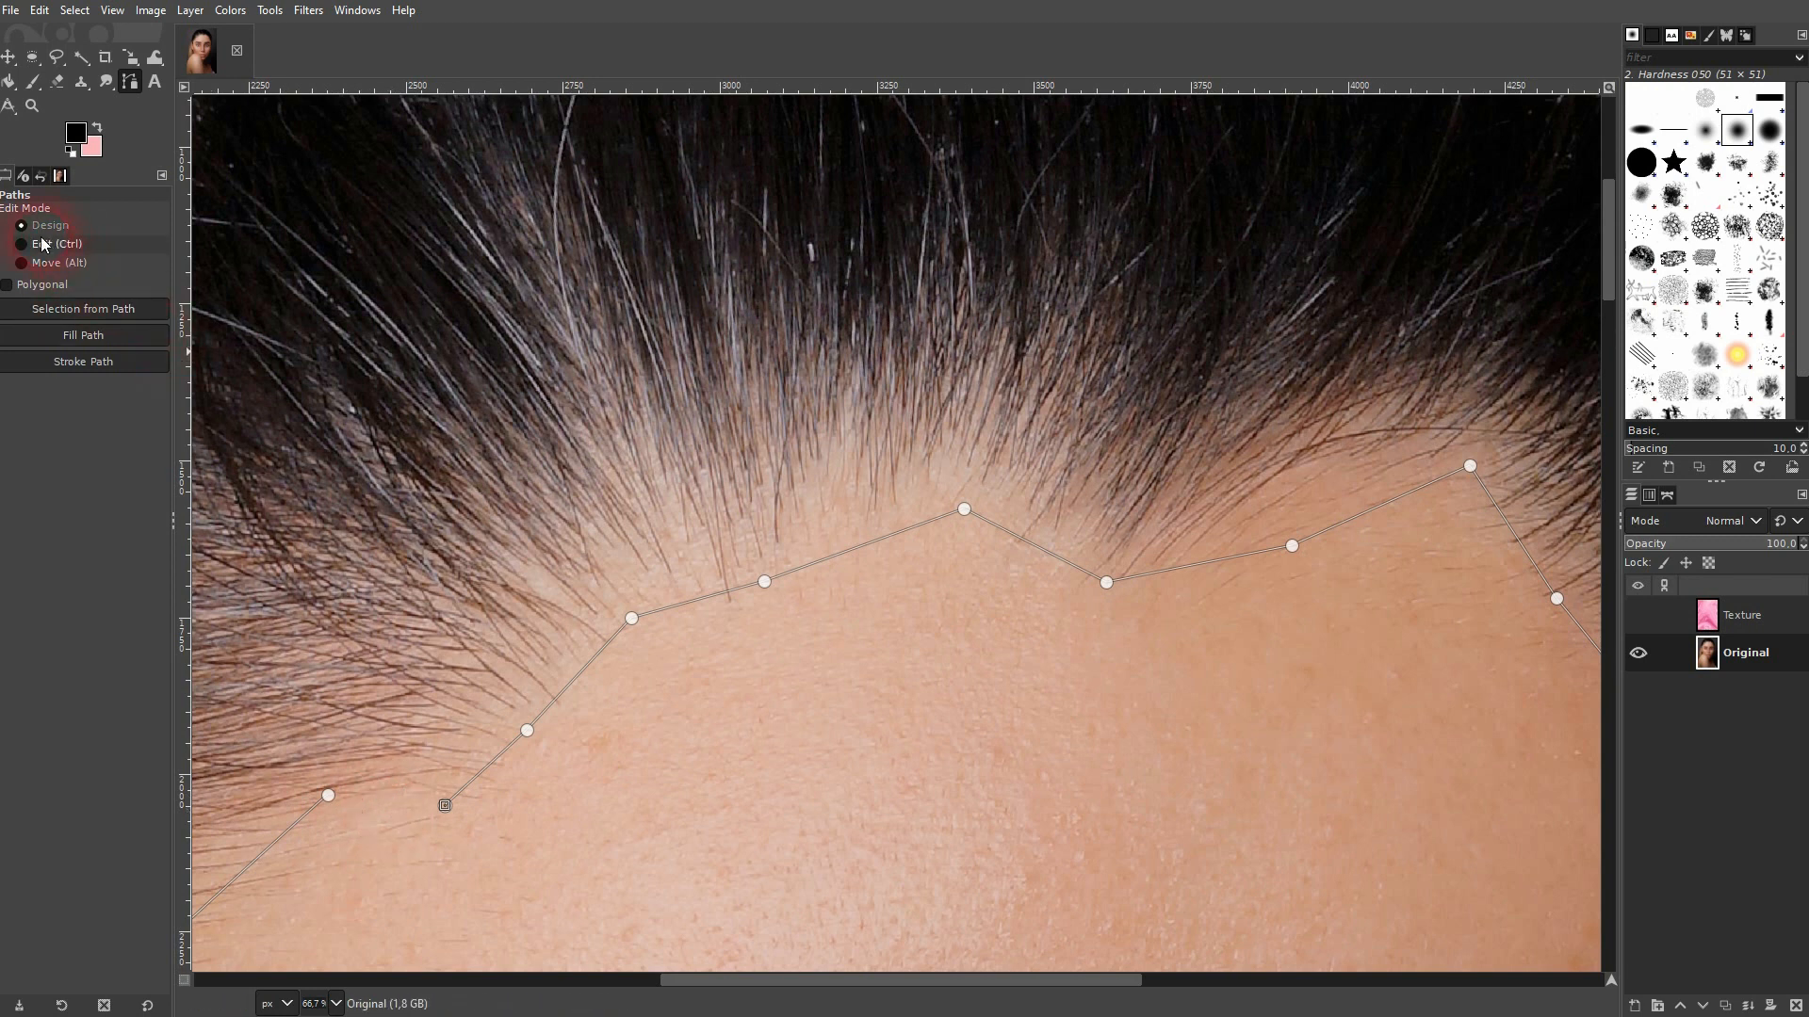
pyautogui.click(74, 247)
pyautogui.click(328, 795)
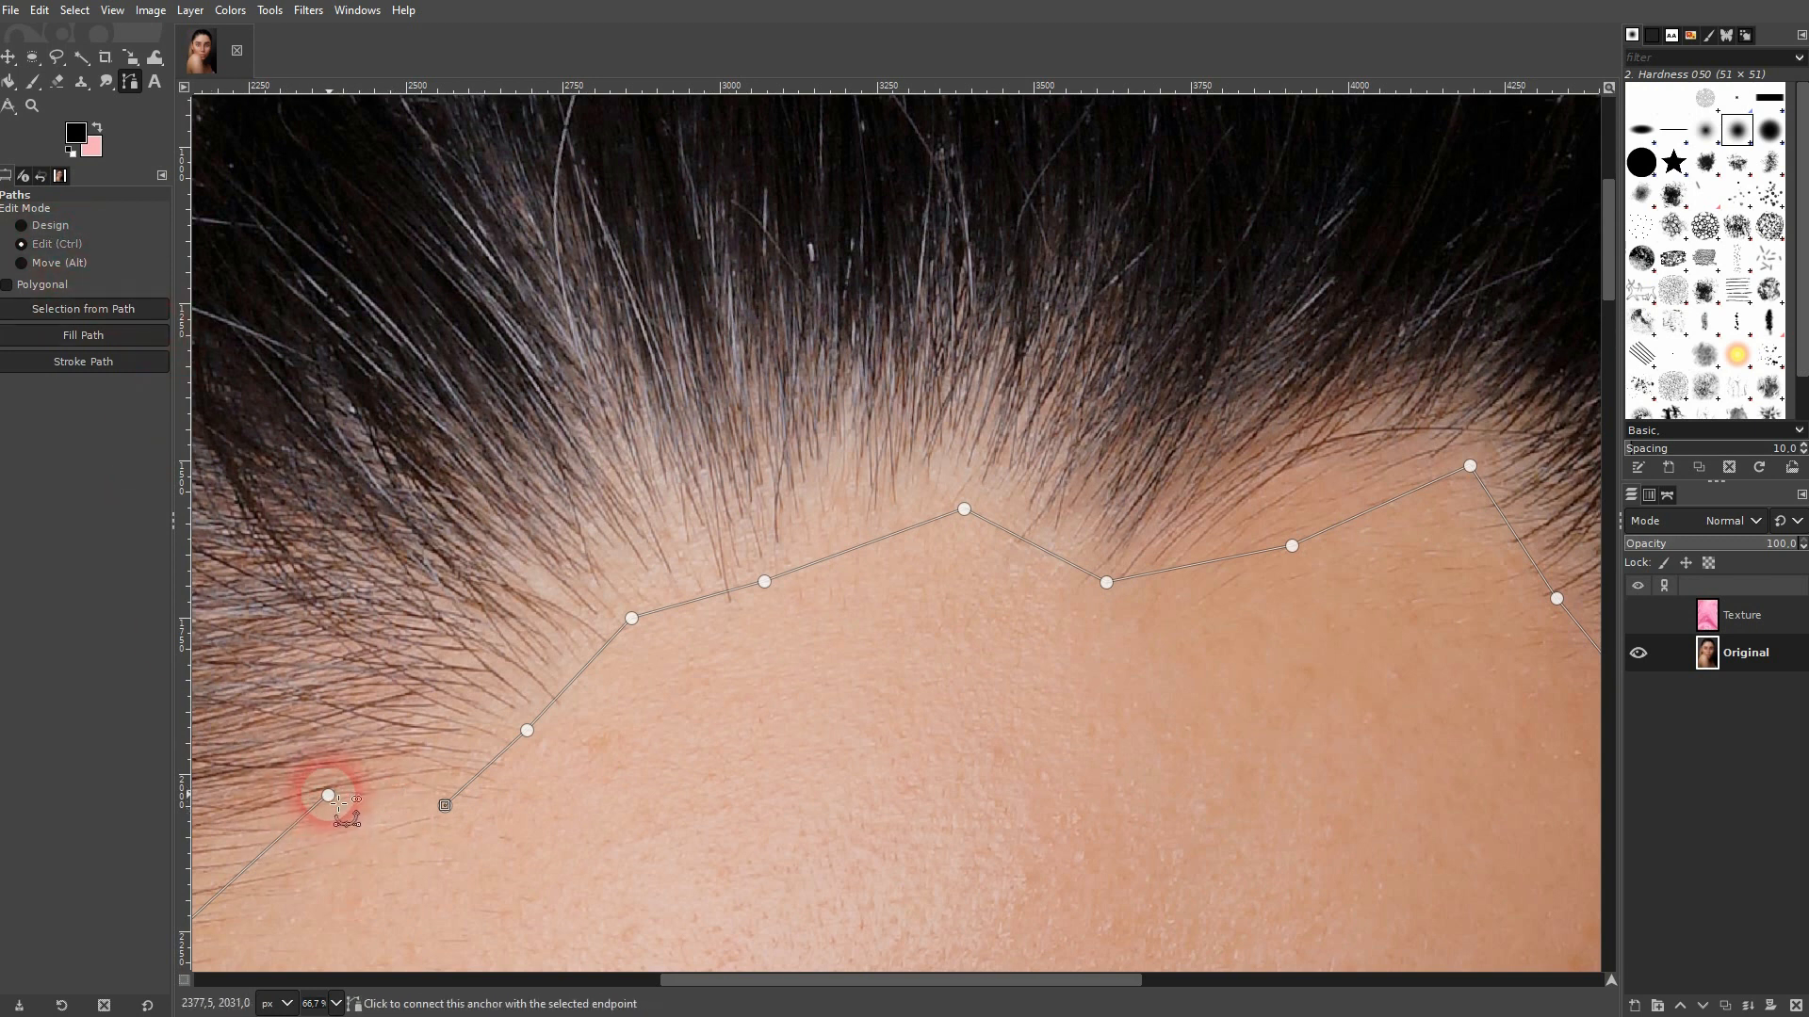
# - Bend the straight path segments along the forehead into curves that follow the hairline
pyautogui.moveTo(489, 766); pyautogui.dragTo(475, 757)
pyautogui.moveTo(572, 682); pyautogui.dragTo(563, 672)
pyautogui.moveTo(675, 605); pyautogui.dragTo(677, 594)
pyautogui.hotkey('ctrl', 'z')
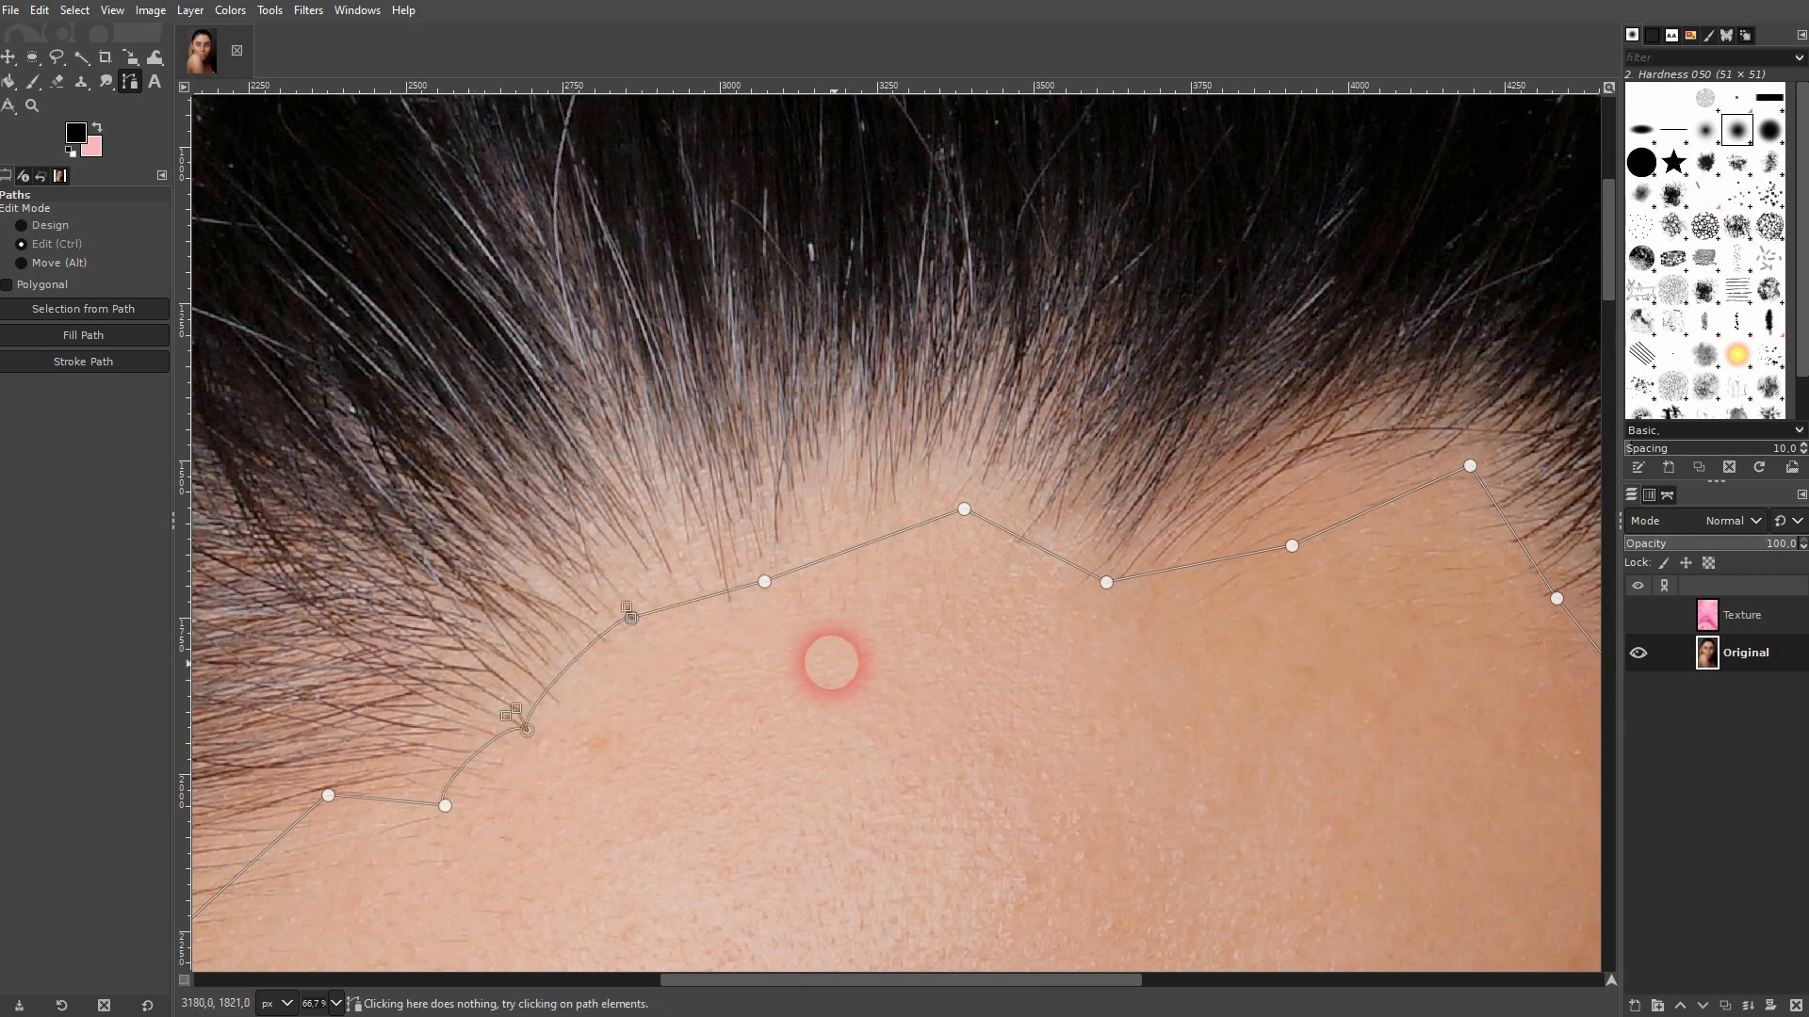
pyautogui.moveTo(872, 539); pyautogui.dragTo(860, 526)
pyautogui.moveTo(1374, 514); pyautogui.dragTo(1365, 504)
pyautogui.moveTo(1250, 559); pyautogui.dragTo(1229, 550)
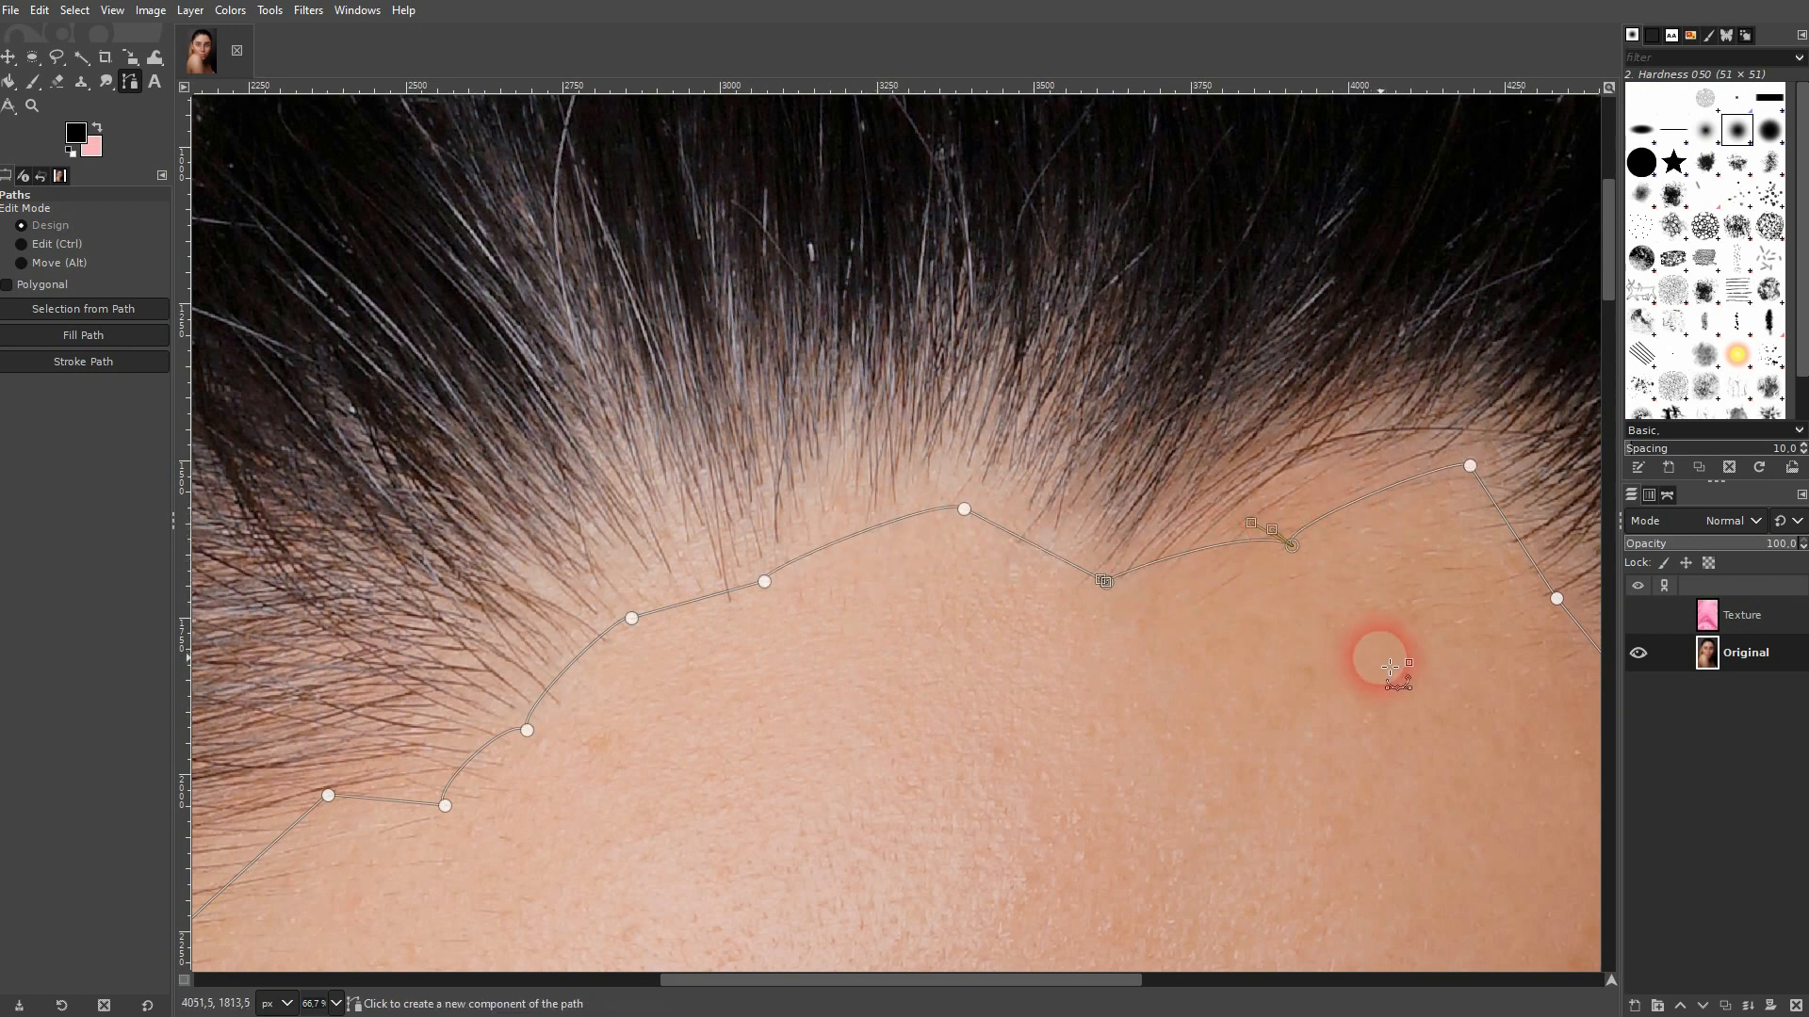
# - Move the anchors and bend the path segments along the outer ear and earlobe on the image's right side to follow the skin edge
pyautogui.moveTo(1391, 668); pyautogui.dragTo(732, 647)
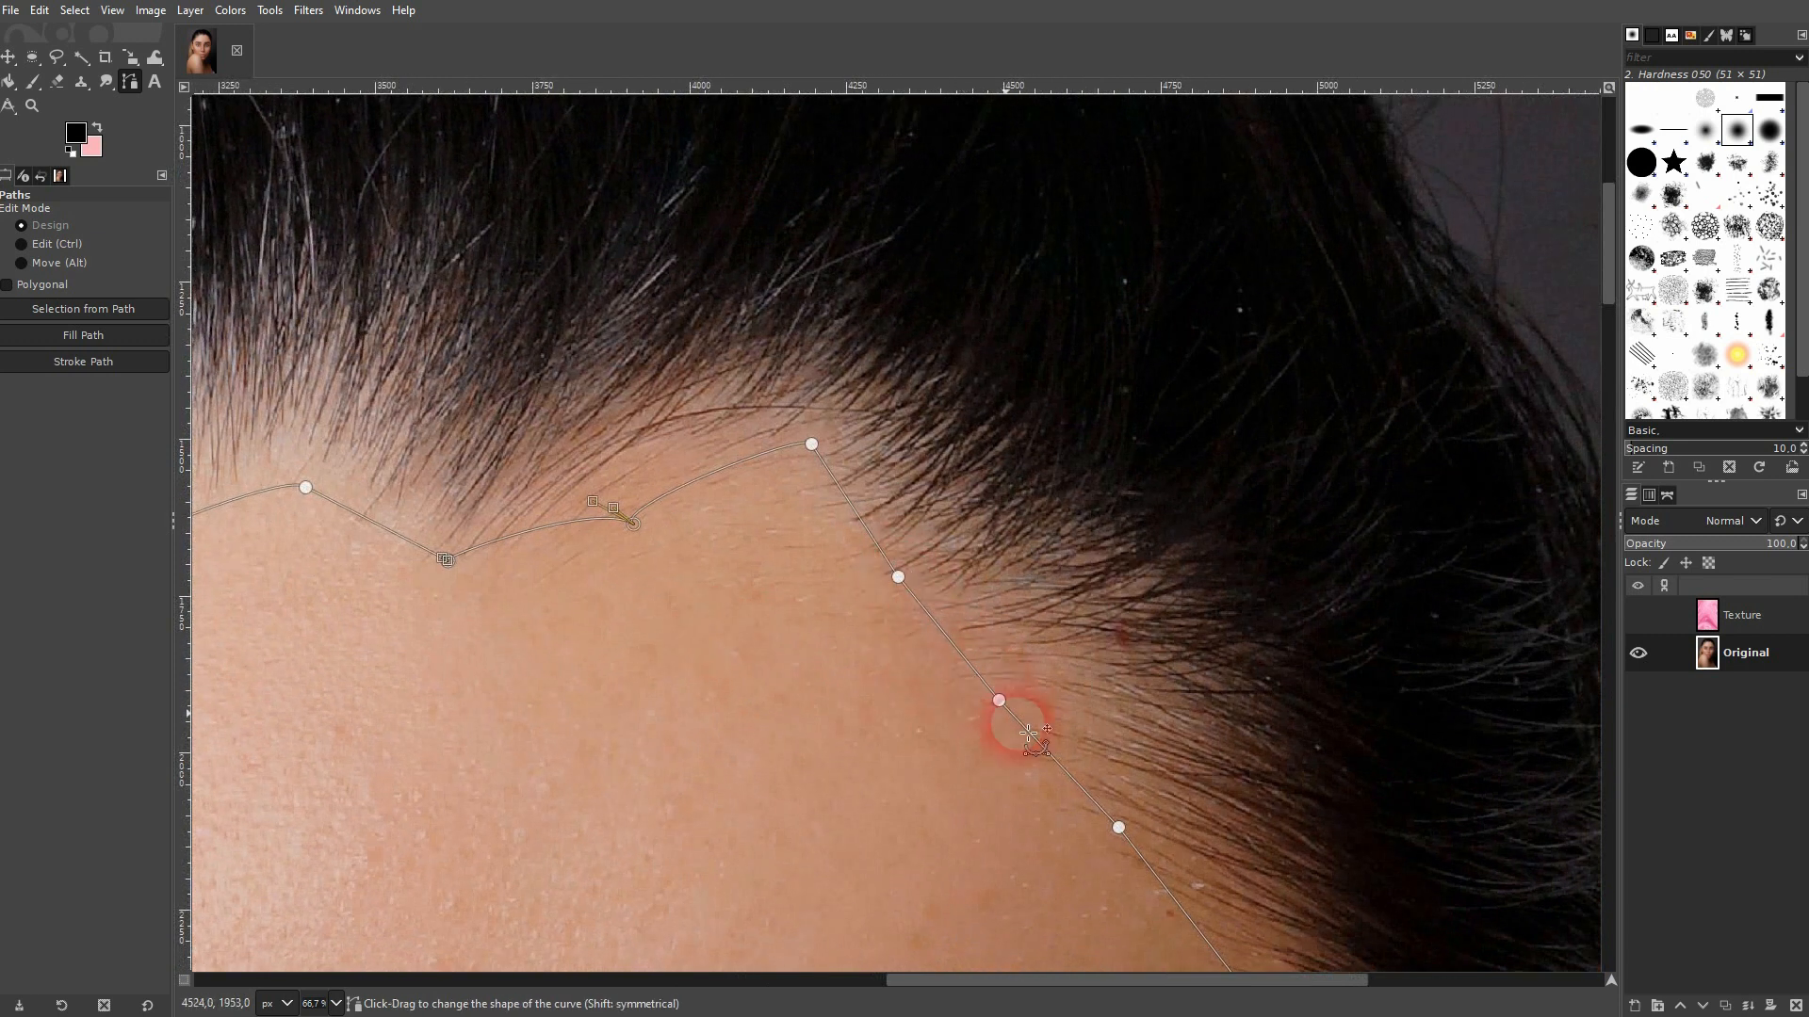
pyautogui.moveTo(1070, 775); pyautogui.dragTo(743, 352)
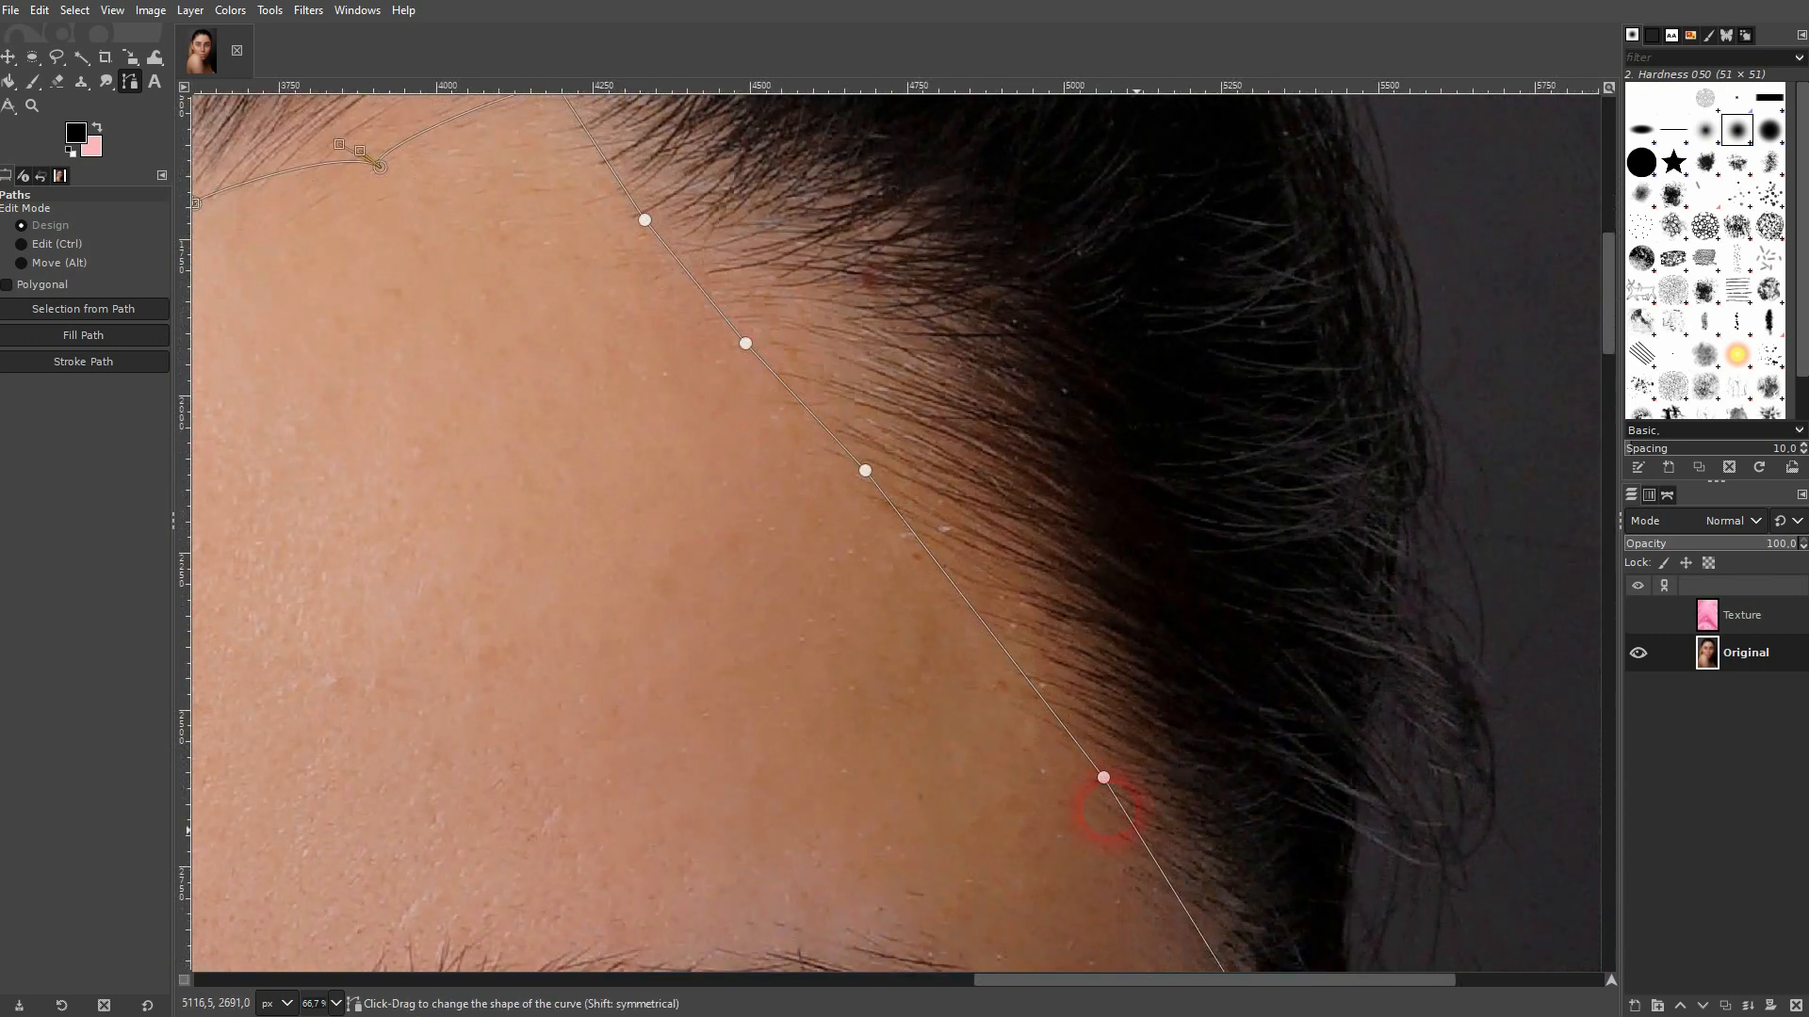
pyautogui.moveTo(1139, 831); pyautogui.dragTo(619, 295)
pyautogui.moveTo(834, 763); pyautogui.dragTo(836, 235)
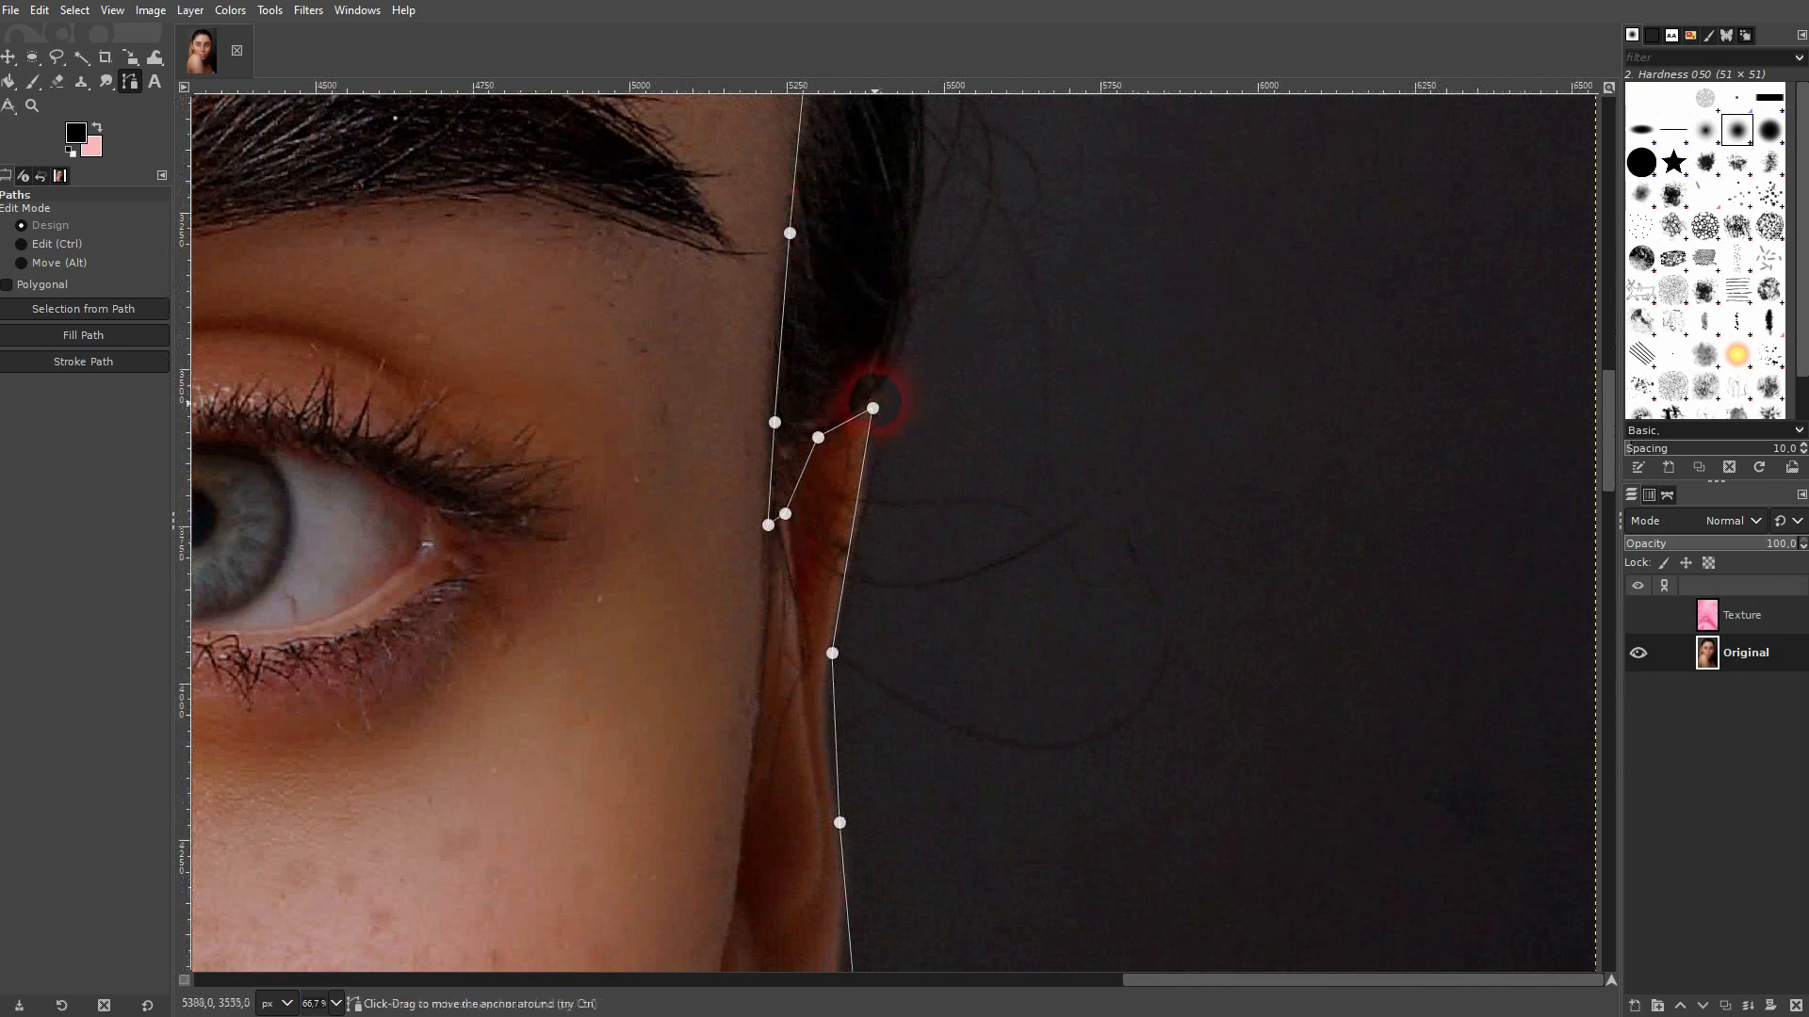
pyautogui.click(854, 528)
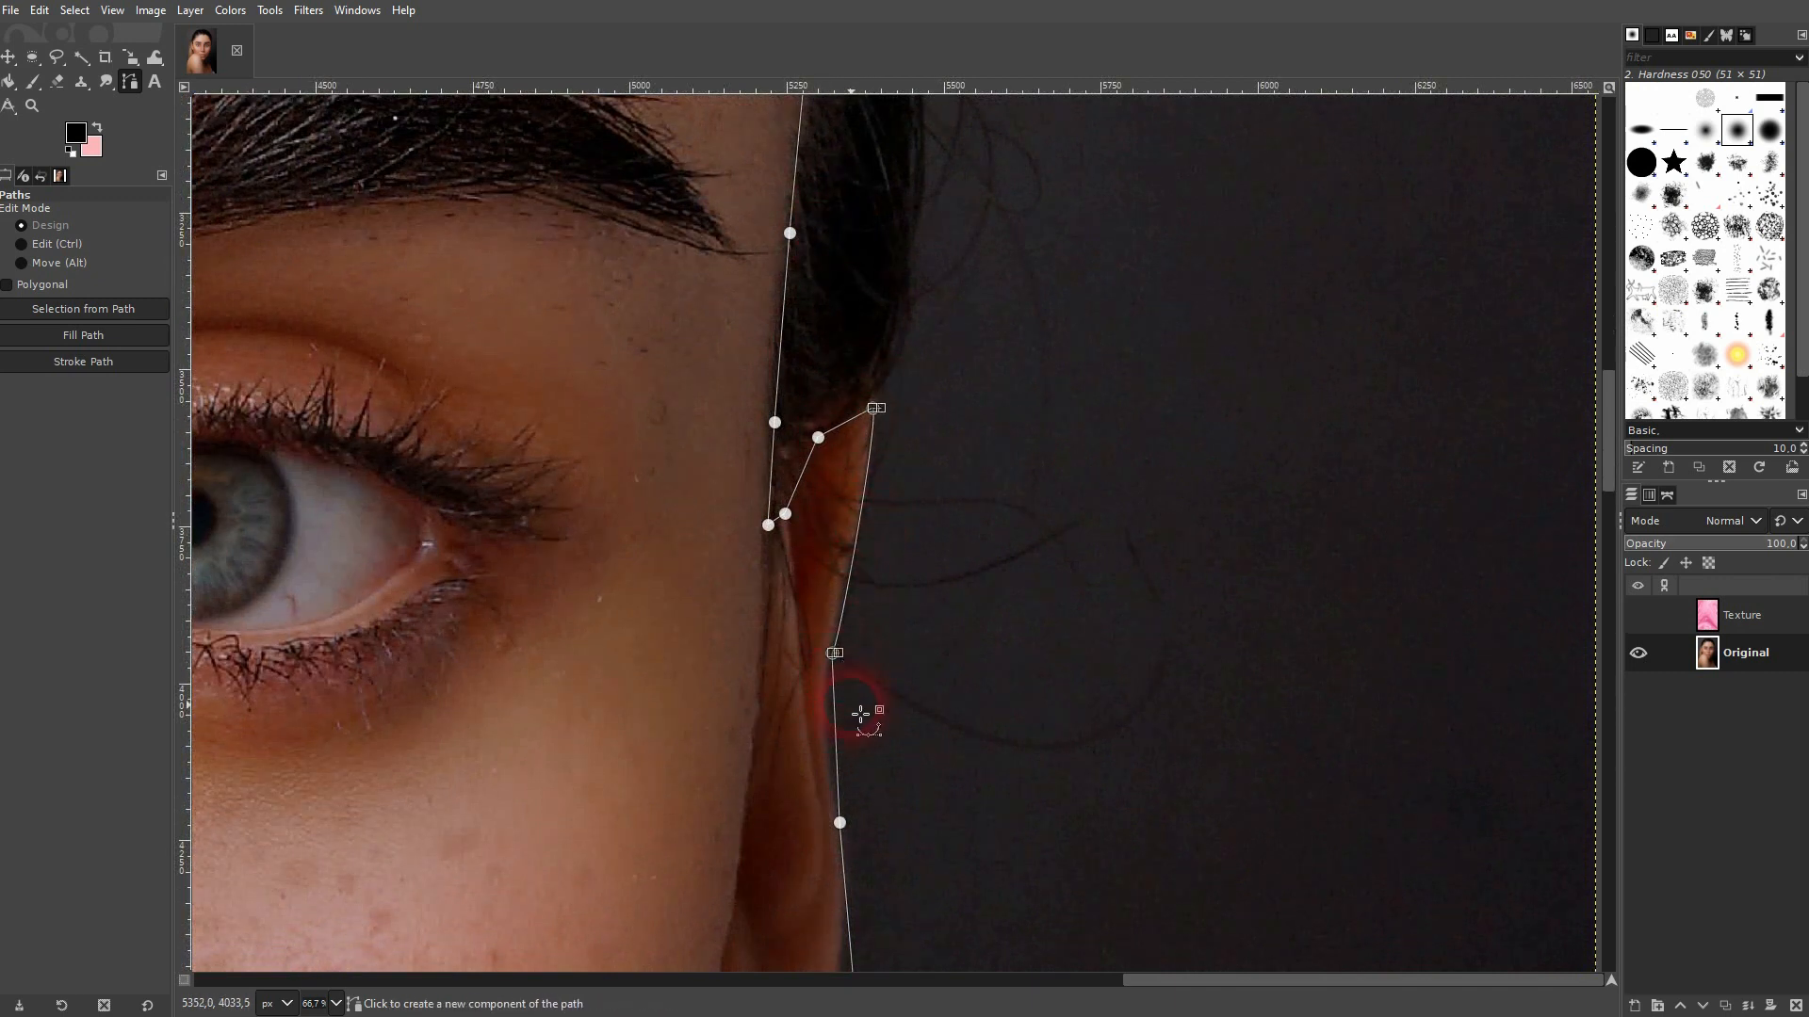
pyautogui.scroll(-5, 912, 654)
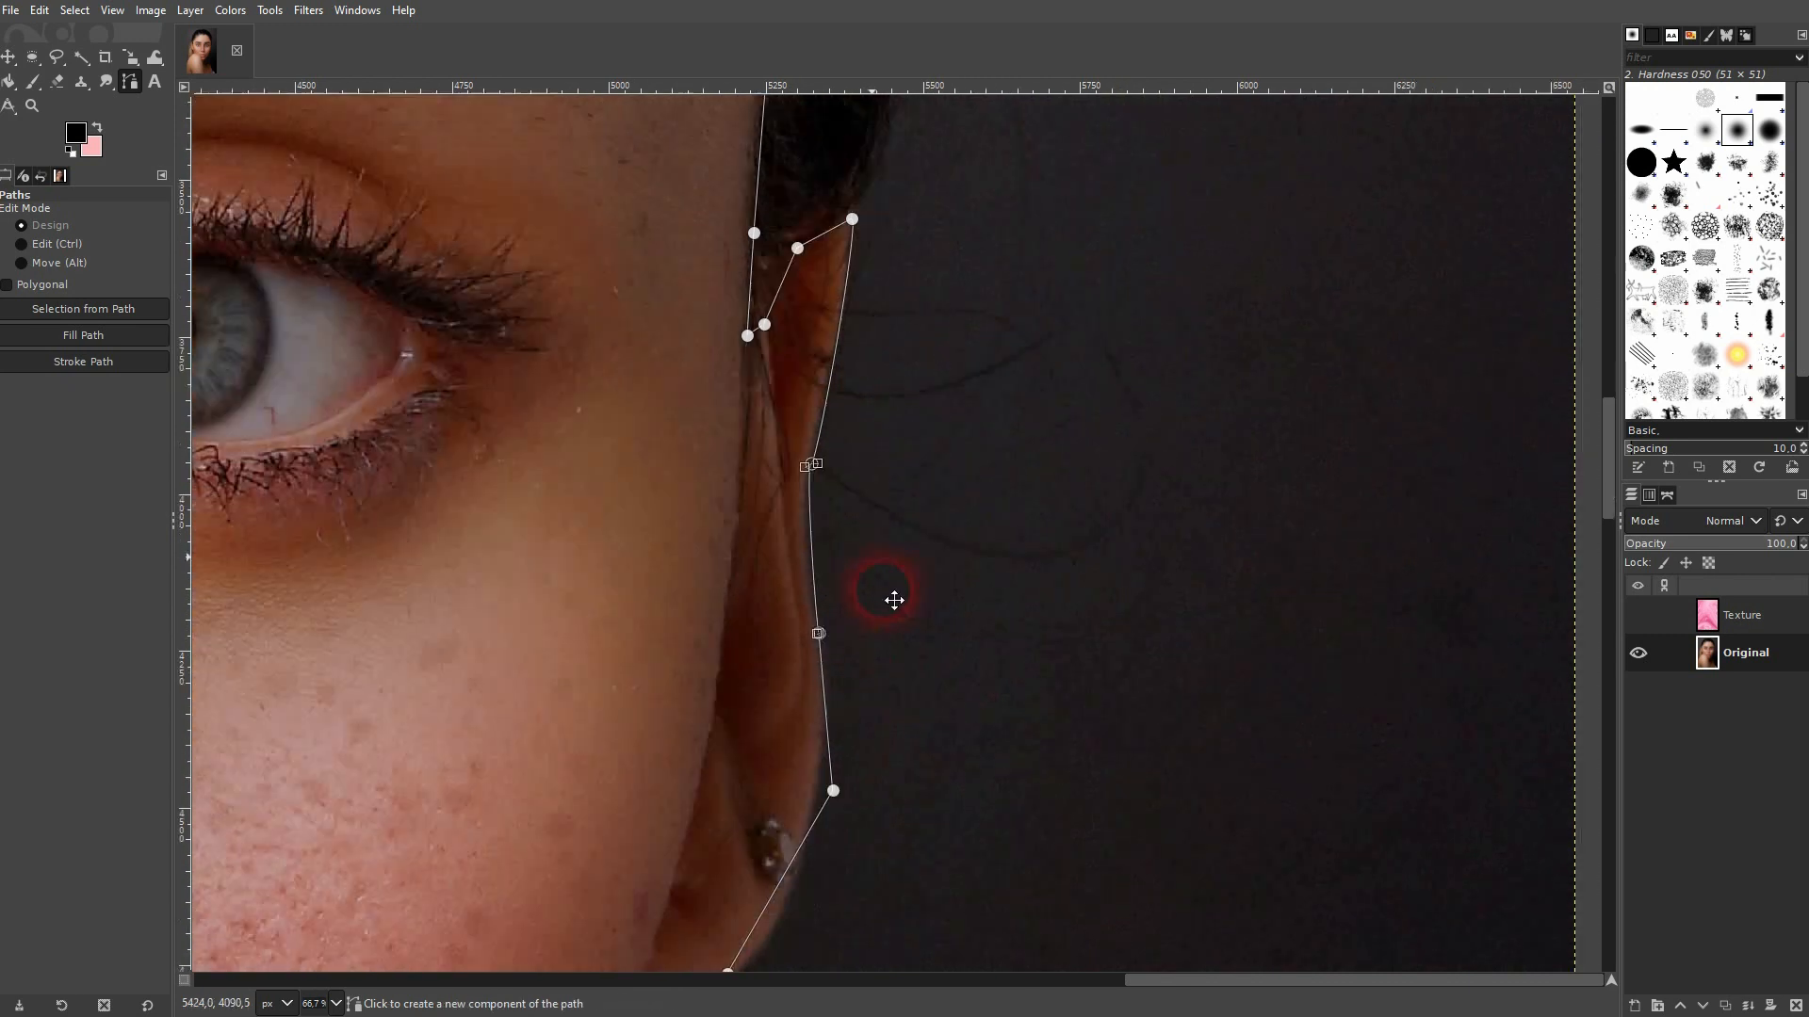
pyautogui.click(857, 588)
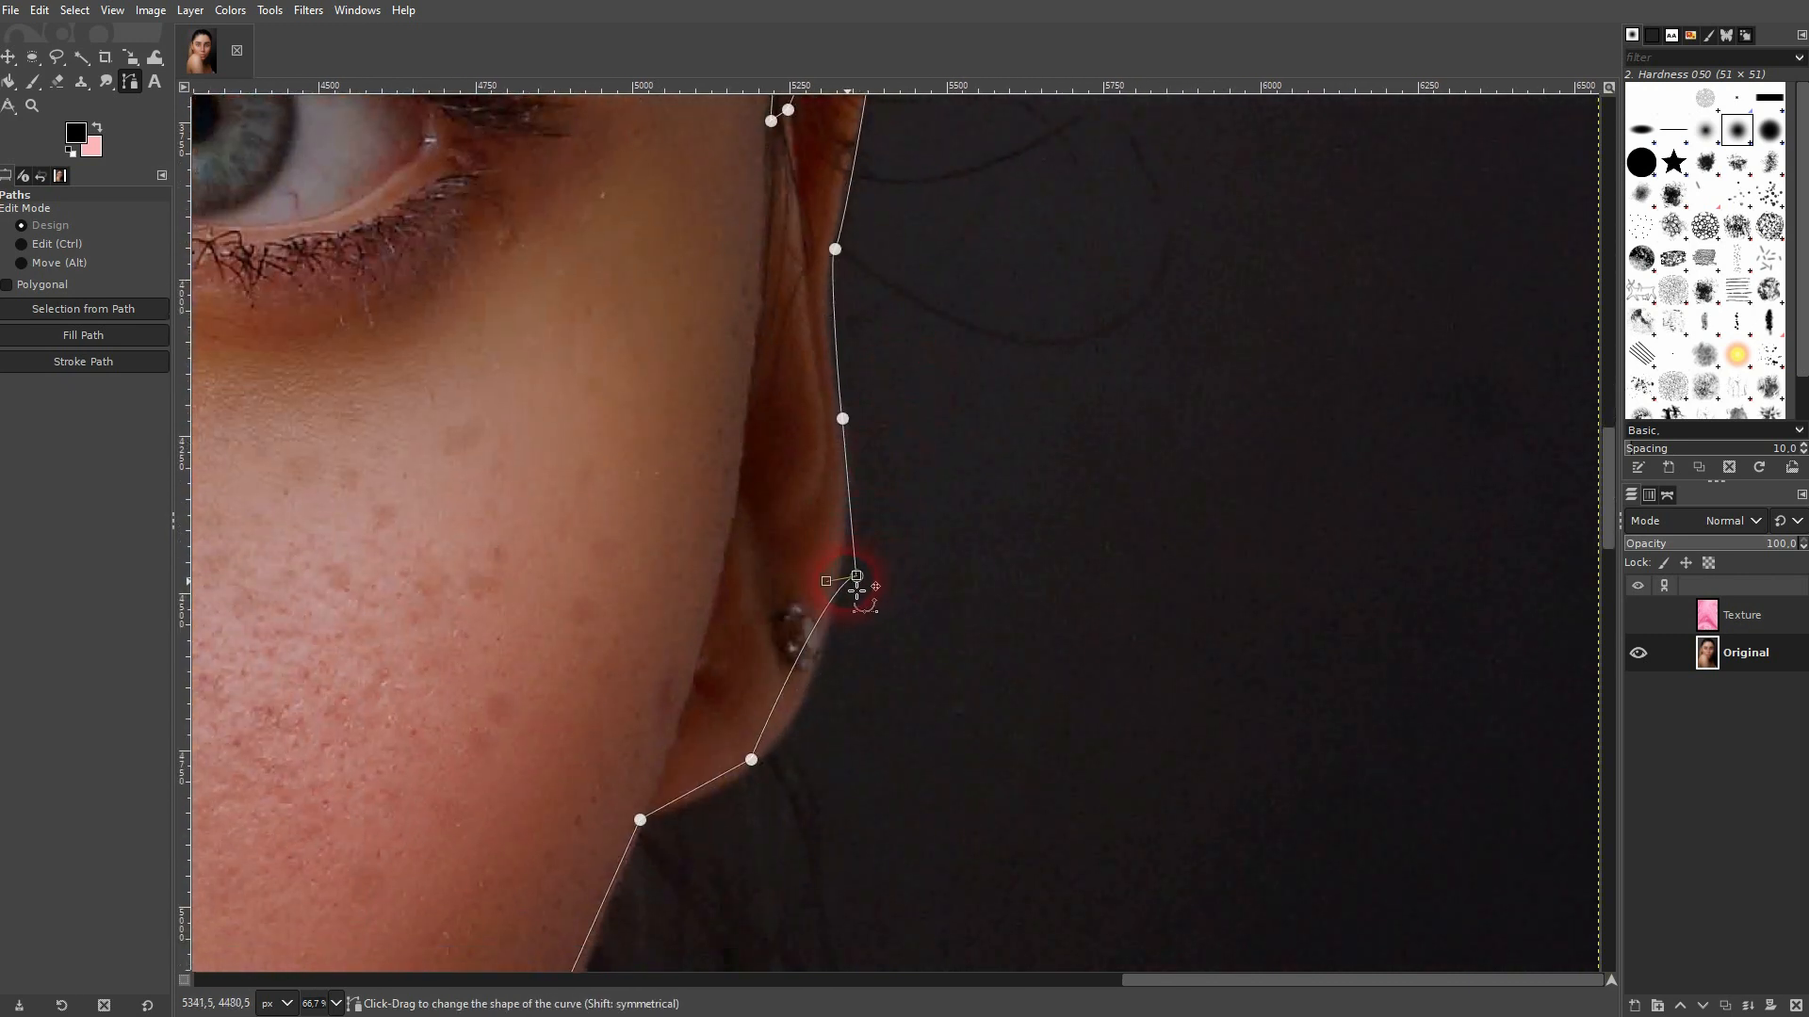
pyautogui.hotkey('ctrl', 'z')
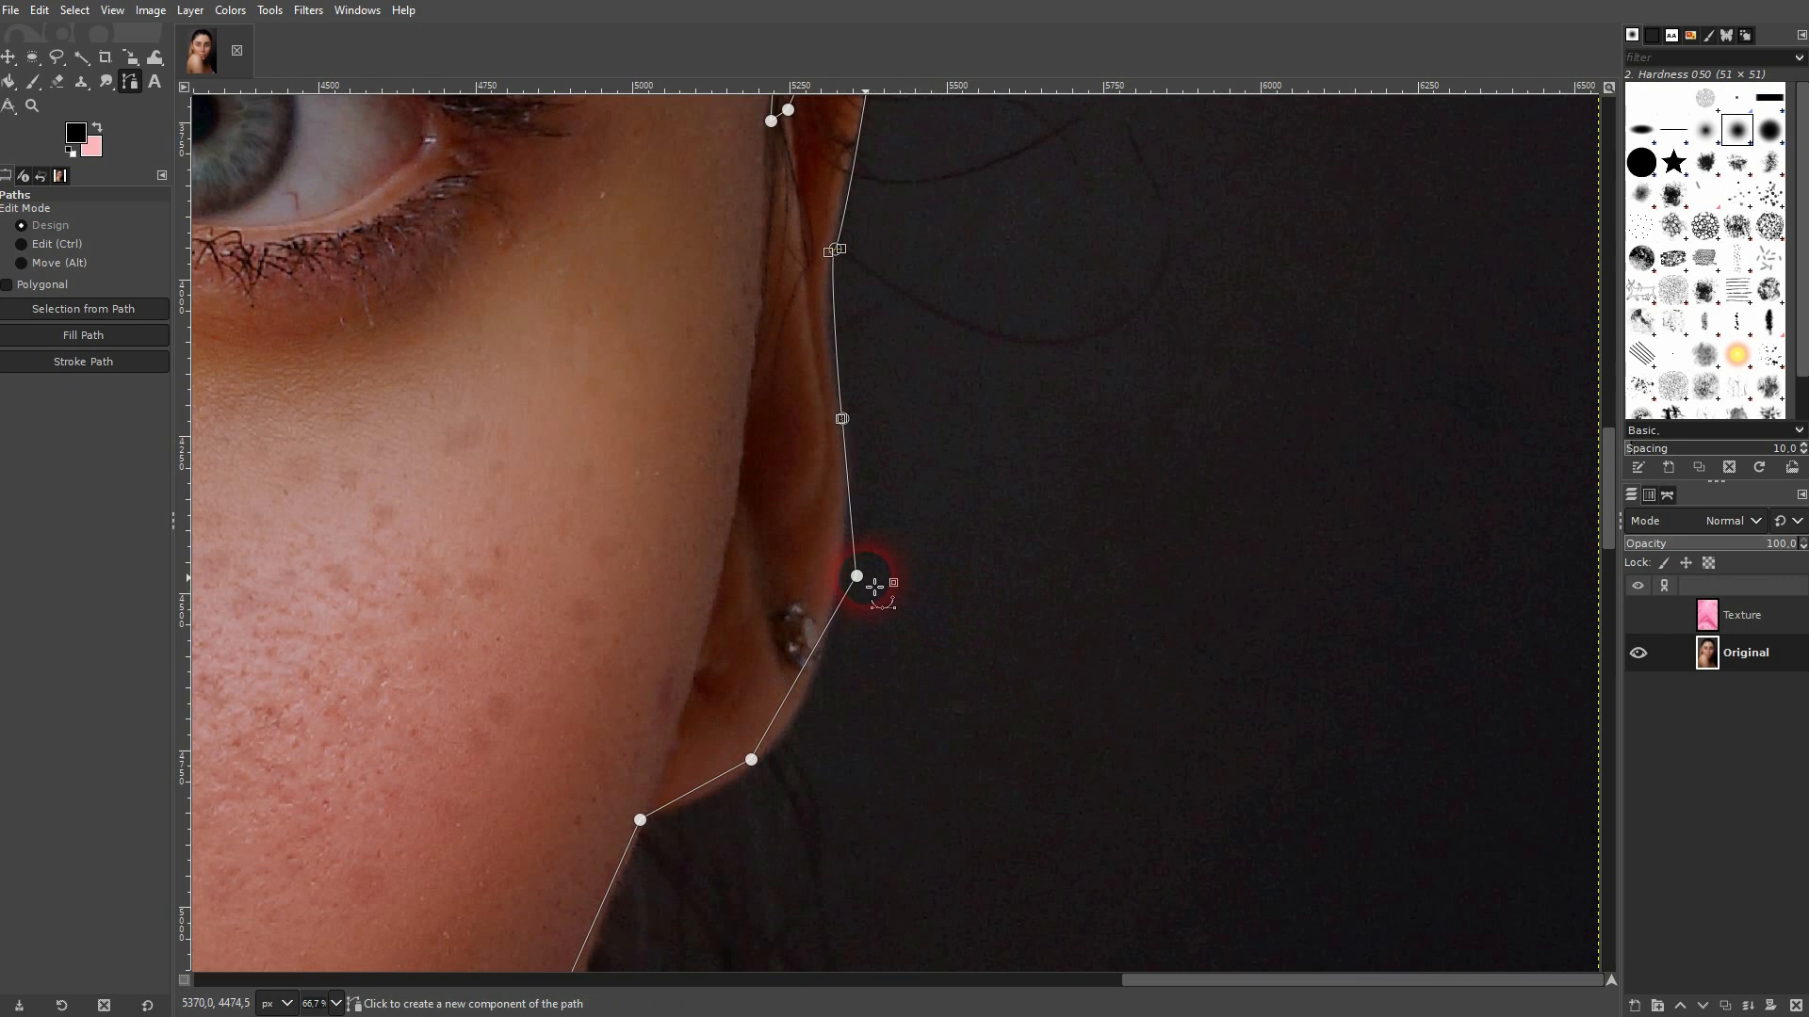
pyautogui.moveTo(857, 576); pyautogui.dragTo(845, 587)
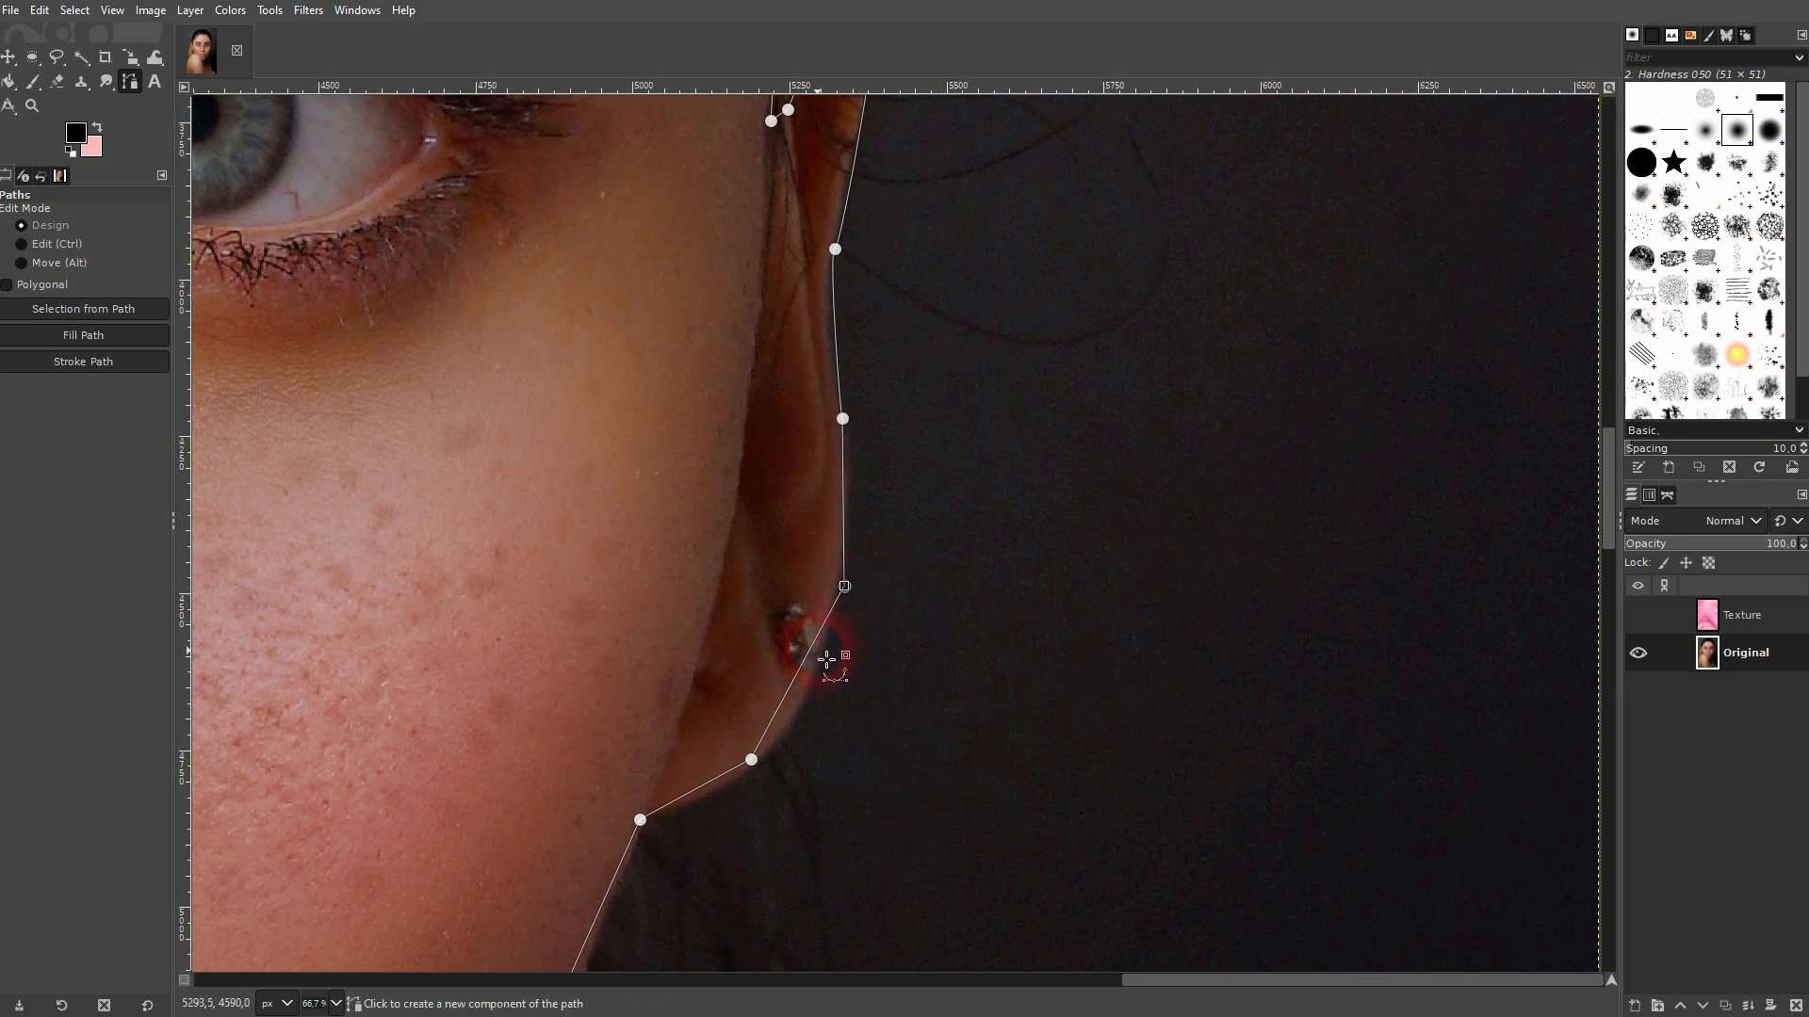
pyautogui.moveTo(815, 657); pyautogui.dragTo(1025, 284)
# - Reposition the anchors and curve the segments along the cheek and jawline on the image's right side to match the face edge
pyautogui.moveTo(884, 446); pyautogui.dragTo(898, 453)
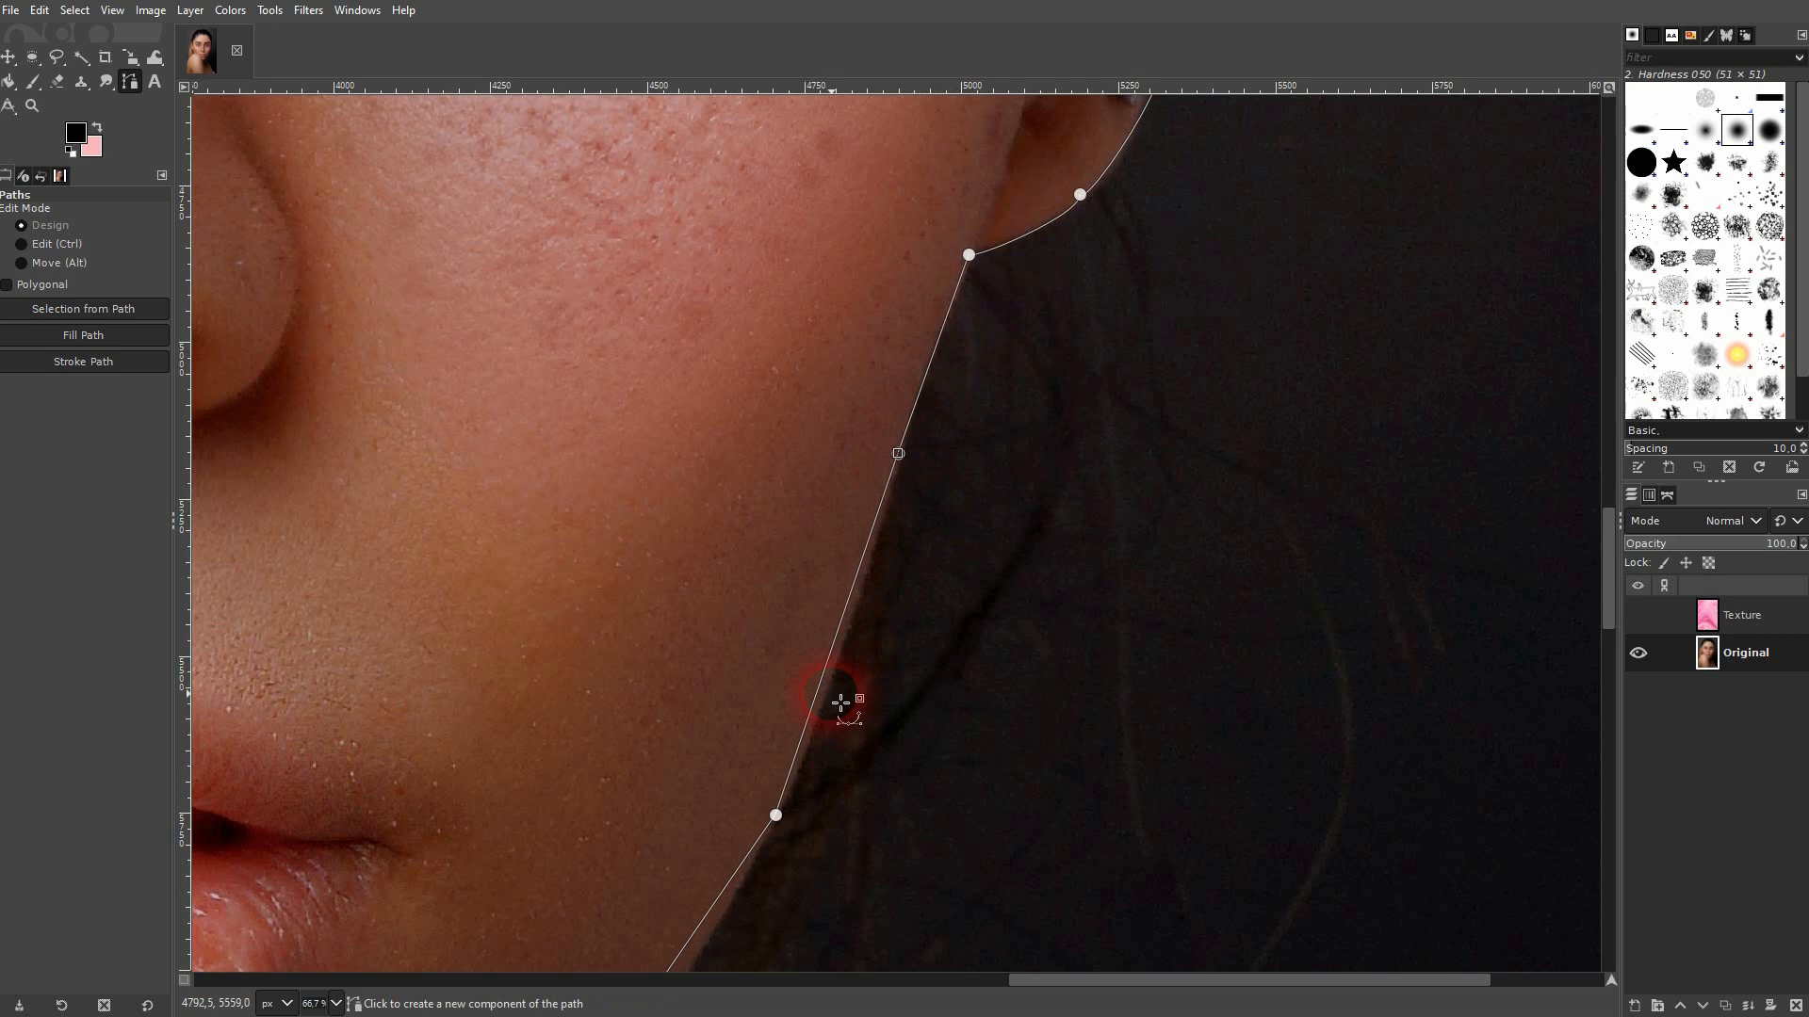
pyautogui.moveTo(821, 692); pyautogui.dragTo(825, 697)
pyautogui.moveTo(852, 758); pyautogui.dragTo(1260, 218)
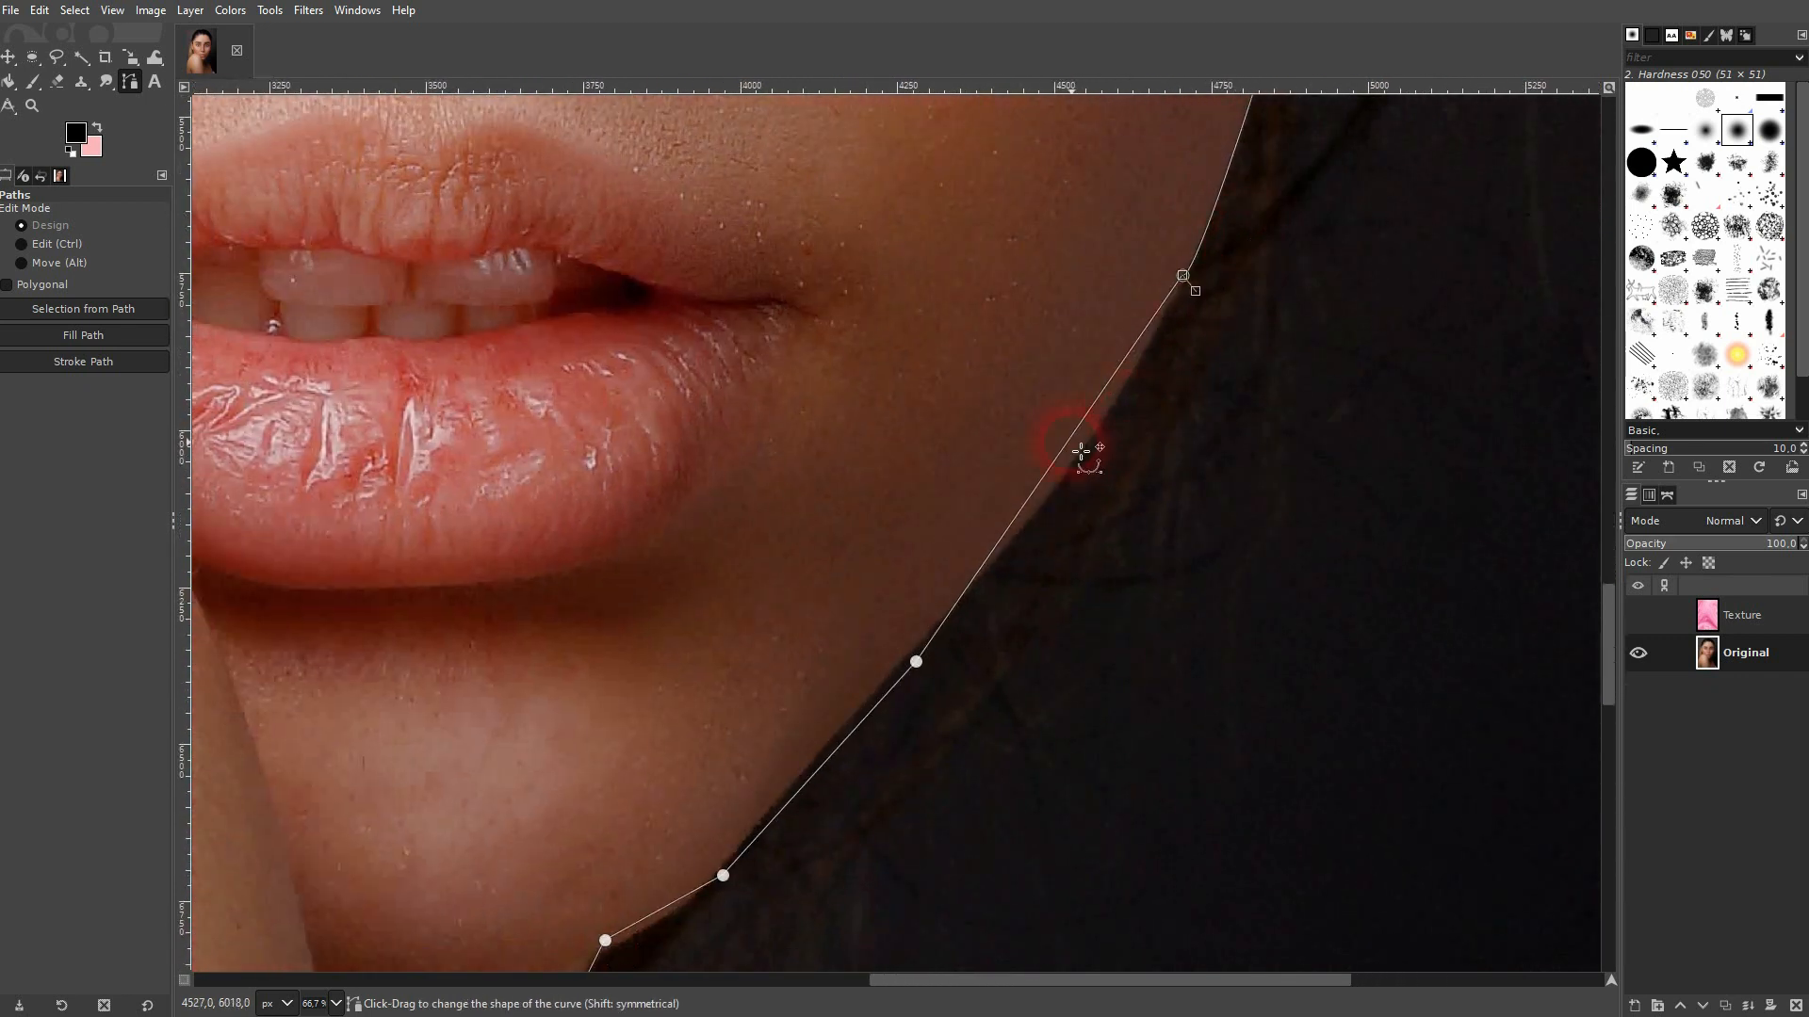
pyautogui.moveTo(916, 662); pyautogui.dragTo(904, 662)
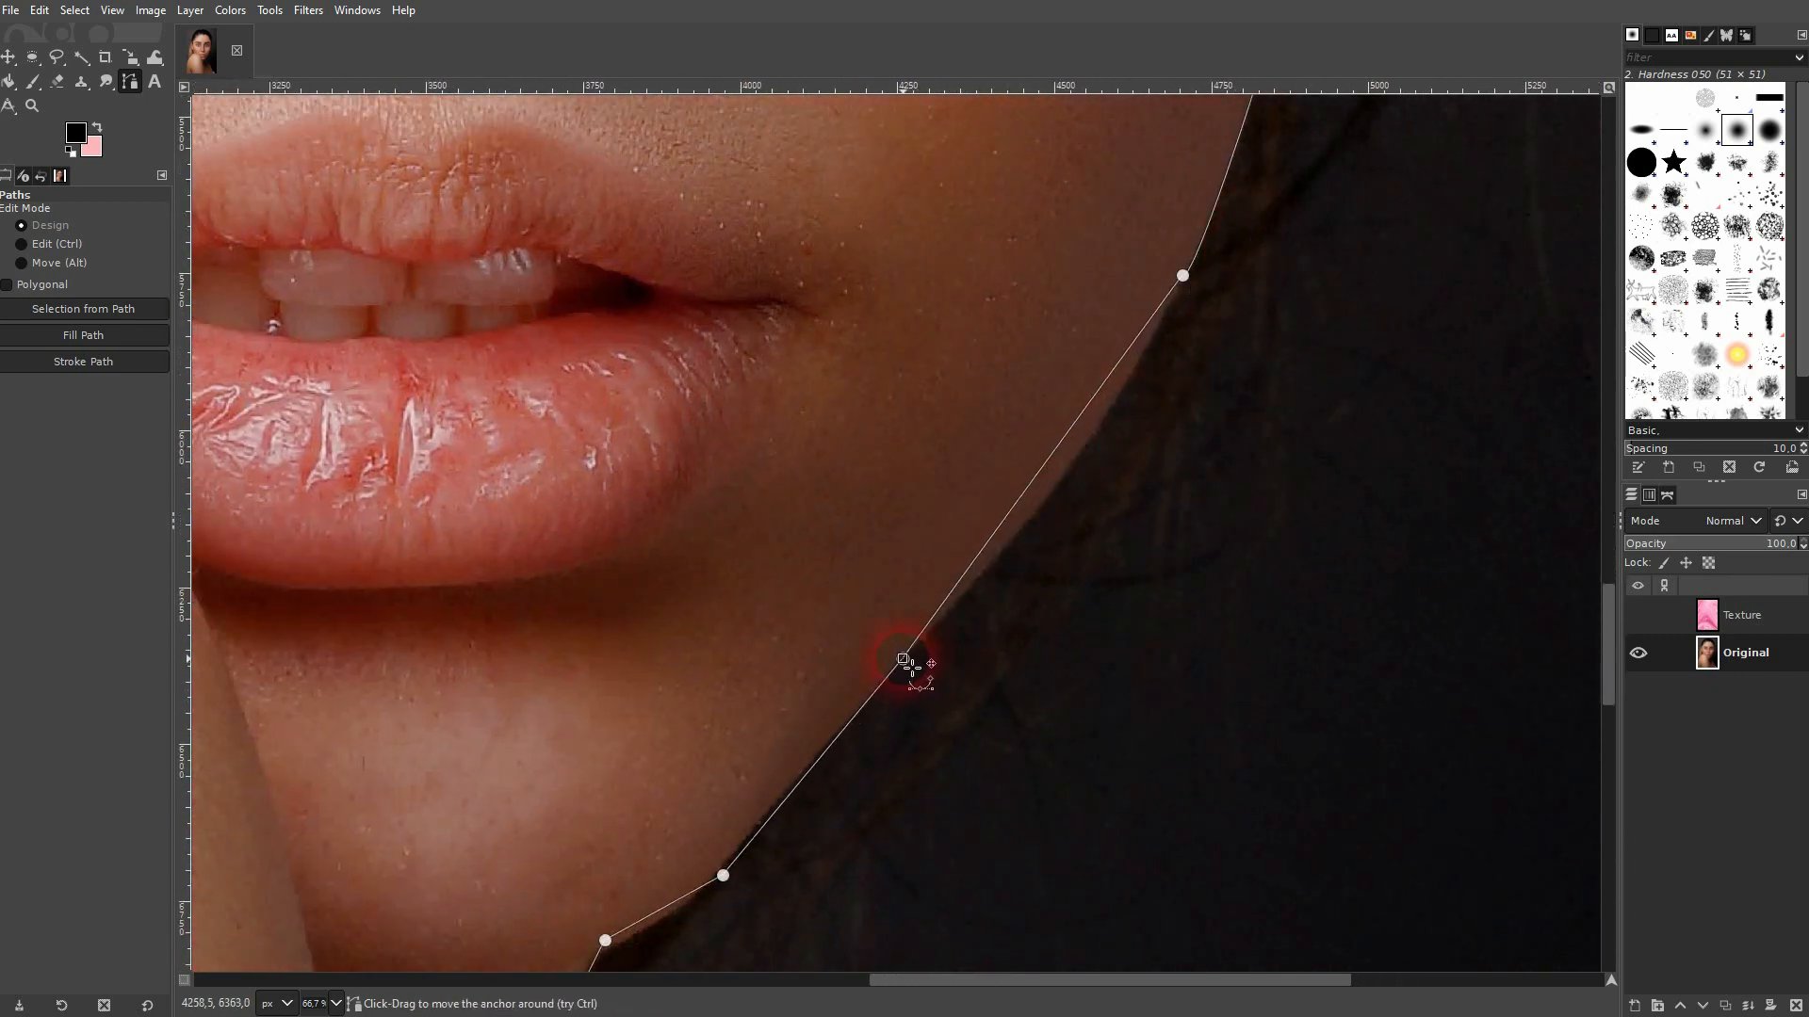
pyautogui.moveTo(1071, 439); pyautogui.dragTo(1082, 472)
# - Curve the path under the chin and down the neck, adjusting the anchor where the neck meets the shoulder
pyautogui.moveTo(895, 738); pyautogui.dragTo(1310, 261)
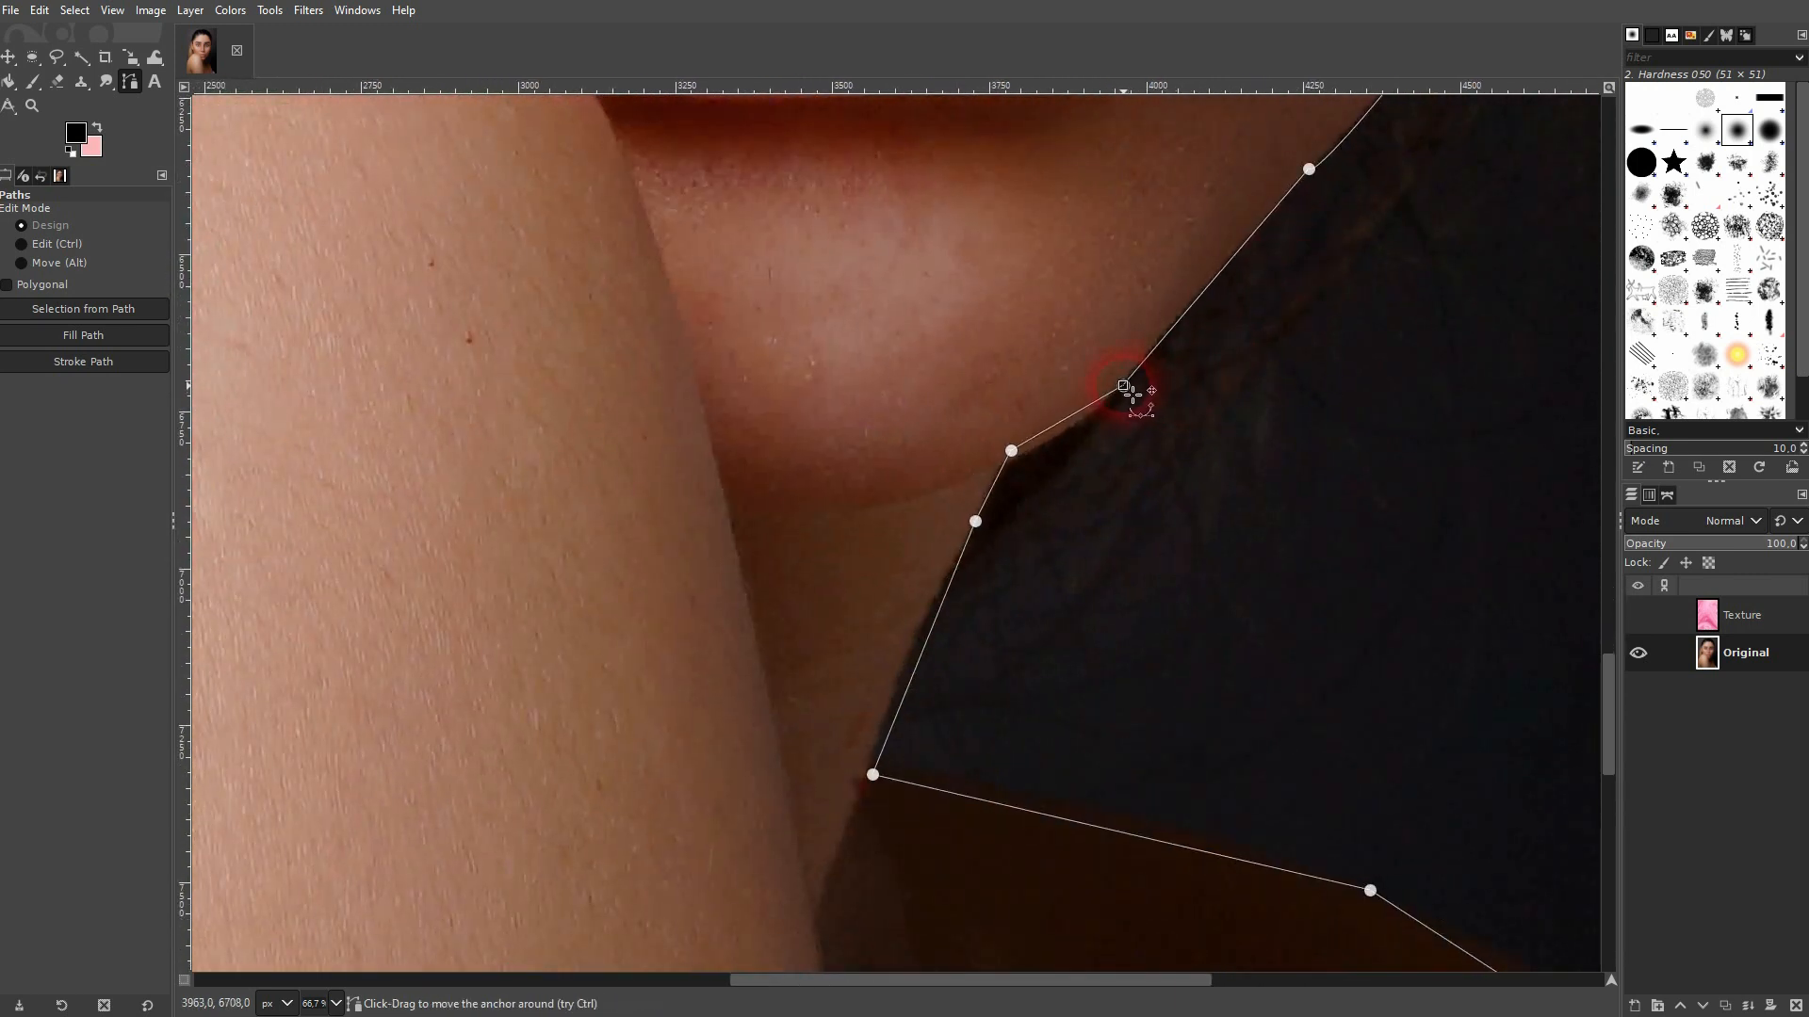
pyautogui.moveTo(1017, 458); pyautogui.dragTo(1072, 447)
pyautogui.moveTo(943, 641); pyautogui.dragTo(929, 656)
pyautogui.moveTo(873, 777); pyautogui.dragTo(871, 781)
# - Bend the straight path segments over the shoulder on the image's right side so they follow its rounded contour
pyautogui.moveTo(1173, 763); pyautogui.dragTo(868, 541)
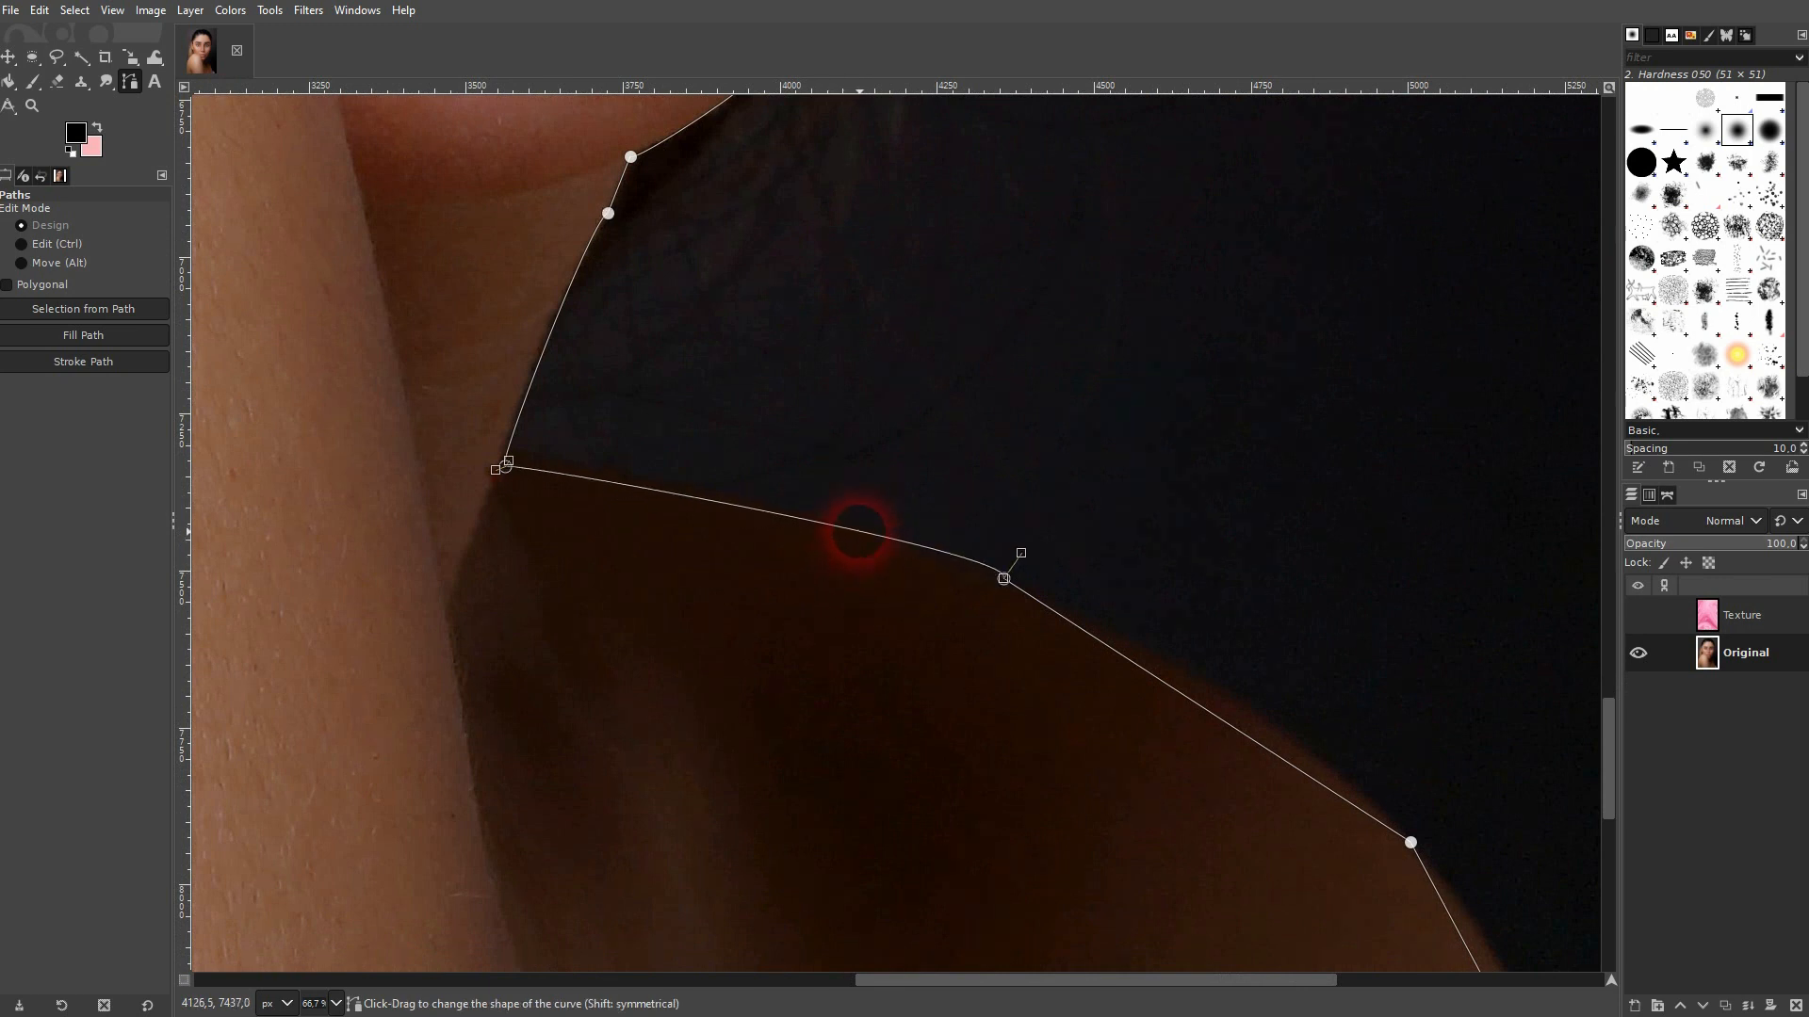
pyautogui.moveTo(1202, 703); pyautogui.dragTo(1223, 699)
pyautogui.moveTo(1362, 766); pyautogui.dragTo(832, 246)
pyautogui.moveTo(983, 509); pyautogui.dragTo(1013, 517)
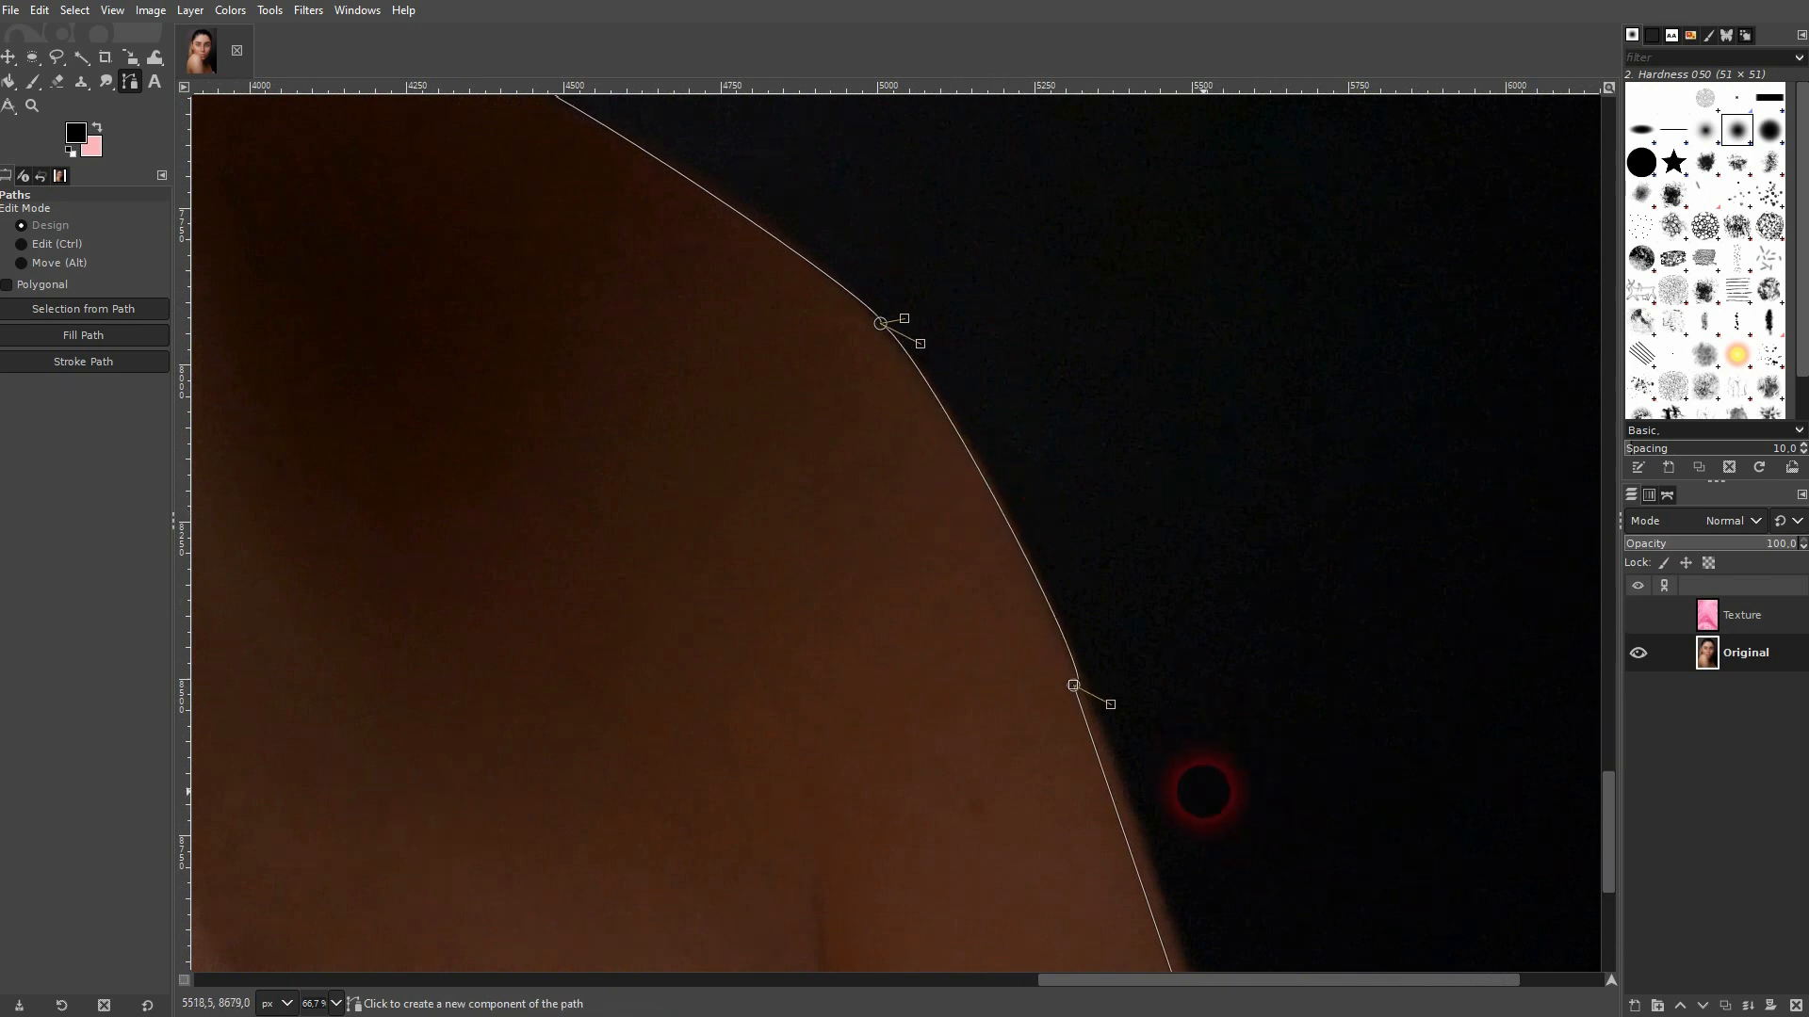
# - Curve the path down the upper arm on the image's right side to its anchor below the bottom image edge
pyautogui.moveTo(1205, 791); pyautogui.dragTo(907, 289)
pyautogui.moveTo(864, 440); pyautogui.dragTo(877, 447)
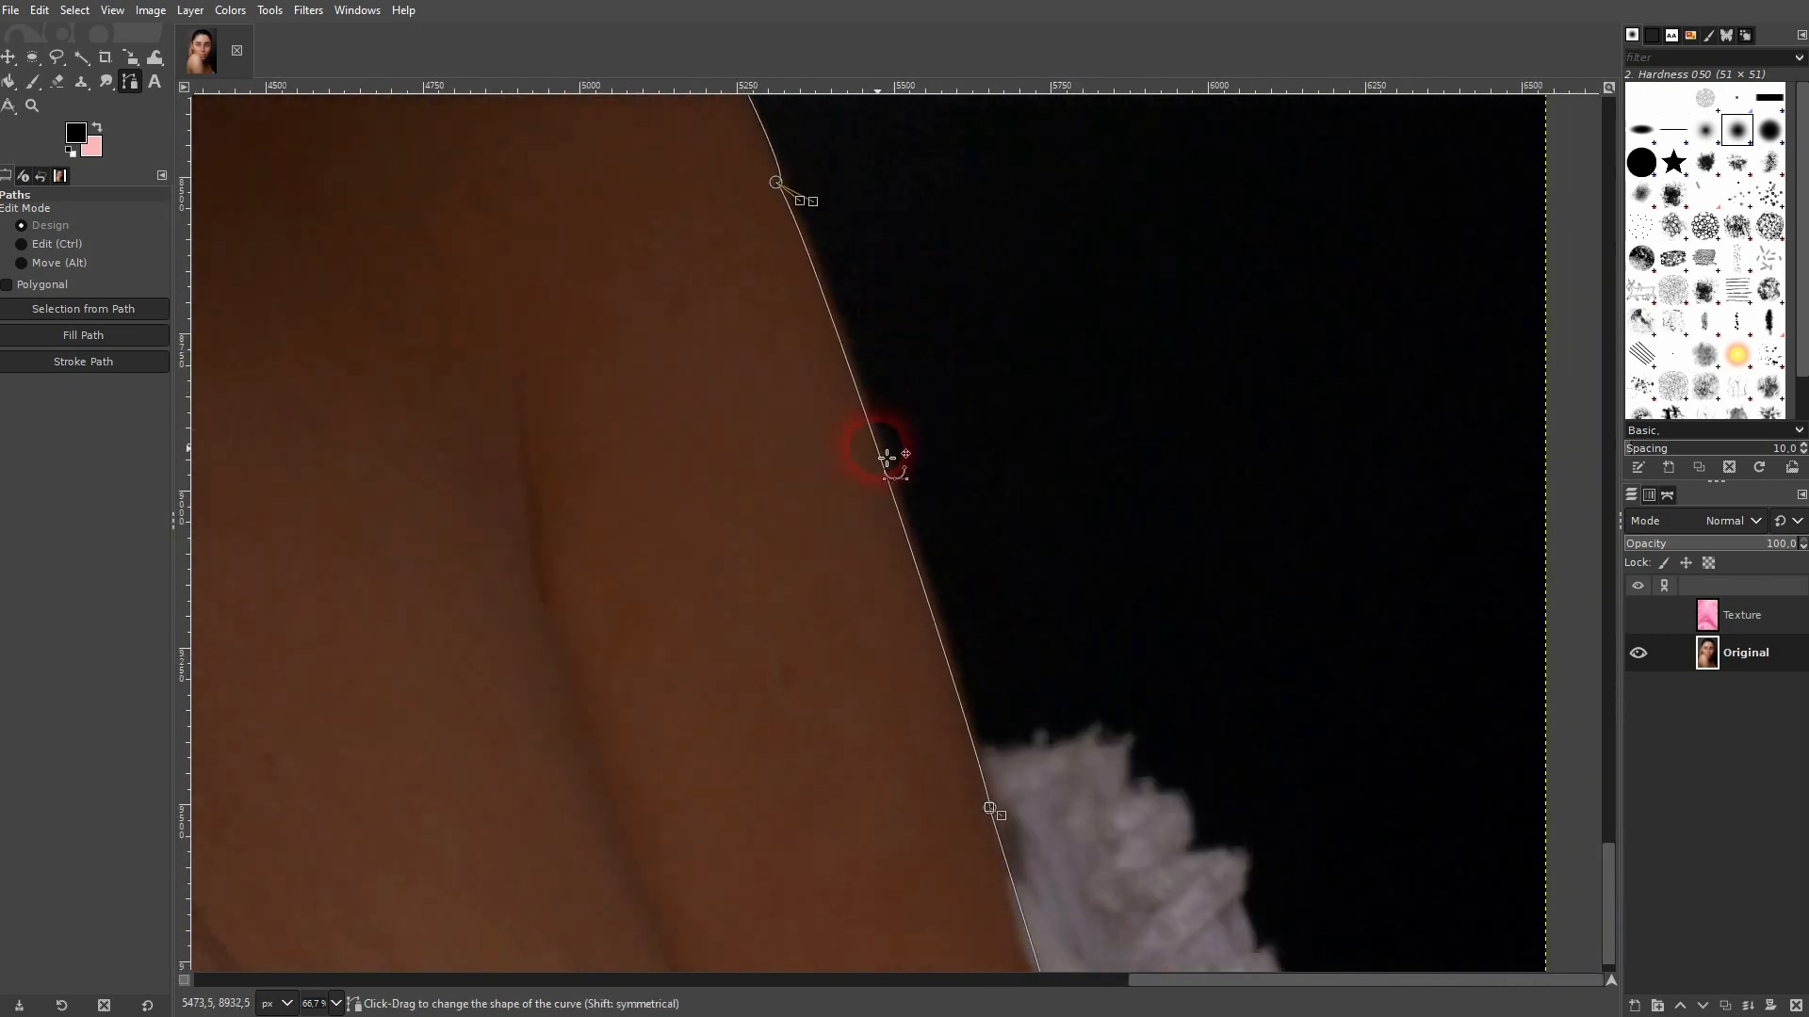
pyautogui.moveTo(1110, 738); pyautogui.dragTo(925, 257)
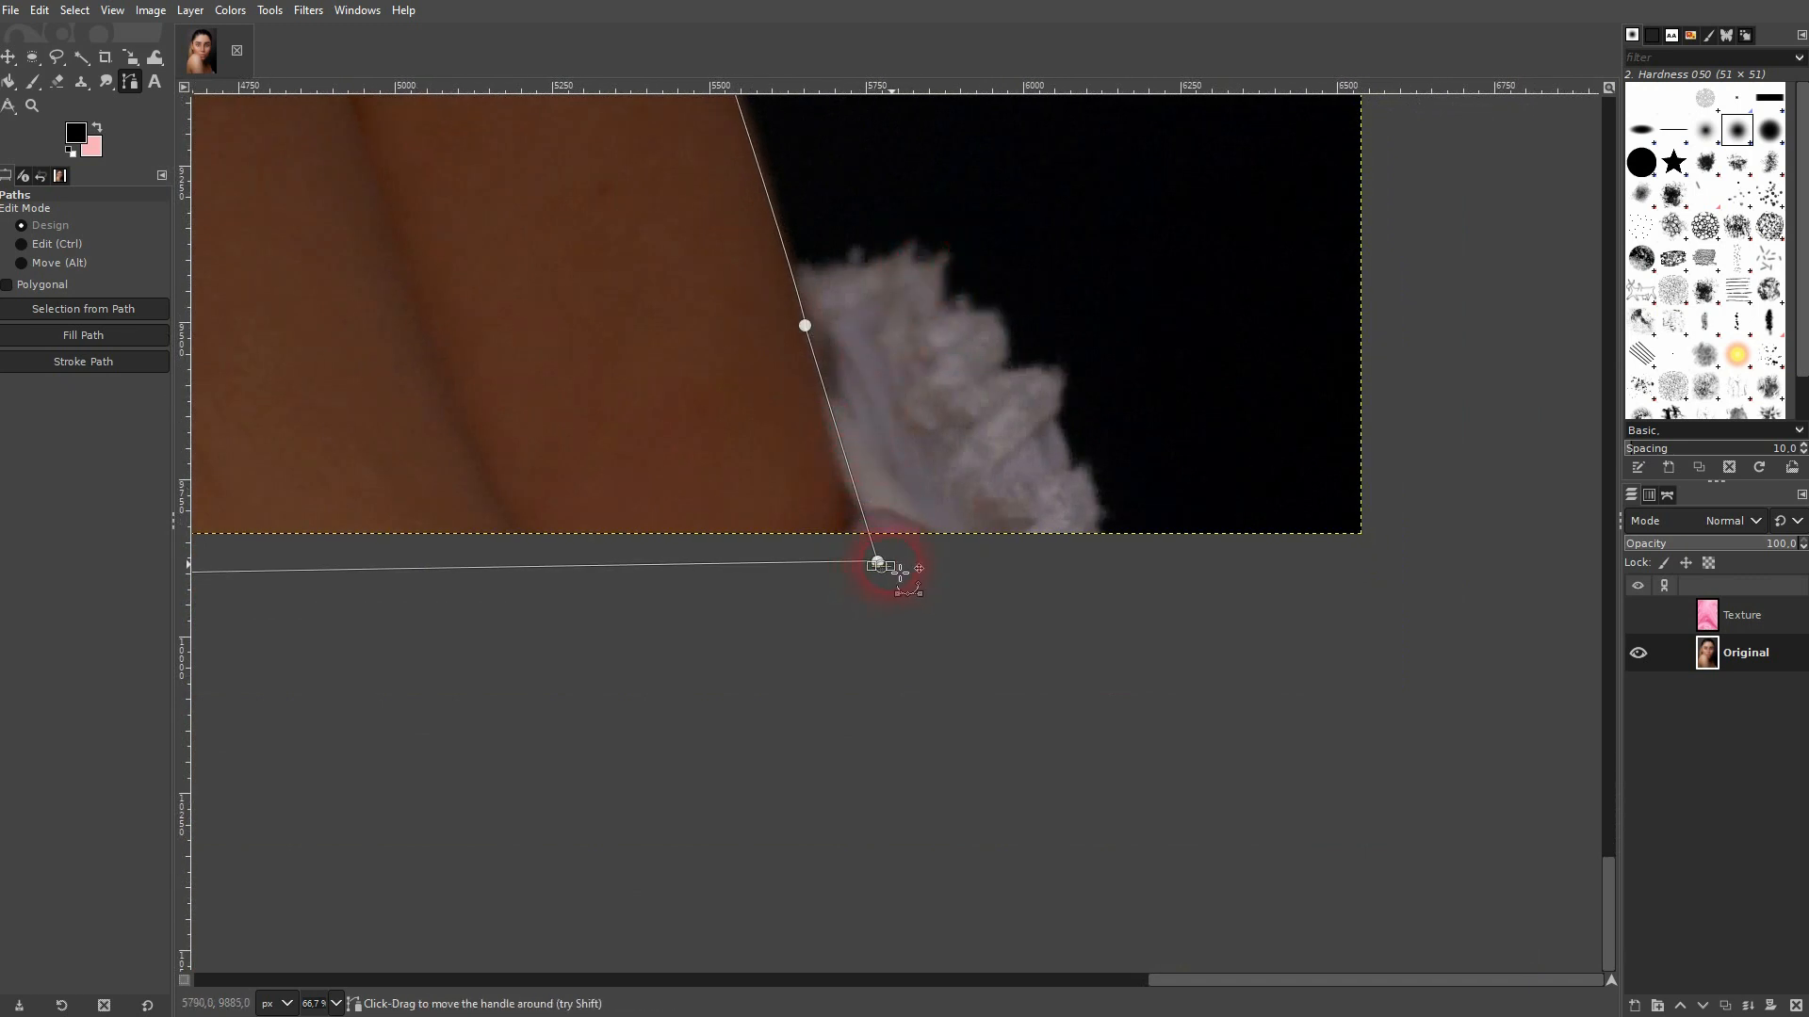
pyautogui.click(877, 562)
# - Shift the lower arm anchor at the image's left edge outward and bend the segment above it to follow the skin
pyautogui.scroll(-2, 716, 452)
pyautogui.hscroll(-5, 711, 542)
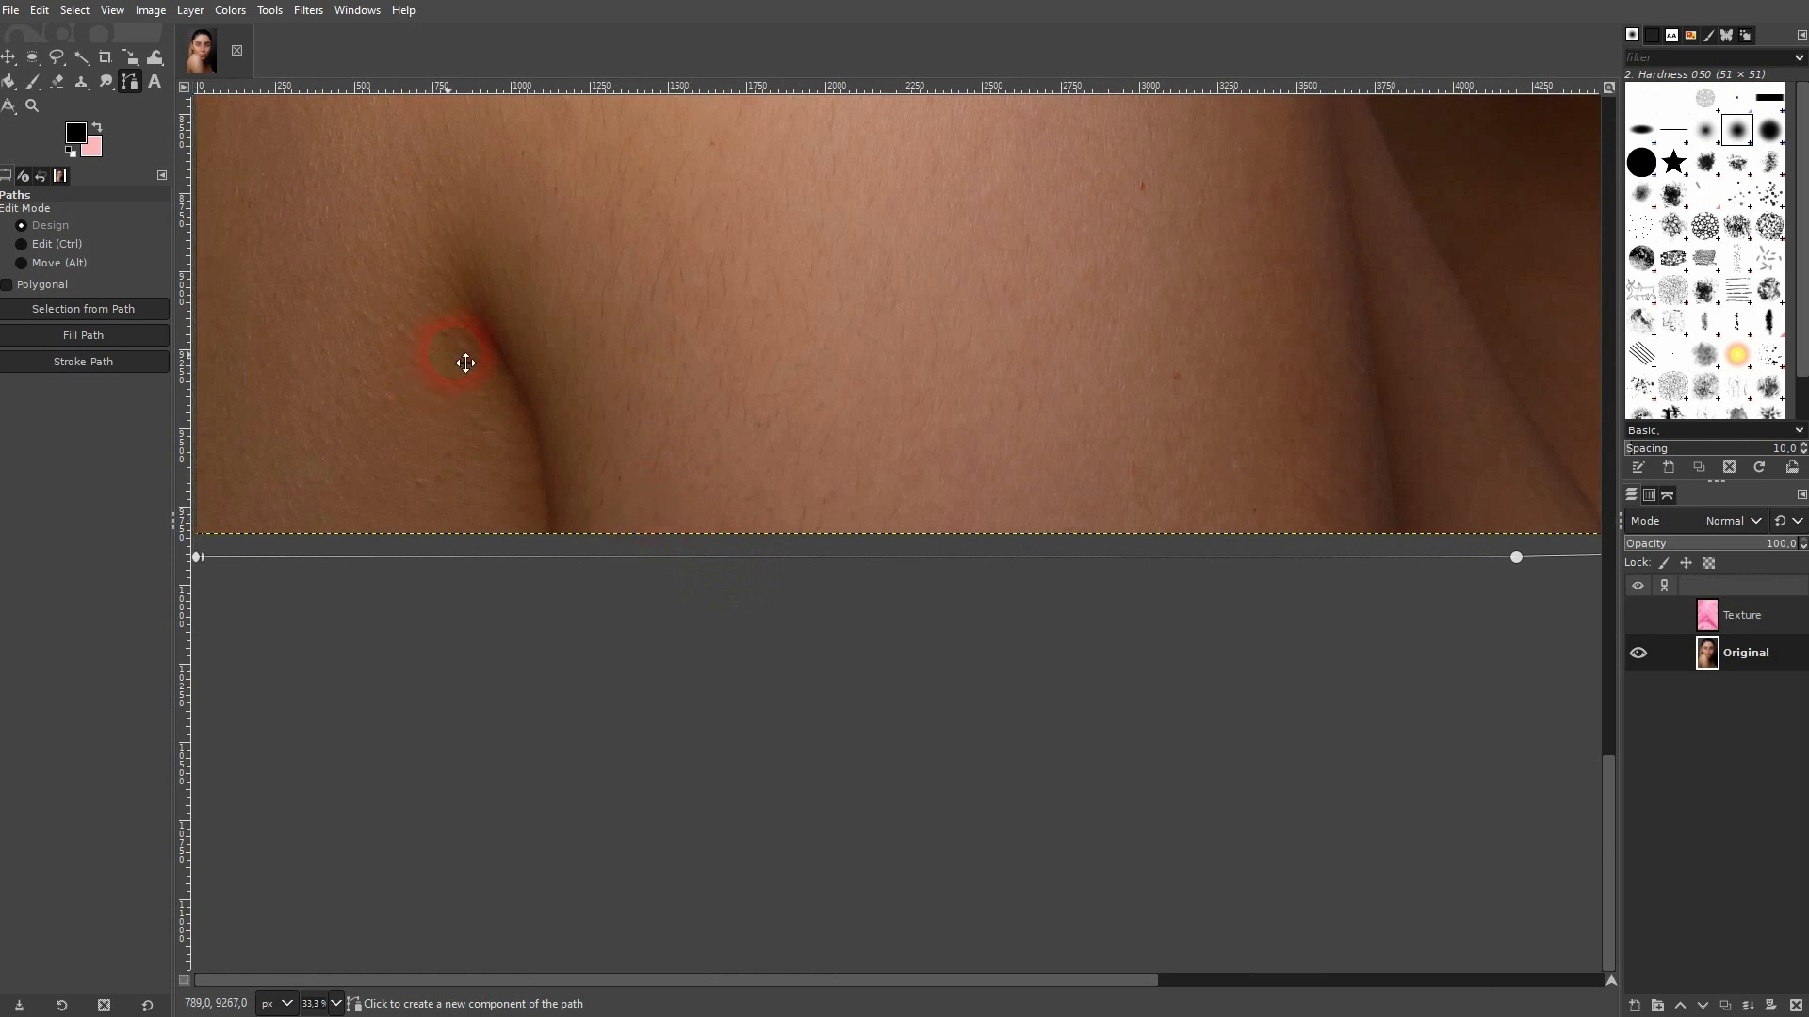
pyautogui.moveTo(436, 358); pyautogui.dragTo(1079, 628)
pyautogui.moveTo(1007, 145); pyautogui.dragTo(914, 534)
pyautogui.keyDown('ctrl'); pyautogui.scroll(3, 780, 592); pyautogui.keyUp('ctrl')
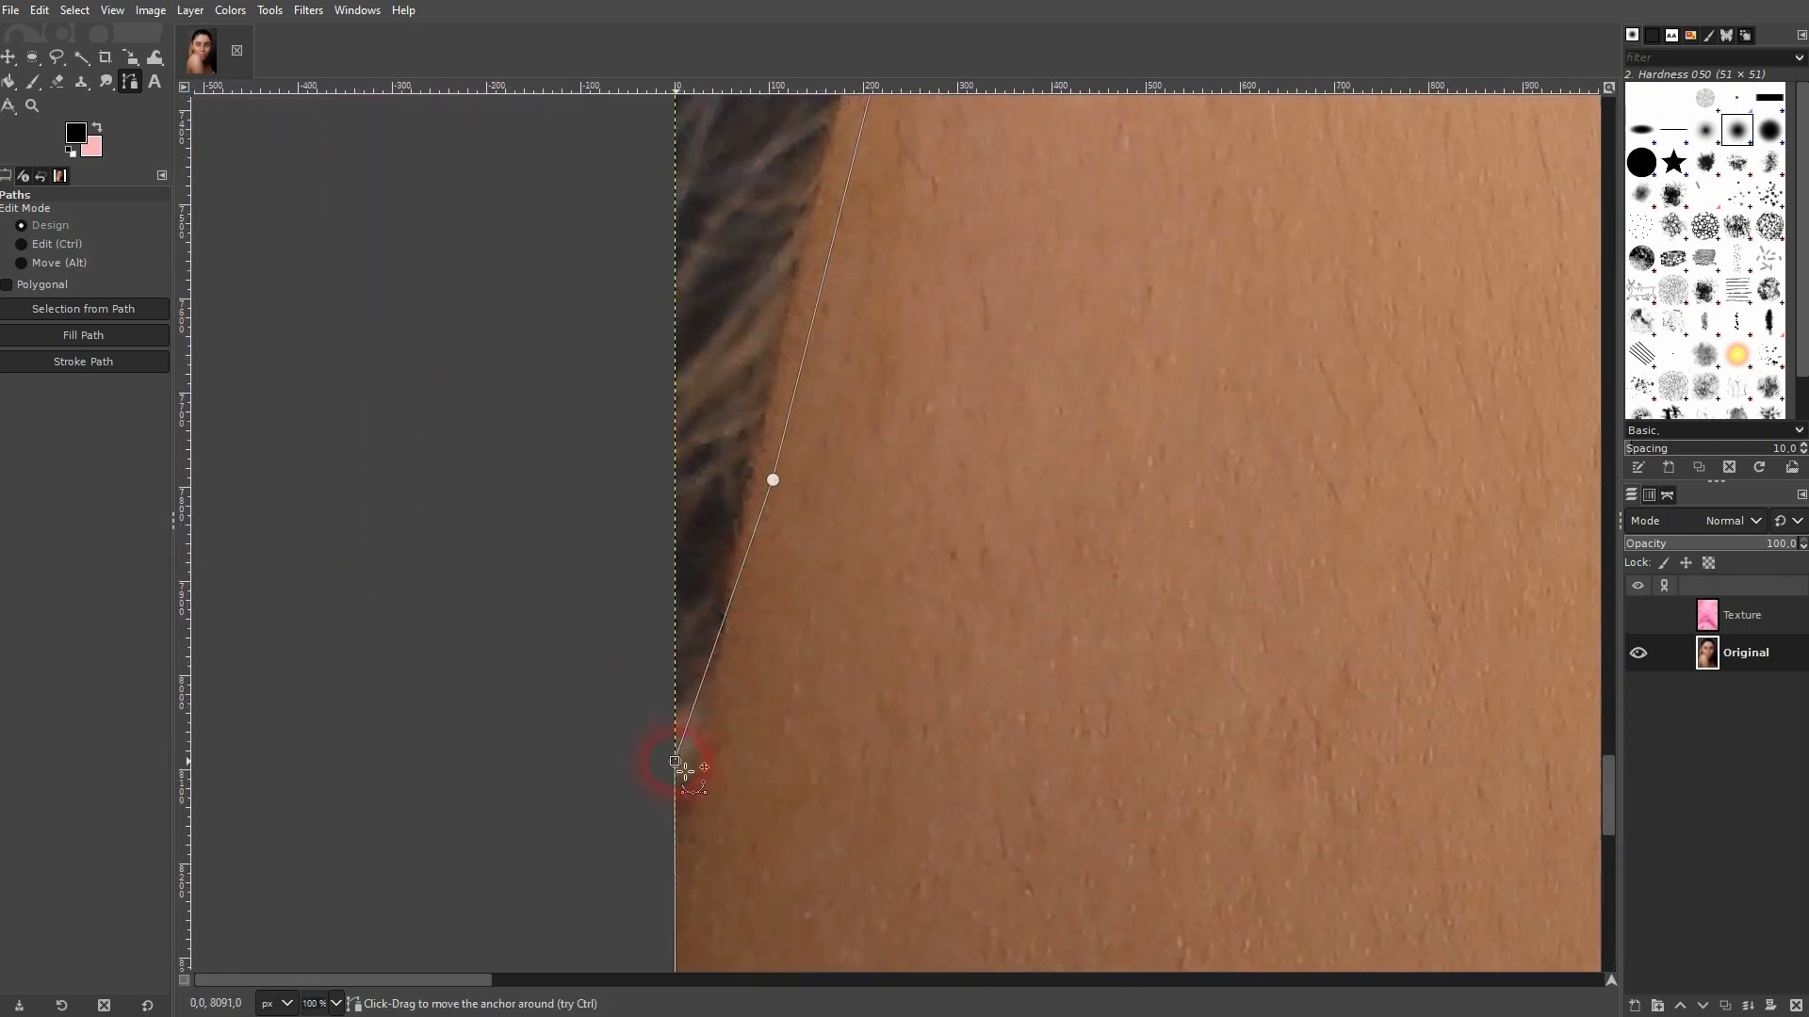
pyautogui.moveTo(767, 473); pyautogui.dragTo(752, 471)
pyautogui.moveTo(967, 325); pyautogui.dragTo(901, 662)
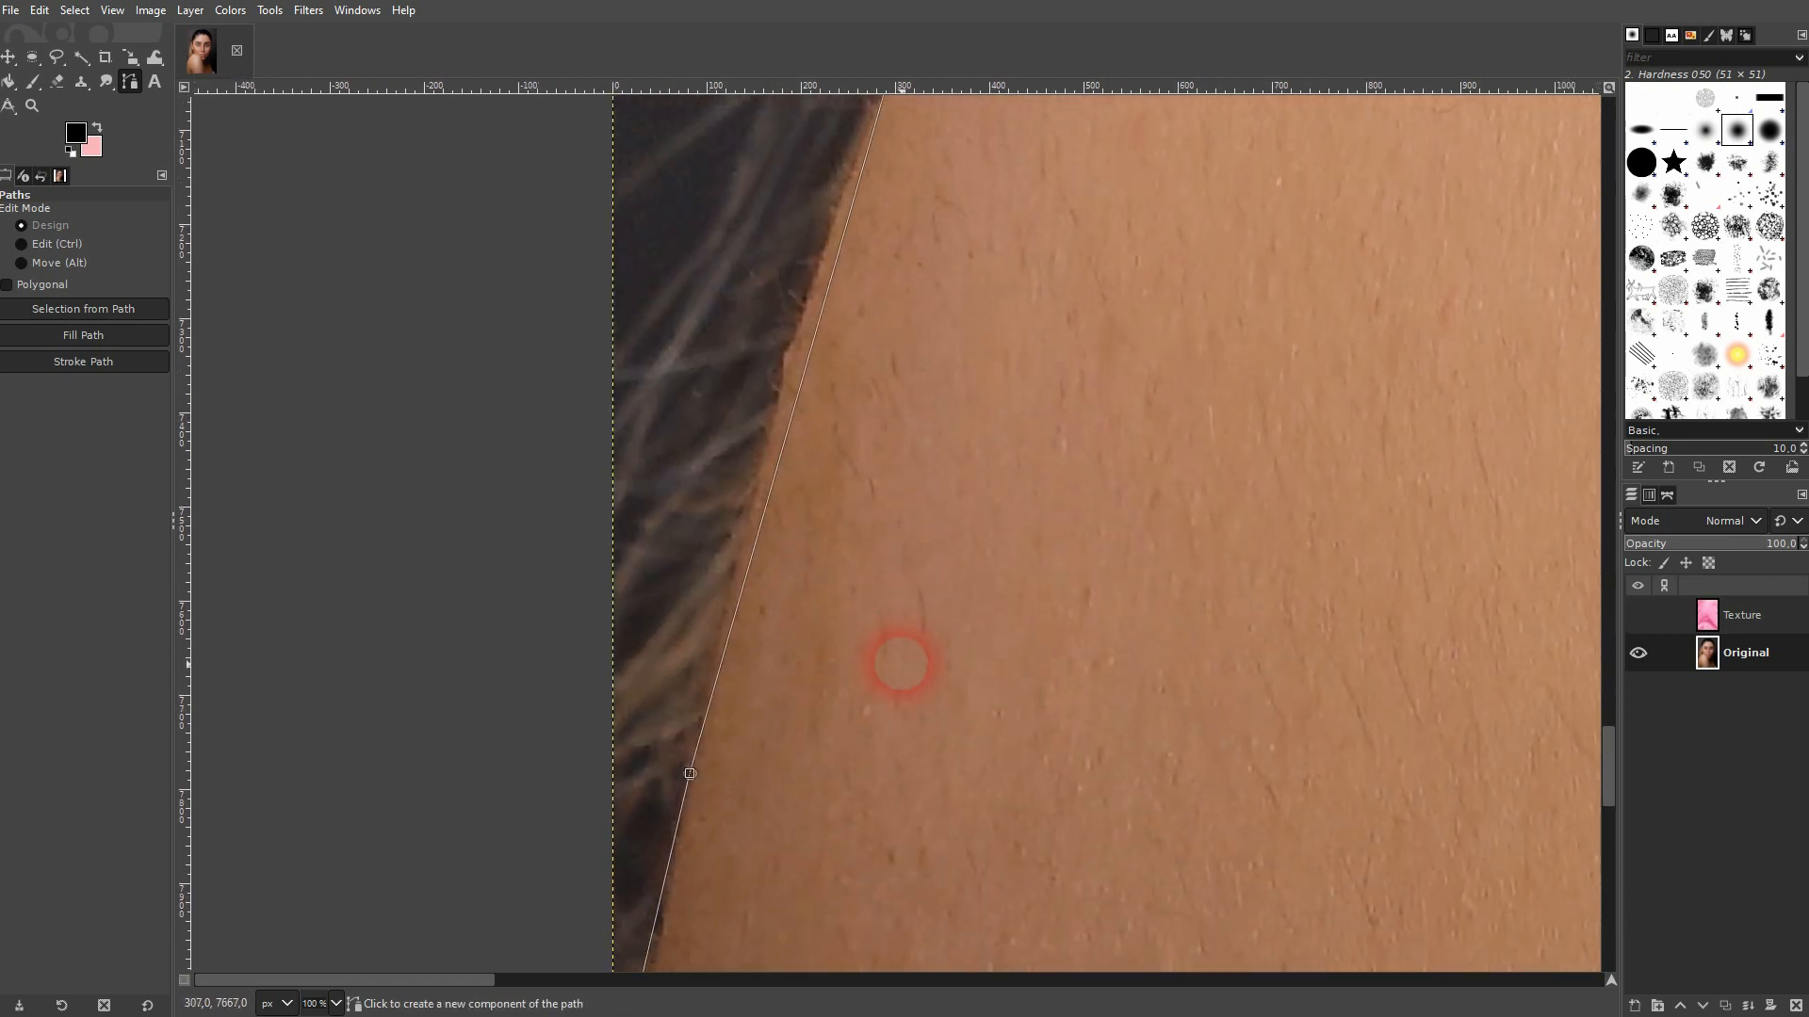
pyautogui.moveTo(975, 201); pyautogui.dragTo(972, 376)
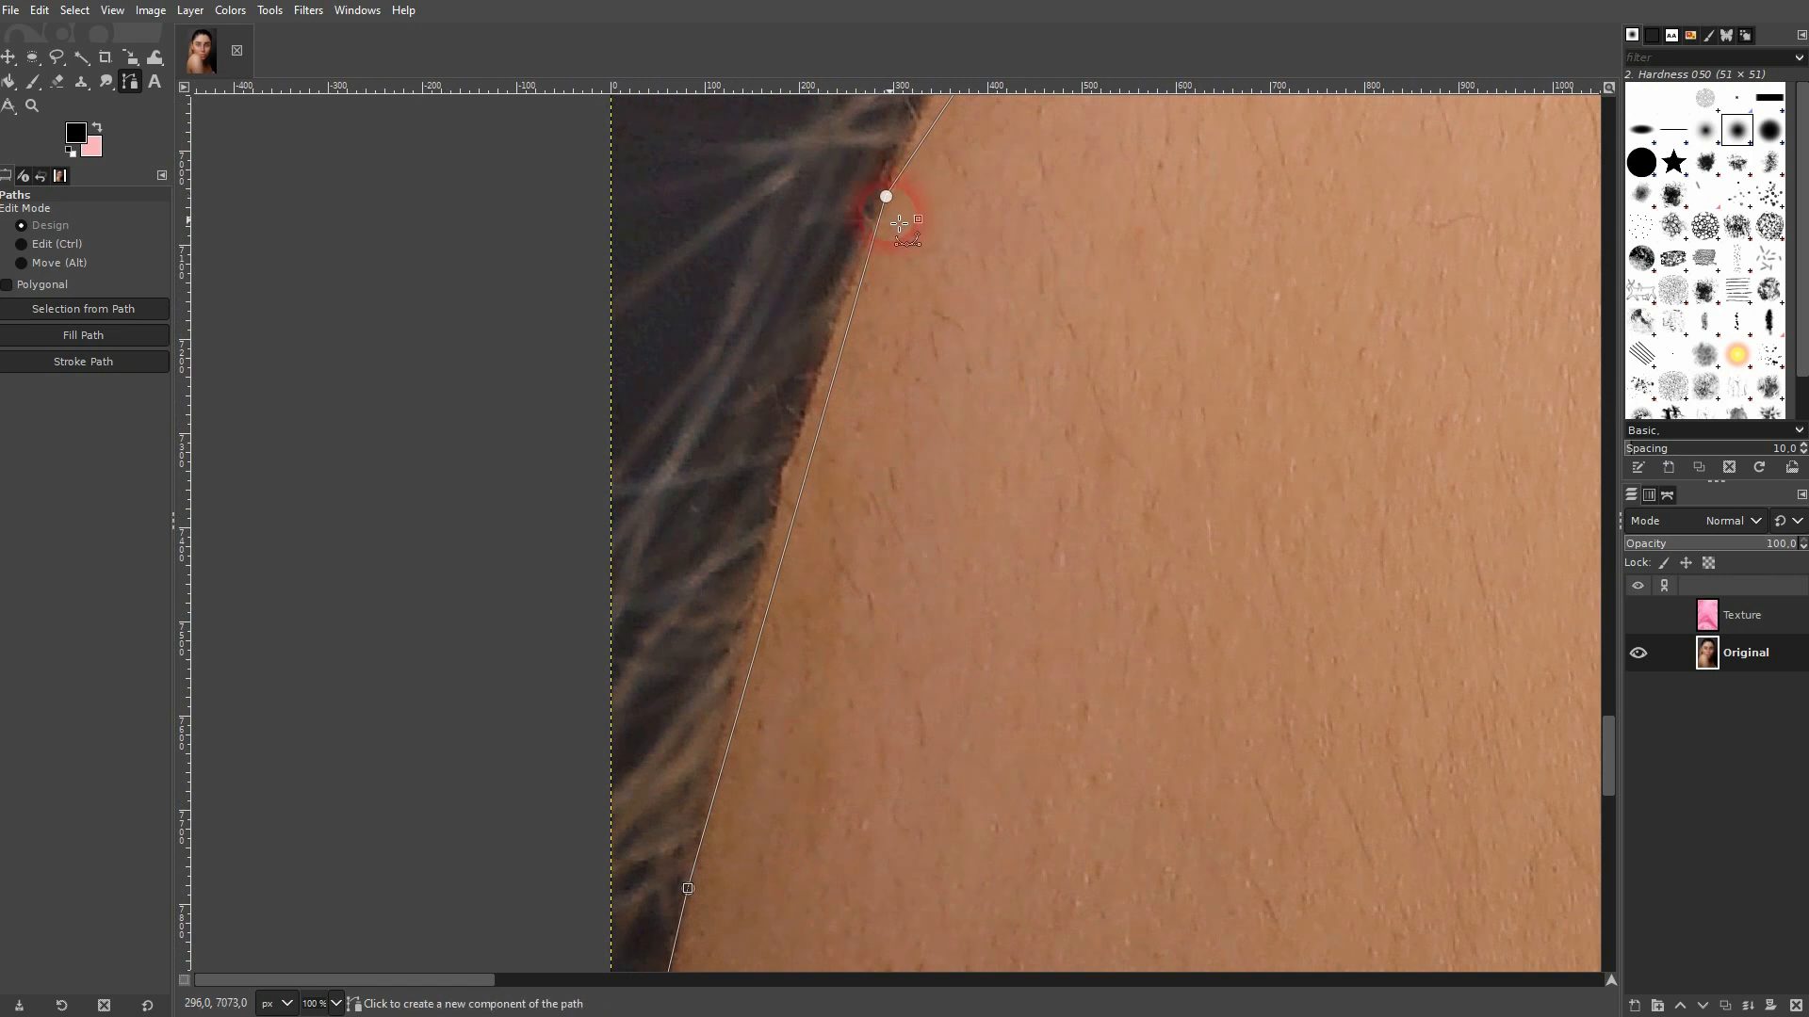
pyautogui.moveTo(796, 539); pyautogui.dragTo(778, 550)
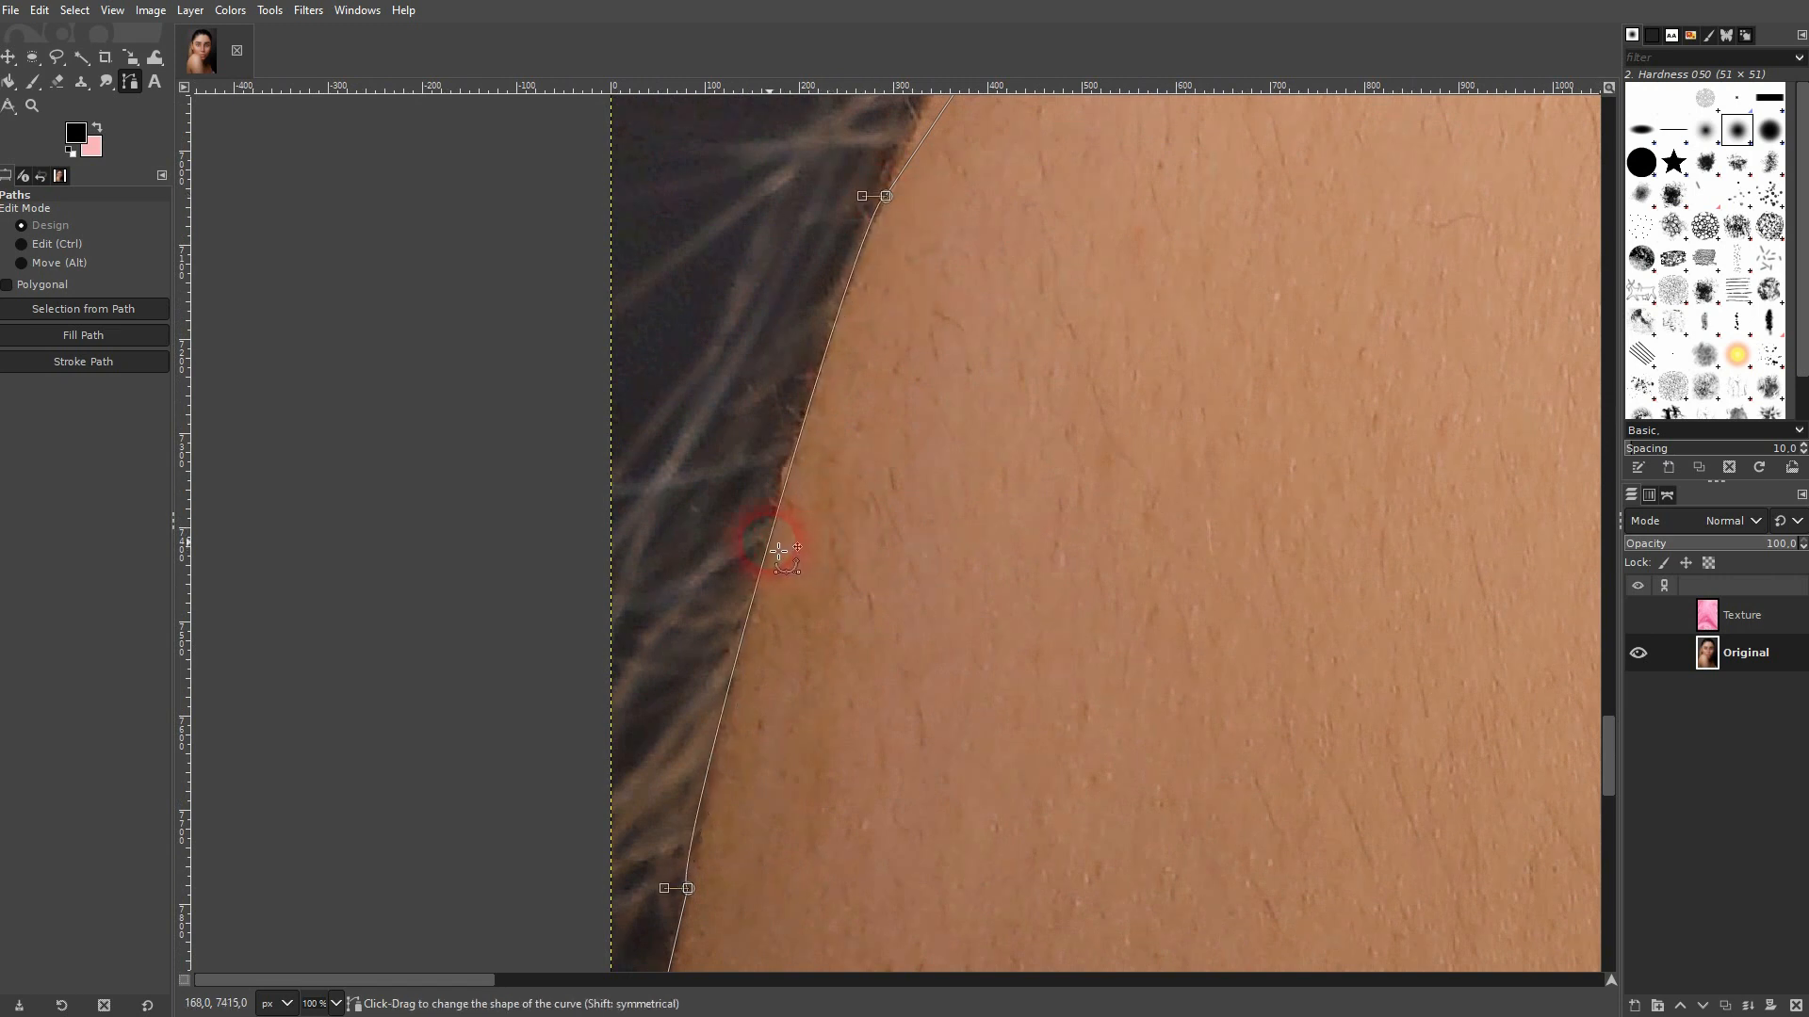
# - Move the next two anchors up the arm onto the skin edge and curve the segments between them
pyautogui.scroll(8, 780, 551)
pyautogui.hscroll(4, 780, 551)
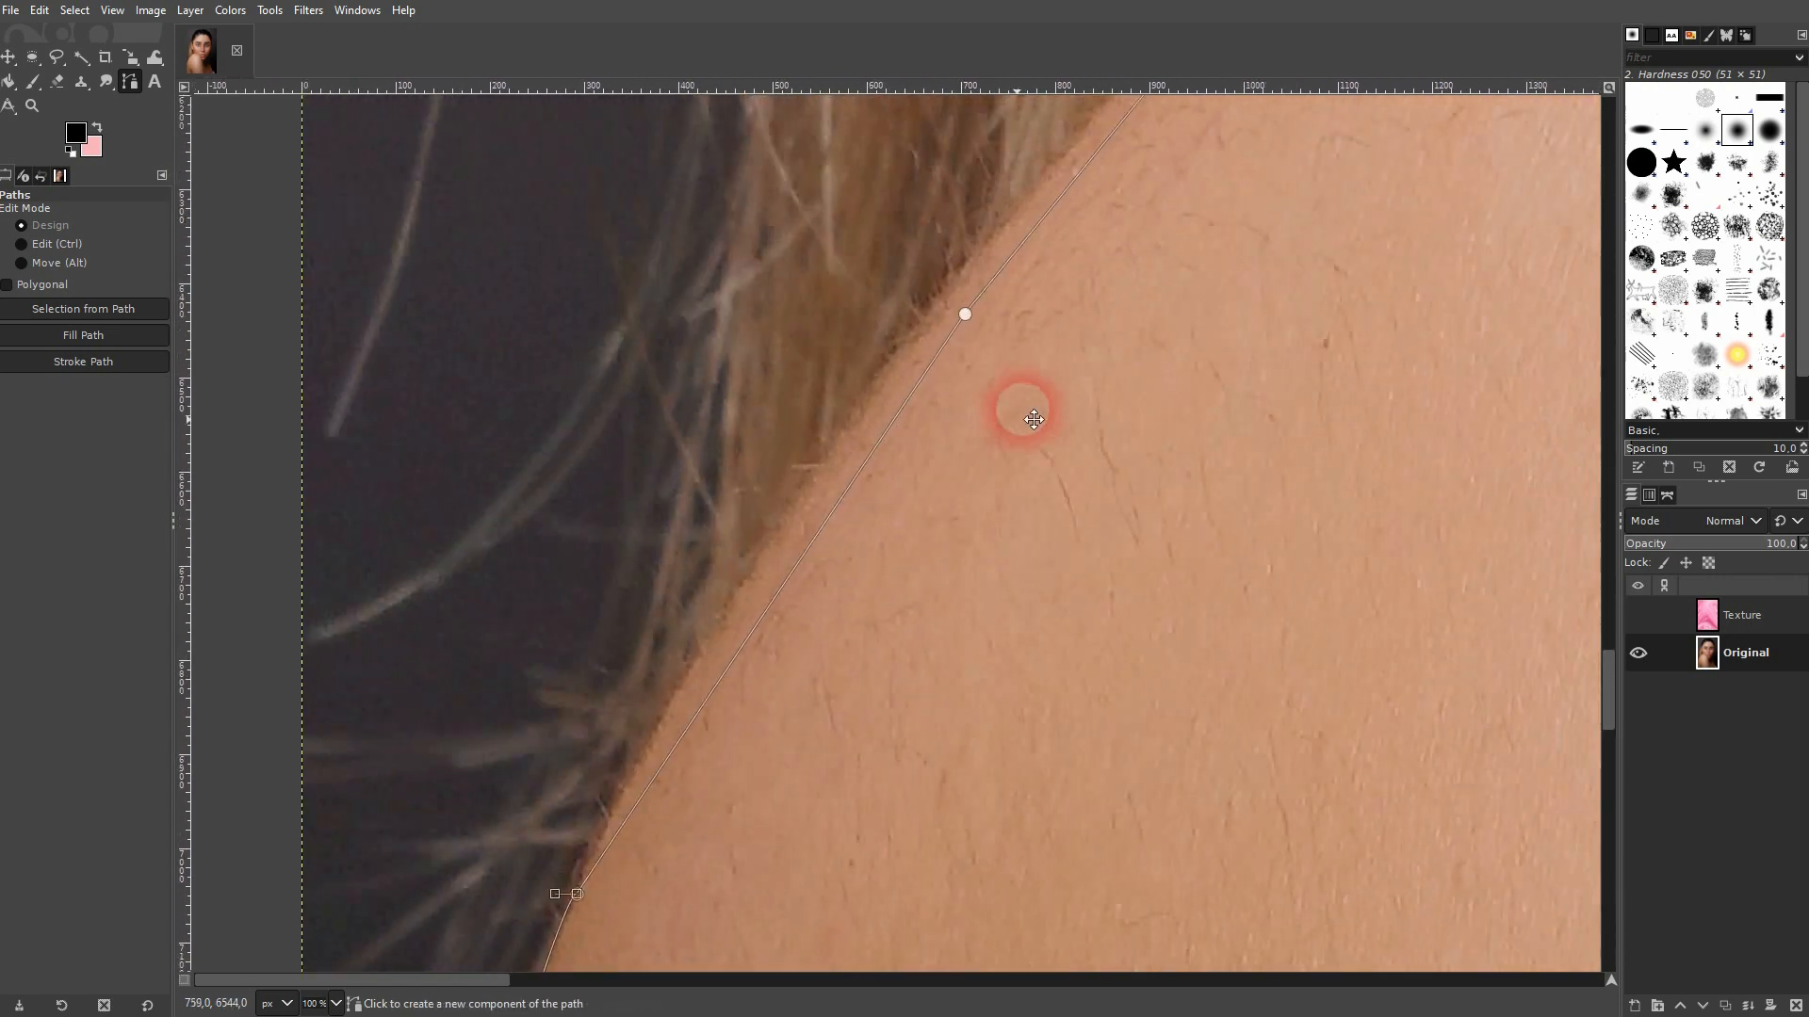
pyautogui.click(953, 315)
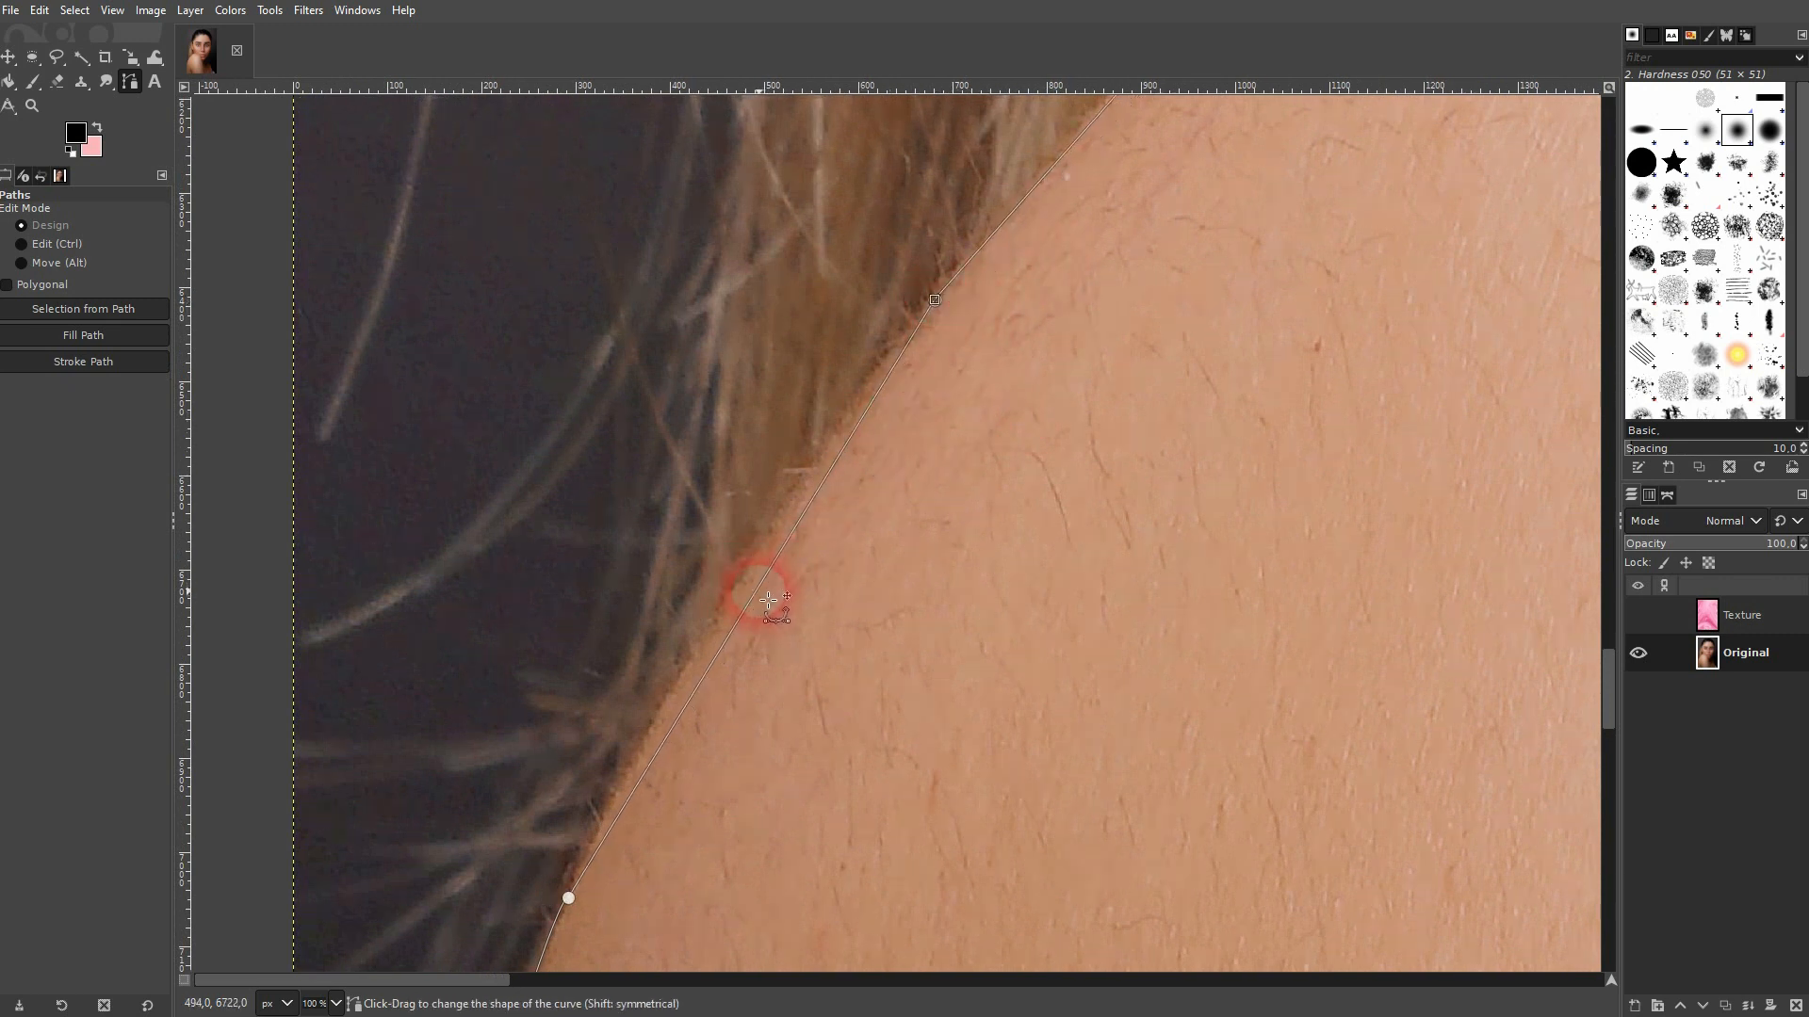
pyautogui.scroll(5, 1146, 371)
pyautogui.hscroll(4, 1001, 553)
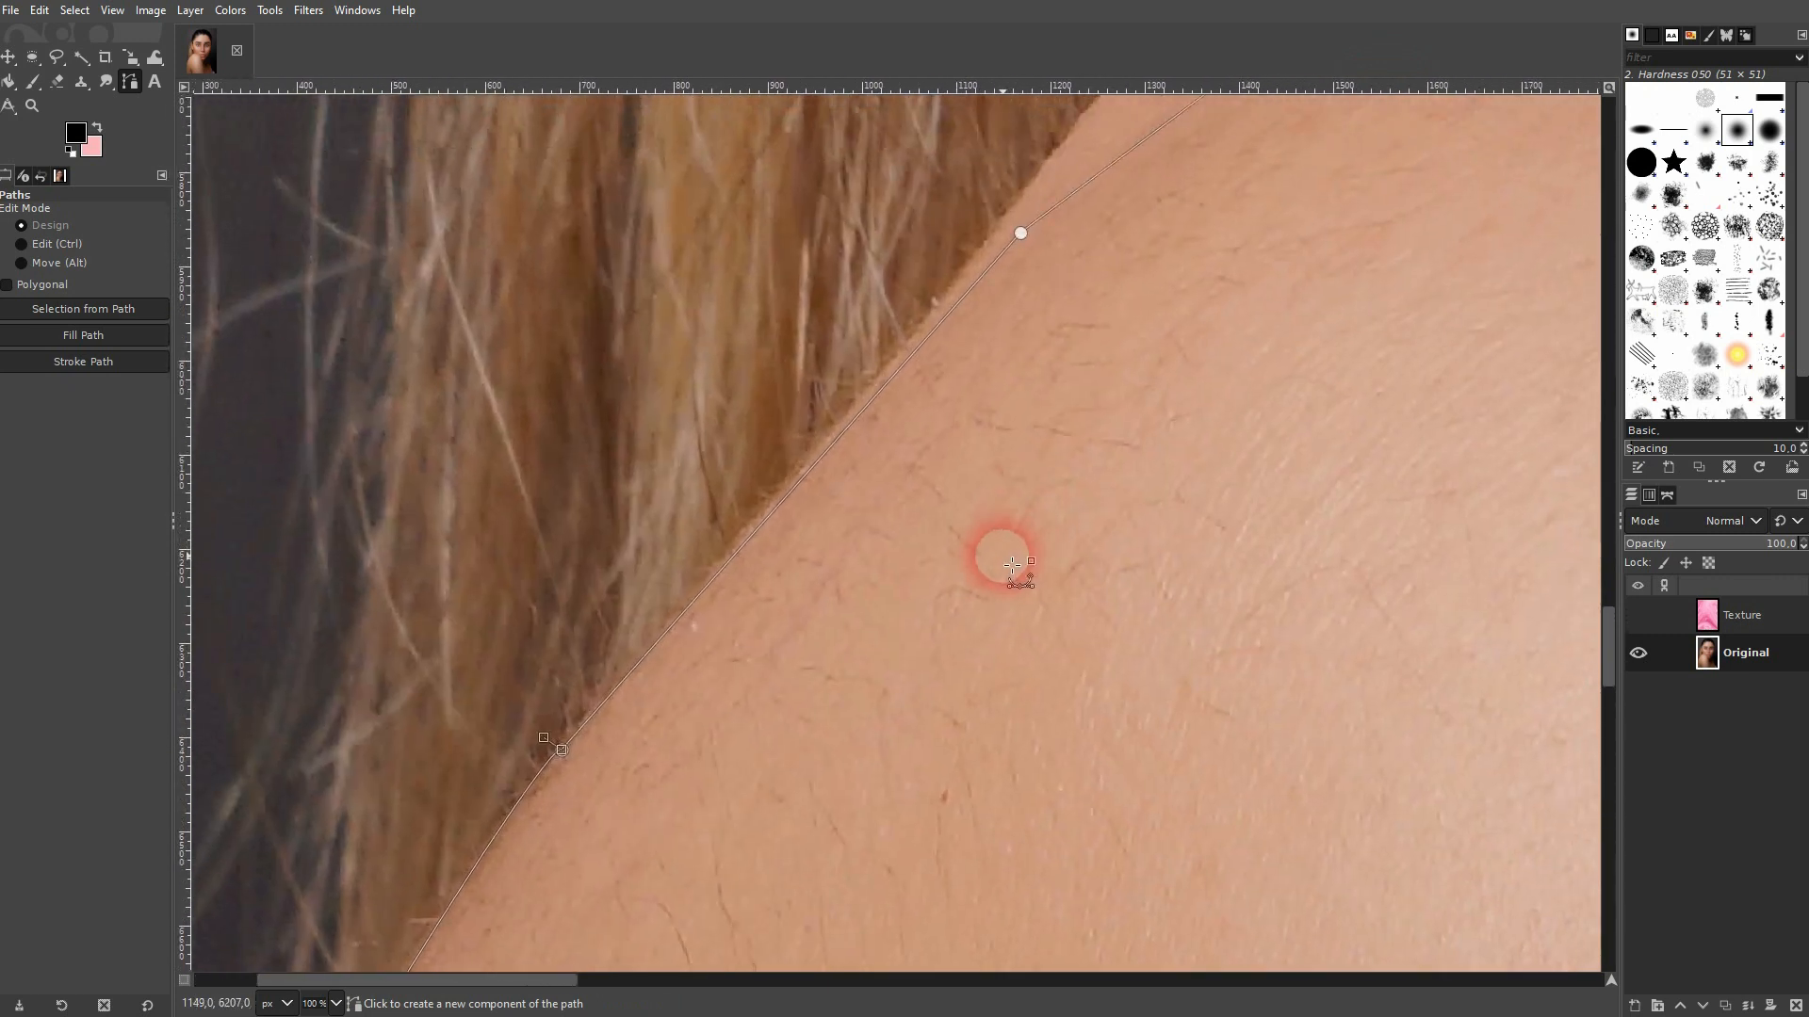
pyautogui.moveTo(1021, 232); pyautogui.dragTo(1011, 228)
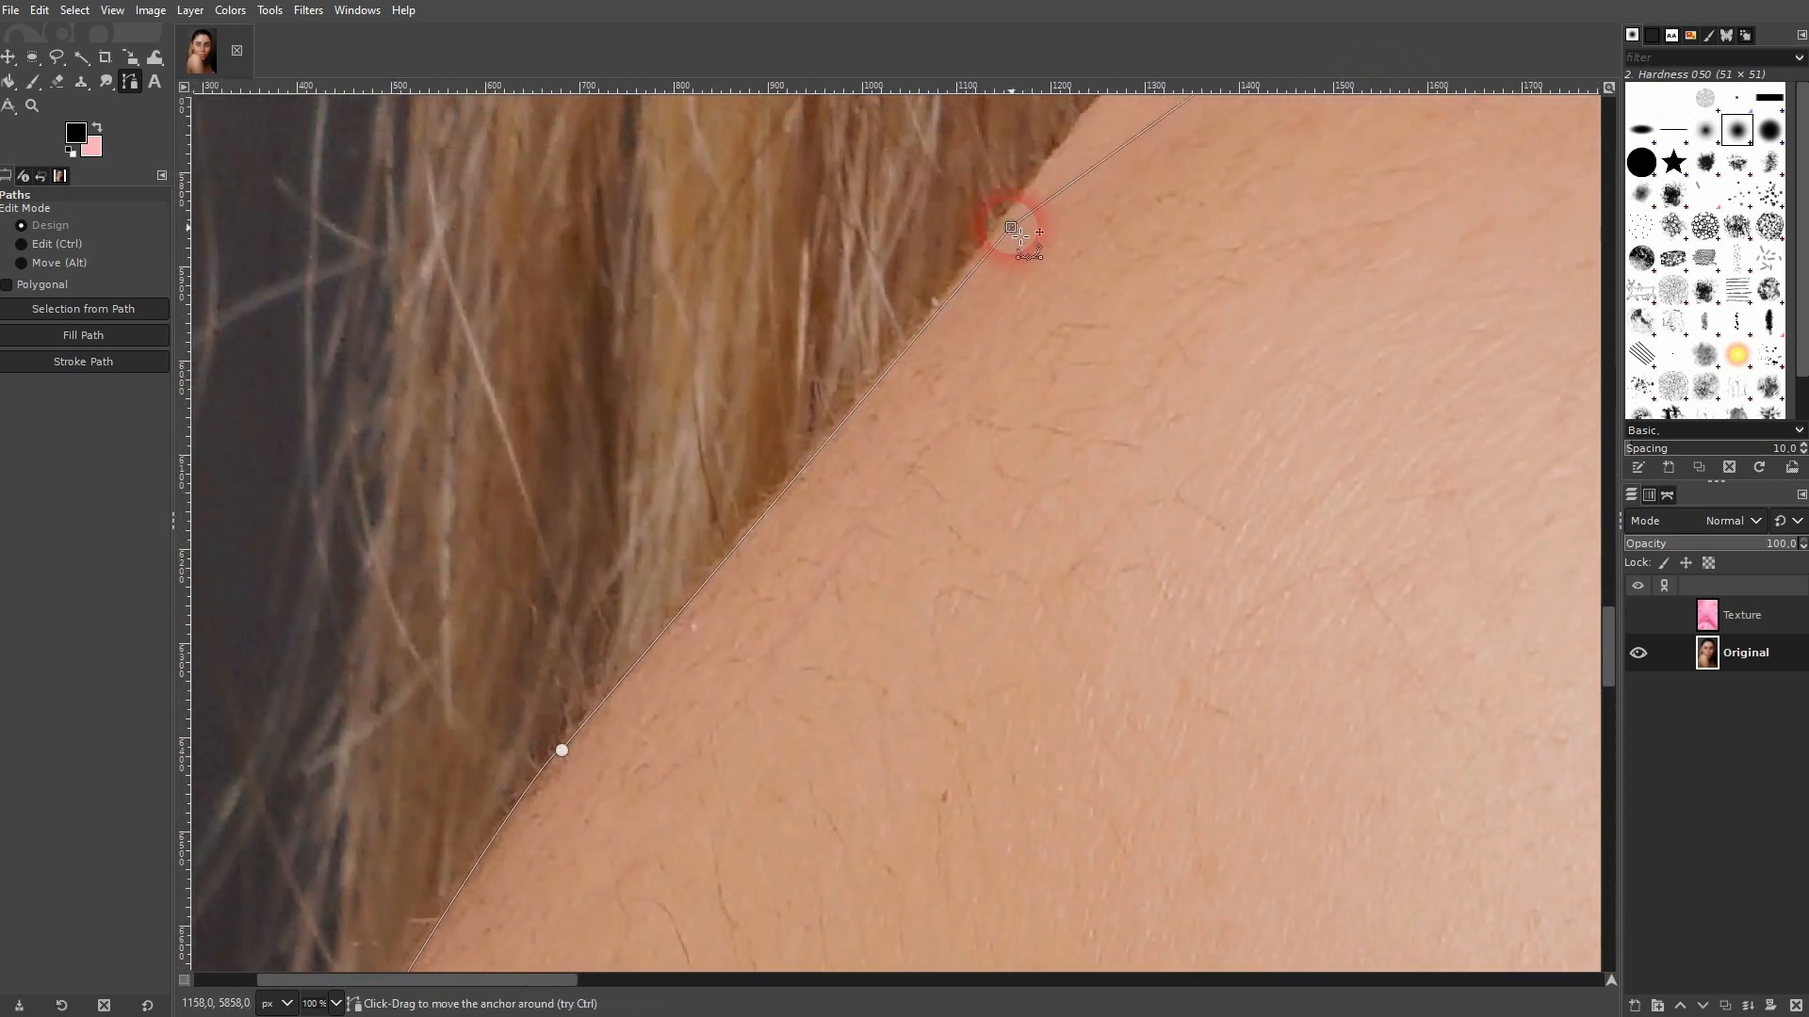
# - Move the anchor where shoulder and neck meet onto the skin edge and curve the path around the shoulder on the image's left side
pyautogui.scroll(4, 933, 517)
pyautogui.hscroll(3, 932, 518)
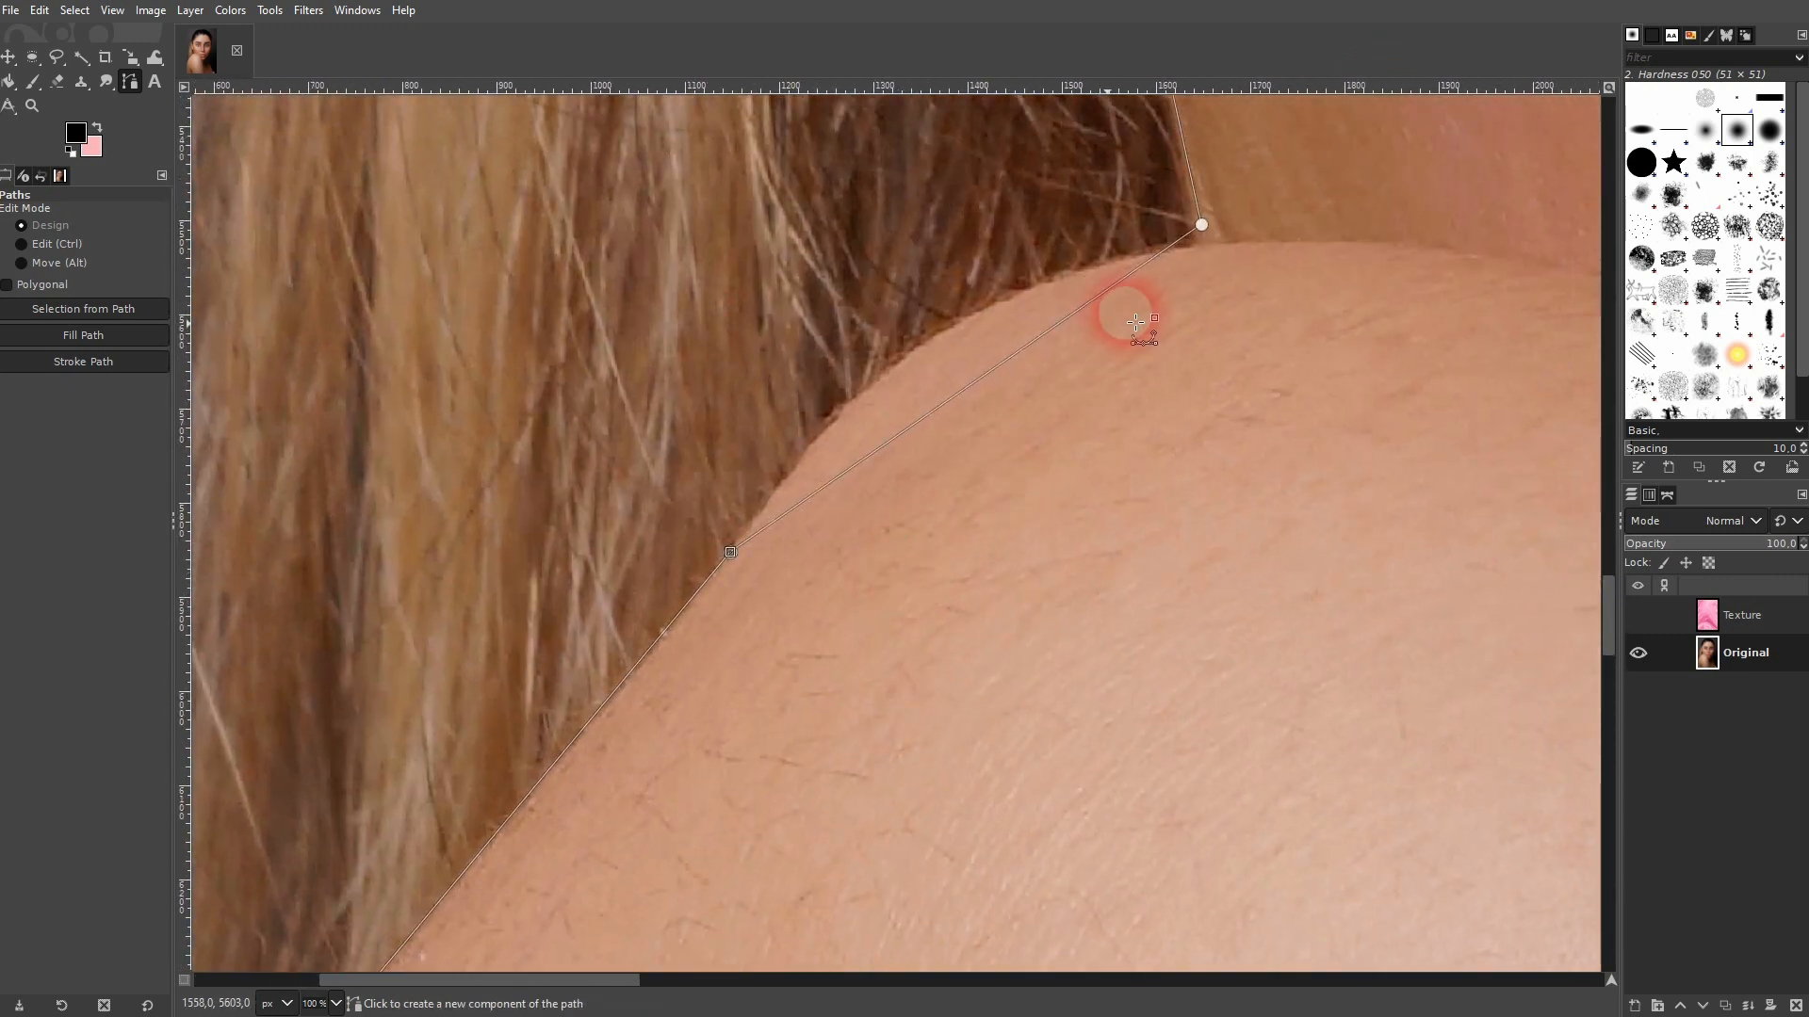
pyautogui.moveTo(1217, 235); pyautogui.dragTo(1202, 256)
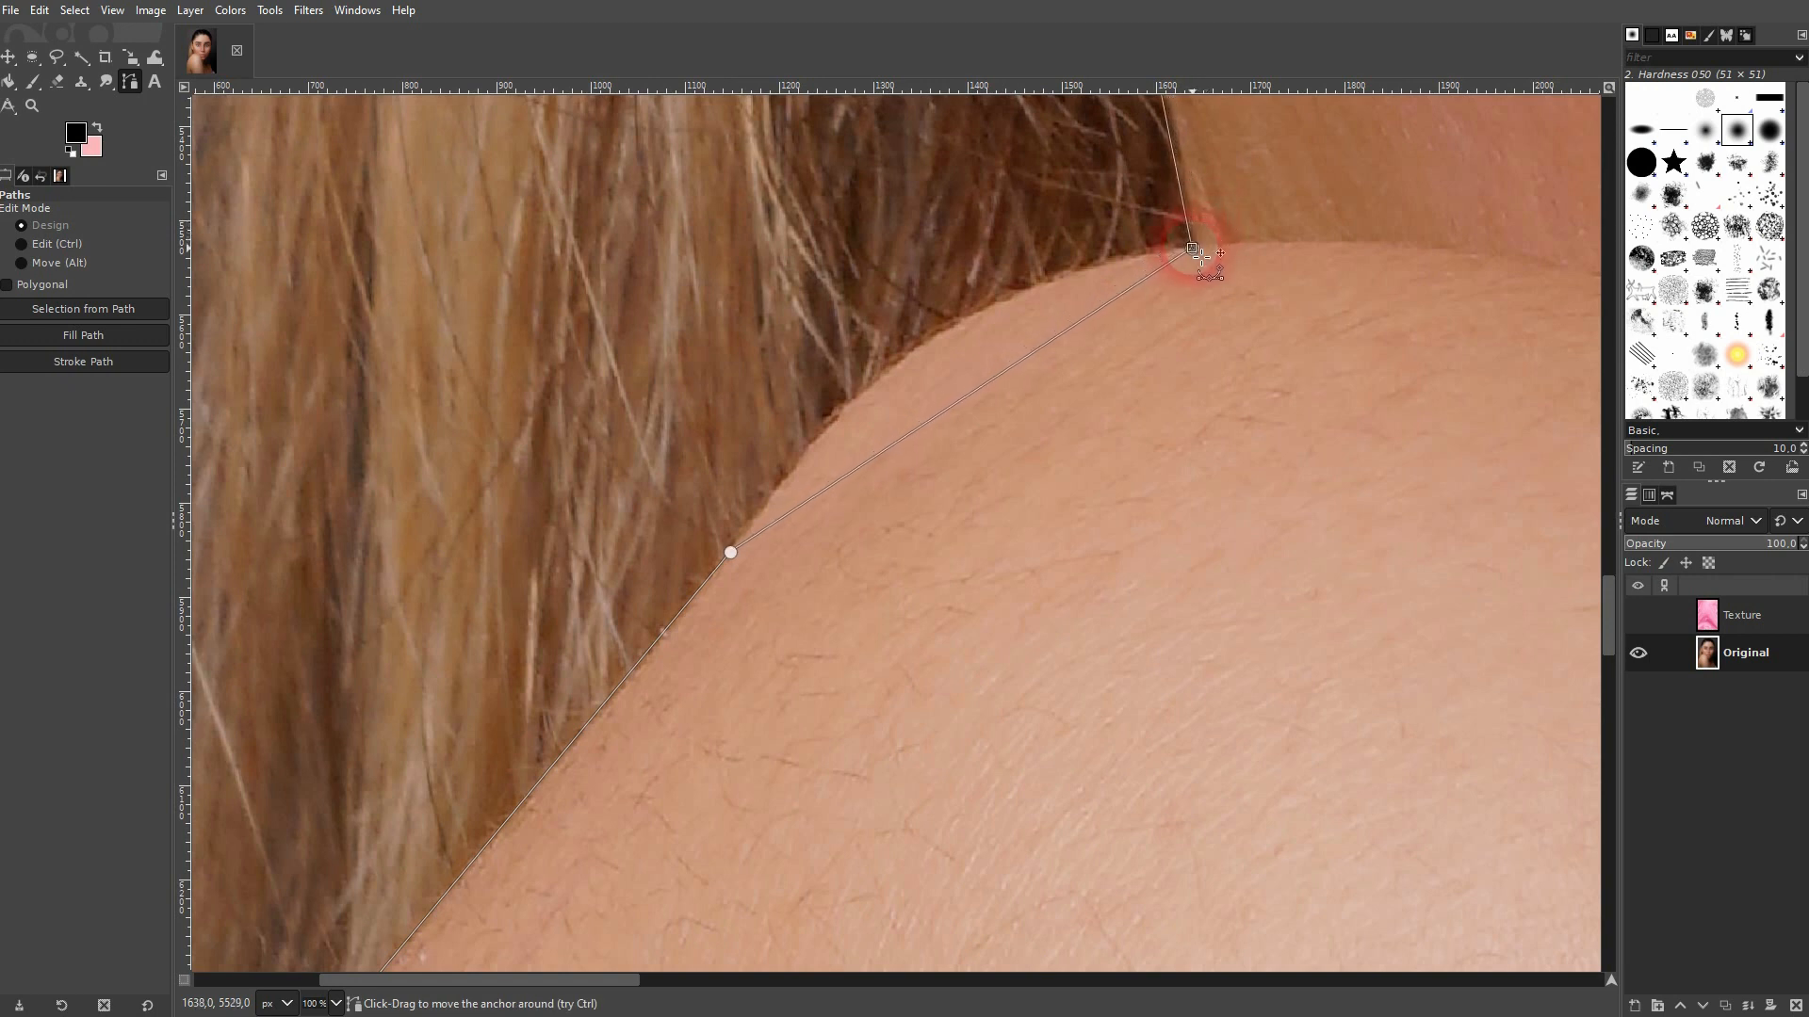
pyautogui.moveTo(1009, 358); pyautogui.dragTo(963, 268)
pyautogui.moveTo(685, 544); pyautogui.dragTo(837, 427)
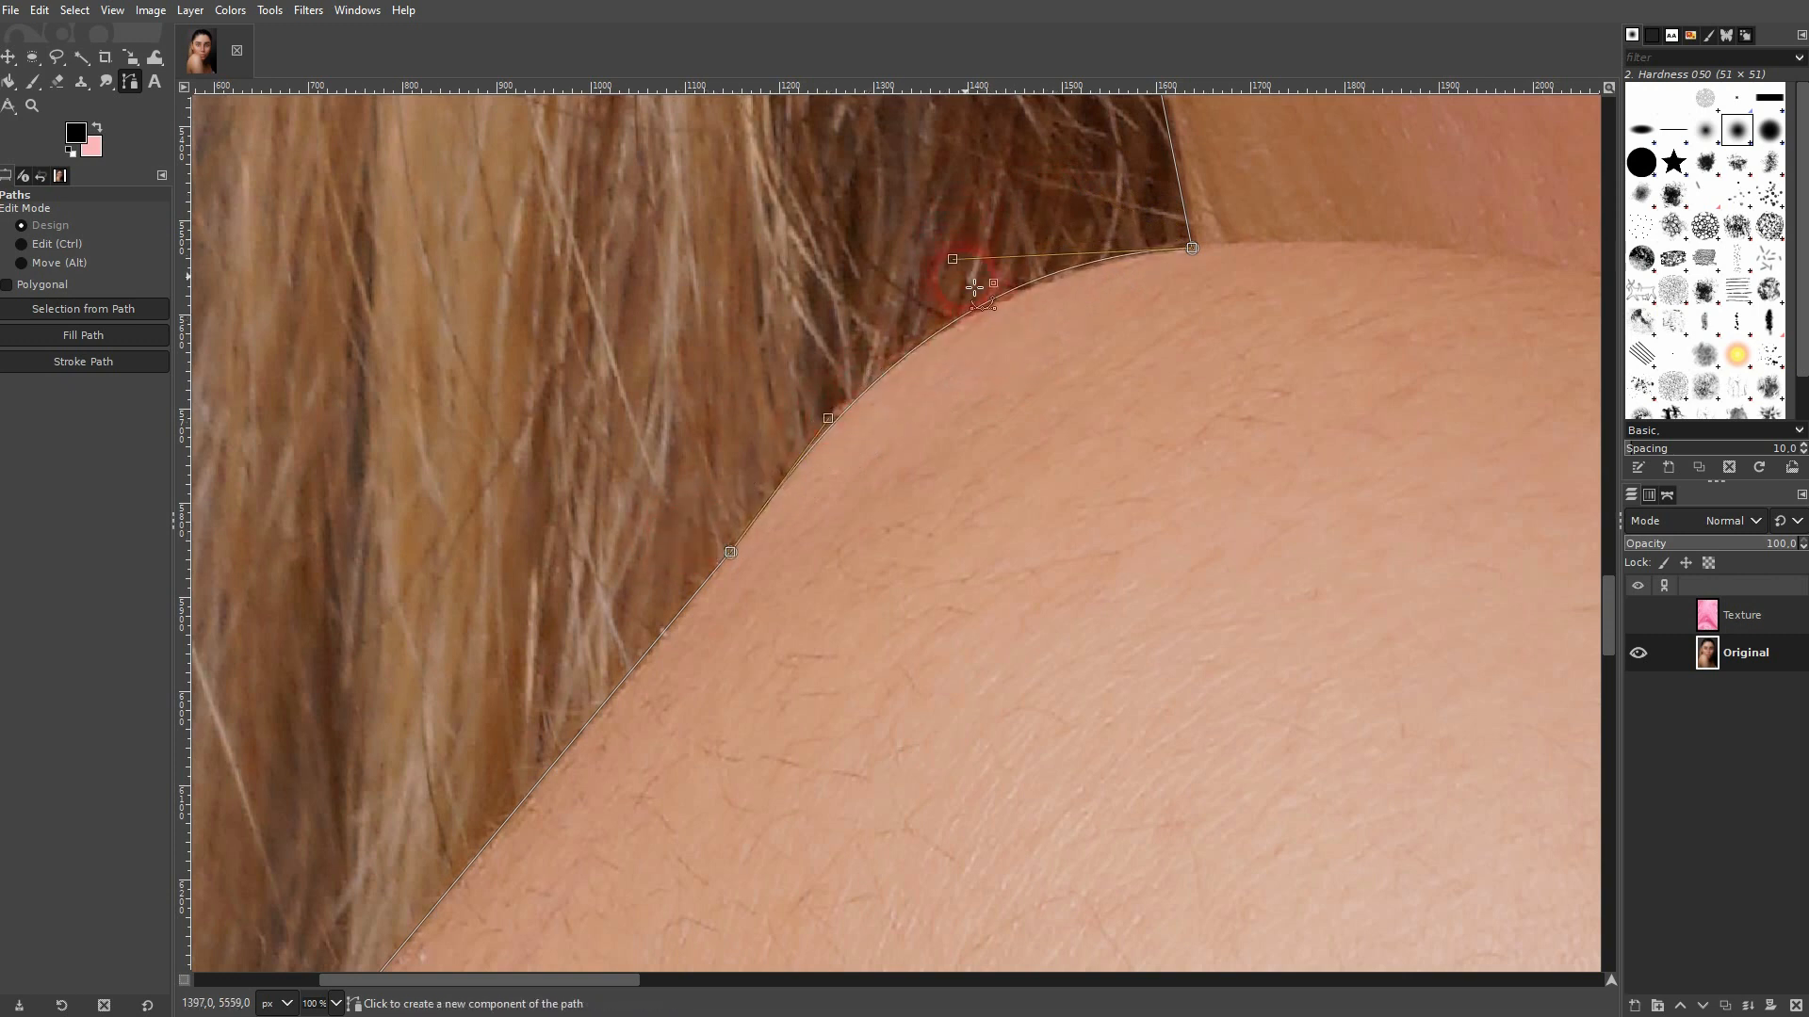
pyautogui.moveTo(954, 263); pyautogui.dragTo(946, 273)
# - Adjust the anchors at the base of the ear and curve the path around the earlobe and earring on the image's left side
pyautogui.scroll(10, 990, 280)
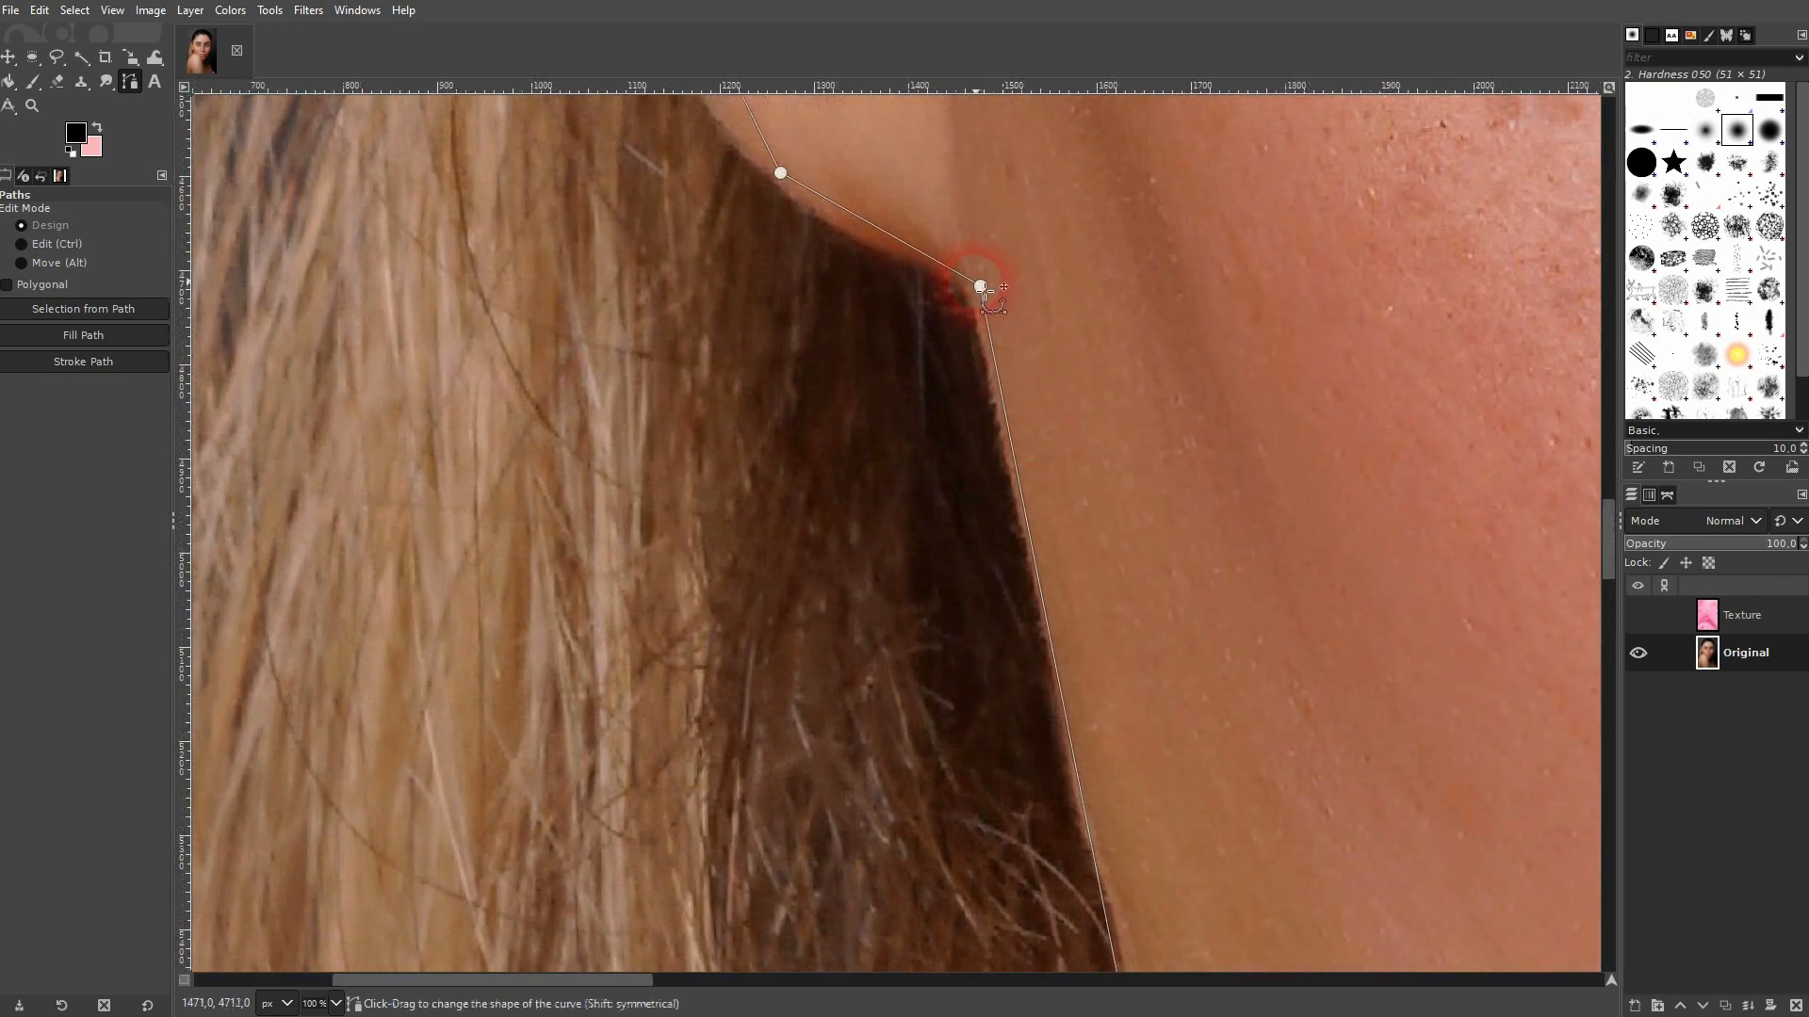
pyautogui.moveTo(980, 287); pyautogui.dragTo(974, 295)
pyautogui.moveTo(1222, 714)
pyautogui.mouseDown()
pyautogui.moveTo(1128, 424)
pyautogui.moveTo(1153, 749)
pyautogui.mouseUp()
pyautogui.moveTo(952, 276); pyautogui.dragTo(1150, 625)
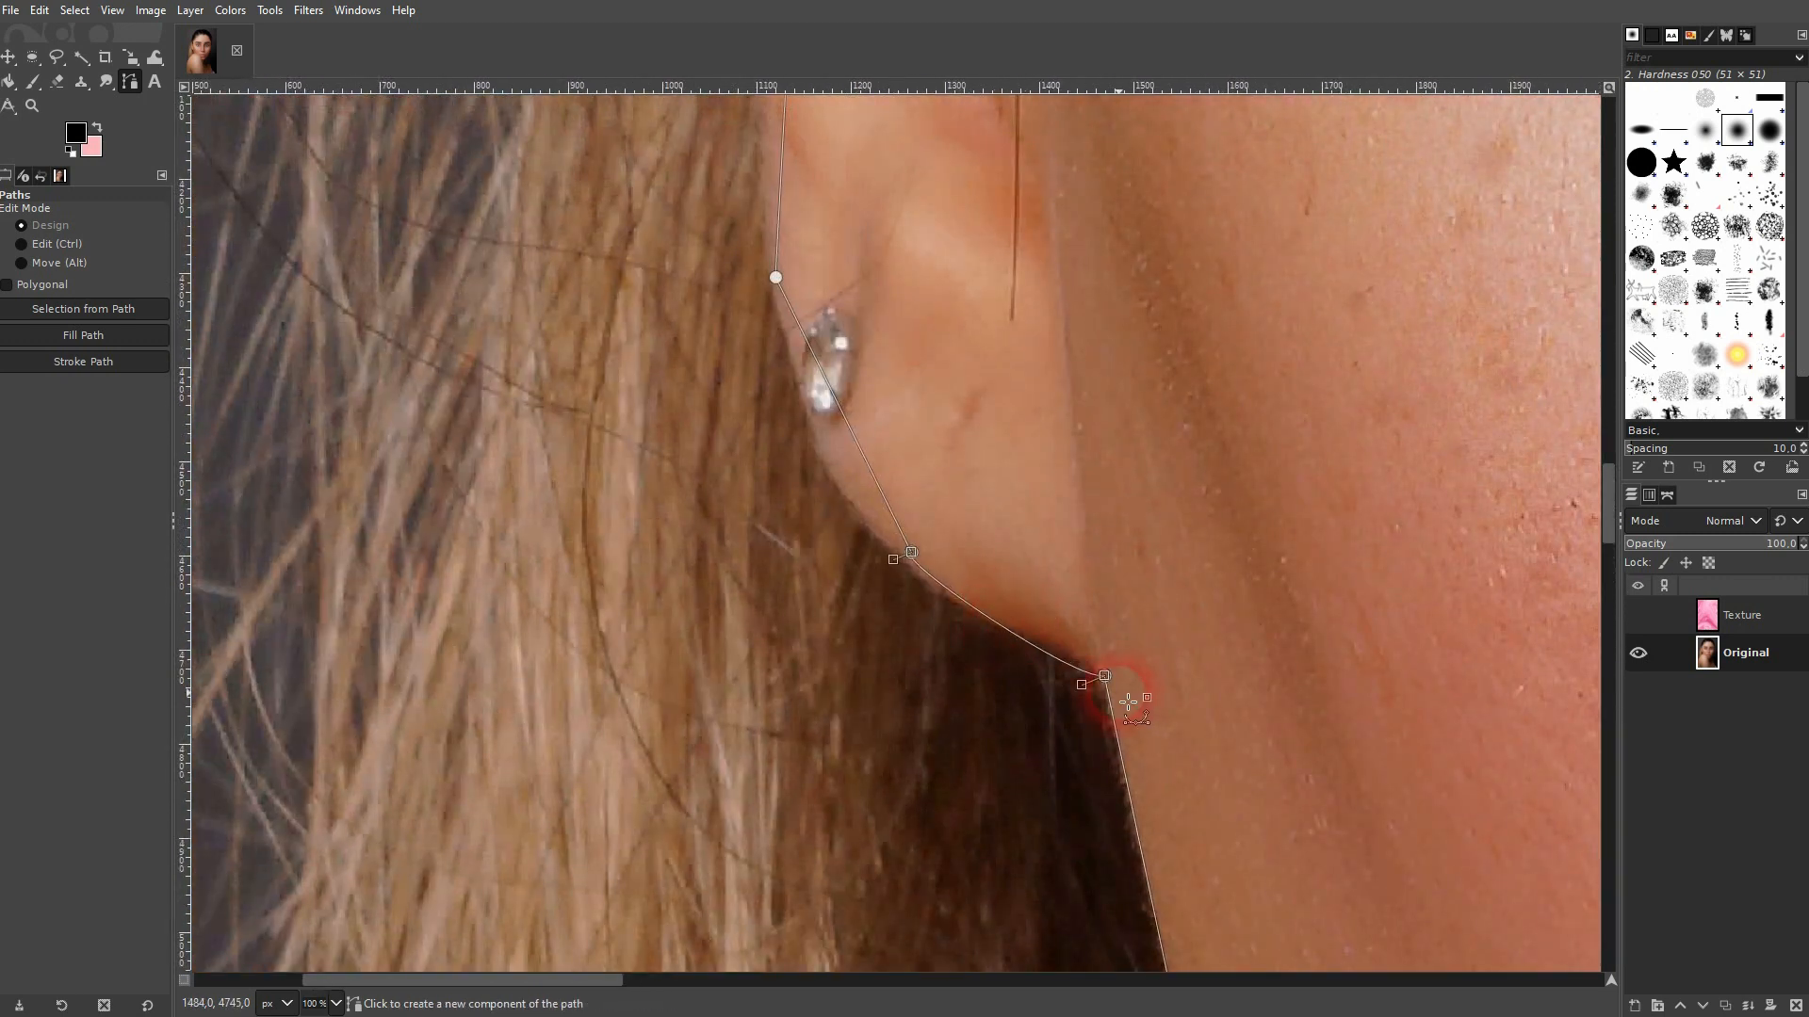
pyautogui.moveTo(914, 558); pyautogui.dragTo(907, 561)
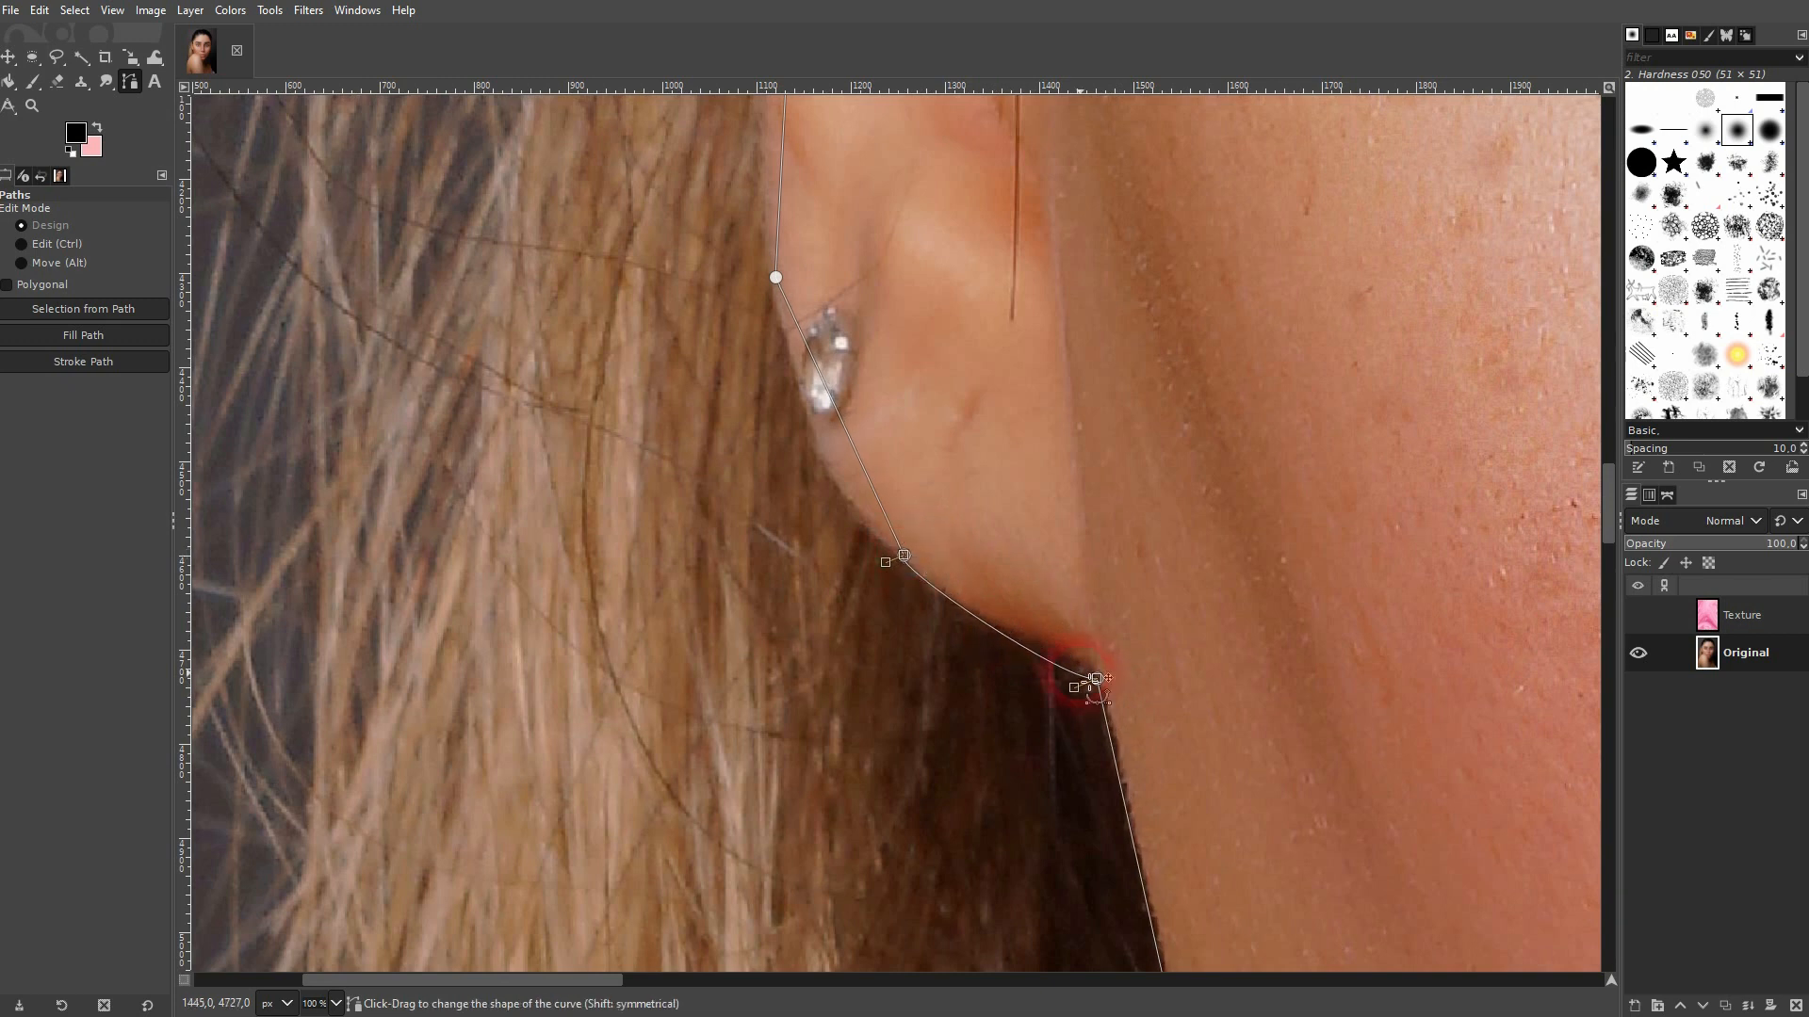
pyautogui.moveTo(1106, 684); pyautogui.dragTo(1110, 684)
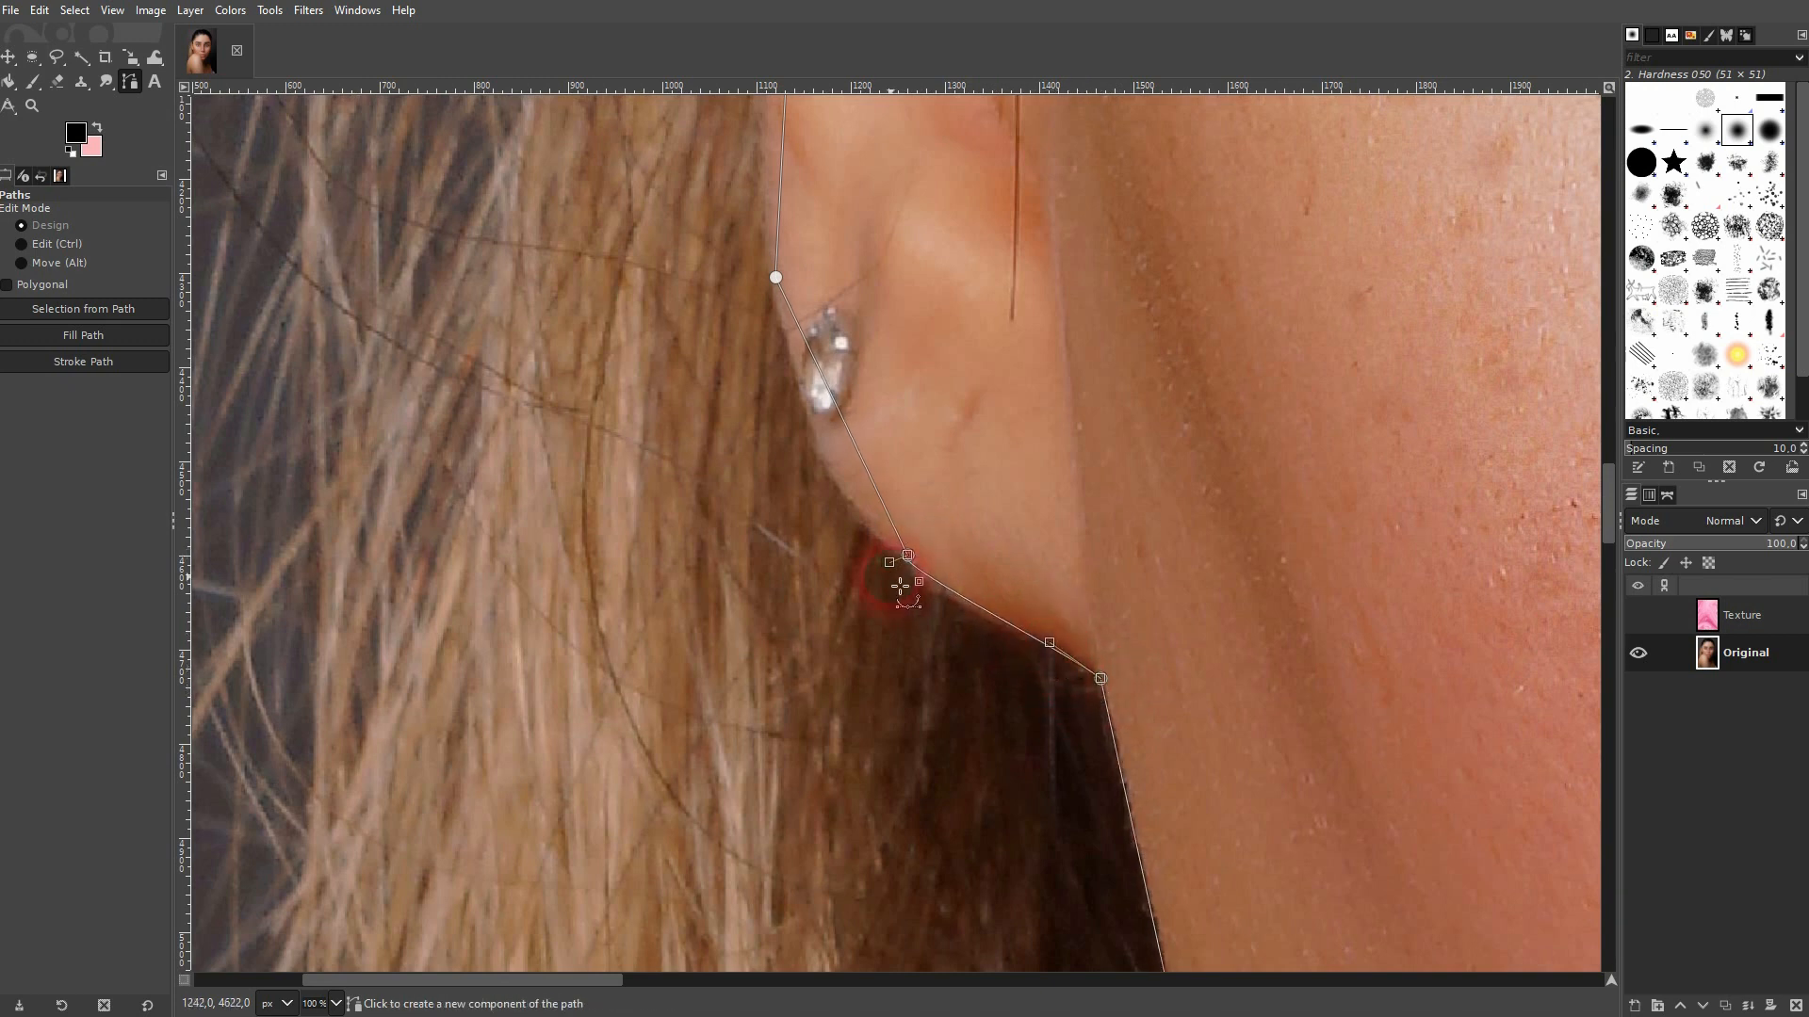
pyautogui.moveTo(942, 445); pyautogui.dragTo(900, 605)
pyautogui.moveTo(833, 454); pyautogui.dragTo(870, 531)
# - Move the path anchors along the outer rim of the ear on the image's left side onto the skin edge
pyautogui.moveTo(973, 306); pyautogui.dragTo(989, 716)
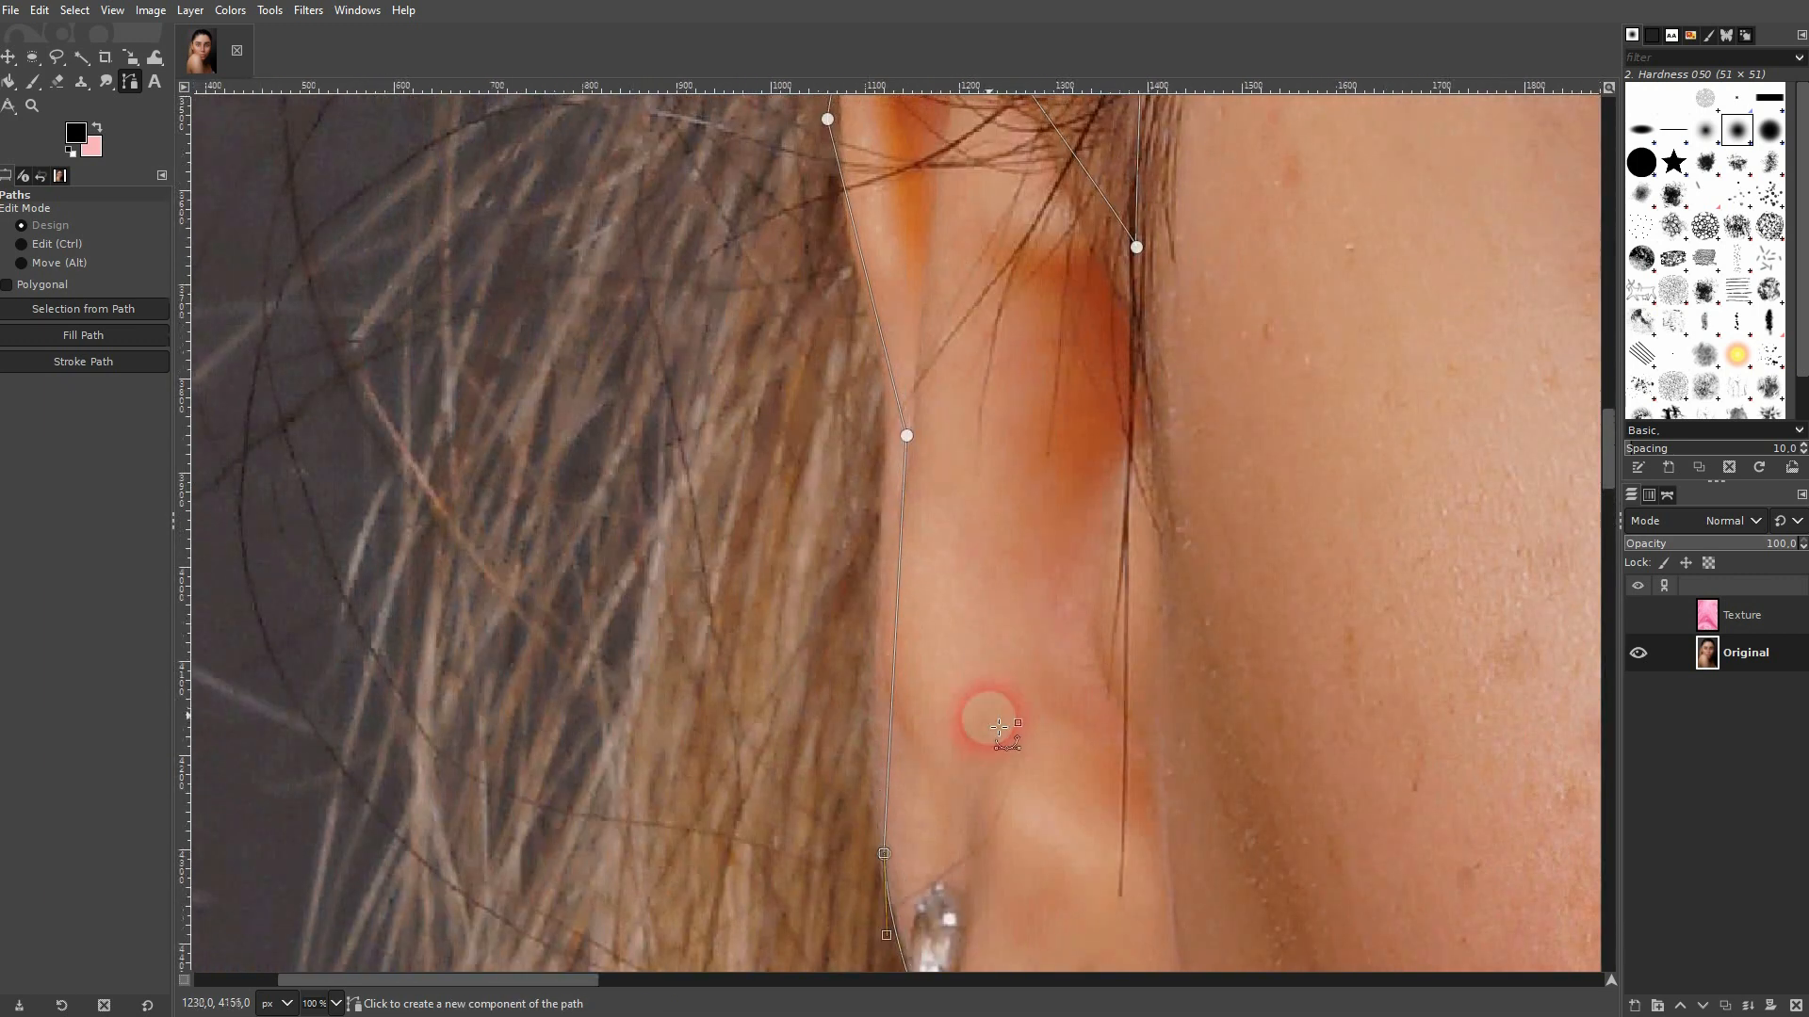
pyautogui.moveTo(918, 442); pyautogui.dragTo(904, 440)
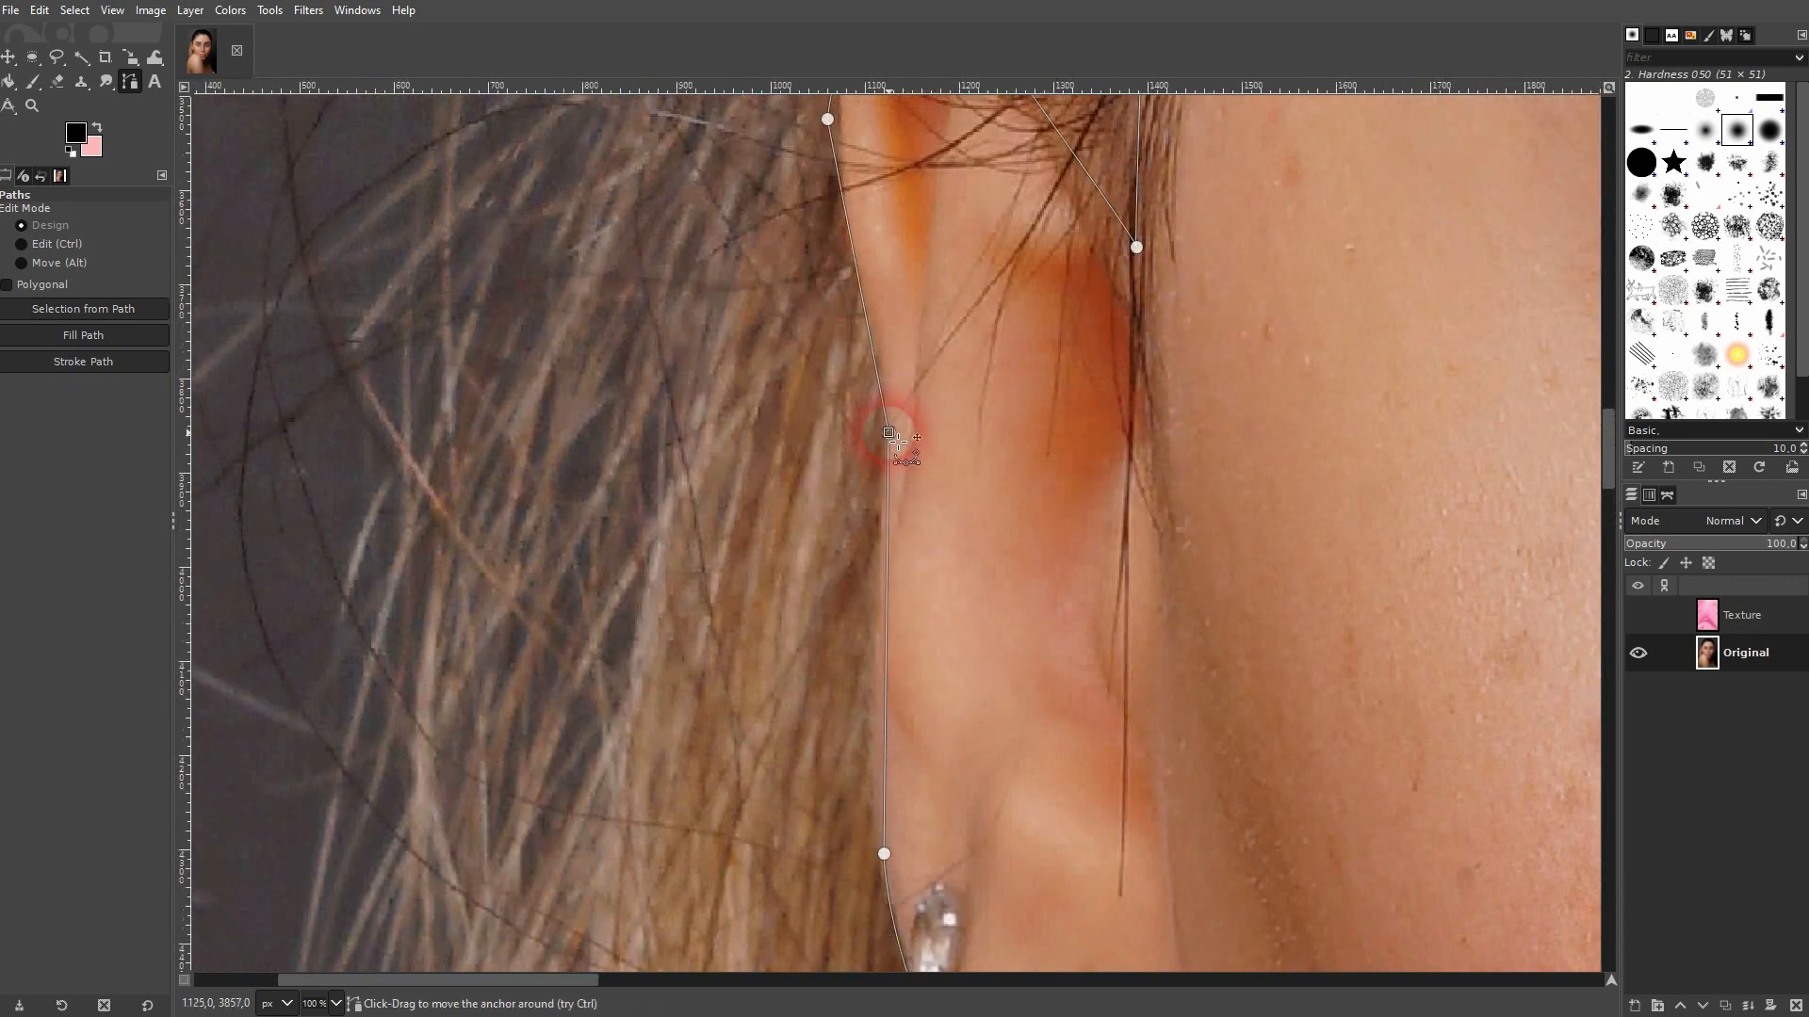
pyautogui.scroll(3, 941, 607)
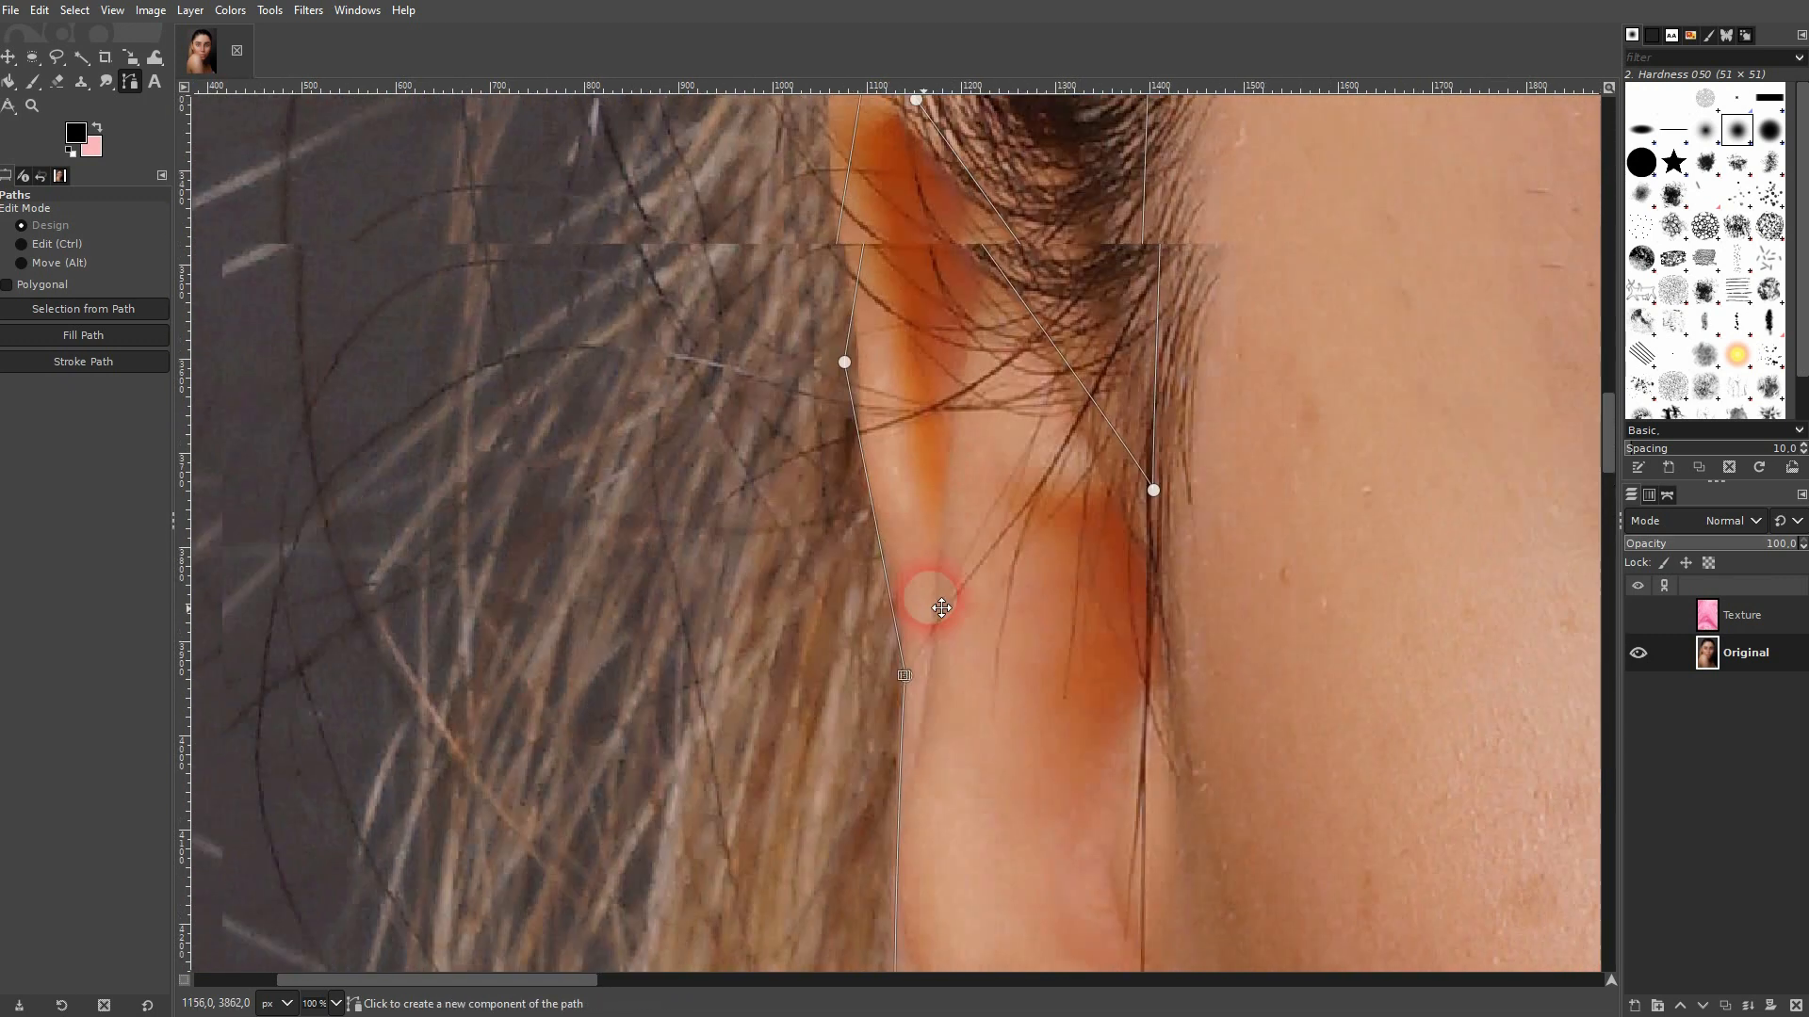
pyautogui.moveTo(931, 597); pyautogui.dragTo(936, 658)
pyautogui.moveTo(880, 494); pyautogui.dragTo(891, 495)
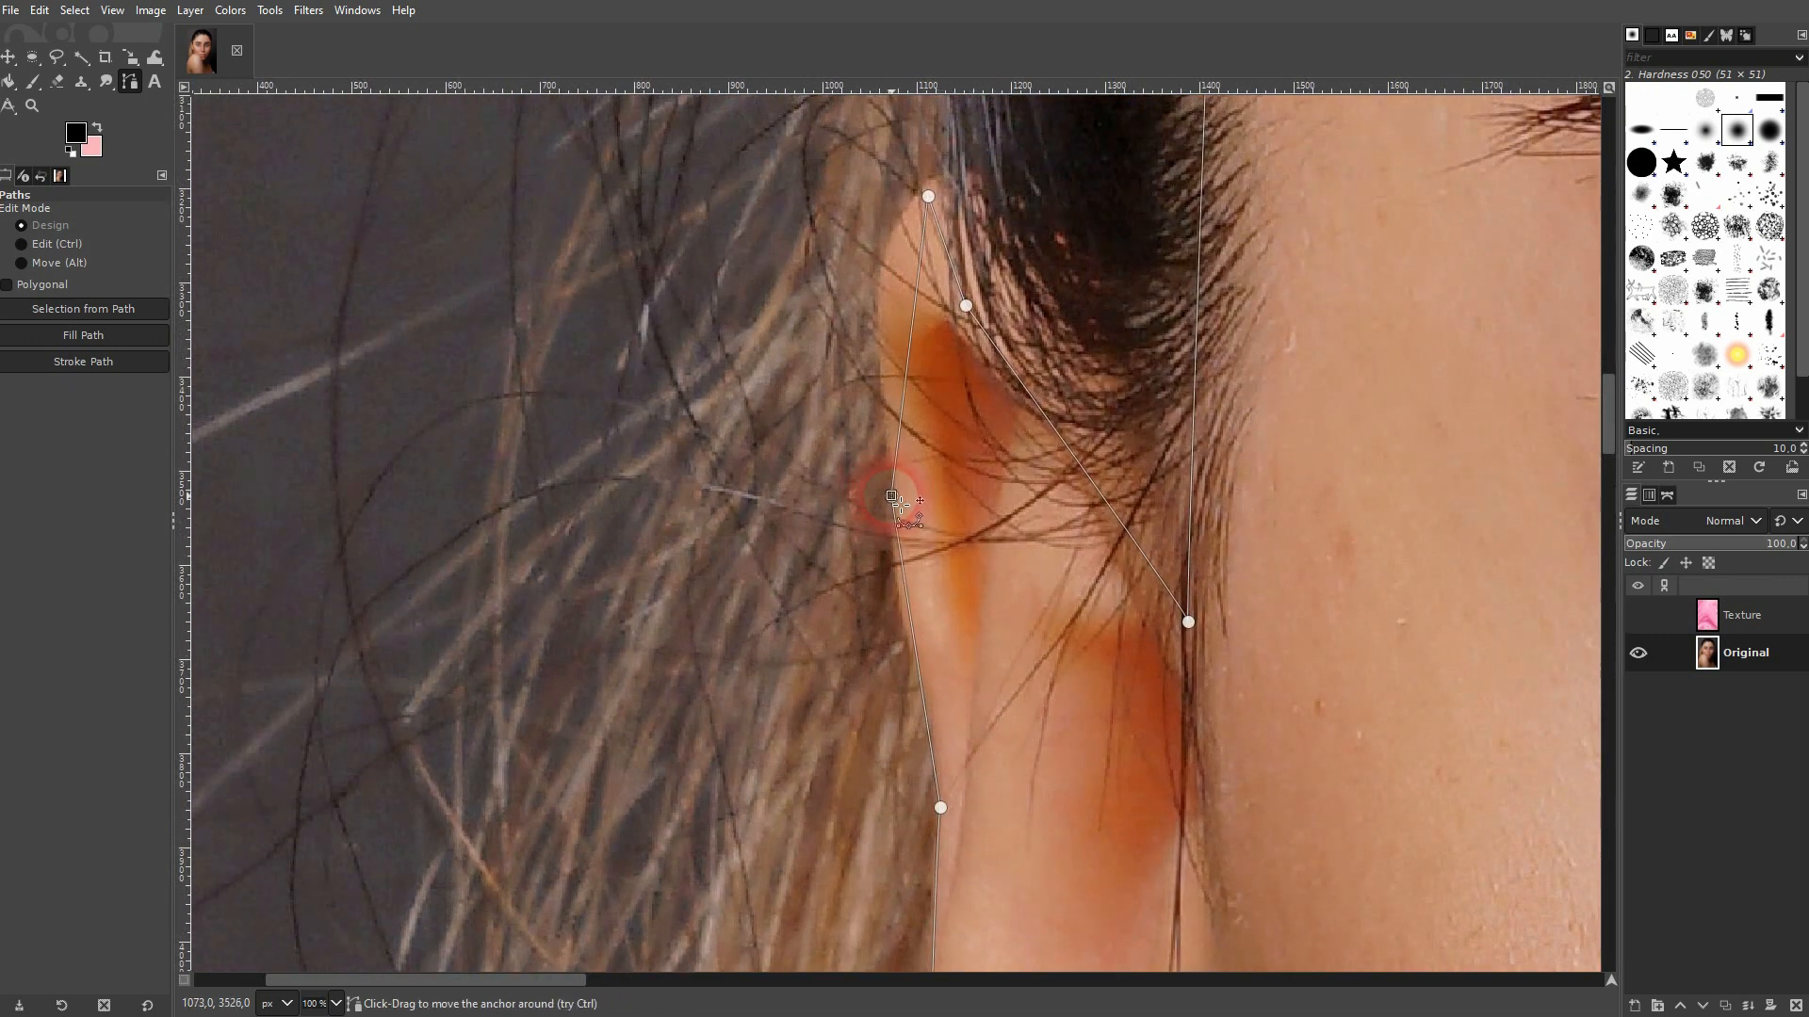
# - Curve the path around the upper part of that ear and adjust the anchor at its tip
pyautogui.moveTo(913, 319); pyautogui.dragTo(900, 313)
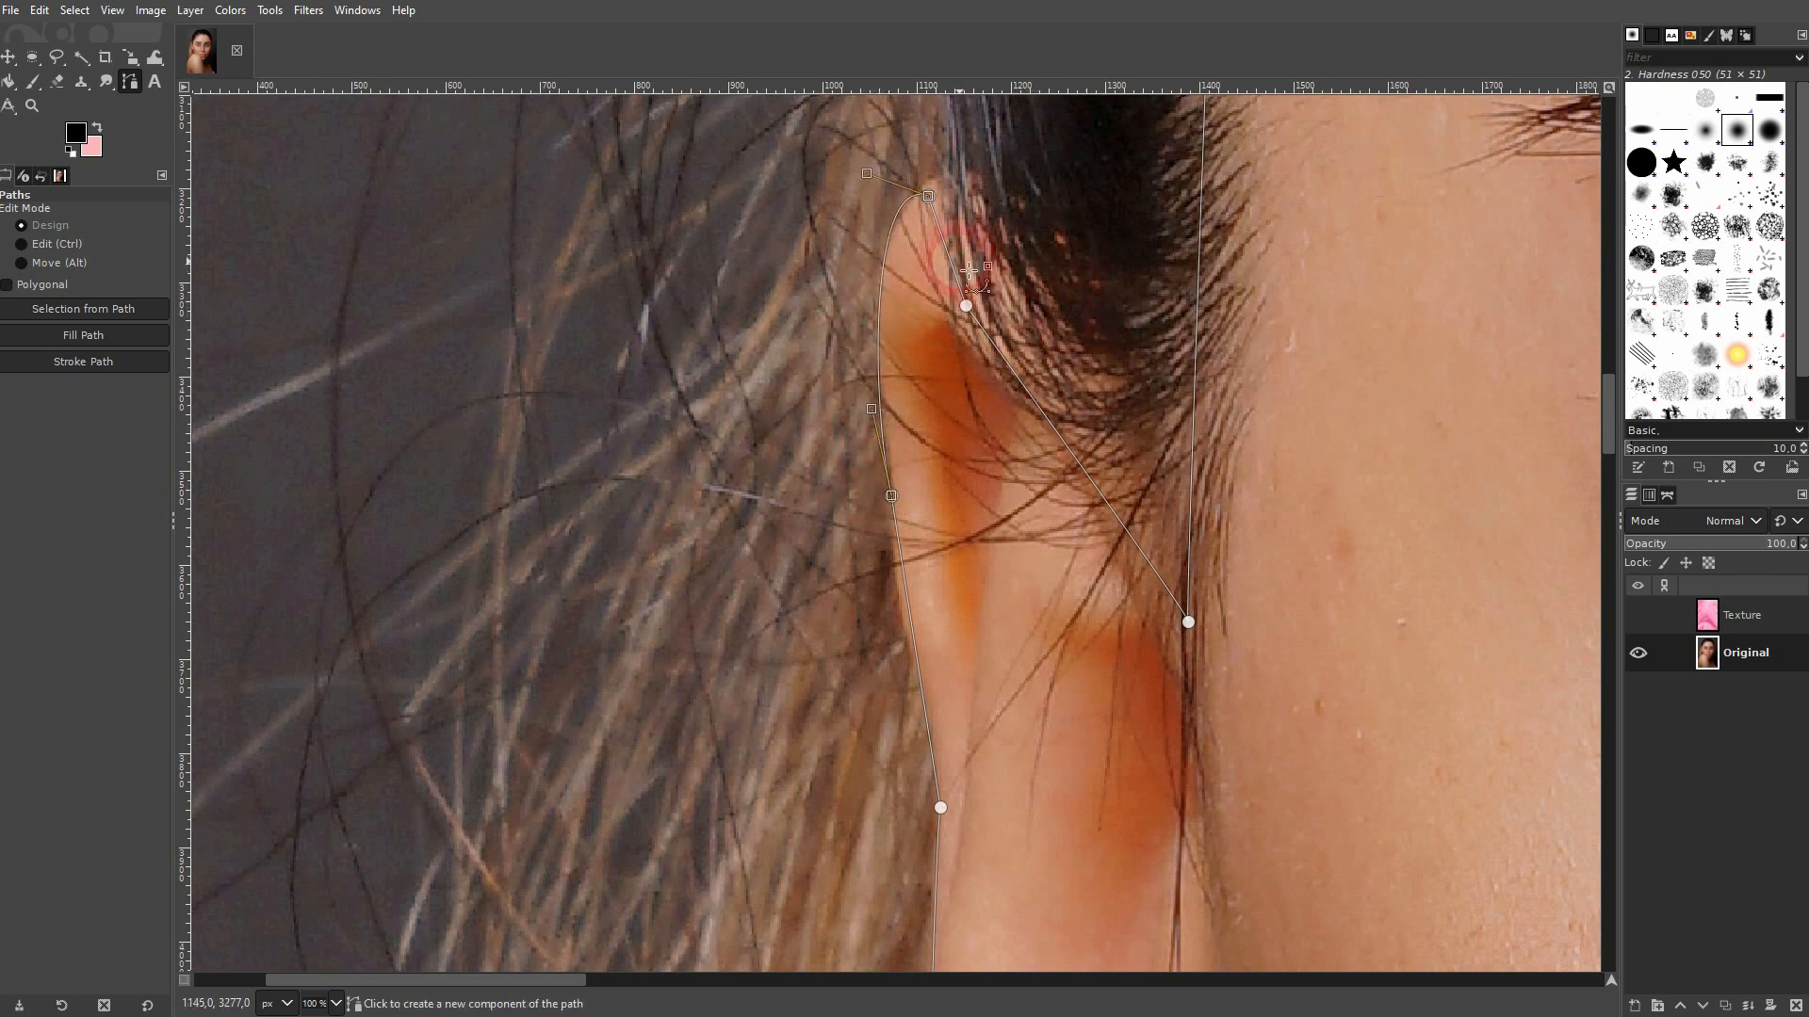
pyautogui.moveTo(937, 201); pyautogui.dragTo(944, 192)
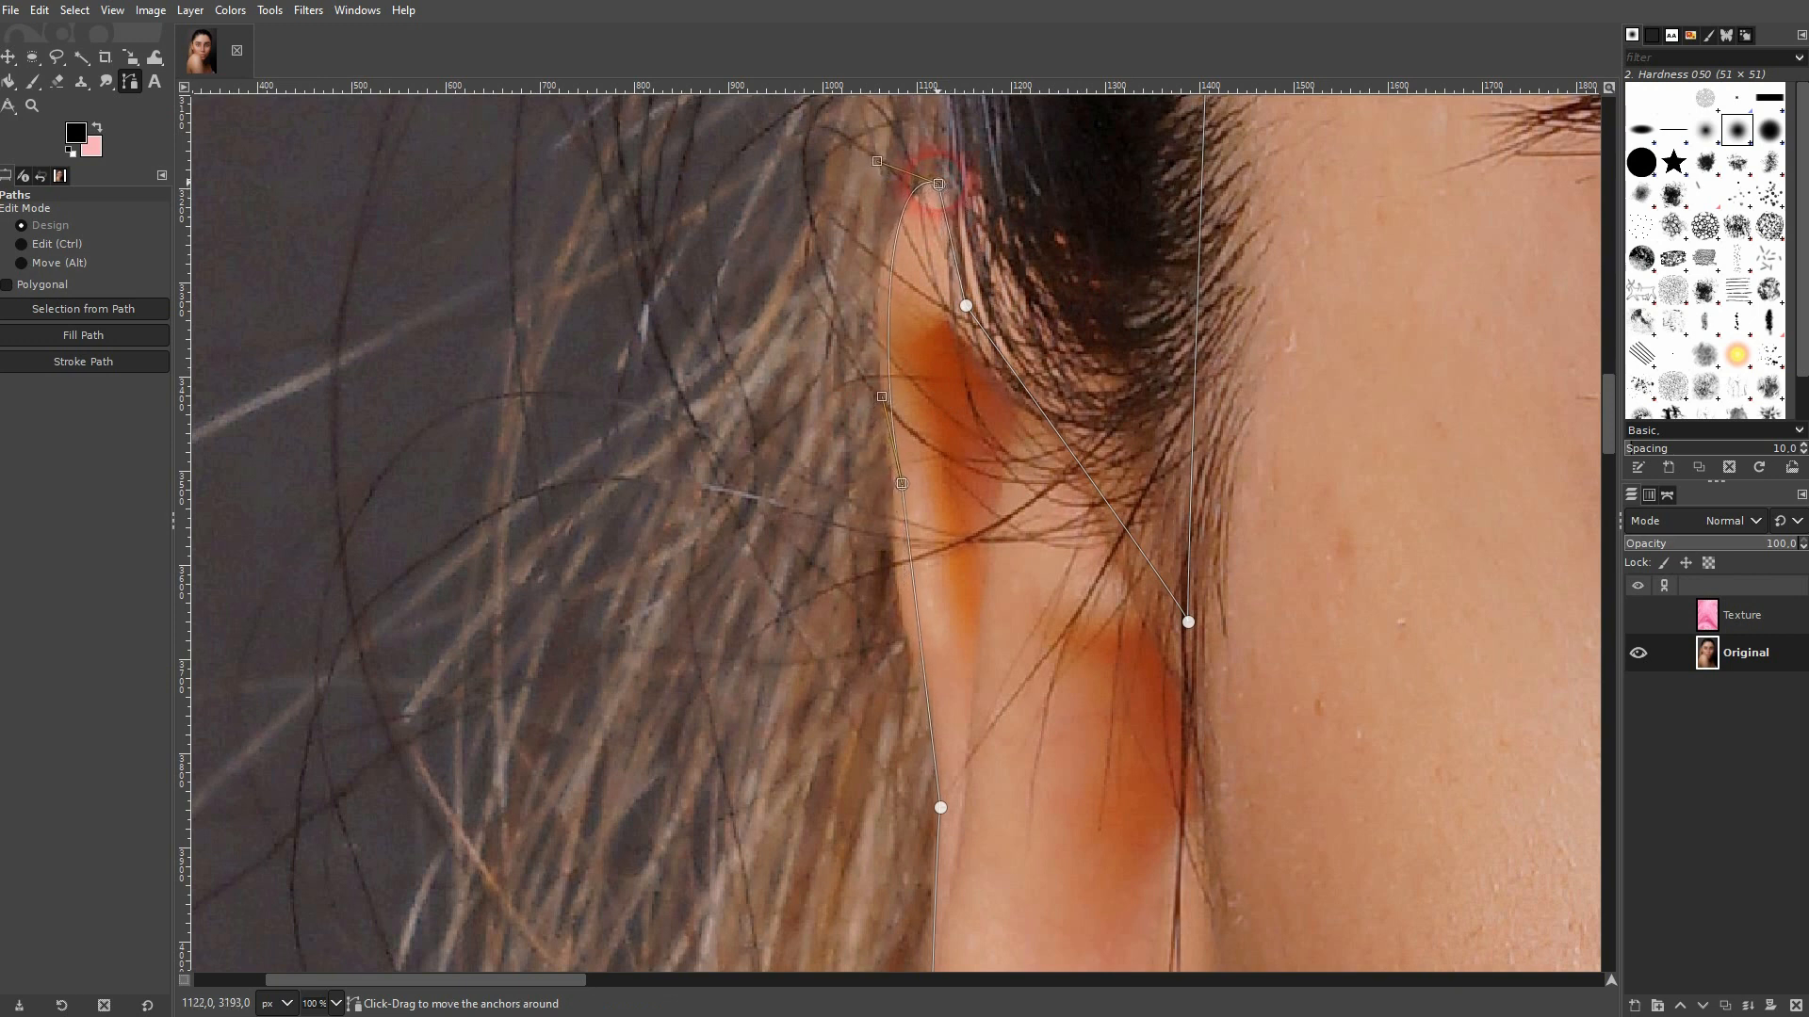
pyautogui.moveTo(902, 483); pyautogui.dragTo(894, 469)
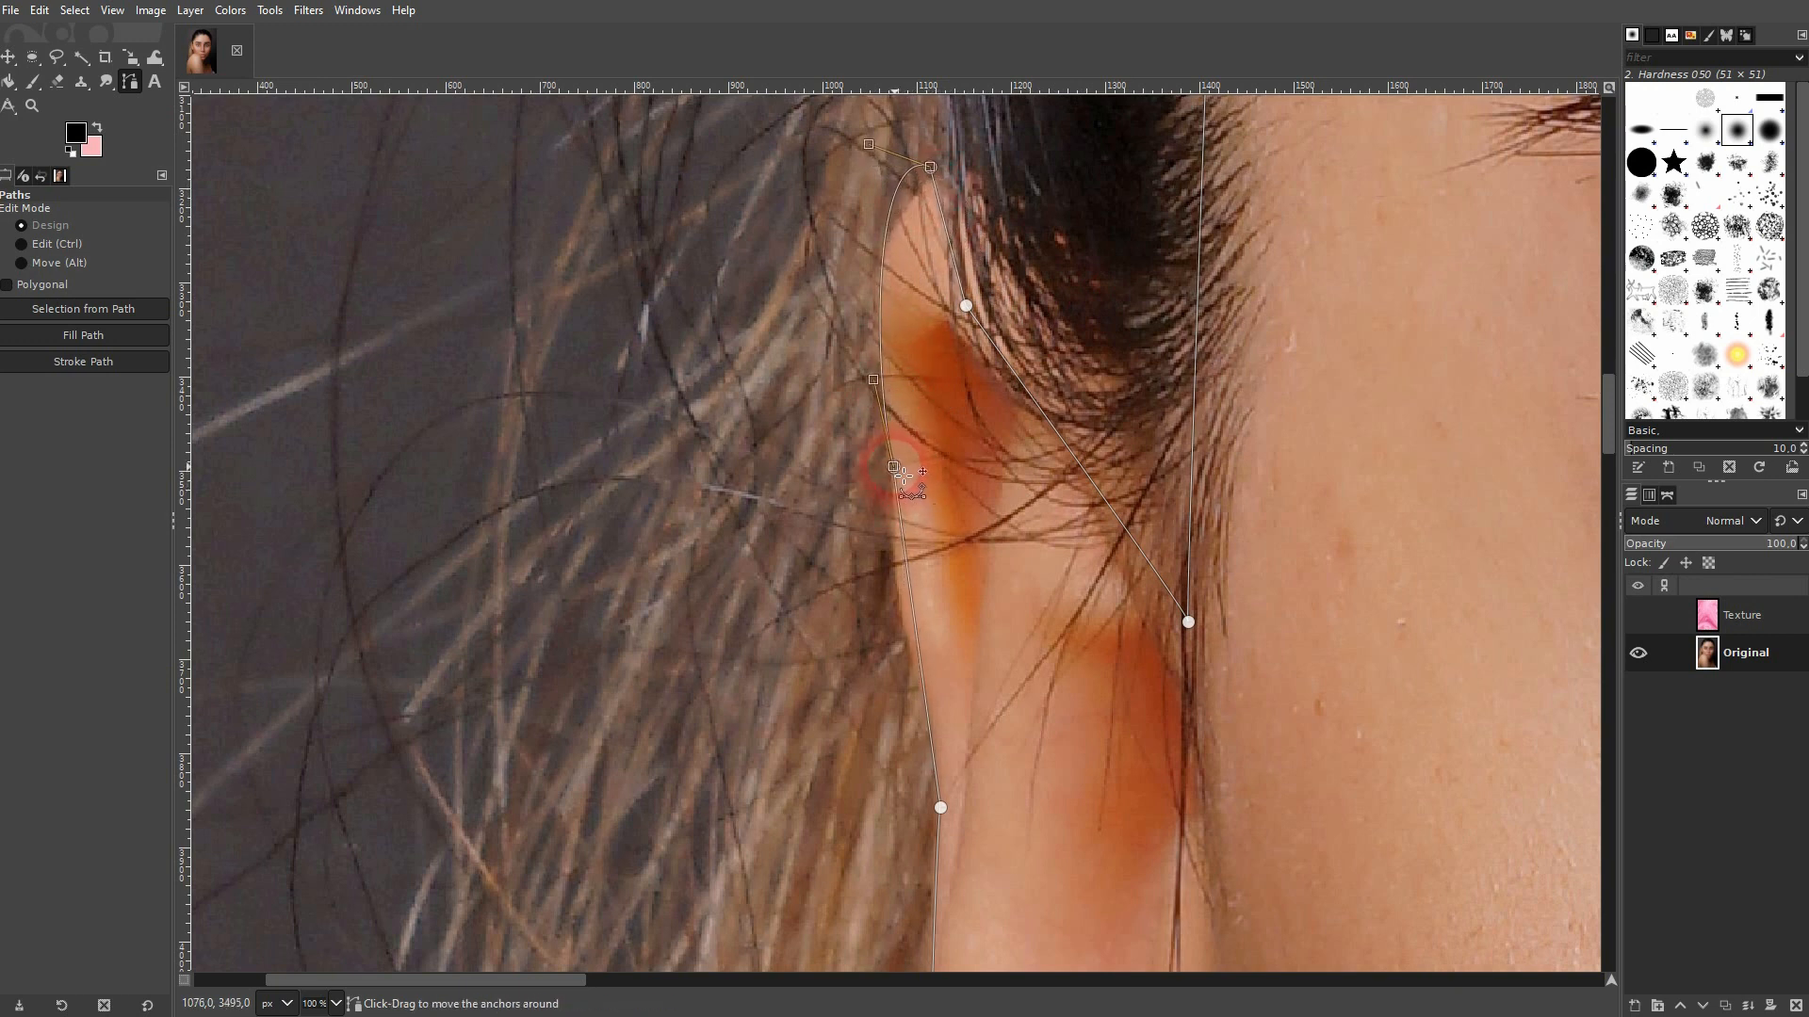
pyautogui.moveTo(942, 174); pyautogui.dragTo(943, 185)
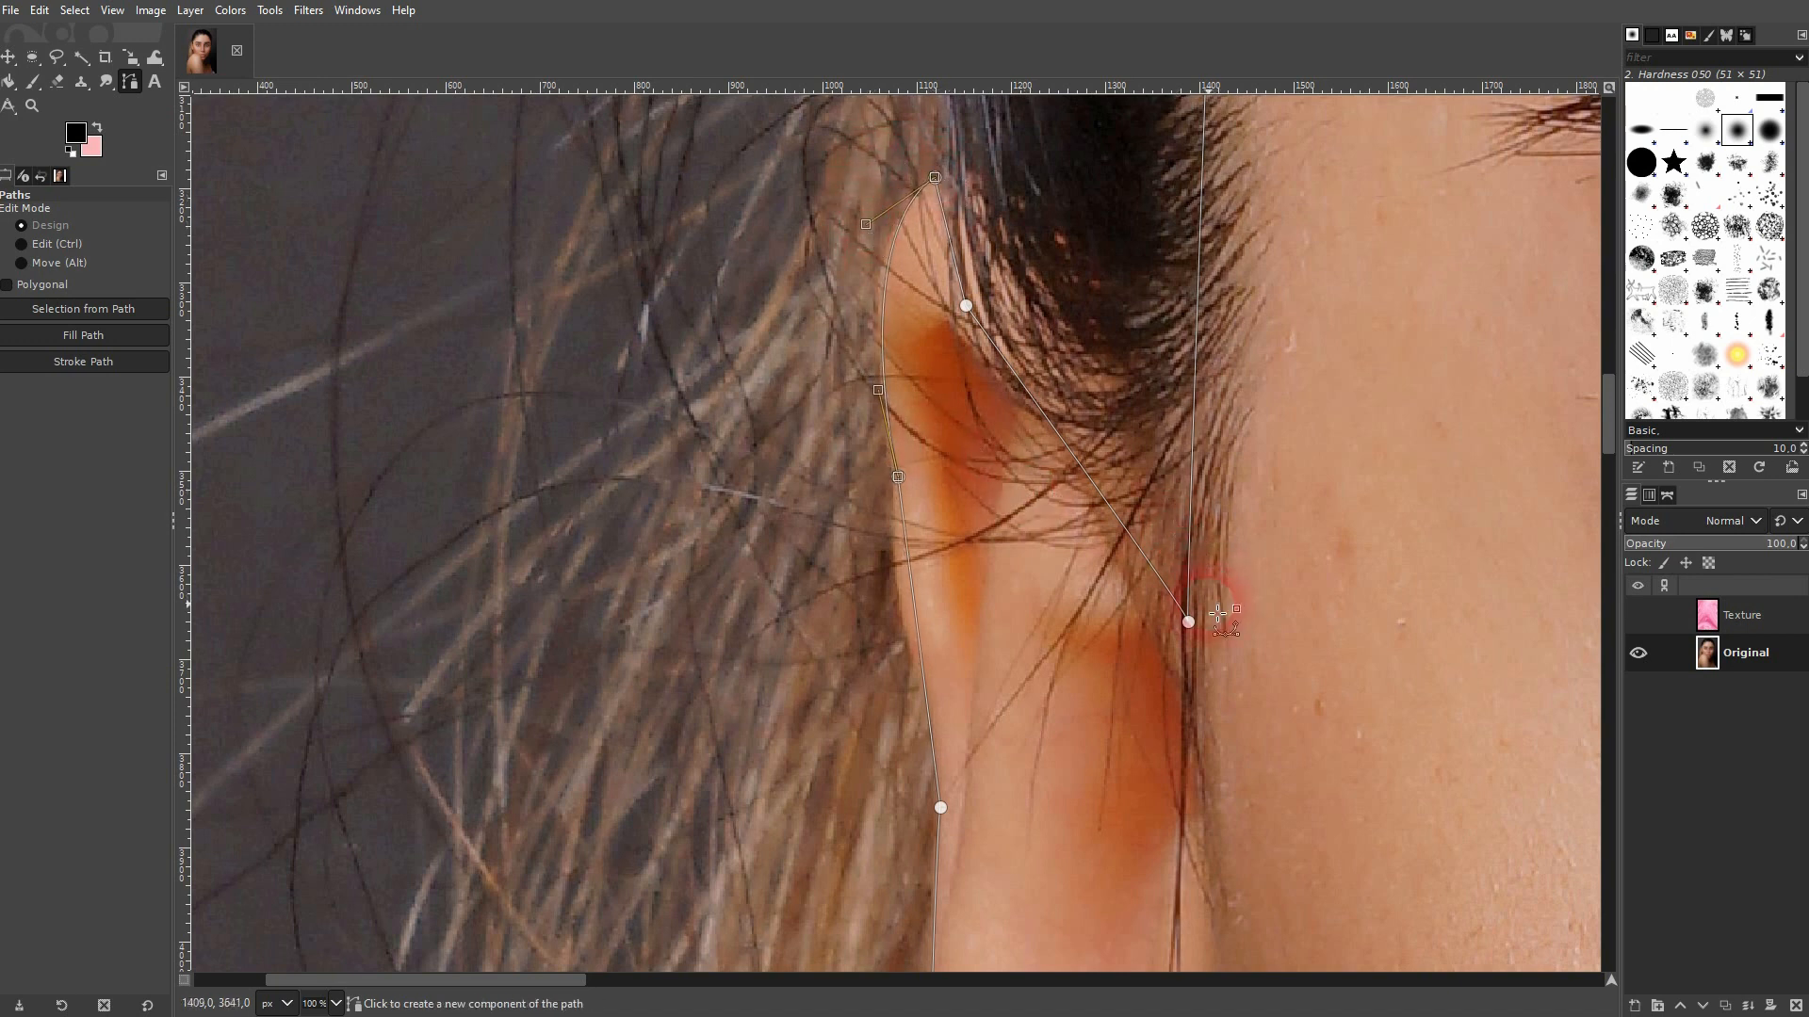
pyautogui.hotkey('ctrl', 'z')
# - Lower the anchor in front of the ear and bend the path along the temple and hairline on the image's left side
pyautogui.moveTo(1189, 623); pyautogui.dragTo(1185, 692)
pyautogui.moveTo(1236, 260); pyautogui.dragTo(1022, 707)
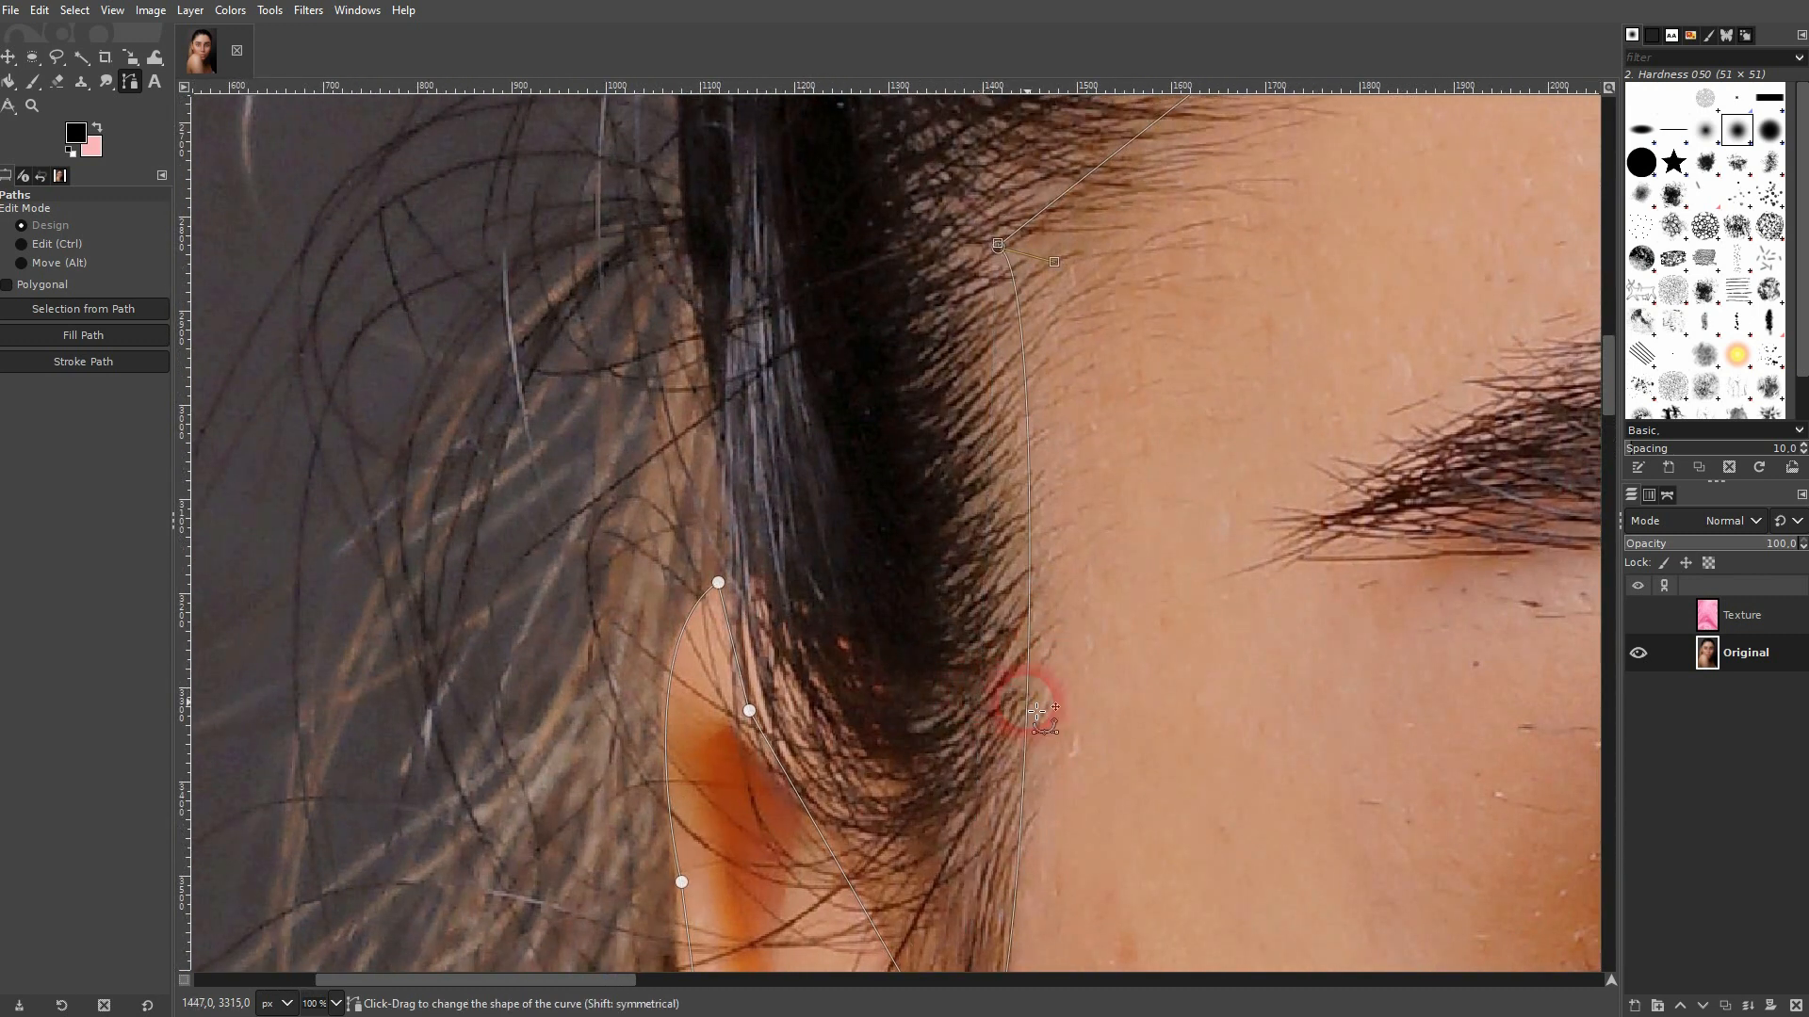
pyautogui.moveTo(1179, 323); pyautogui.dragTo(747, 674)
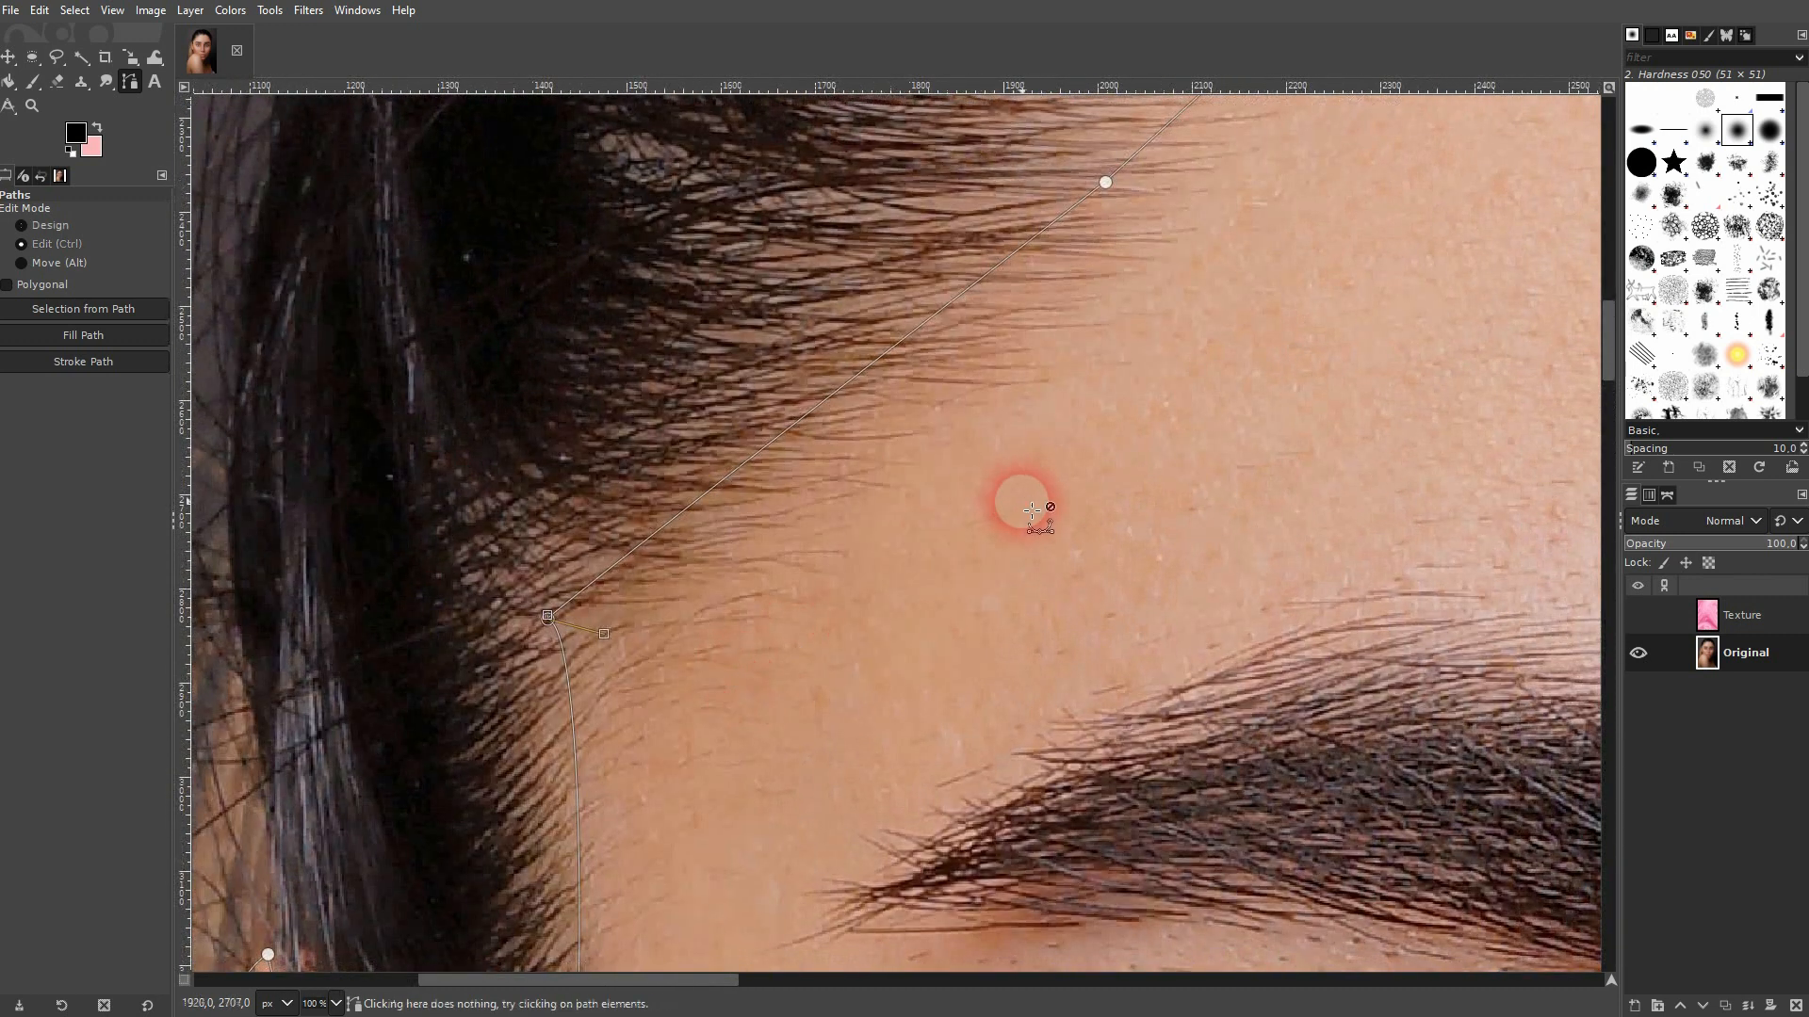
pyautogui.scroll(-2, 1027, 496)
pyautogui.moveTo(1169, 268); pyautogui.dragTo(1146, 251)
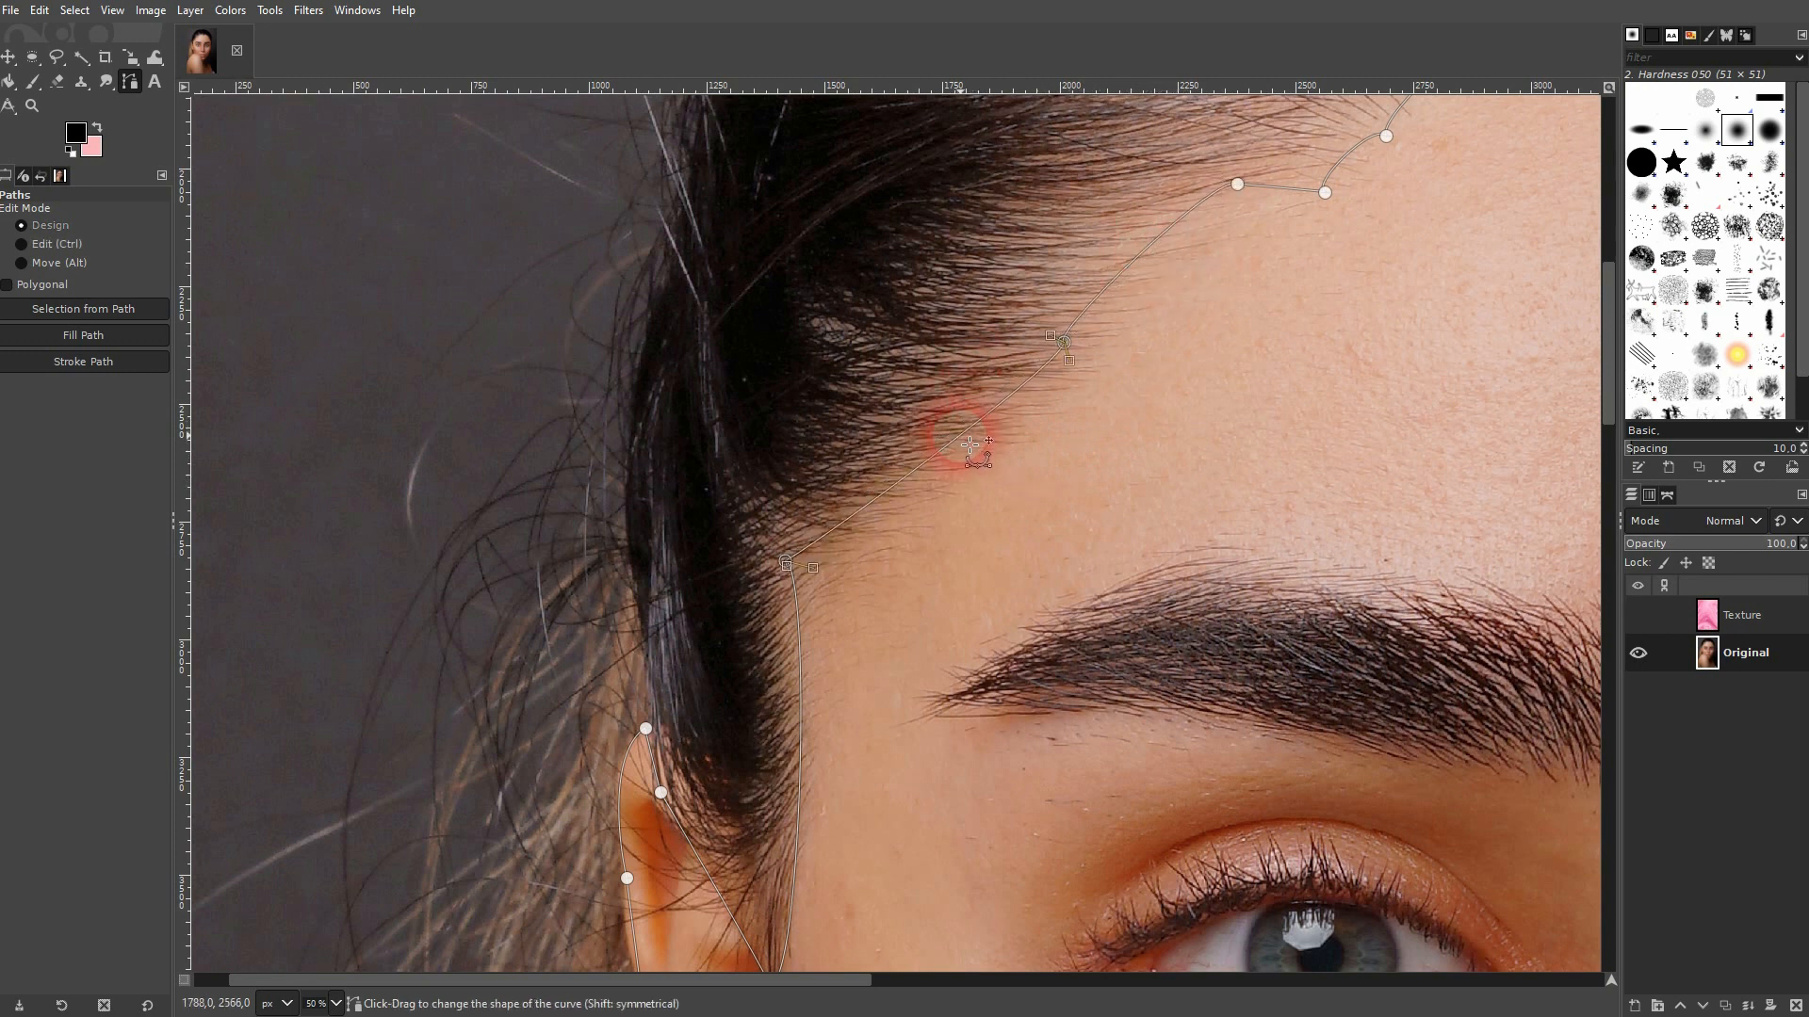
# - Create a selection from the finished path around the skin
pyautogui.scroll(-5, 1302, 441)
pyautogui.scroll(-2, 1322, 483)
pyautogui.hscroll(3, 1232, 526)
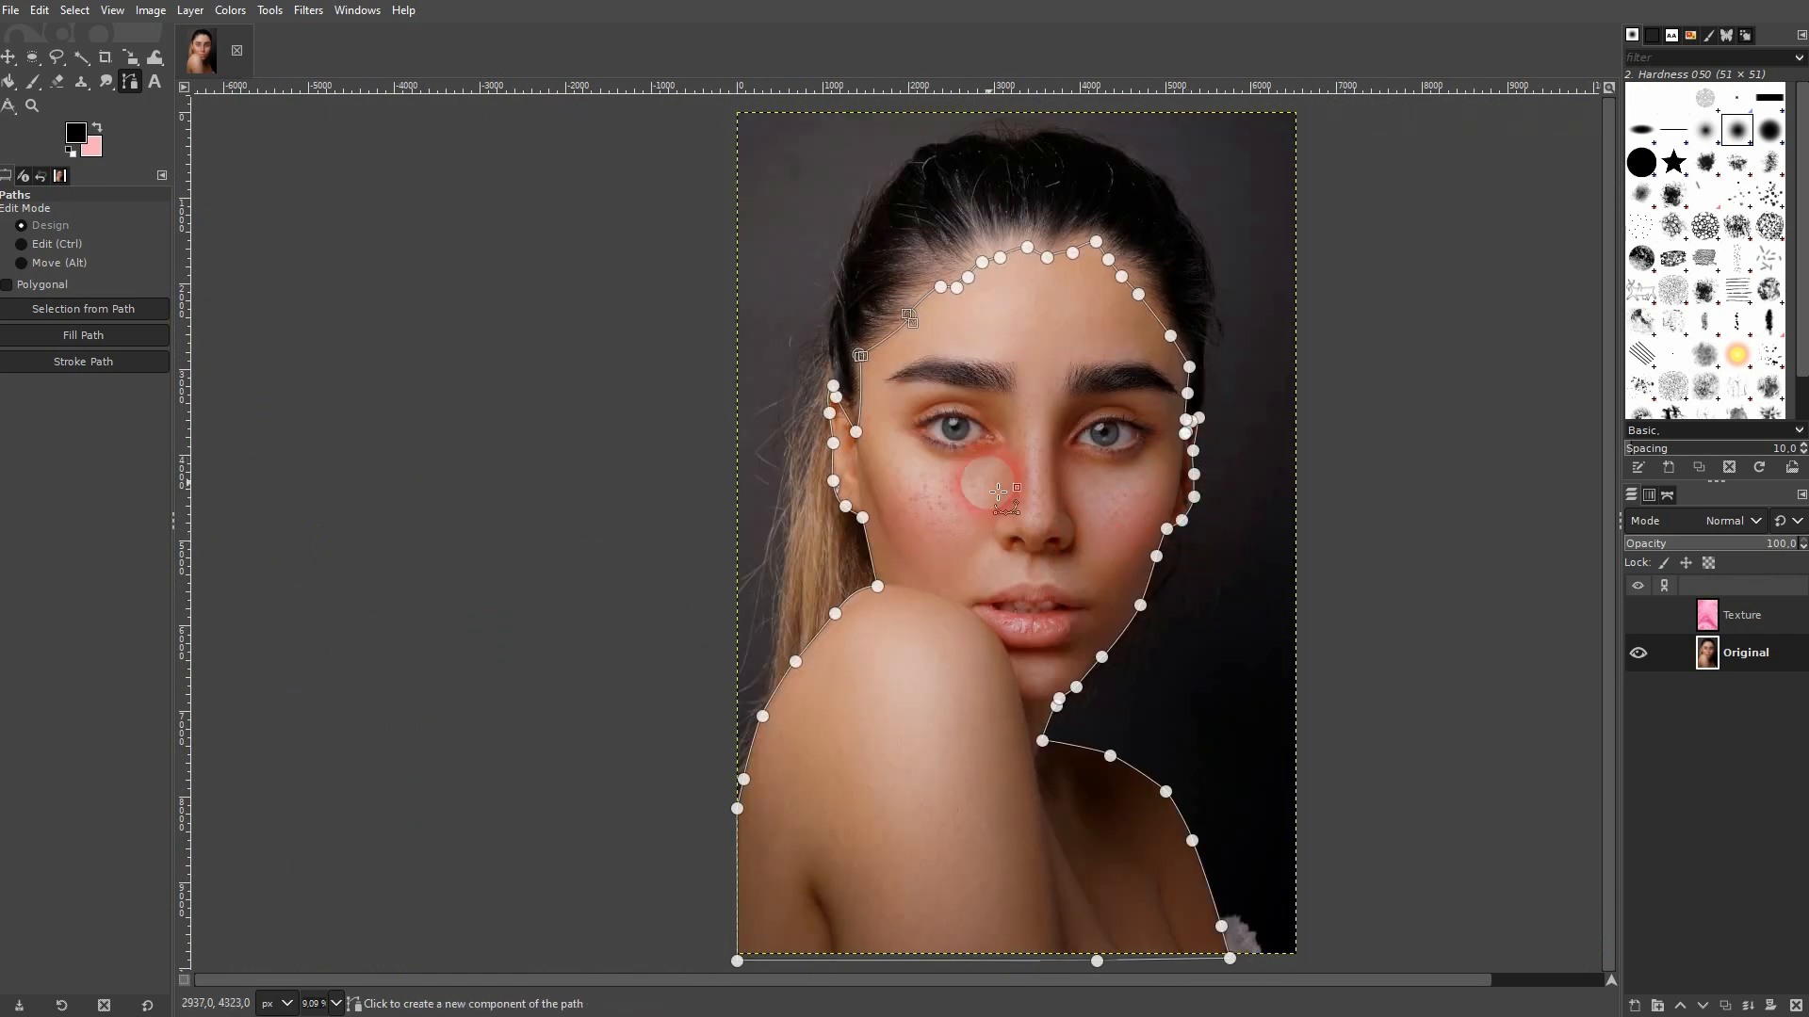
pyautogui.rightClick(1004, 375)
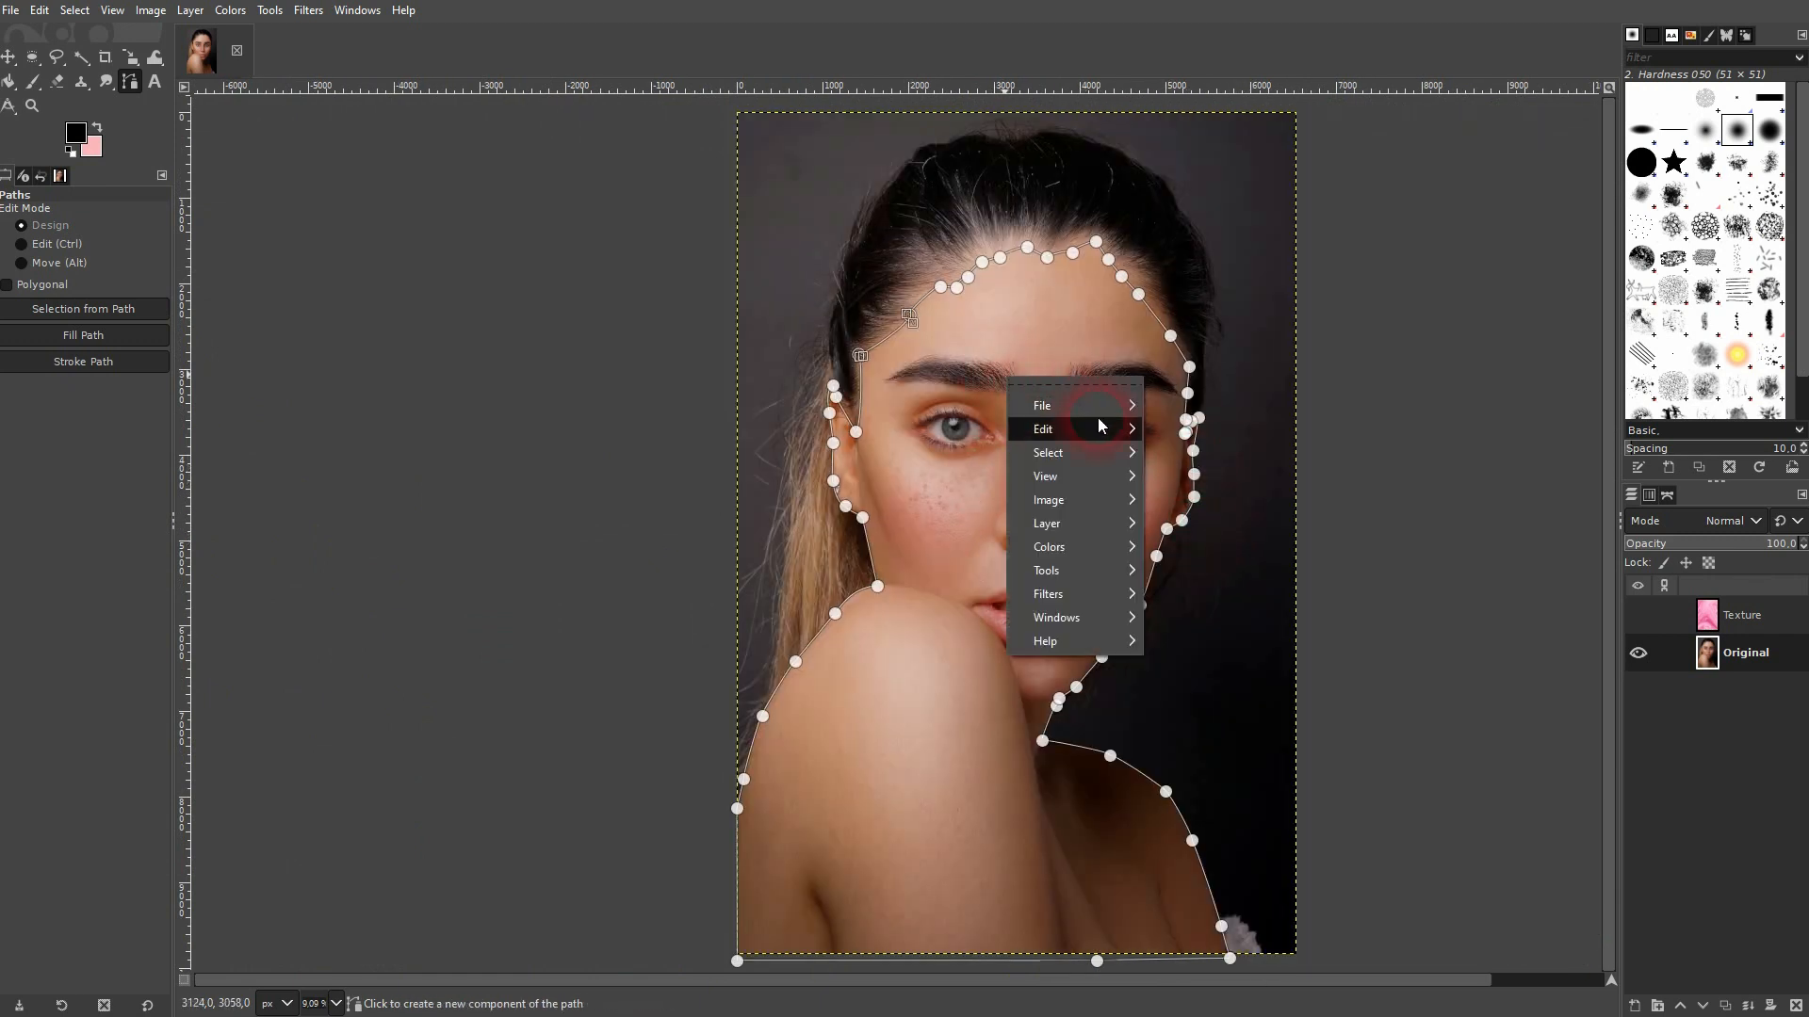
pyautogui.moveTo(1110, 453)
pyautogui.click(1273, 581)
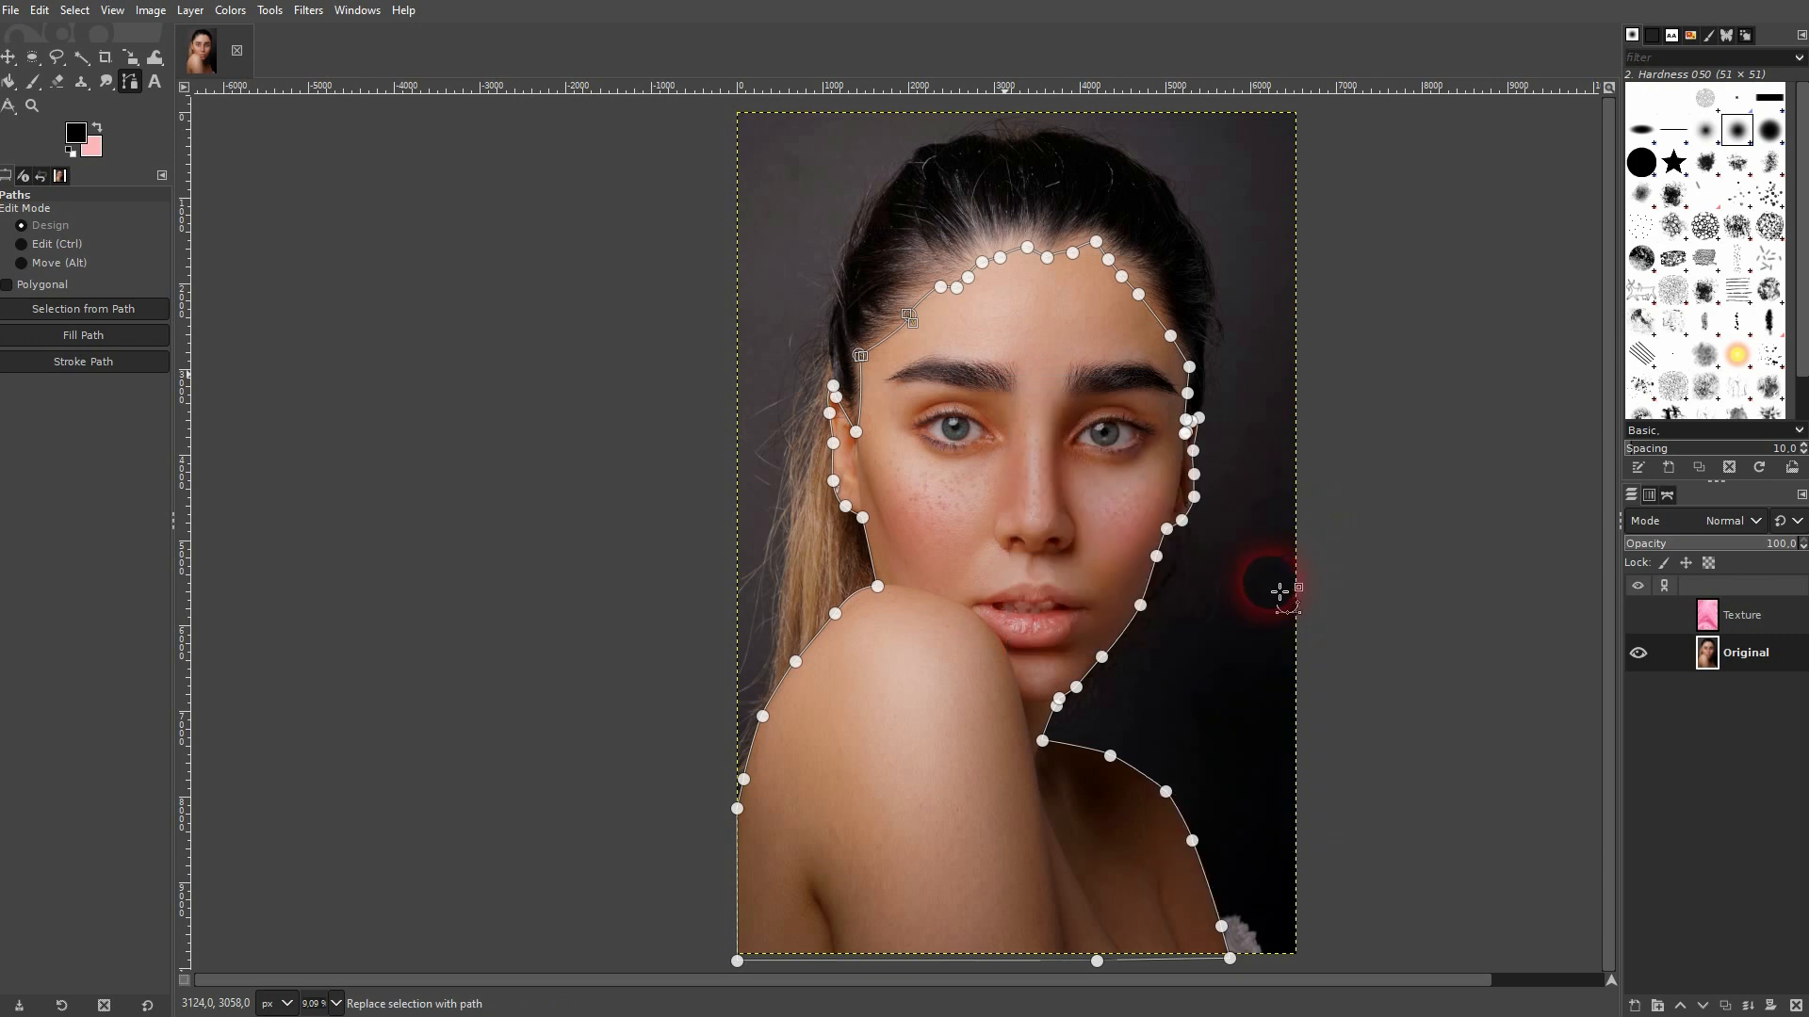
# - Switch to the Move tool, make Texture the active layer and turn its visibility on
pyautogui.click(15, 64)
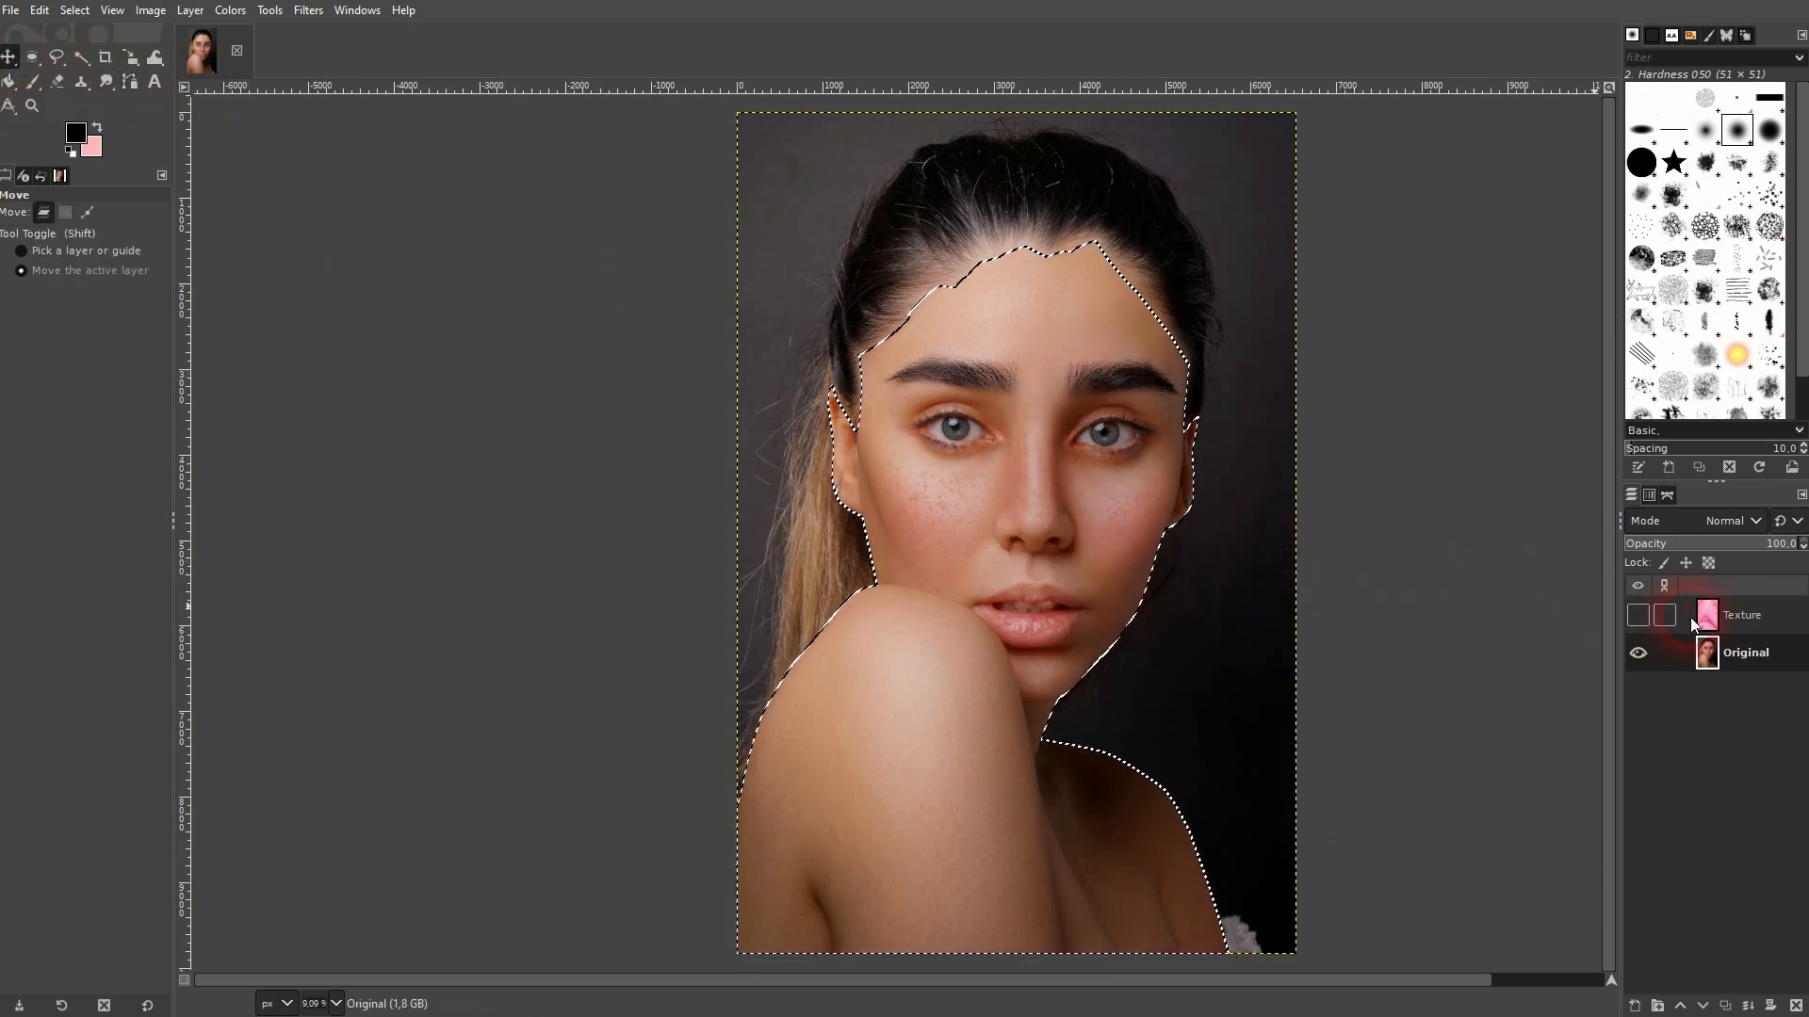
pyautogui.click(1743, 617)
pyautogui.click(1638, 616)
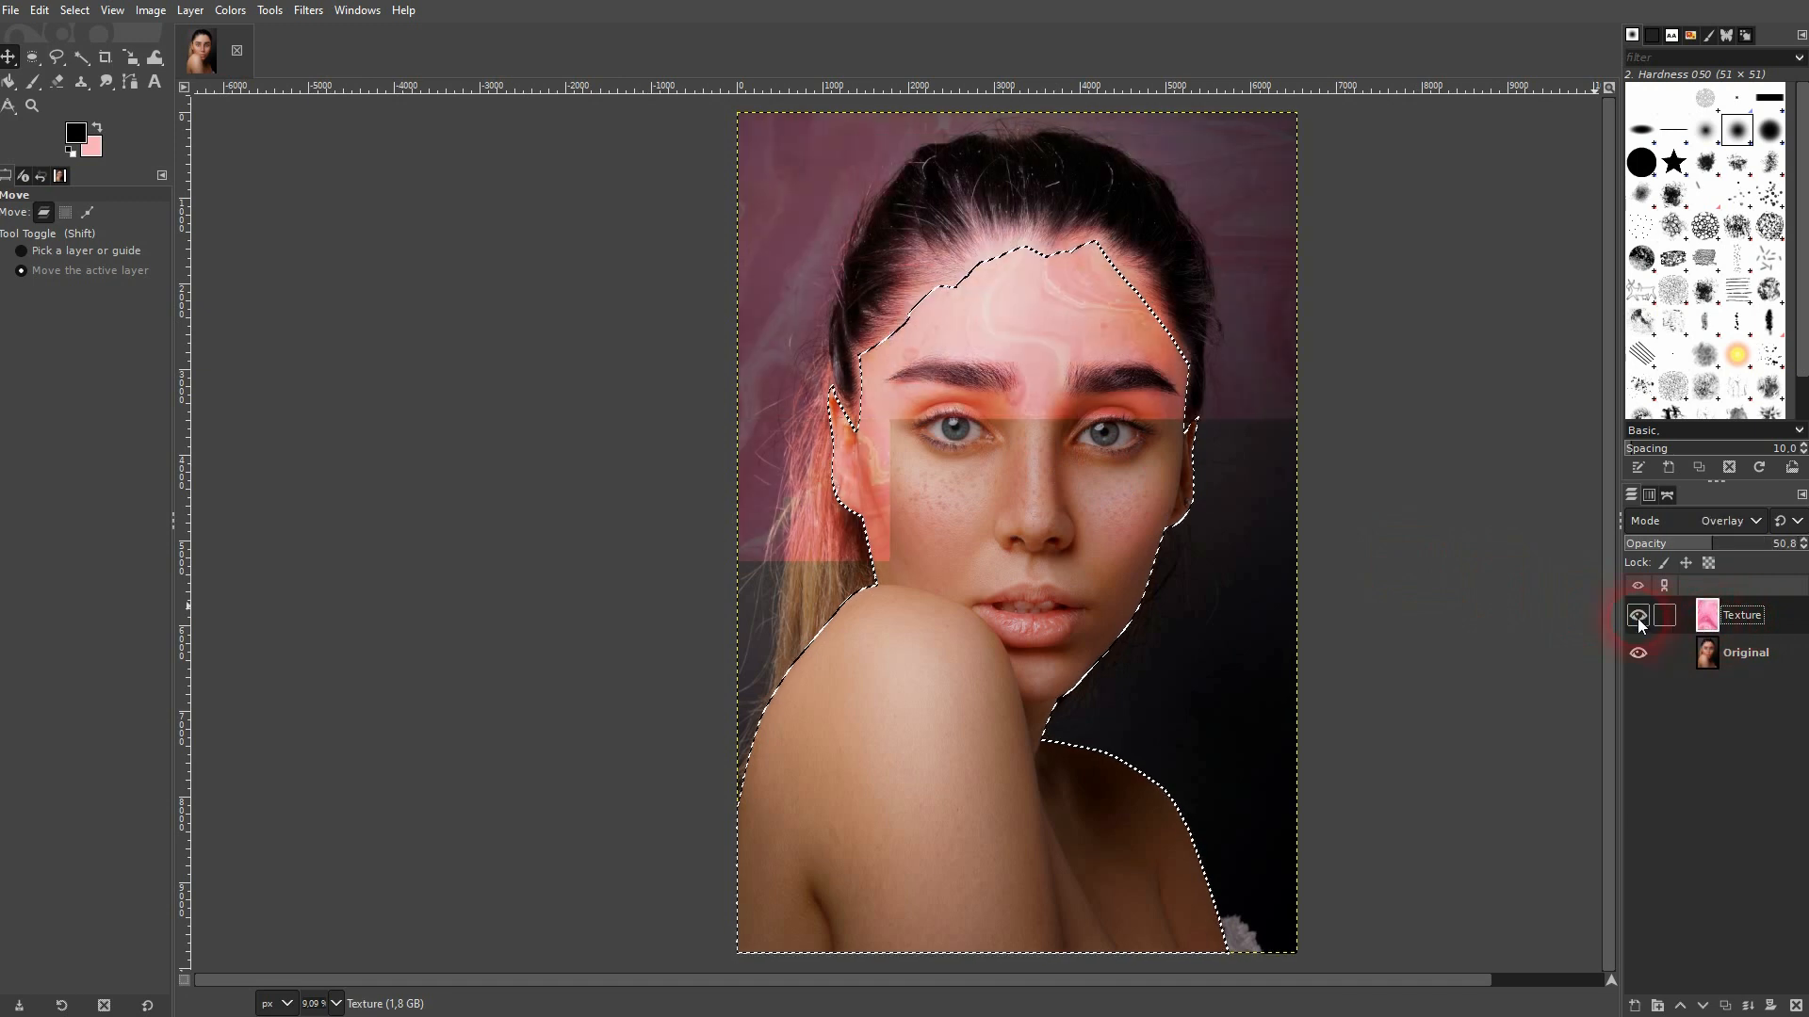
# - Add a layer mask initialized from the selection to the Texture layer and clear the selection
pyautogui.rightClick(1740, 619)
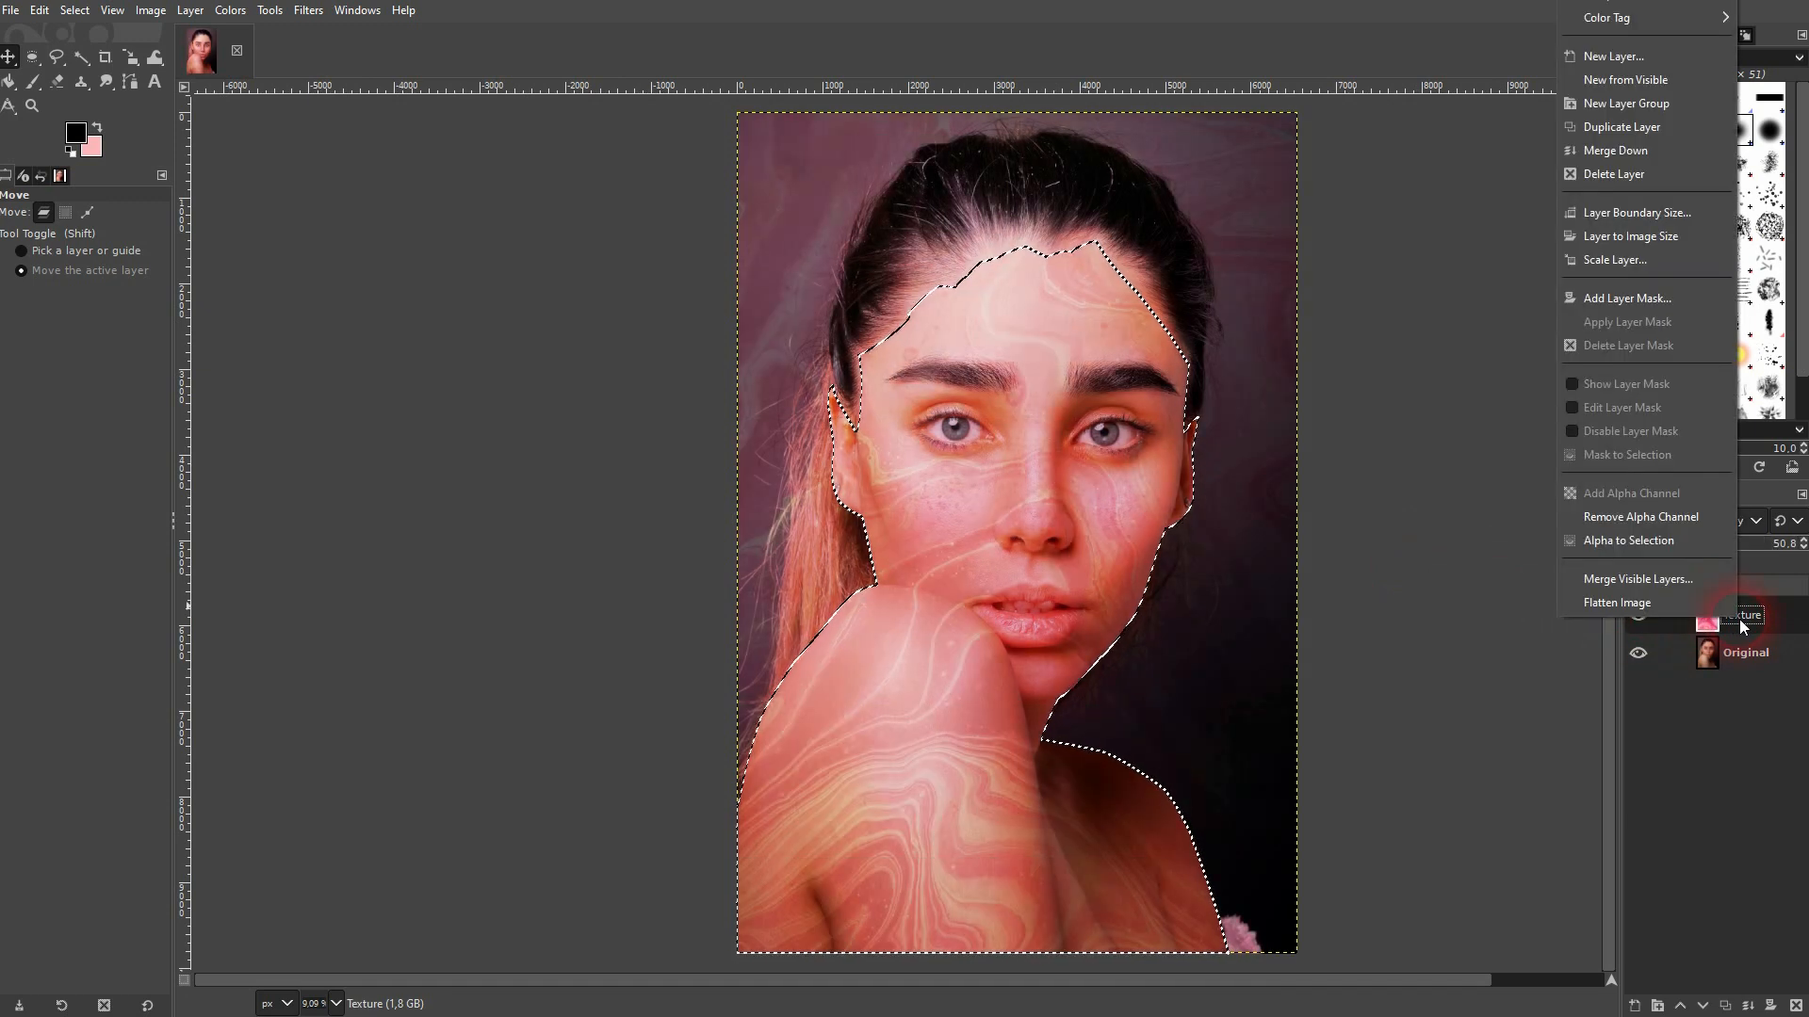
pyautogui.click(1637, 307)
pyautogui.click(1572, 328)
pyautogui.click(1651, 466)
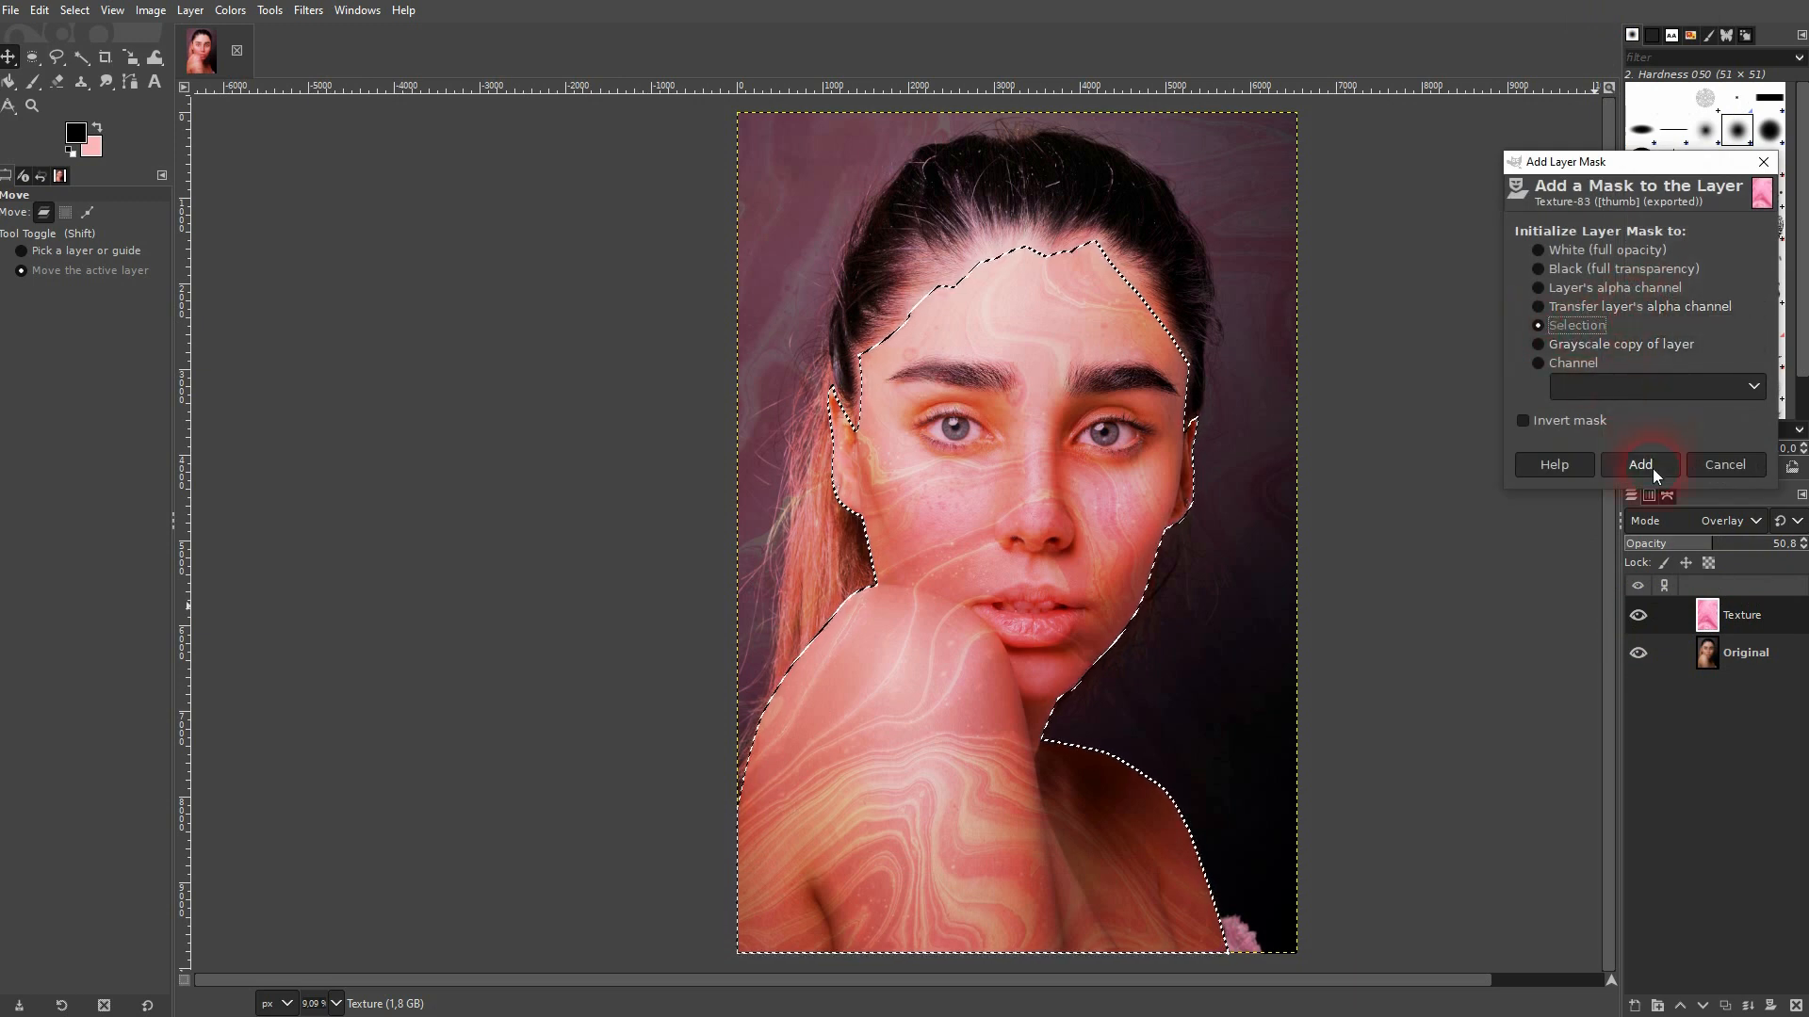
pyautogui.click(75, 10)
pyautogui.click(113, 64)
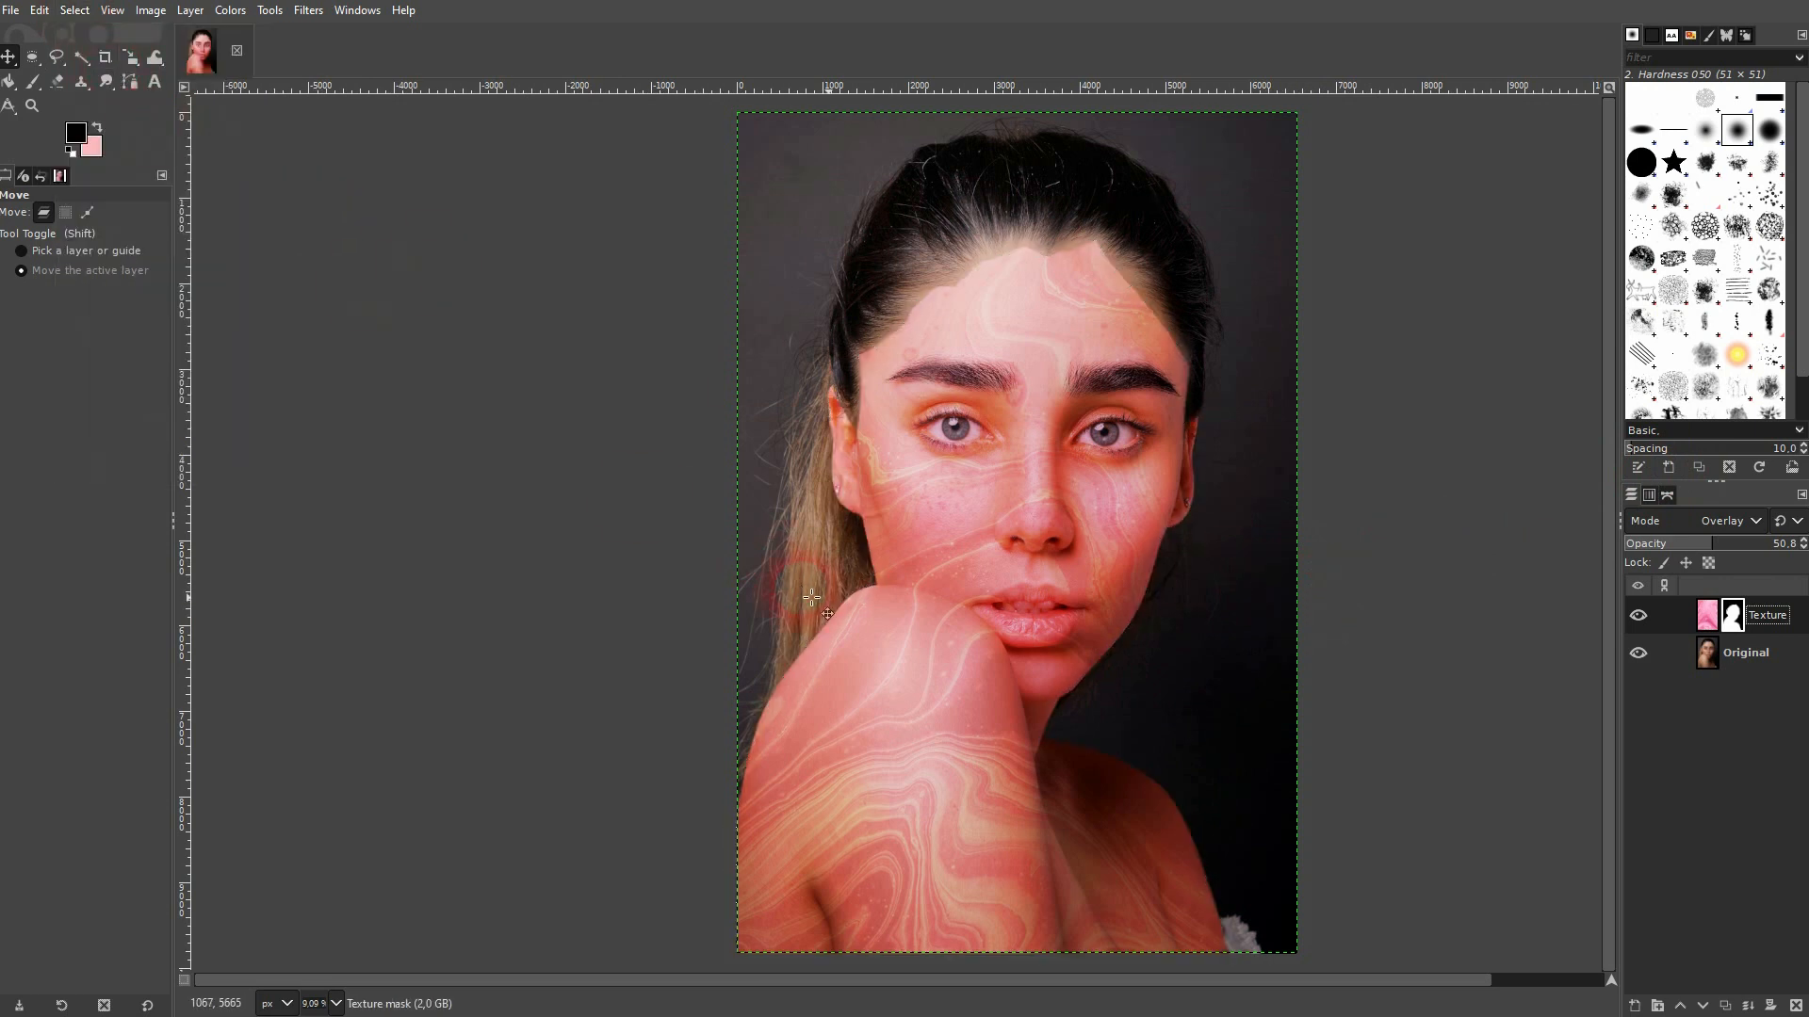
# - Paint black on the Texture mask with a size 65 Paintbrush to remove the texture from the eye on the image's left side
pyautogui.scroll(-1, 1039, 774)
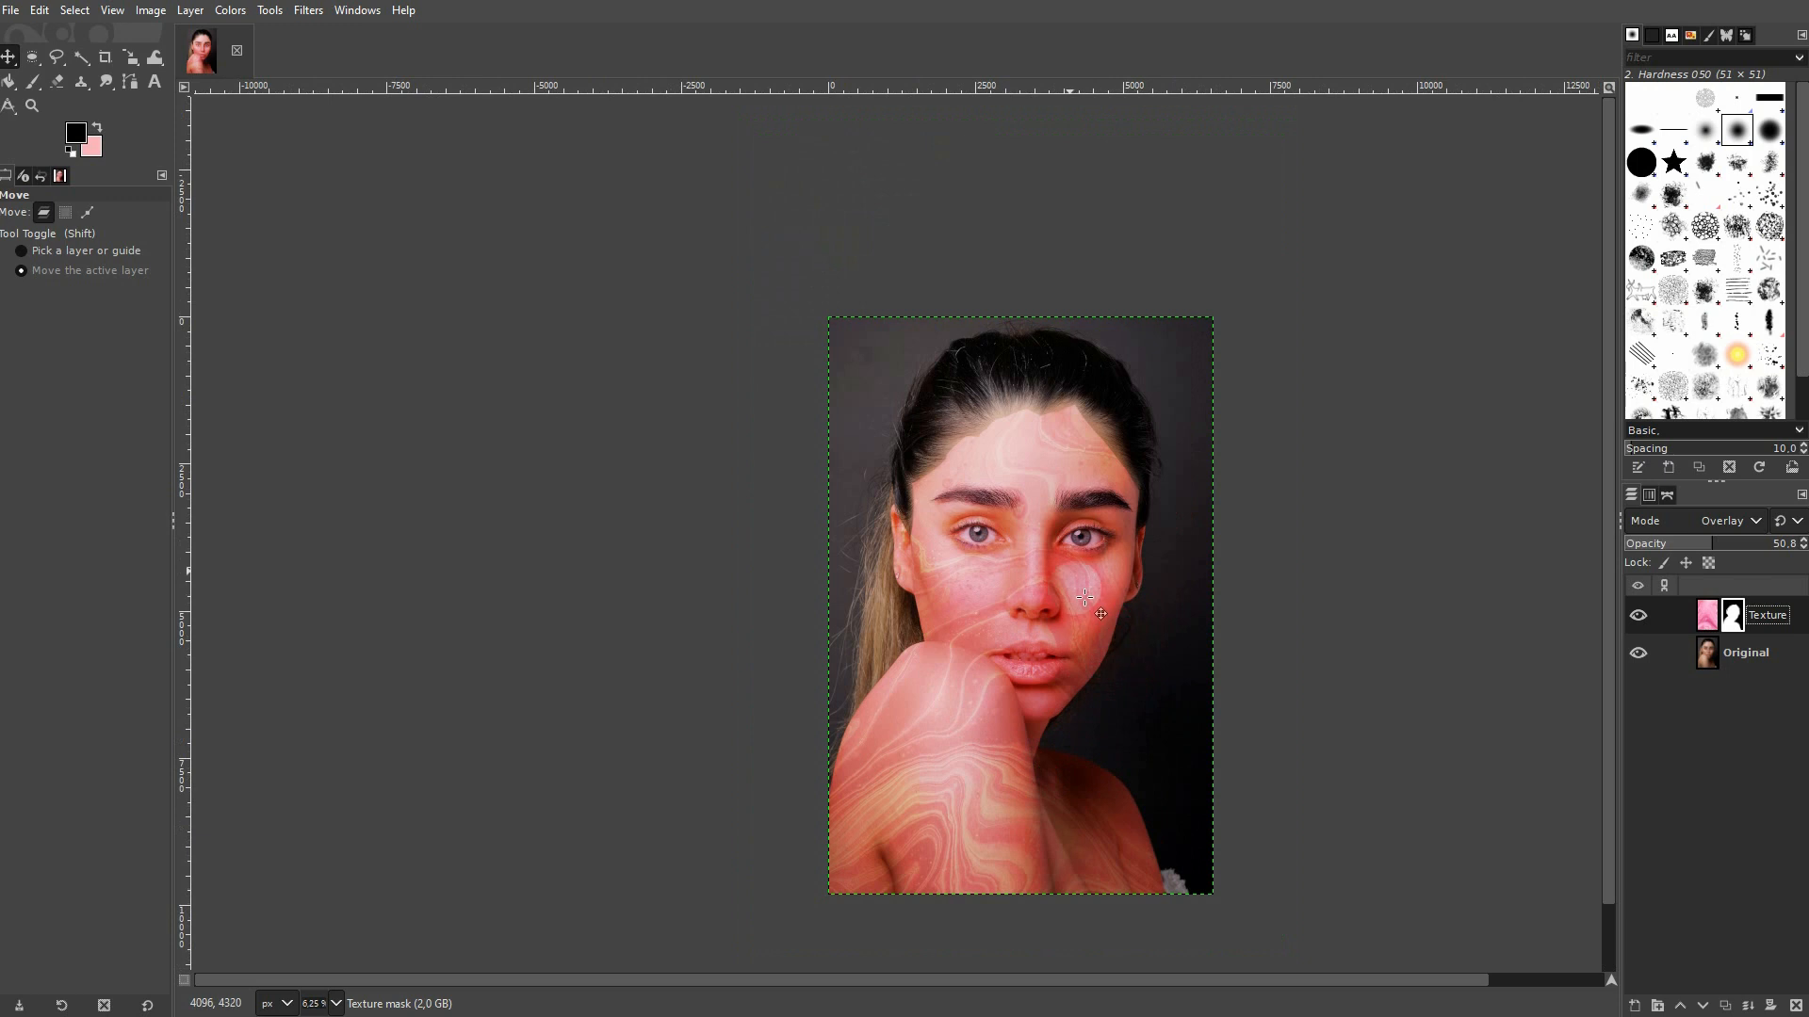
pyautogui.scroll(1, 1067, 538)
pyautogui.scroll(3, 1069, 551)
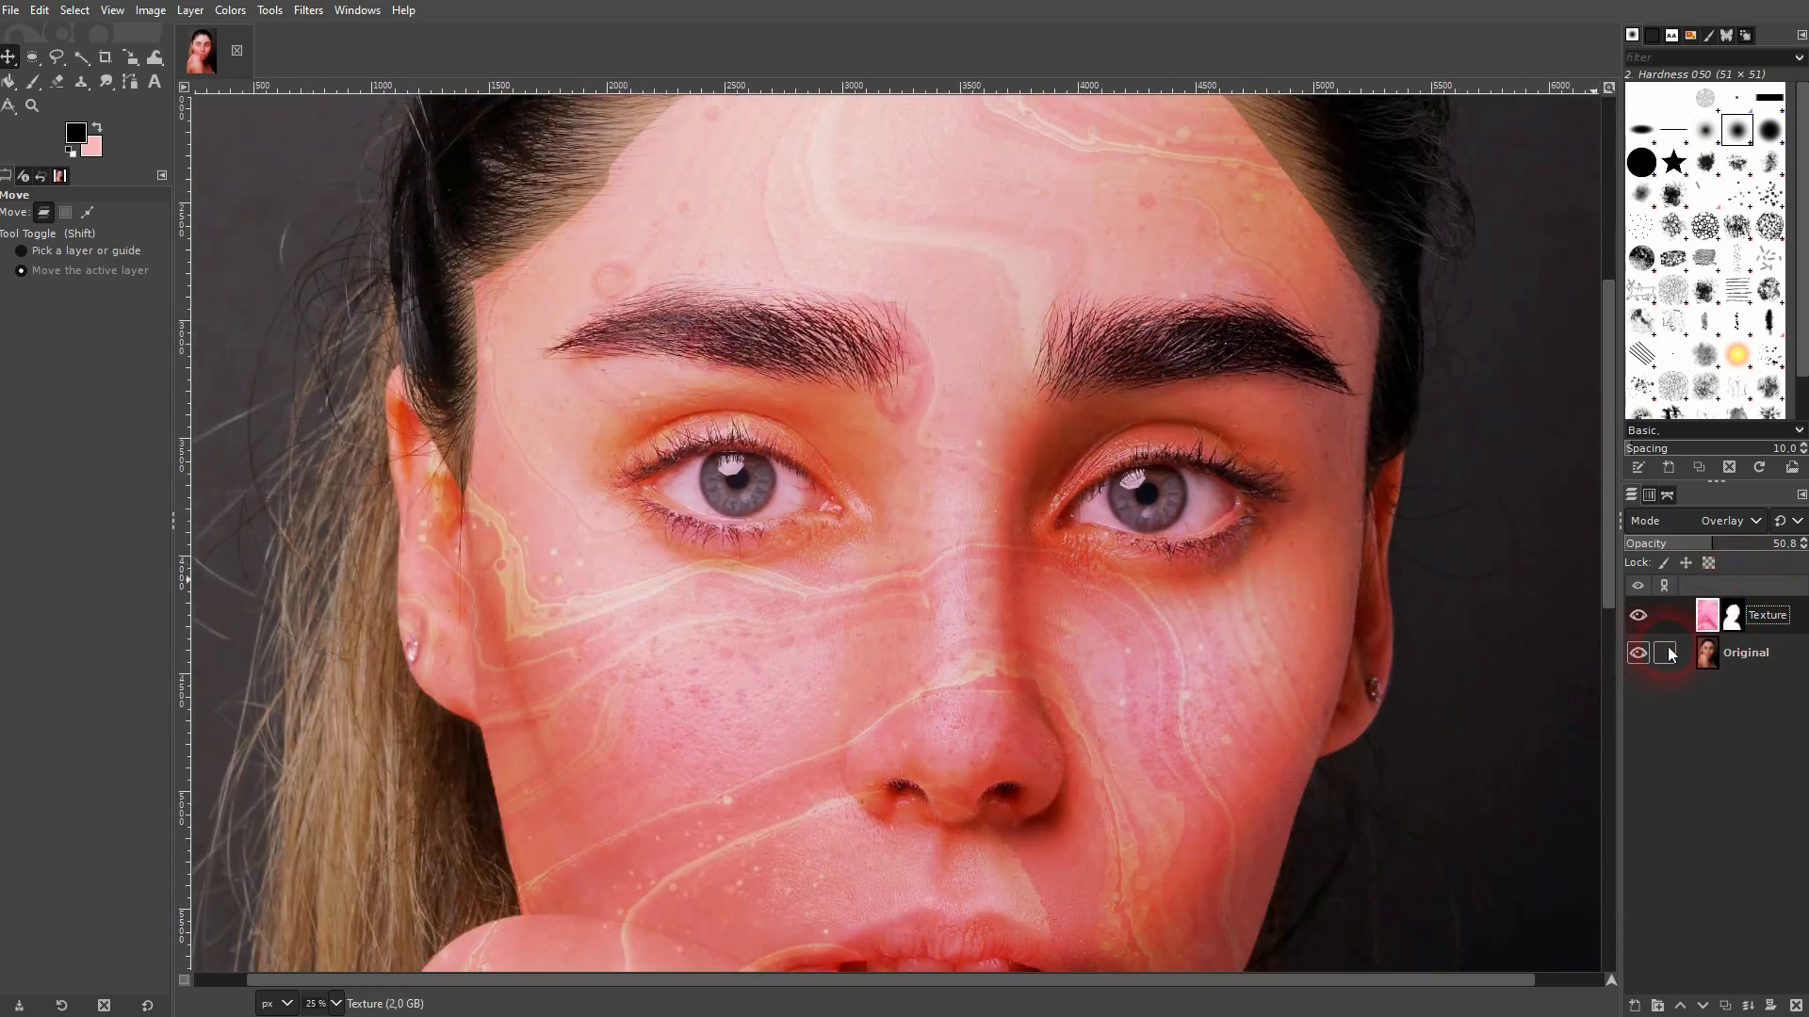
pyautogui.moveTo(33, 82); pyautogui.dragTo(133, 85)
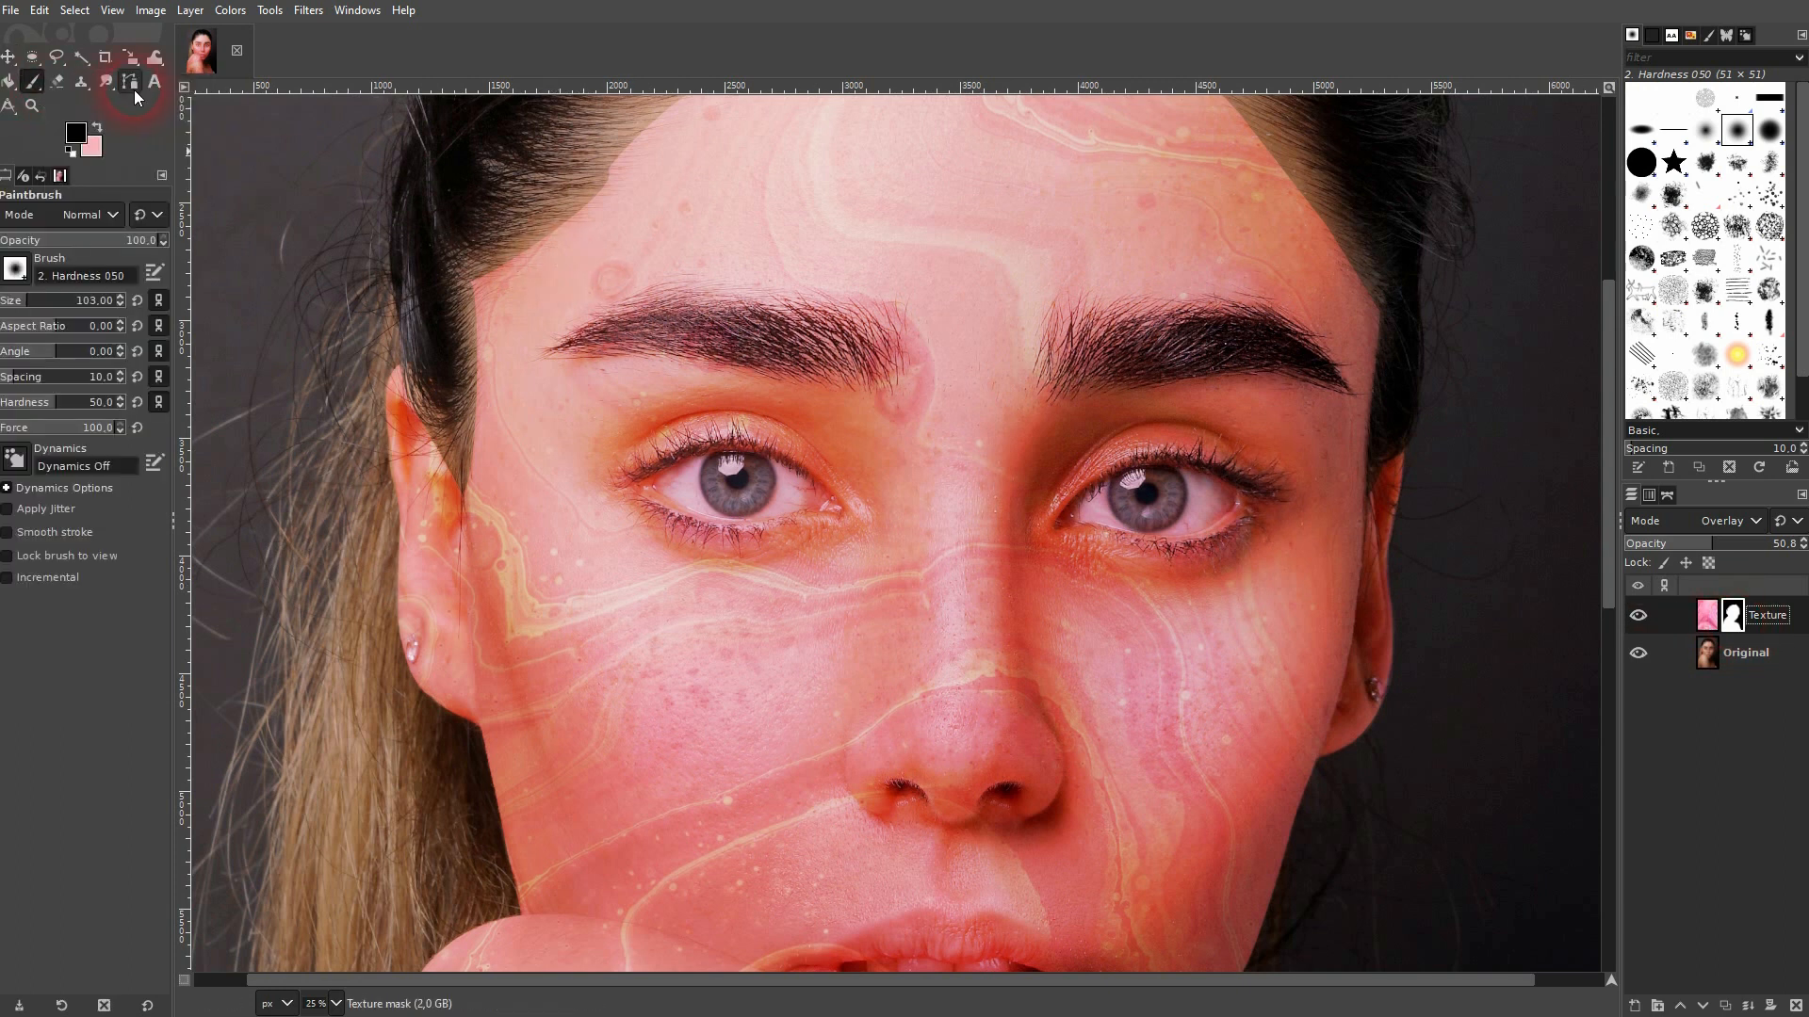
pyautogui.click(98, 125)
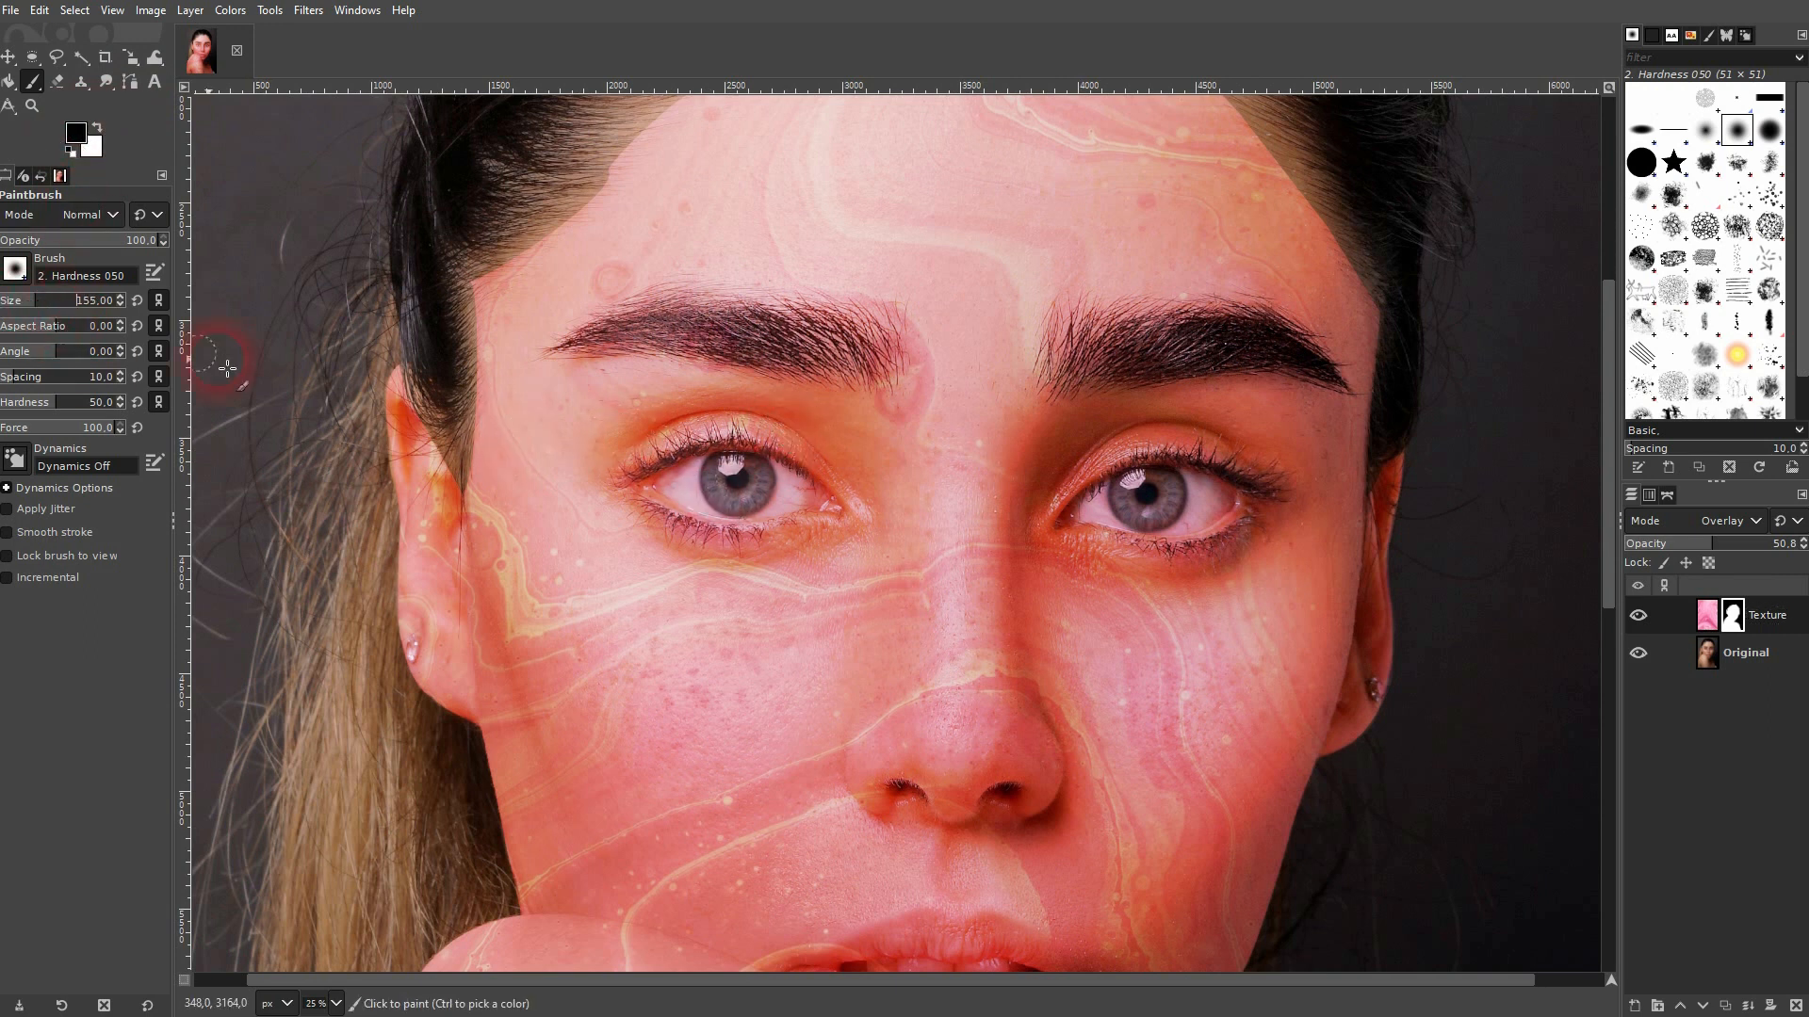
pyautogui.scroll(3, 744, 461)
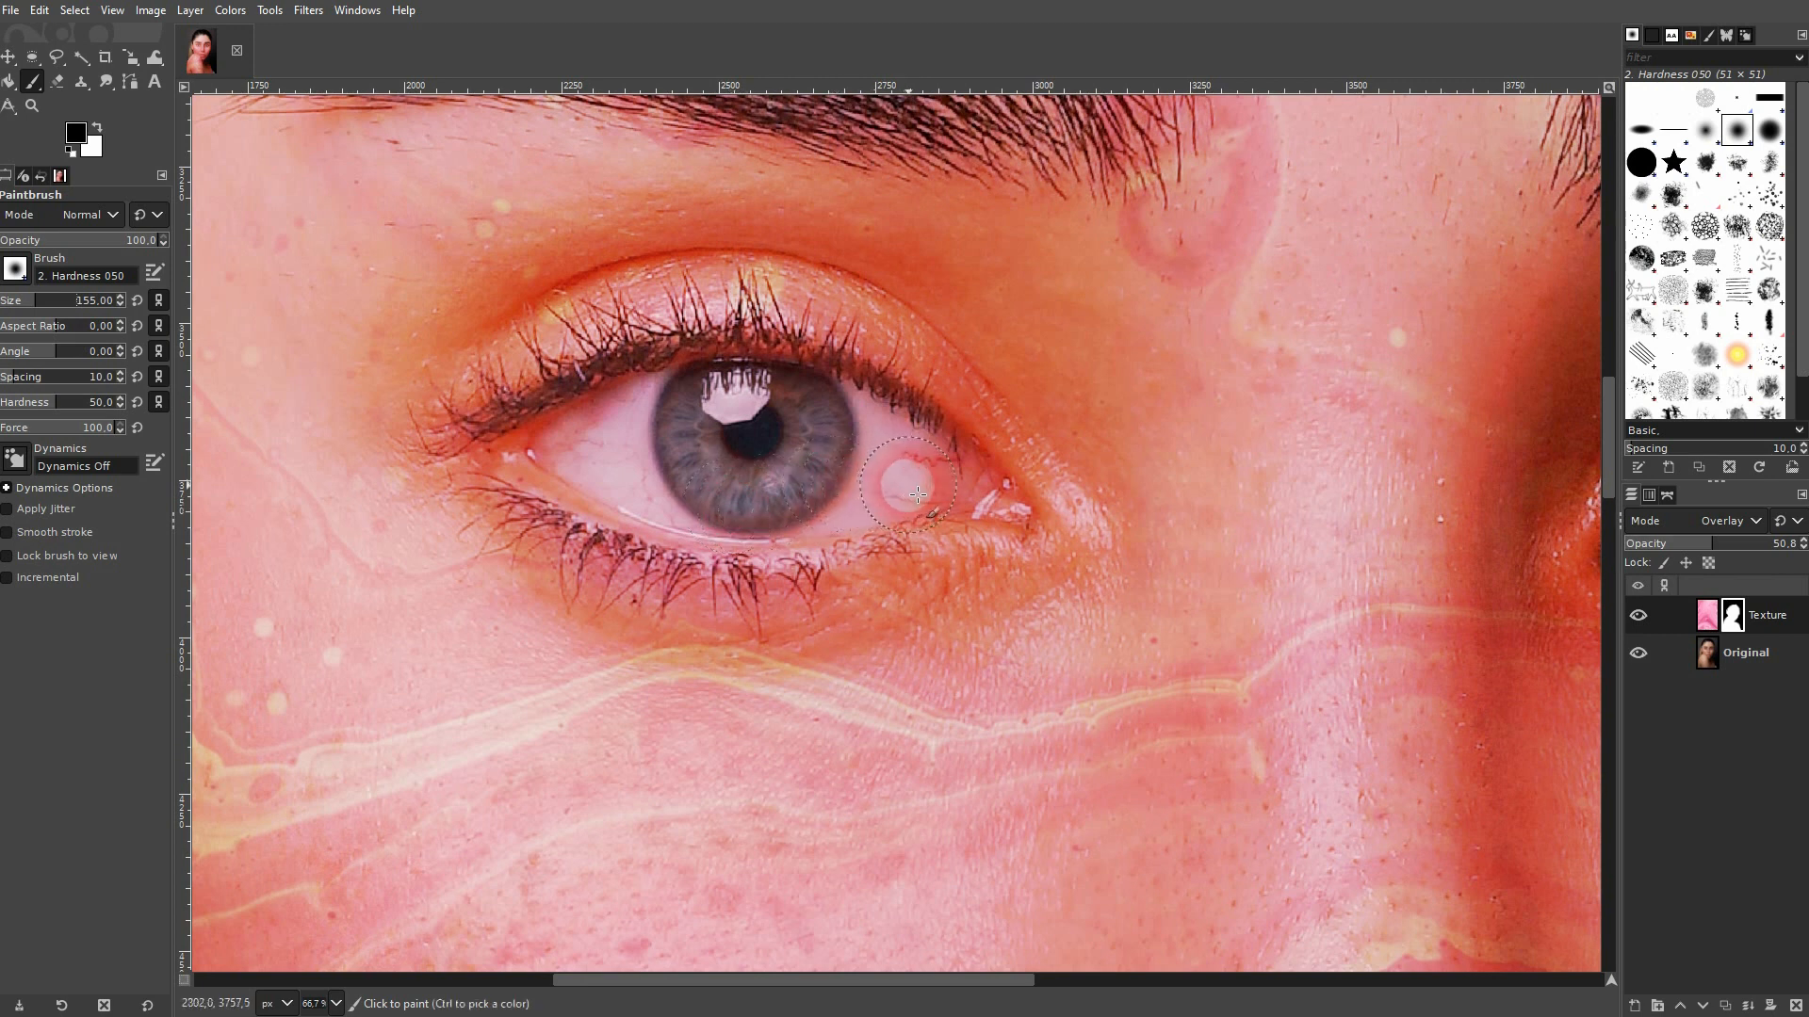
pyautogui.moveTo(28, 304); pyautogui.dragTo(20, 303)
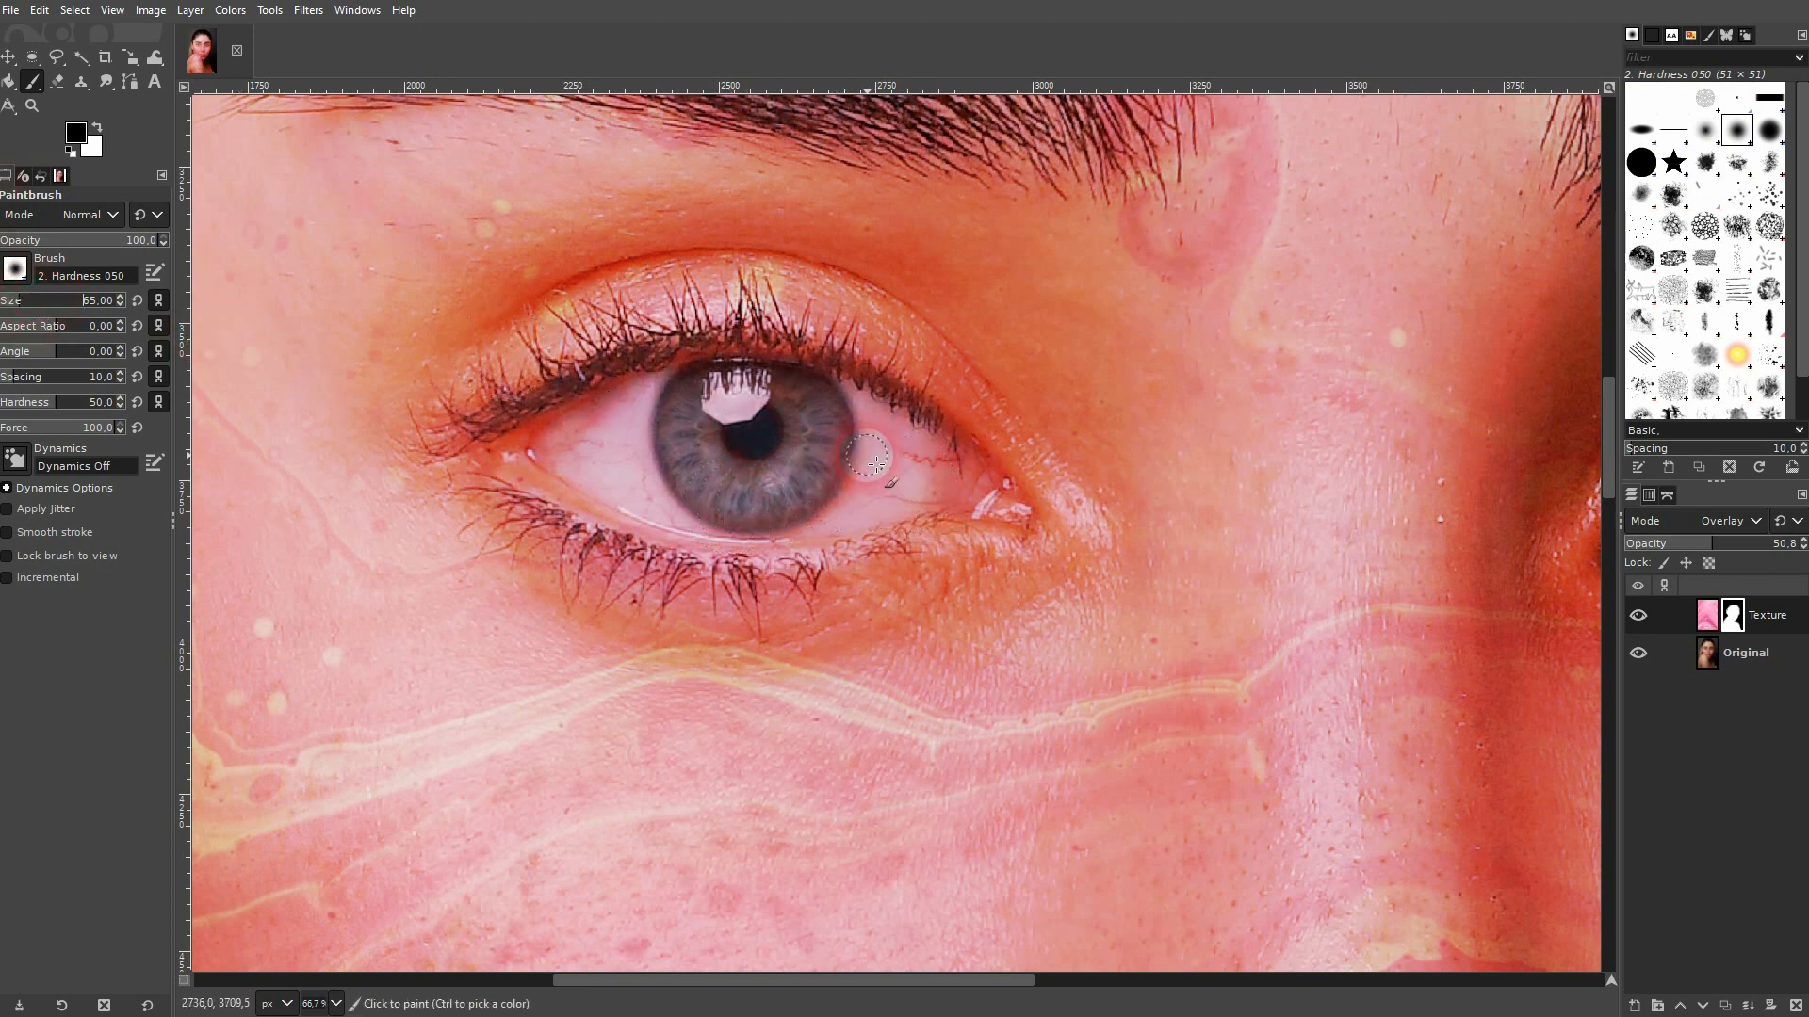
pyautogui.moveTo(1022, 517); pyautogui.dragTo(890, 419)
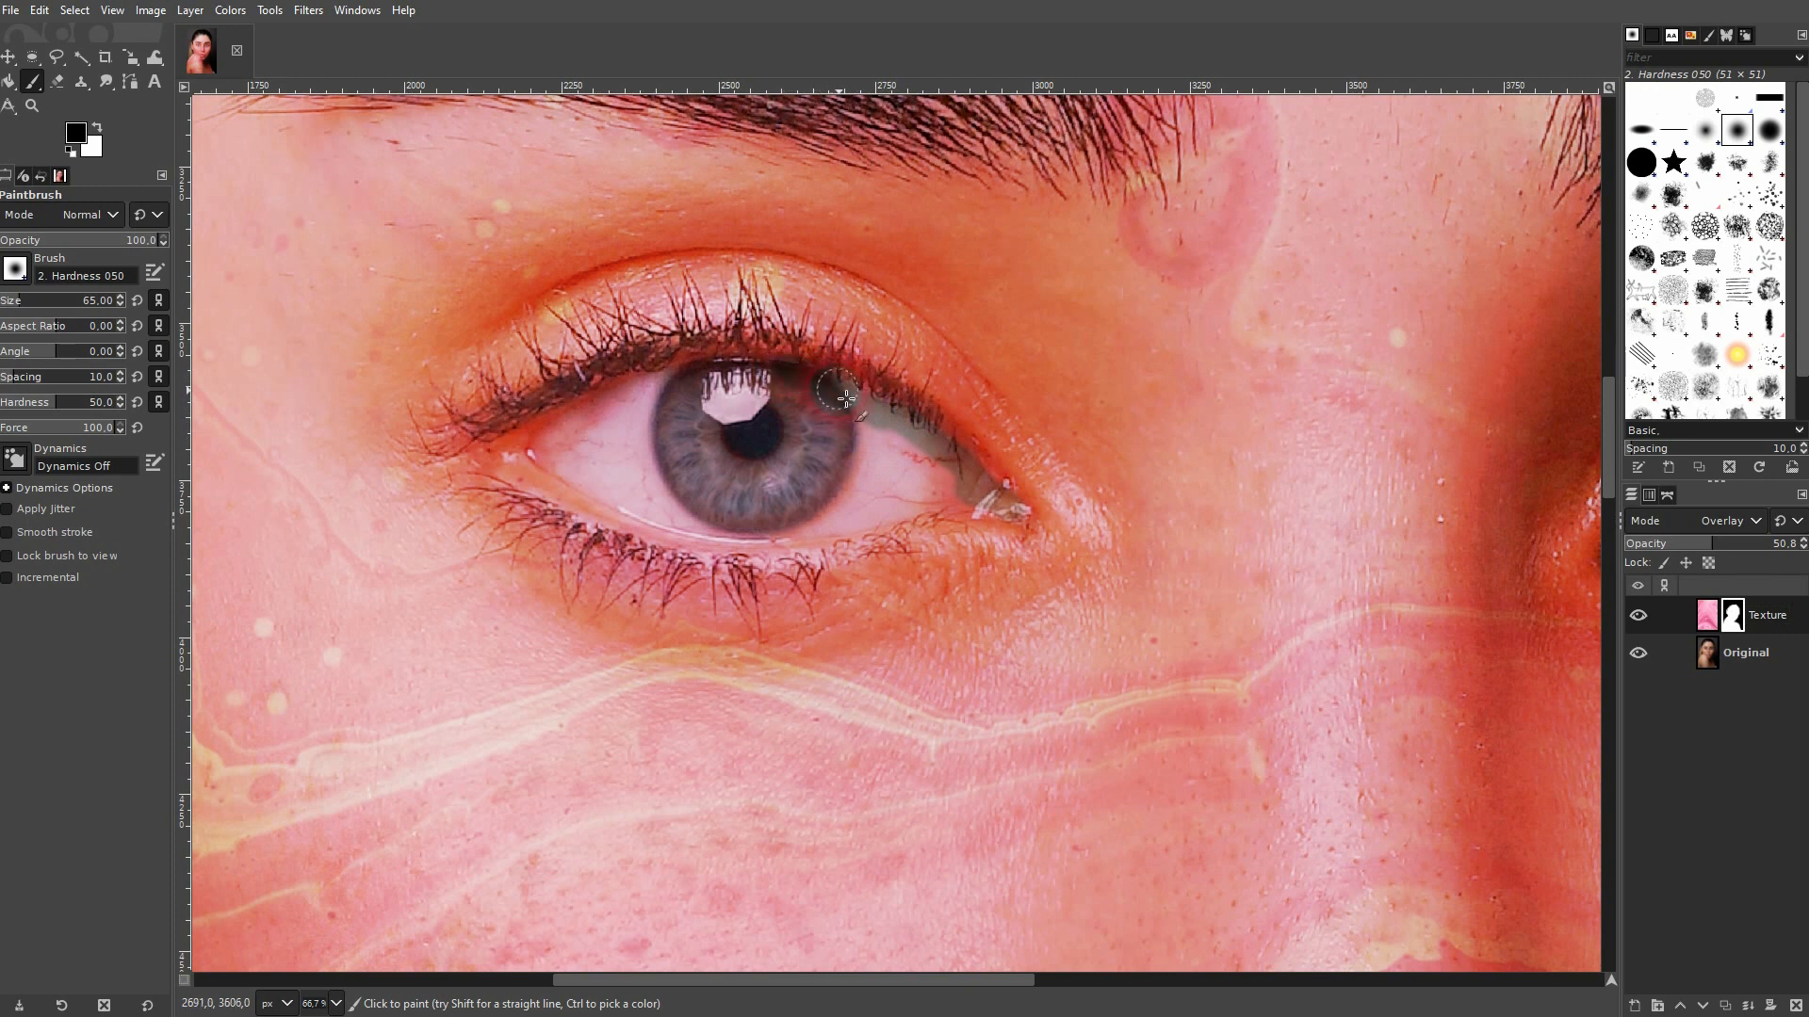
pyautogui.moveTo(775, 365)
pyautogui.mouseDown()
pyautogui.moveTo(648, 372)
pyautogui.moveTo(487, 457)
pyautogui.moveTo(567, 500)
pyautogui.moveTo(529, 456)
pyautogui.moveTo(704, 395)
pyautogui.moveTo(552, 413)
pyautogui.moveTo(530, 433)
pyautogui.moveTo(571, 435)
pyautogui.moveTo(644, 389)
pyautogui.moveTo(782, 385)
pyautogui.moveTo(833, 412)
pyautogui.moveTo(632, 431)
pyautogui.moveTo(886, 455)
pyautogui.moveTo(863, 433)
pyautogui.moveTo(899, 437)
pyautogui.moveTo(670, 443)
pyautogui.moveTo(806, 476)
pyautogui.moveTo(639, 500)
pyautogui.moveTo(638, 474)
pyautogui.moveTo(668, 480)
pyautogui.moveTo(629, 452)
pyautogui.moveTo(599, 448)
pyautogui.moveTo(626, 498)
pyautogui.moveTo(561, 460)
pyautogui.moveTo(603, 490)
pyautogui.moveTo(562, 481)
pyautogui.moveTo(734, 535)
pyautogui.moveTo(869, 537)
pyautogui.moveTo(1004, 509)
pyautogui.moveTo(766, 531)
pyautogui.moveTo(866, 521)
pyautogui.moveTo(860, 486)
pyautogui.moveTo(660, 521)
pyautogui.moveTo(864, 494)
pyautogui.mouseUp()
pyautogui.moveTo(715, 508)
pyautogui.mouseDown()
pyautogui.moveTo(961, 485)
pyautogui.moveTo(918, 450)
pyautogui.moveTo(1007, 508)
pyautogui.moveTo(865, 553)
pyautogui.moveTo(755, 559)
pyautogui.moveTo(599, 528)
pyautogui.moveTo(497, 468)
pyautogui.mouseUp()
pyautogui.moveTo(710, 359)
pyautogui.mouseDown()
pyautogui.moveTo(809, 355)
pyautogui.moveTo(903, 395)
pyautogui.mouseUp()
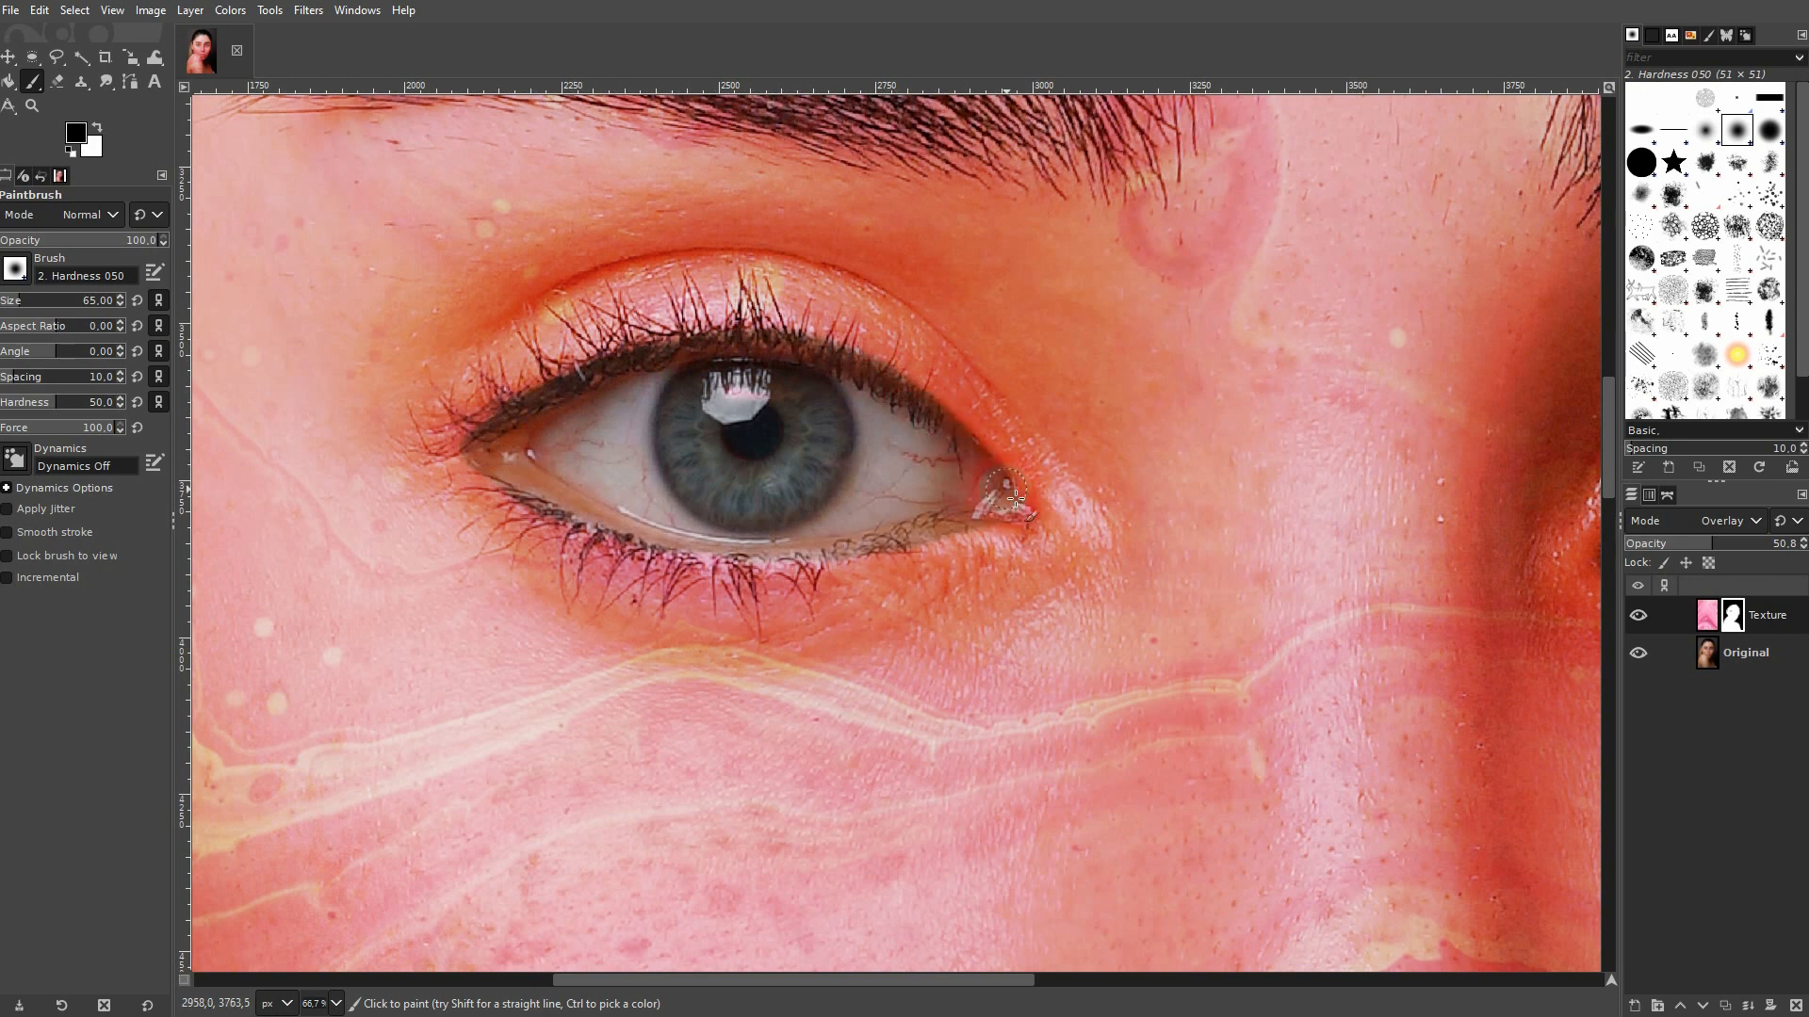
# - Paint black on the Texture mask over the eyeball on the image's right side to clear the texture from it
pyautogui.scroll(-3, 985, 609)
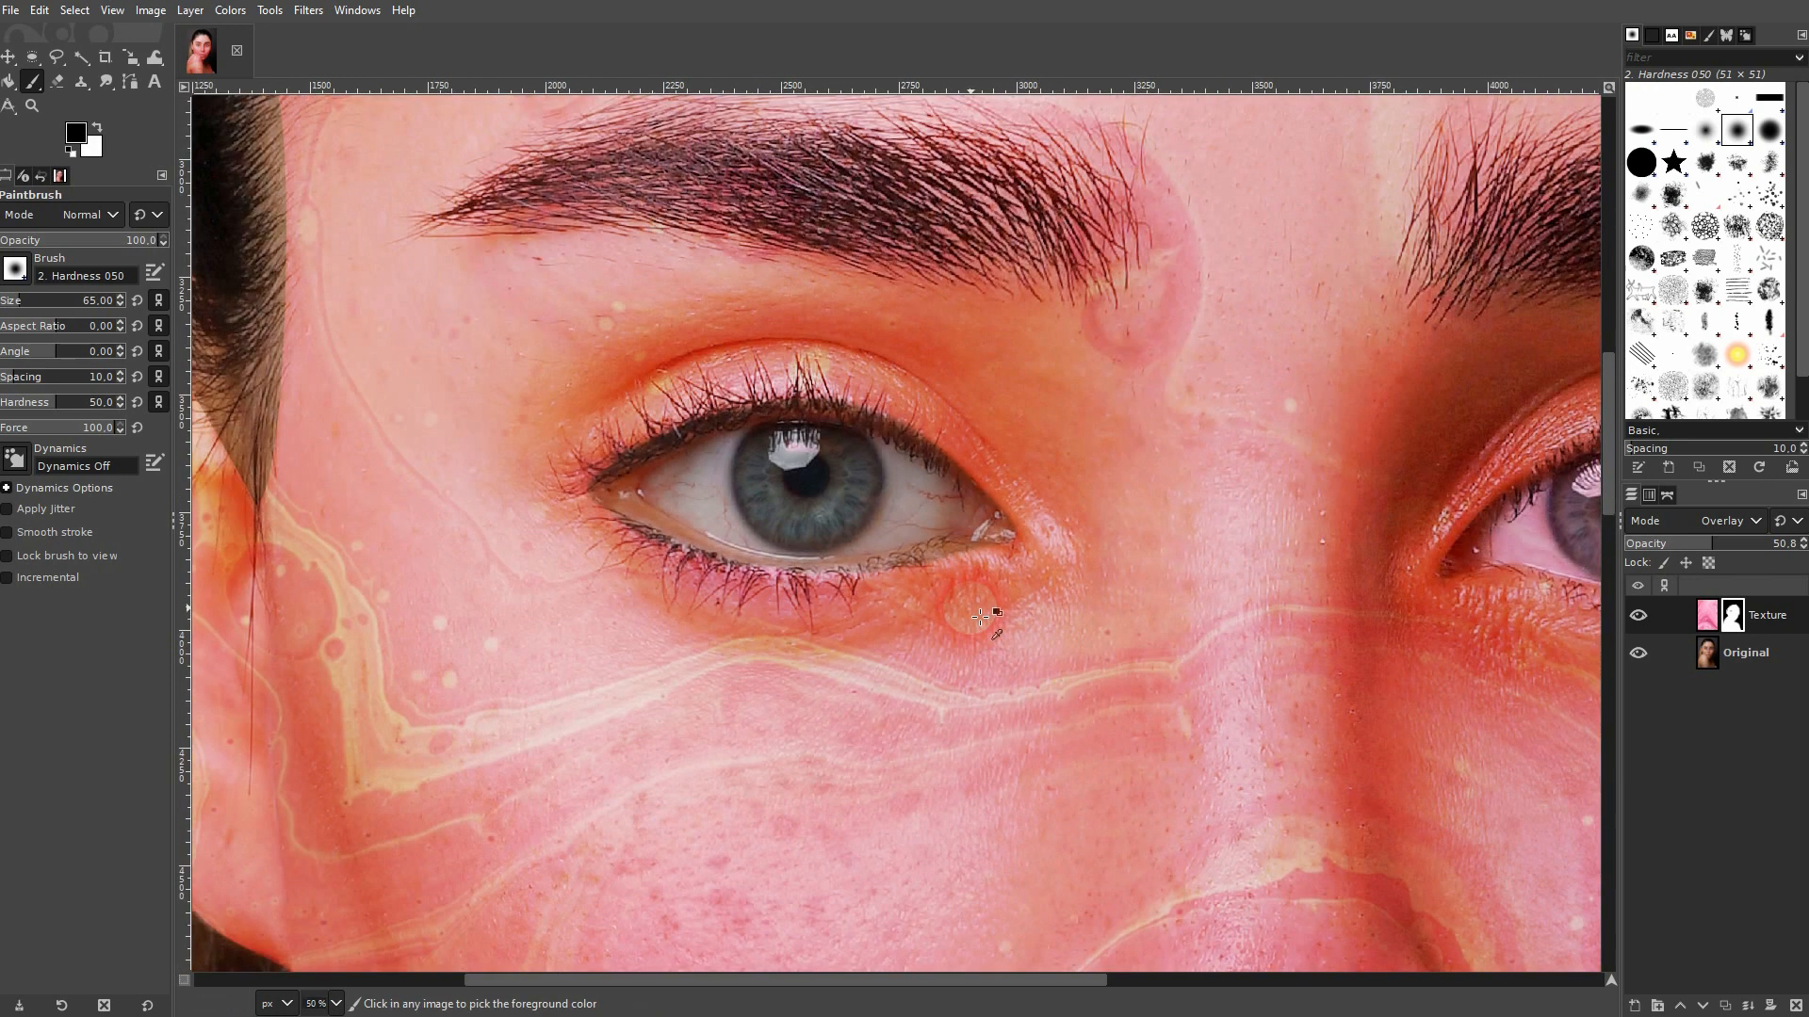
pyautogui.scroll(-1, 986, 614)
pyautogui.scroll(5, 1412, 444)
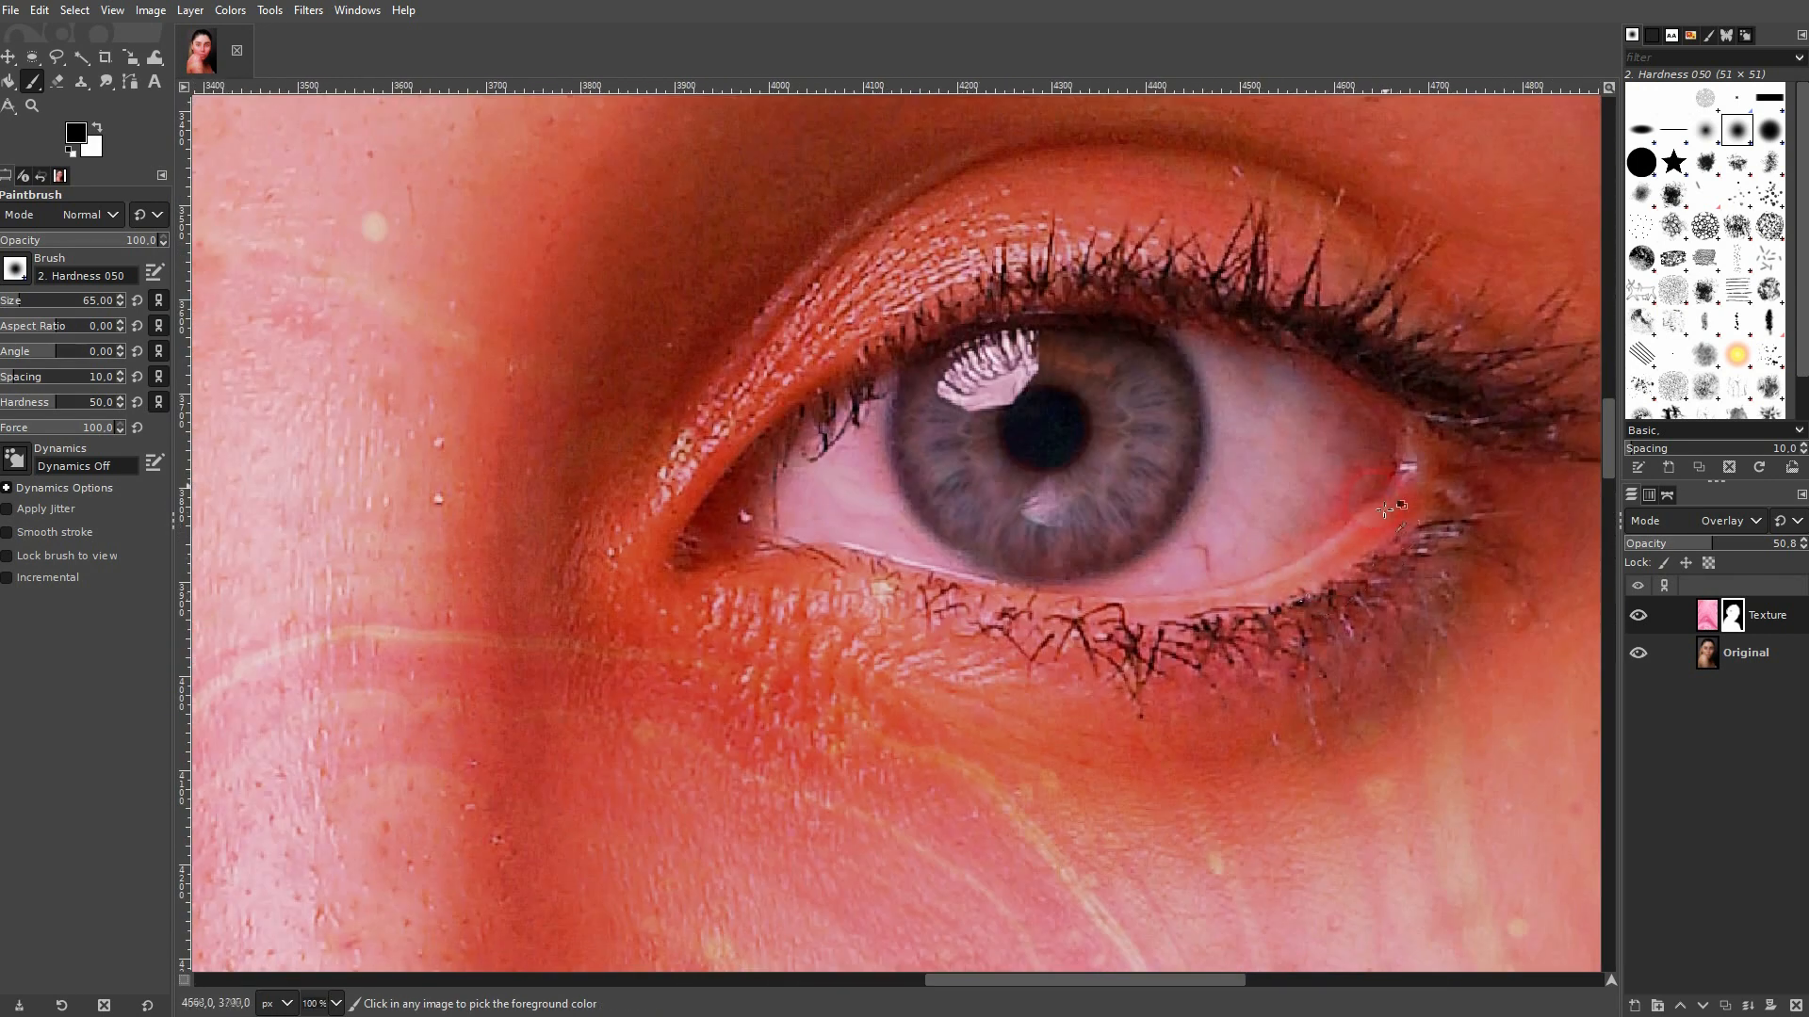
pyautogui.moveTo(1412, 444)
pyautogui.mouseDown()
pyautogui.moveTo(1240, 340)
pyautogui.moveTo(1106, 327)
pyautogui.moveTo(973, 335)
pyautogui.moveTo(773, 482)
pyautogui.mouseUp()
pyautogui.moveTo(703, 567)
pyautogui.mouseDown()
pyautogui.moveTo(797, 546)
pyautogui.moveTo(889, 560)
pyautogui.moveTo(773, 531)
pyautogui.moveTo(977, 425)
pyautogui.moveTo(1090, 397)
pyautogui.moveTo(829, 488)
pyautogui.moveTo(1088, 369)
pyautogui.moveTo(1219, 366)
pyautogui.moveTo(1367, 436)
pyautogui.moveTo(1407, 424)
pyautogui.moveTo(1407, 509)
pyautogui.moveTo(1307, 593)
pyautogui.moveTo(1109, 609)
pyautogui.moveTo(834, 524)
pyautogui.moveTo(1108, 454)
pyautogui.moveTo(883, 519)
pyautogui.moveTo(1022, 552)
pyautogui.moveTo(926, 505)
pyautogui.moveTo(1194, 462)
pyautogui.moveTo(974, 529)
pyautogui.moveTo(1188, 489)
pyautogui.moveTo(1157, 440)
pyautogui.moveTo(1266, 384)
pyautogui.mouseUp()
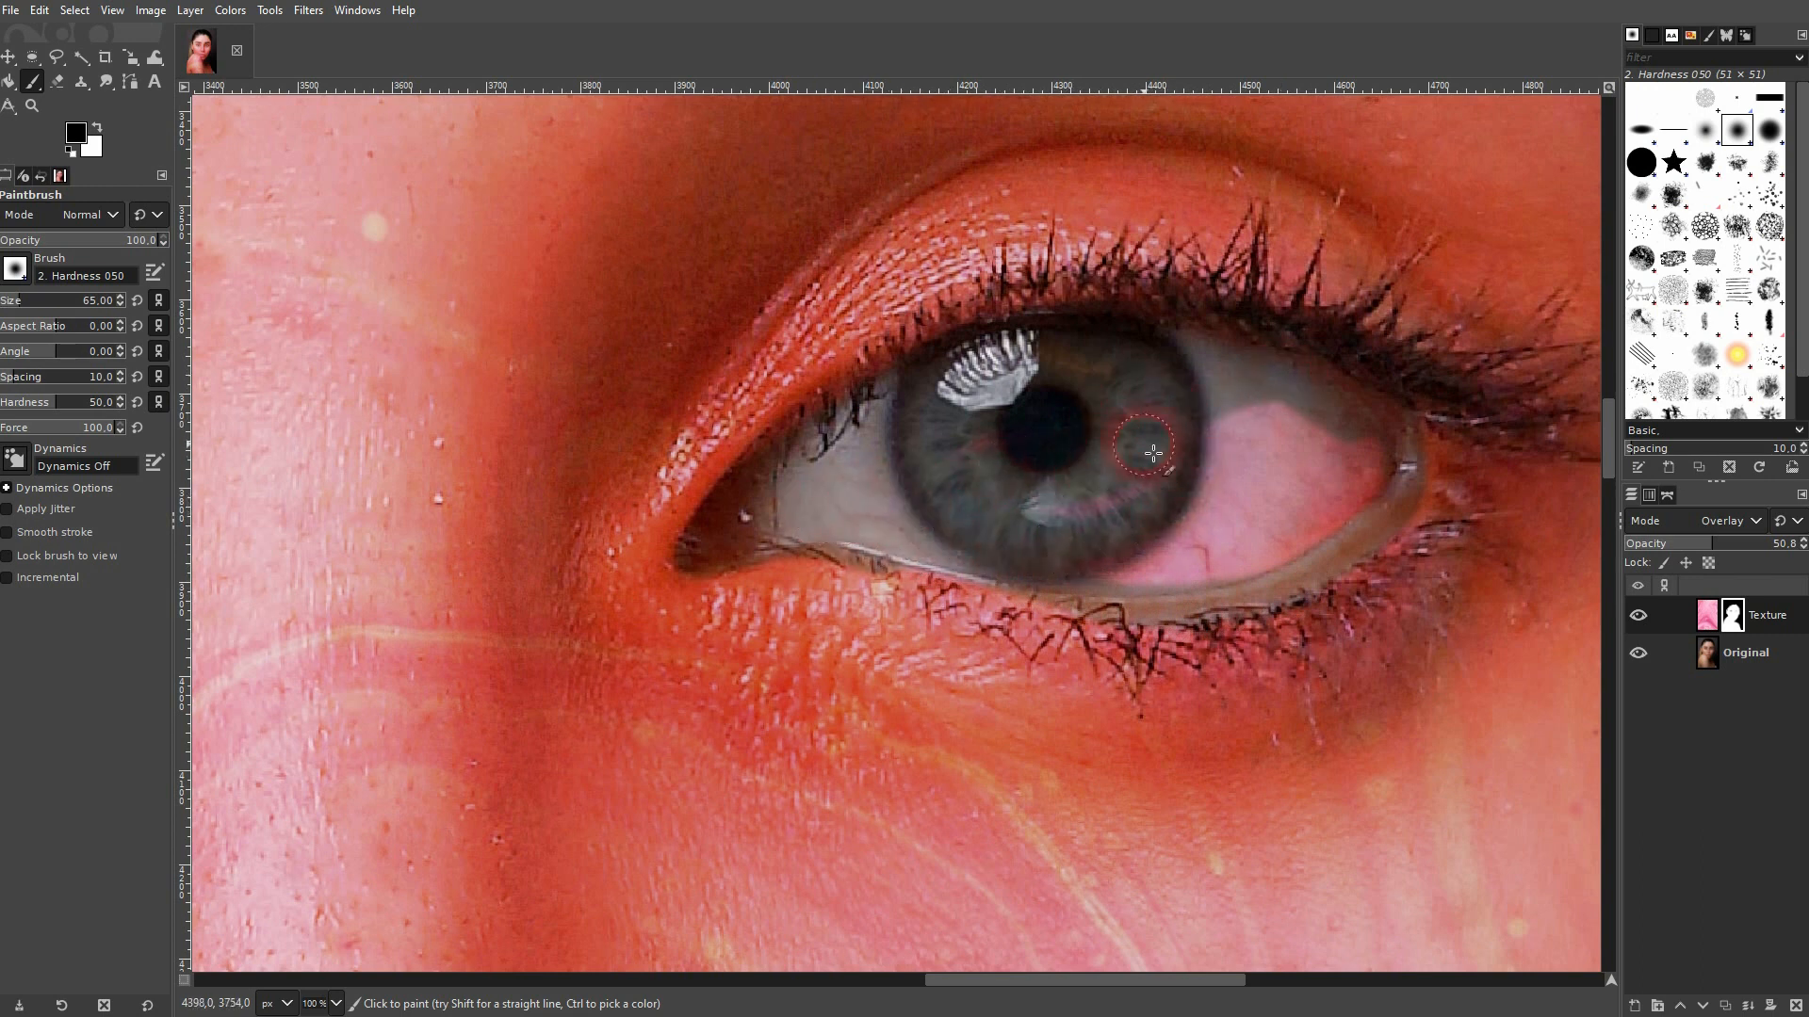
pyautogui.moveTo(1130, 517)
pyautogui.mouseDown()
pyautogui.moveTo(1238, 476)
pyautogui.moveTo(1111, 583)
pyautogui.moveTo(1232, 580)
pyautogui.moveTo(1393, 485)
pyautogui.moveTo(1305, 573)
pyautogui.moveTo(1265, 586)
pyautogui.moveTo(1366, 527)
pyautogui.moveTo(1389, 466)
pyautogui.moveTo(1245, 499)
pyautogui.moveTo(1368, 475)
pyautogui.moveTo(1273, 467)
pyautogui.moveTo(1332, 445)
pyautogui.moveTo(1259, 420)
pyautogui.moveTo(1217, 489)
pyautogui.mouseUp()
pyautogui.moveTo(1362, 477)
pyautogui.mouseDown()
pyautogui.moveTo(1192, 572)
pyautogui.moveTo(1133, 576)
pyautogui.moveTo(1277, 512)
pyautogui.moveTo(1155, 564)
pyautogui.moveTo(1203, 552)
pyautogui.moveTo(1131, 608)
pyautogui.moveTo(787, 561)
pyautogui.moveTo(723, 569)
pyautogui.moveTo(882, 578)
pyautogui.moveTo(1057, 627)
pyautogui.mouseUp()
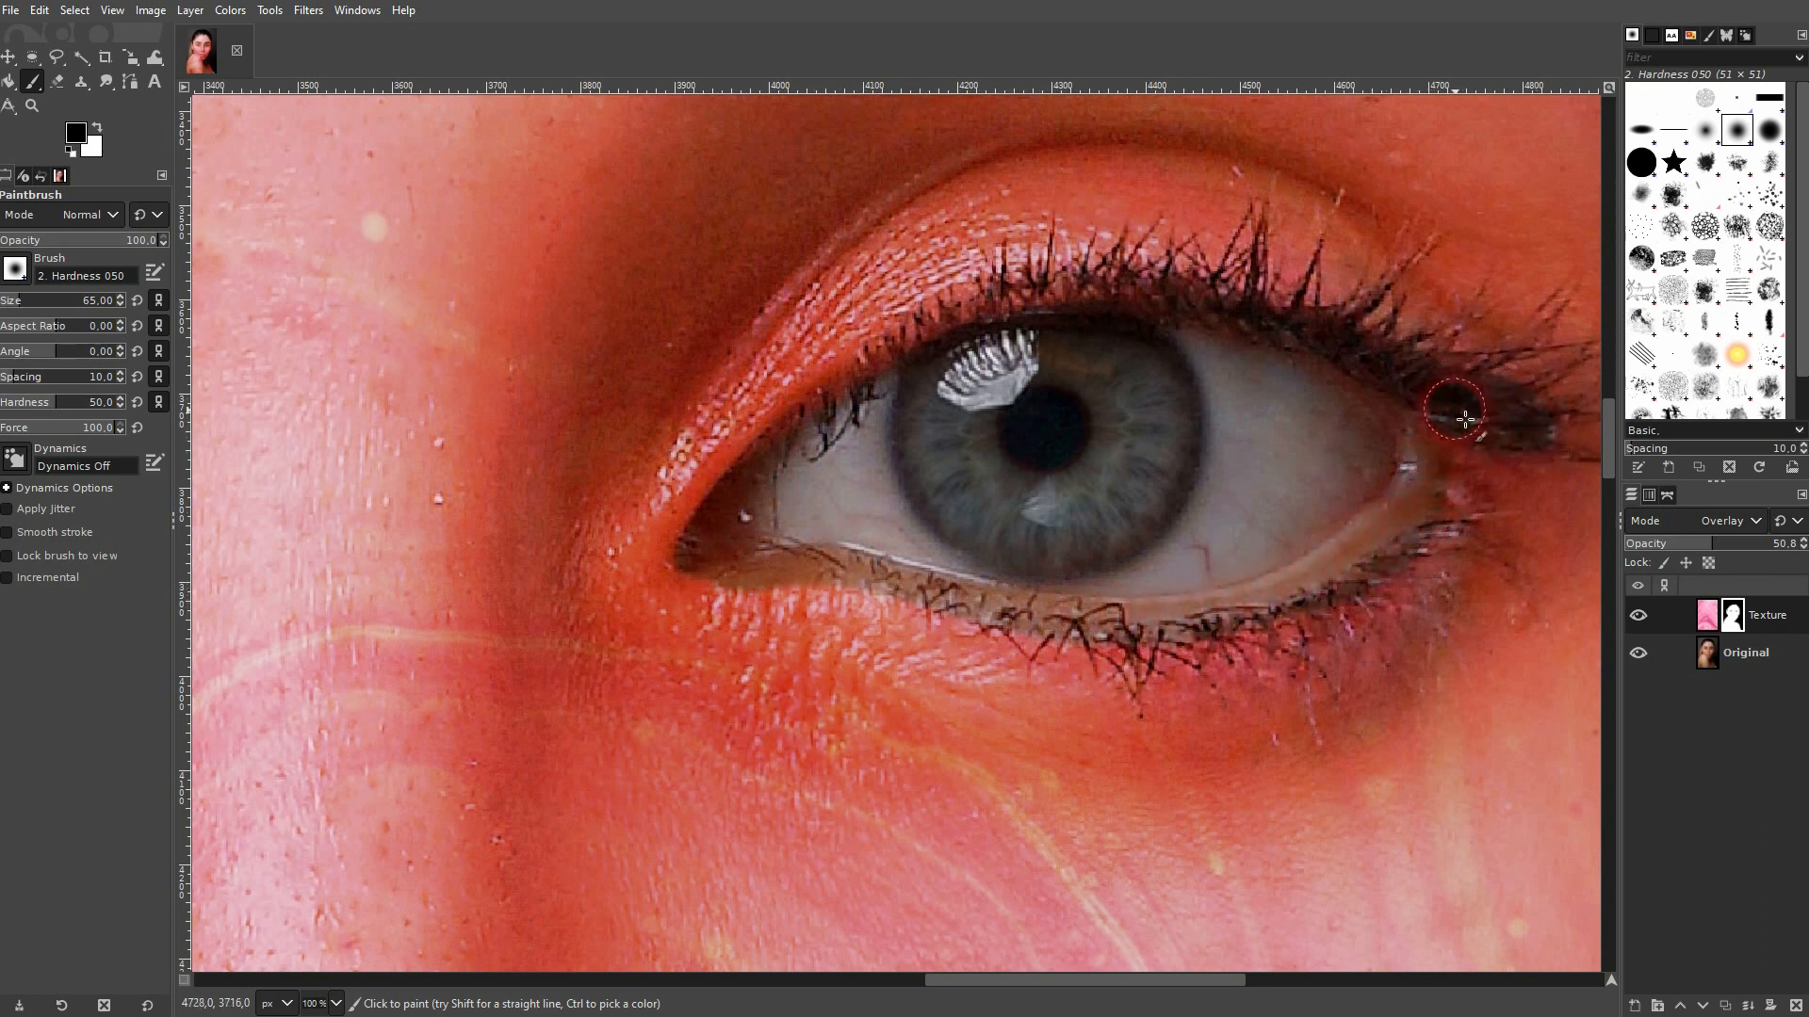
# - Paint the mask black along the upper and lower lash lines of the eye on the image's right side
pyautogui.moveTo(1124, 312); pyautogui.dragTo(960, 340)
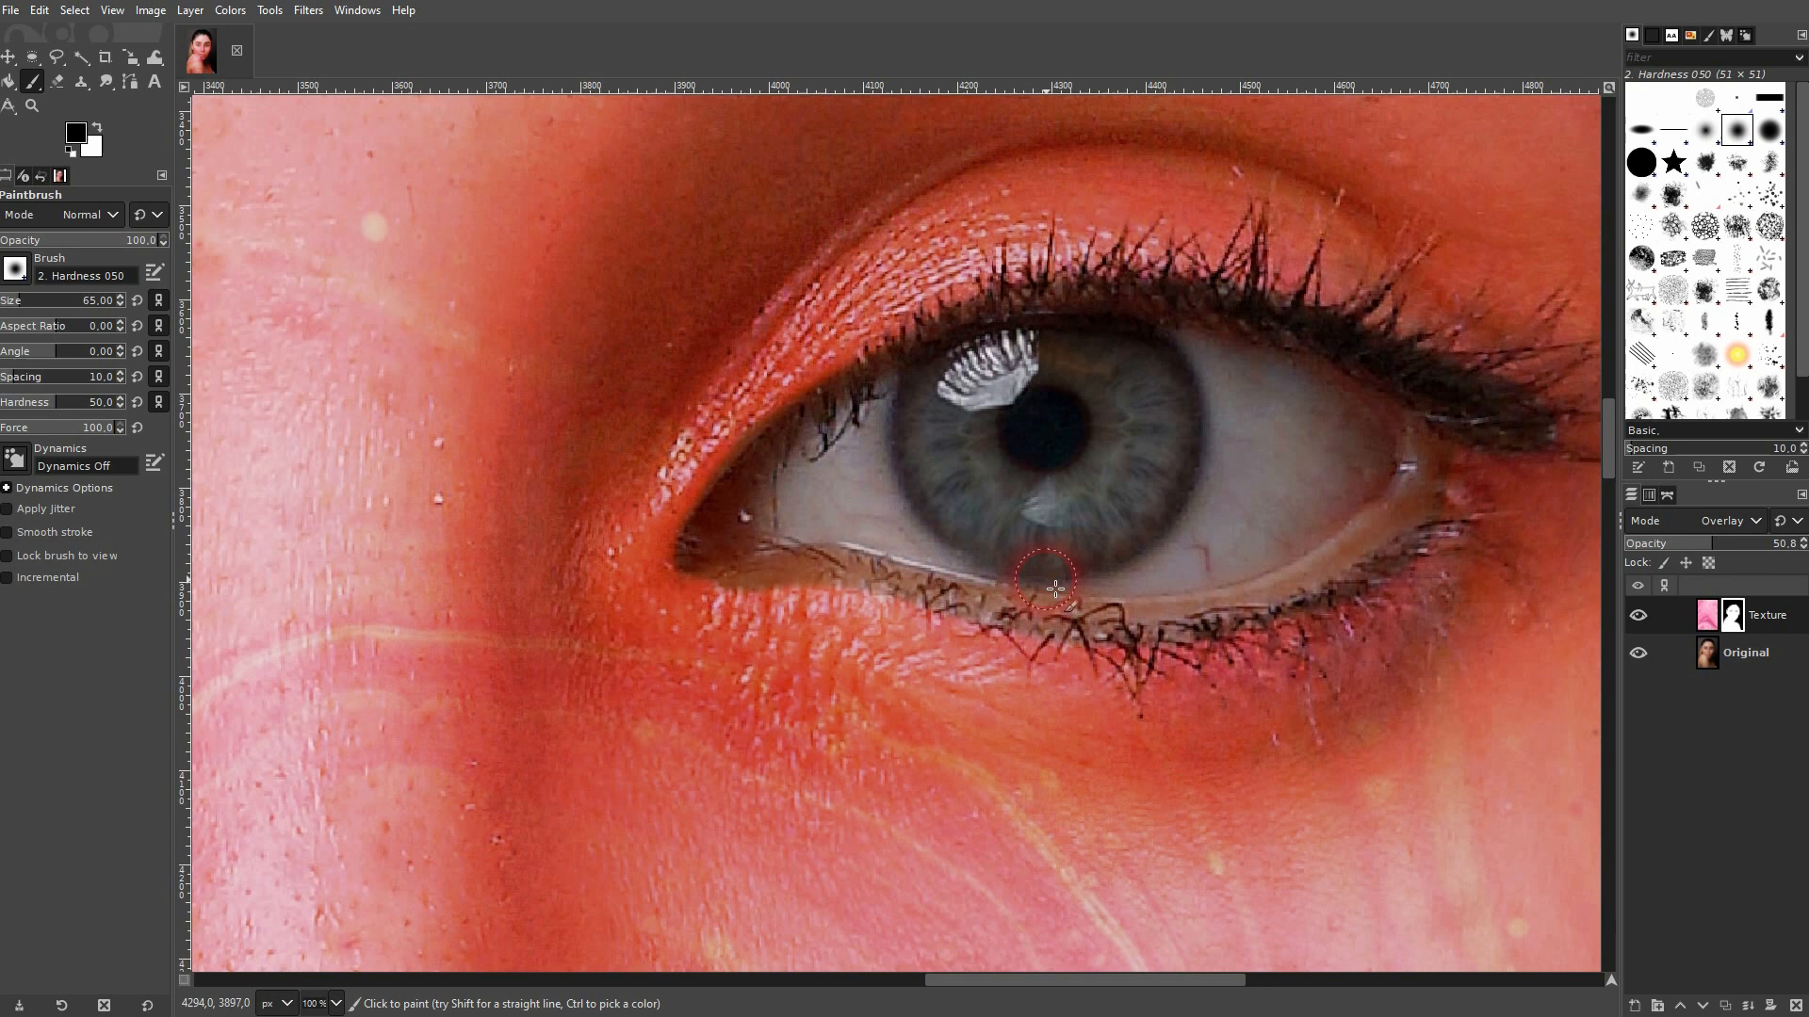
pyautogui.moveTo(1177, 653); pyautogui.dragTo(1290, 639)
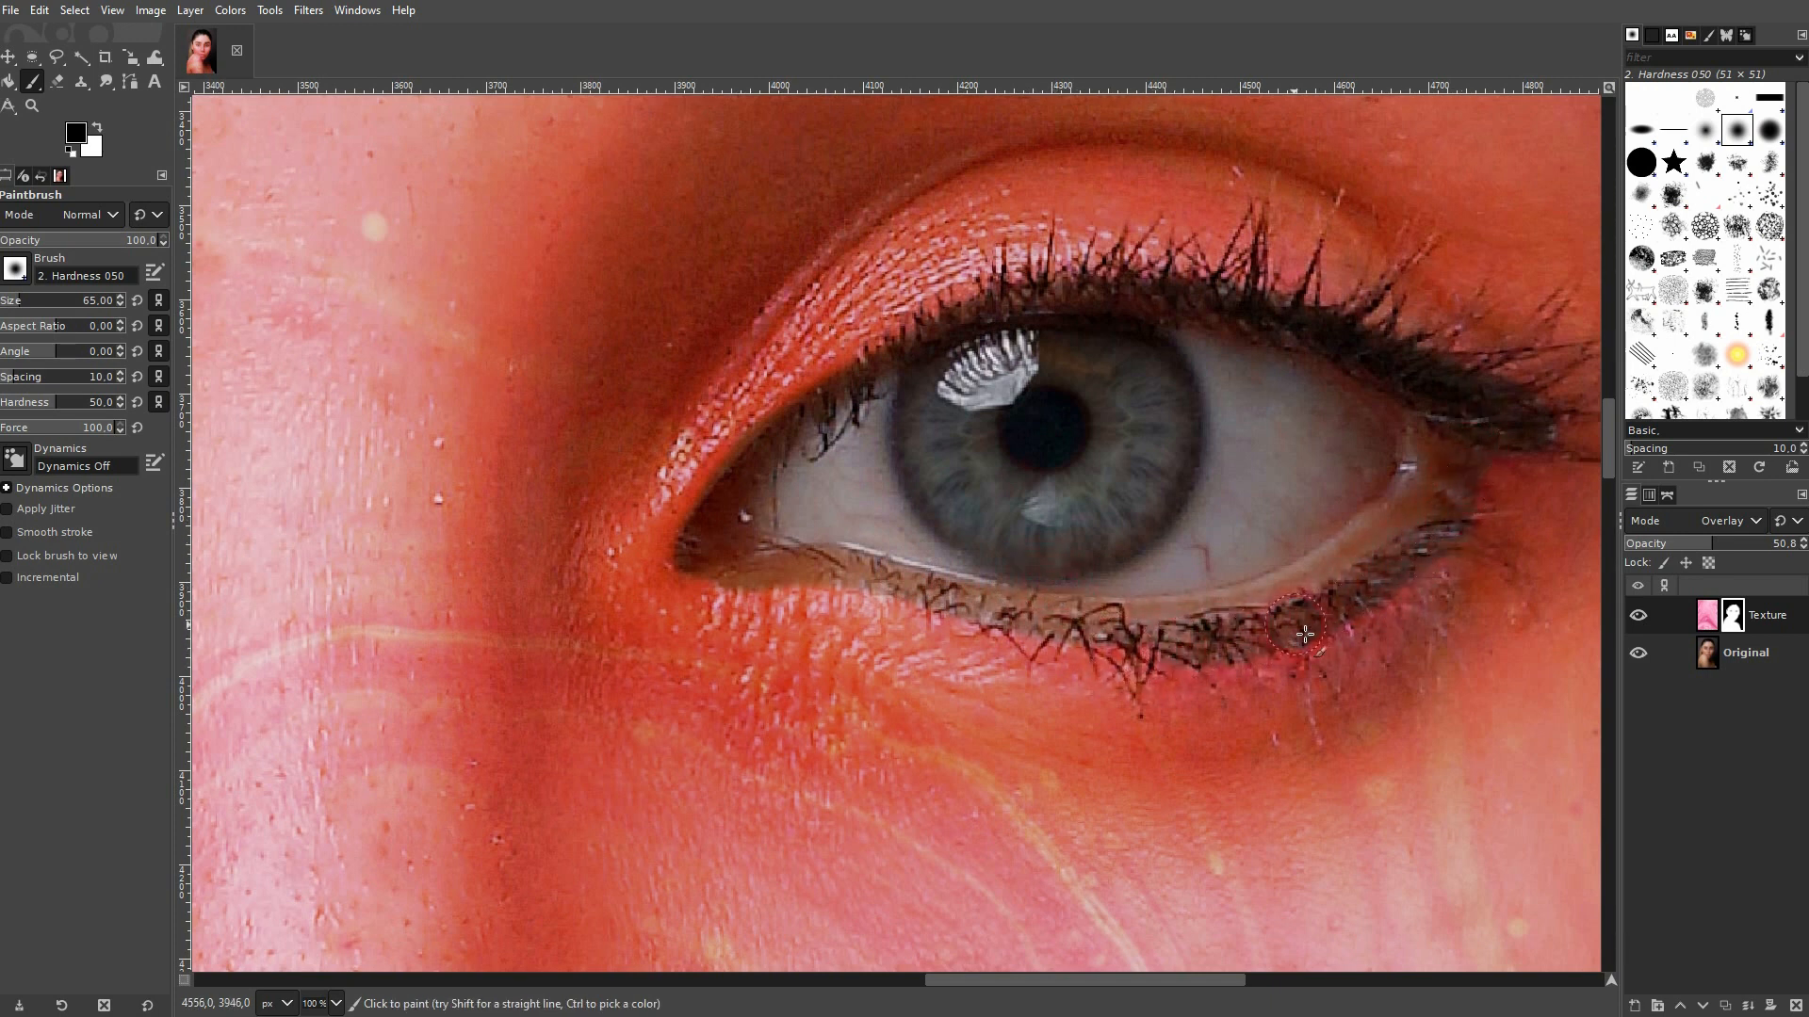
pyautogui.moveTo(1180, 660)
pyautogui.mouseDown()
pyautogui.moveTo(1065, 649)
pyautogui.moveTo(900, 578)
pyautogui.moveTo(797, 564)
pyautogui.mouseUp()
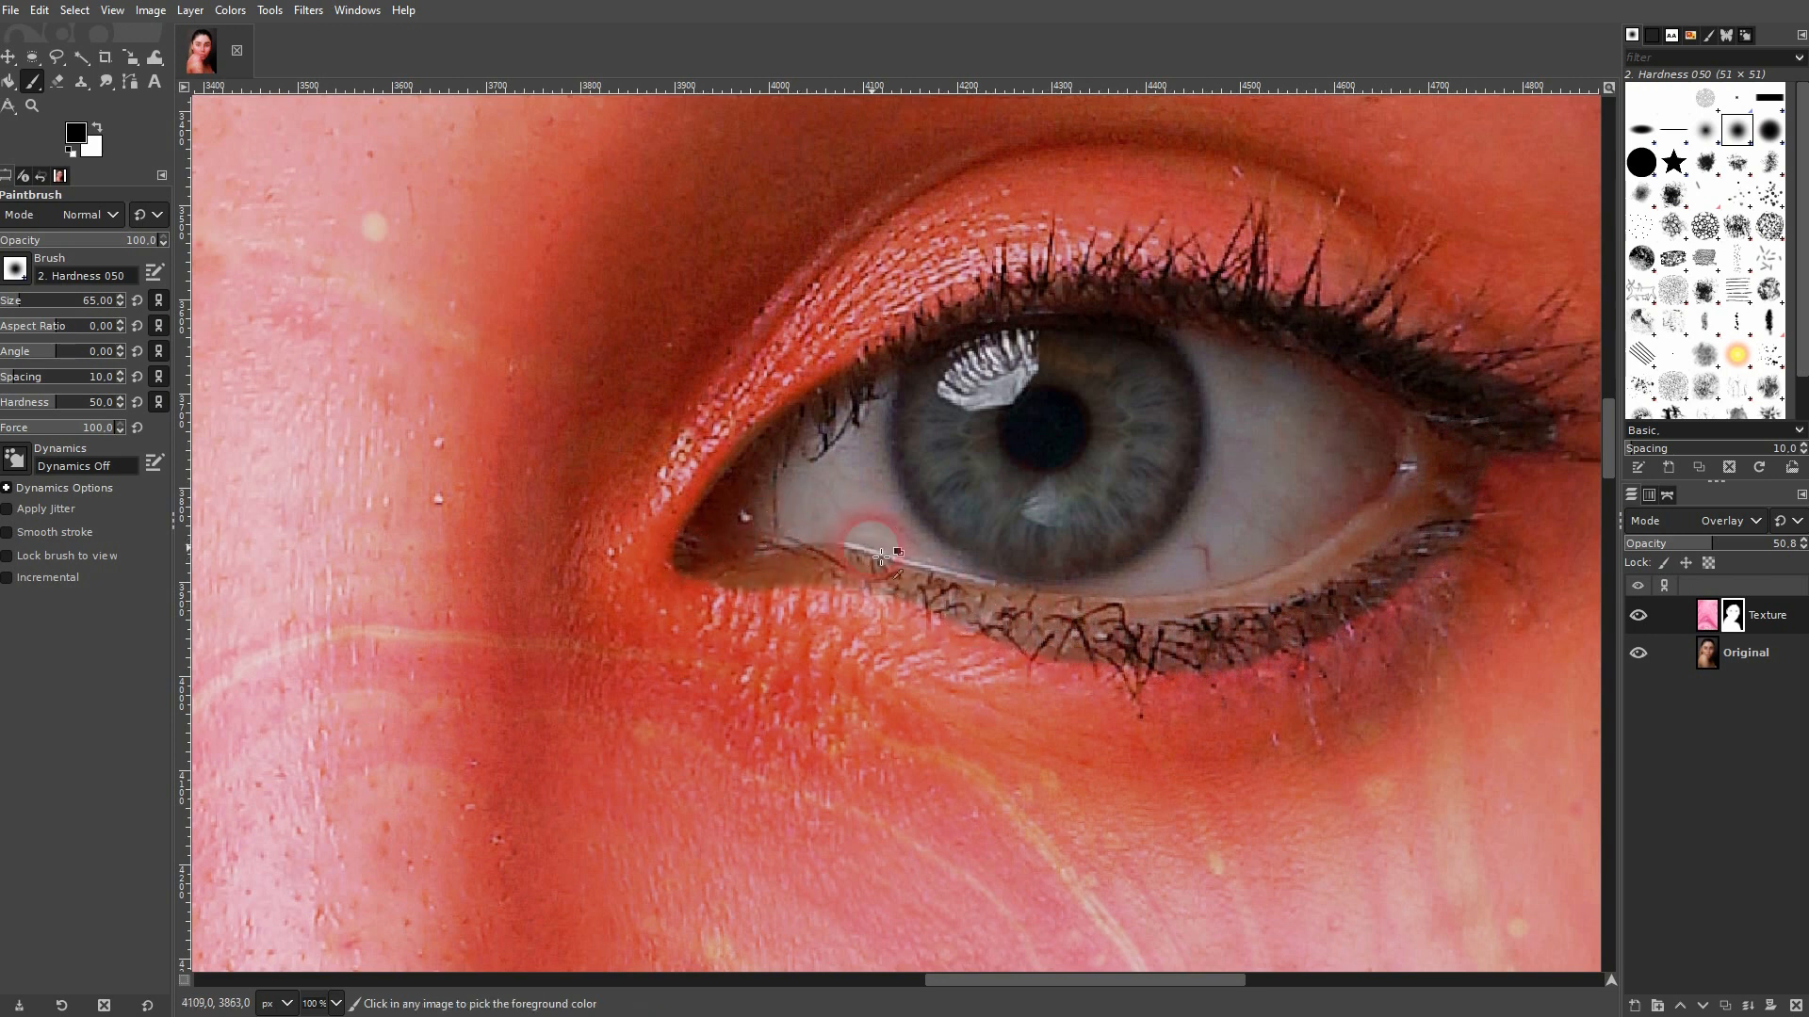
pyautogui.scroll(-5, 877, 546)
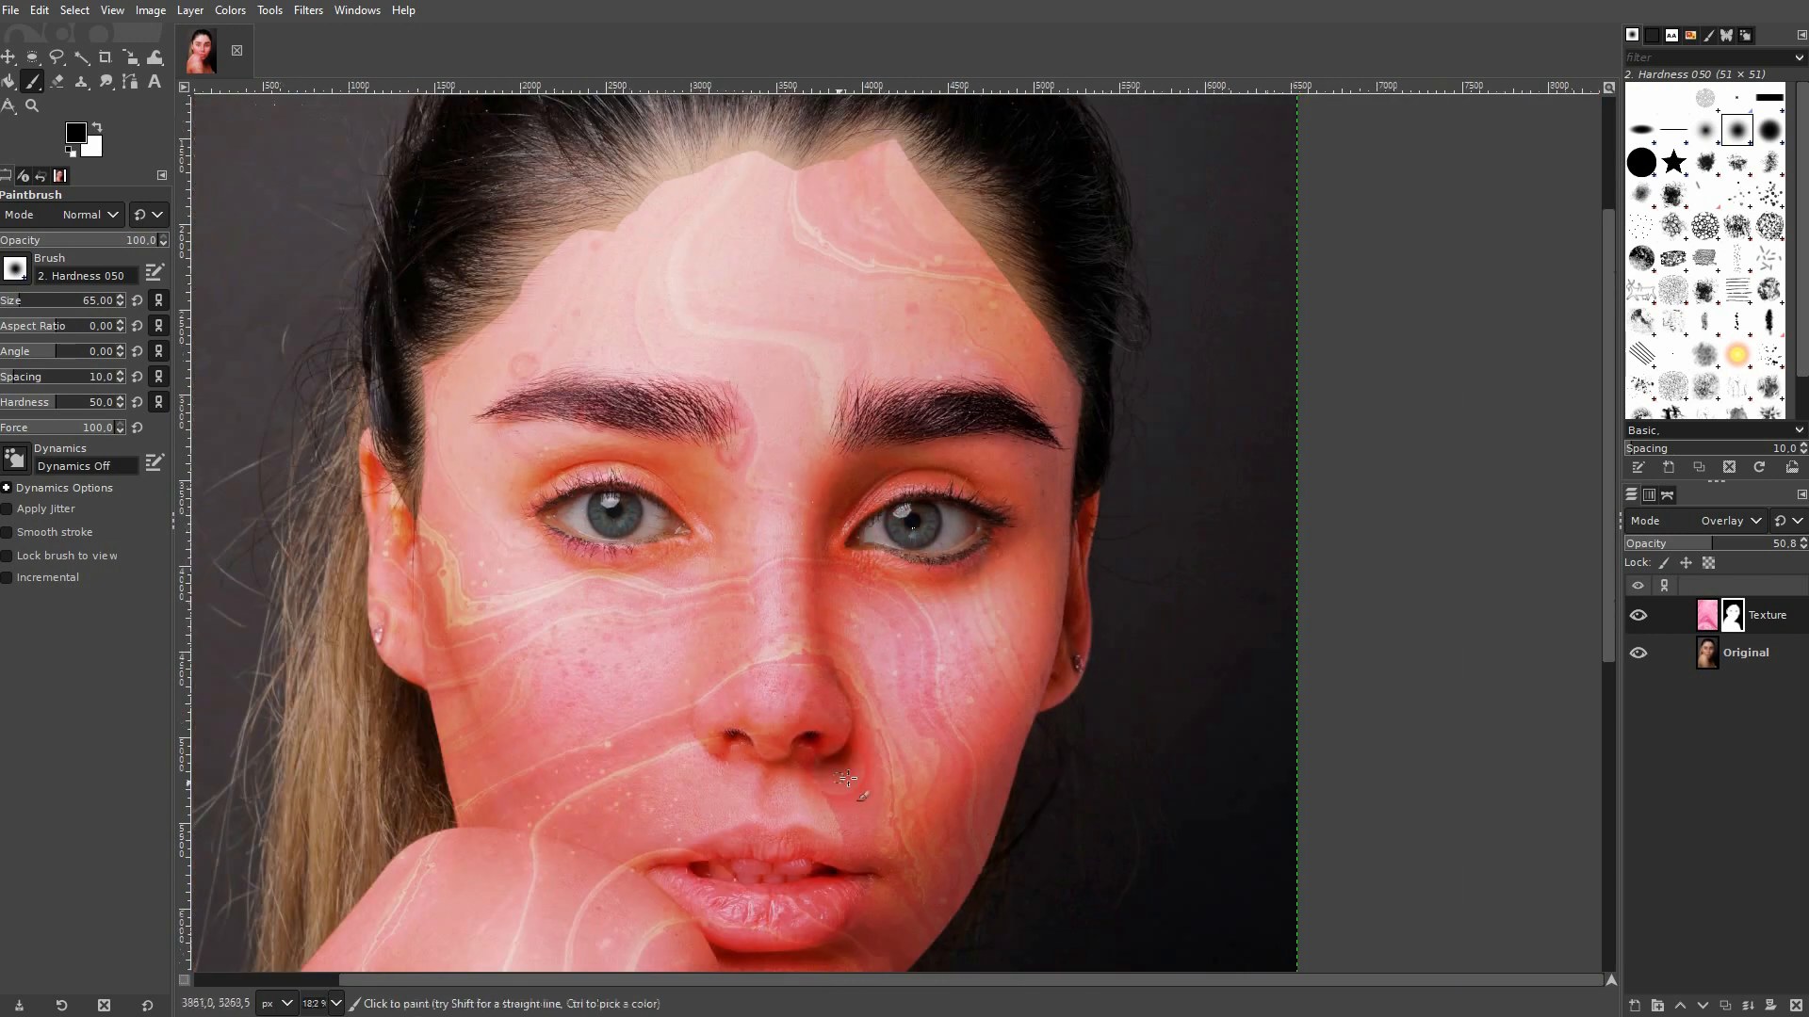
# - Paint black on the Texture mask over the teeth and mouth opening to remove the texture there
pyautogui.scroll(4, 846, 779)
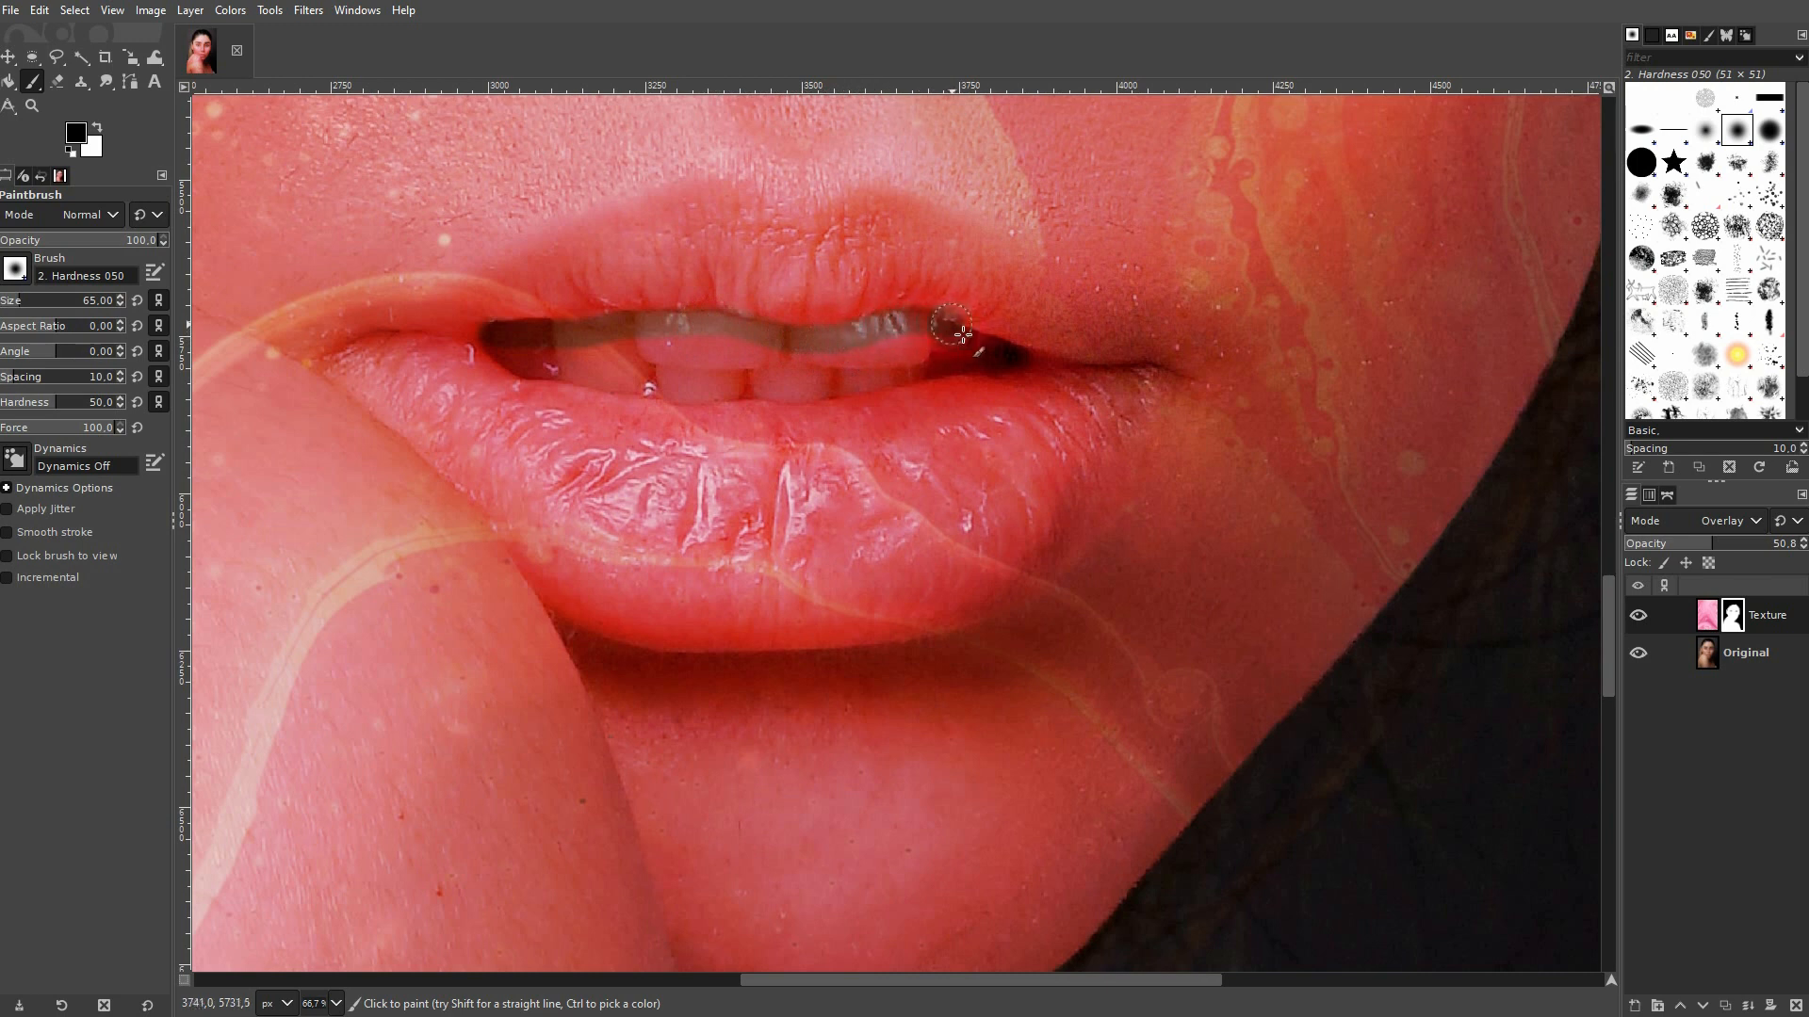
pyautogui.moveTo(978, 372); pyautogui.dragTo(808, 382)
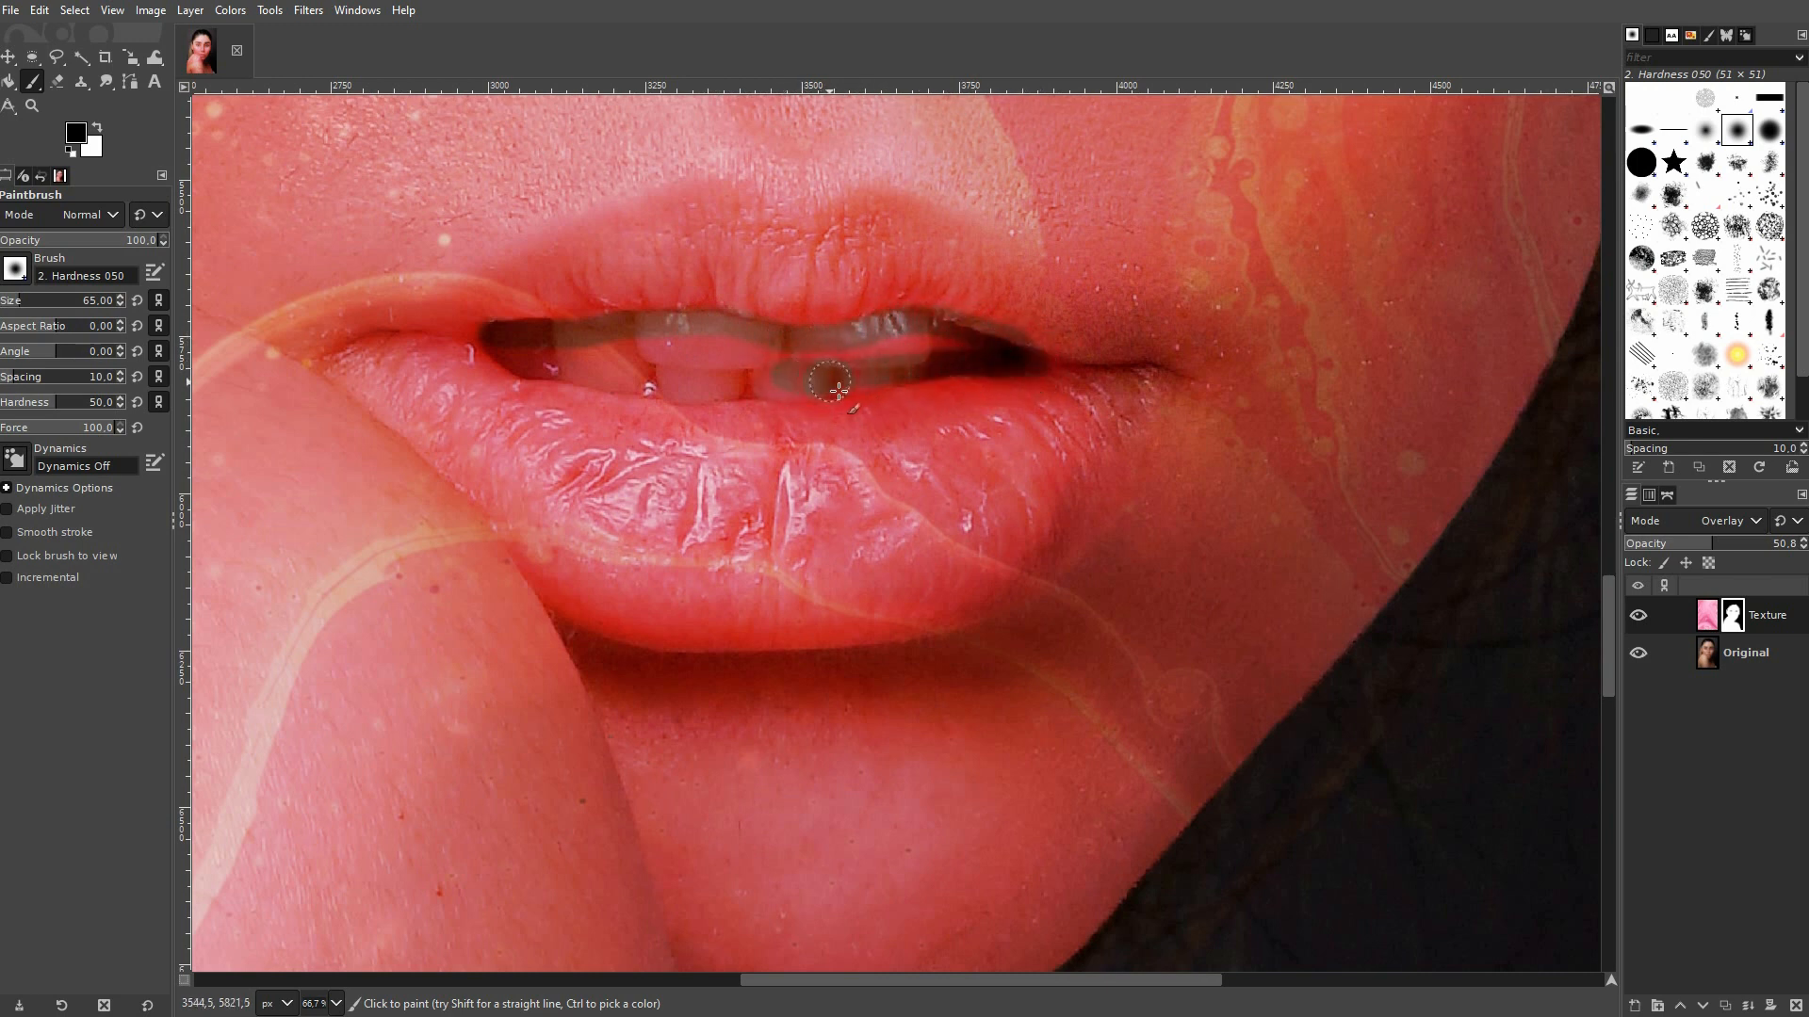
pyautogui.moveTo(684, 405); pyautogui.dragTo(561, 387)
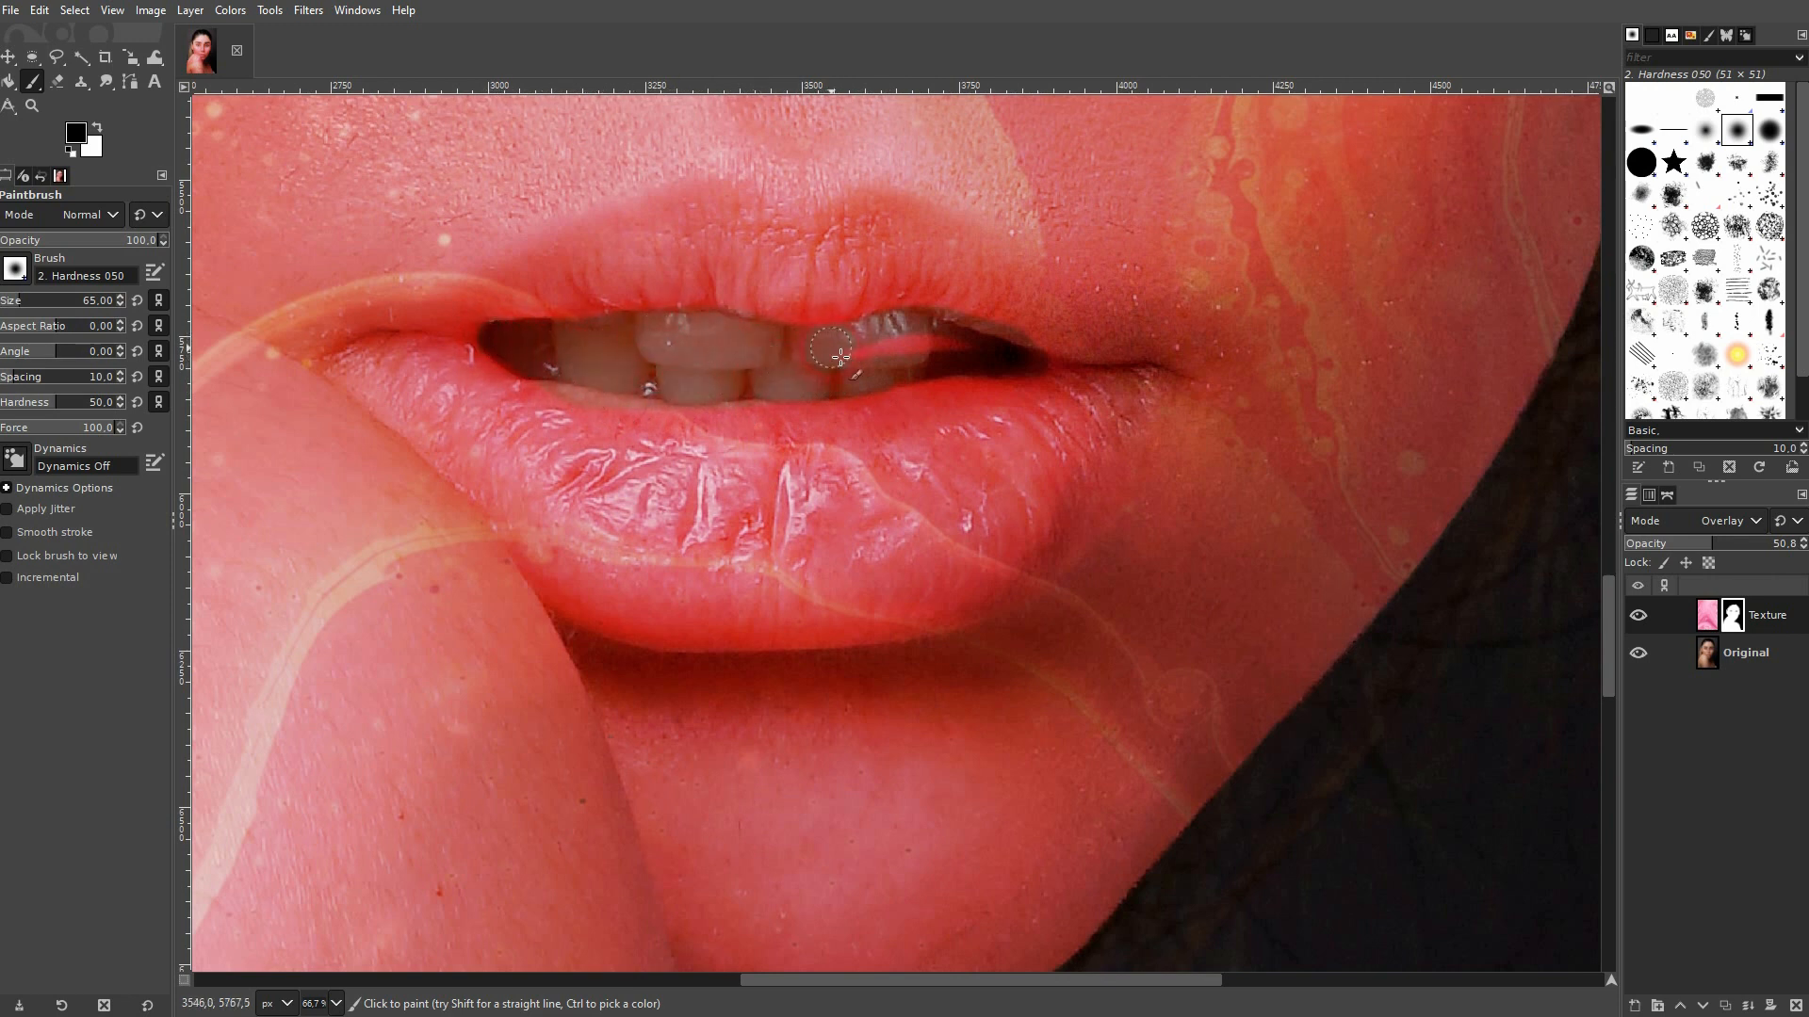
# - Enlarge the brush to size 168 and paint the Texture mask black over the whole upper lip
pyautogui.scroll(-6, 985, 357)
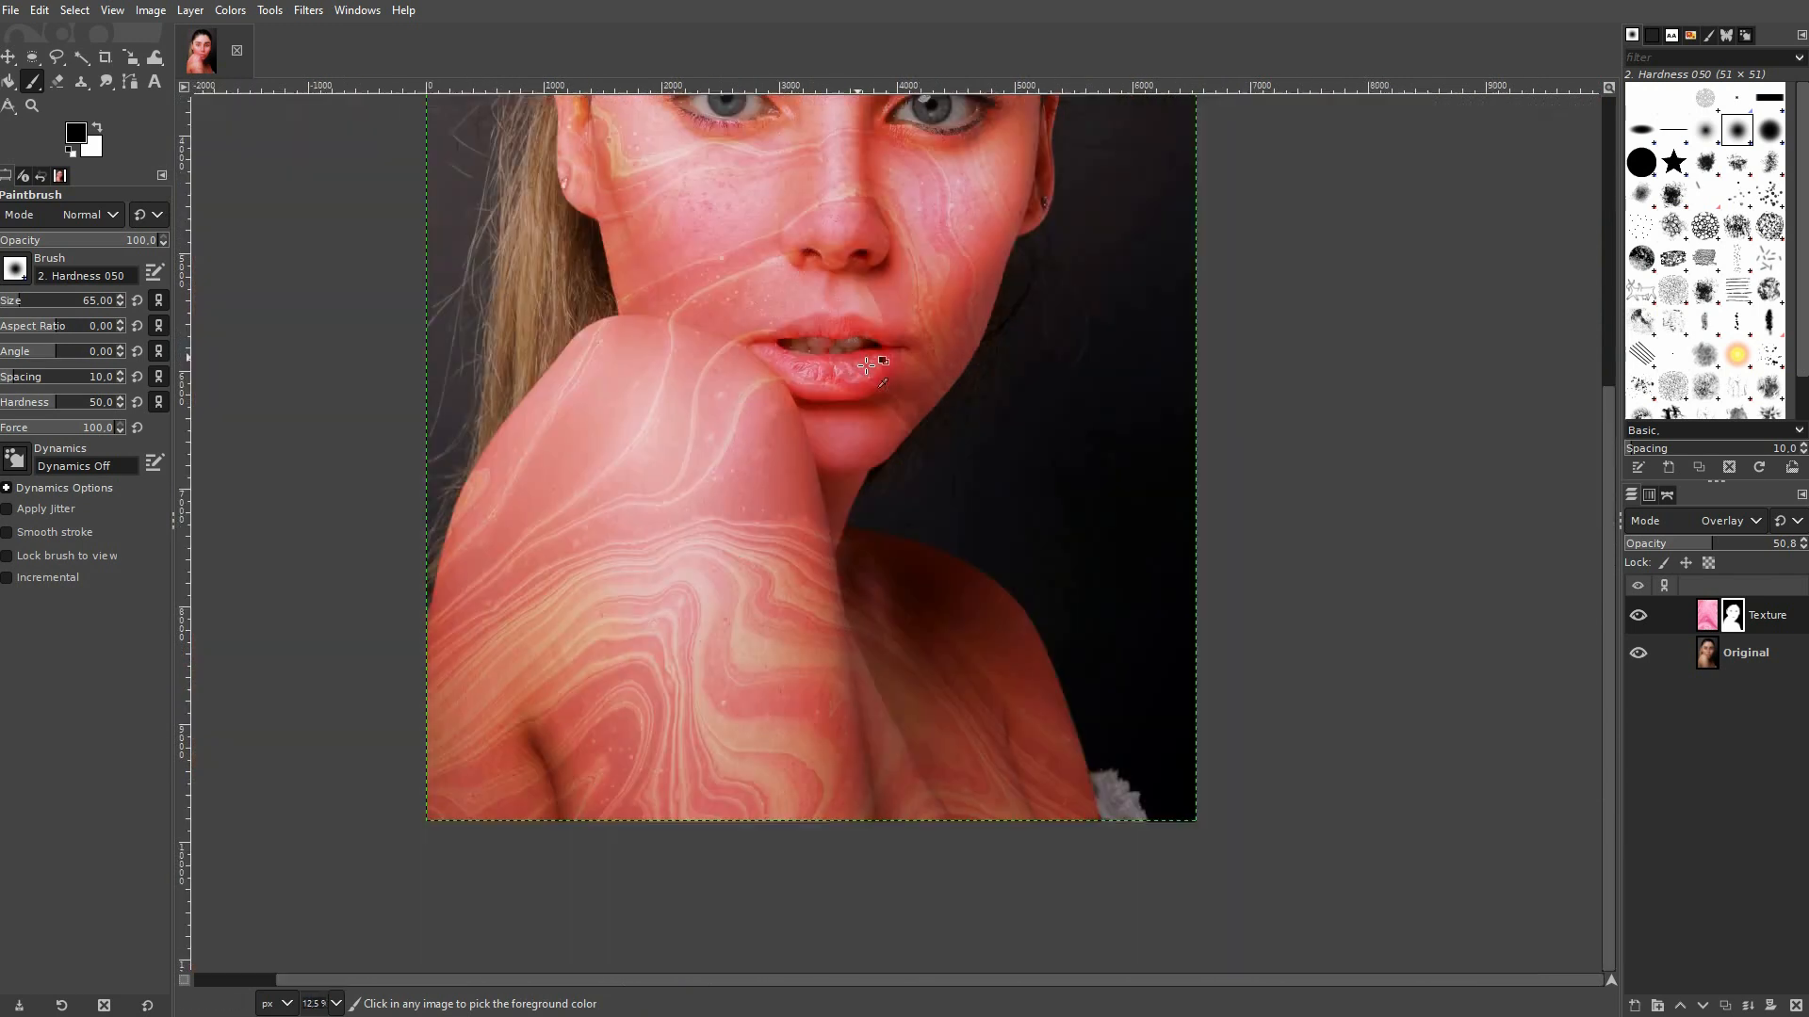
pyautogui.scroll(5, 872, 361)
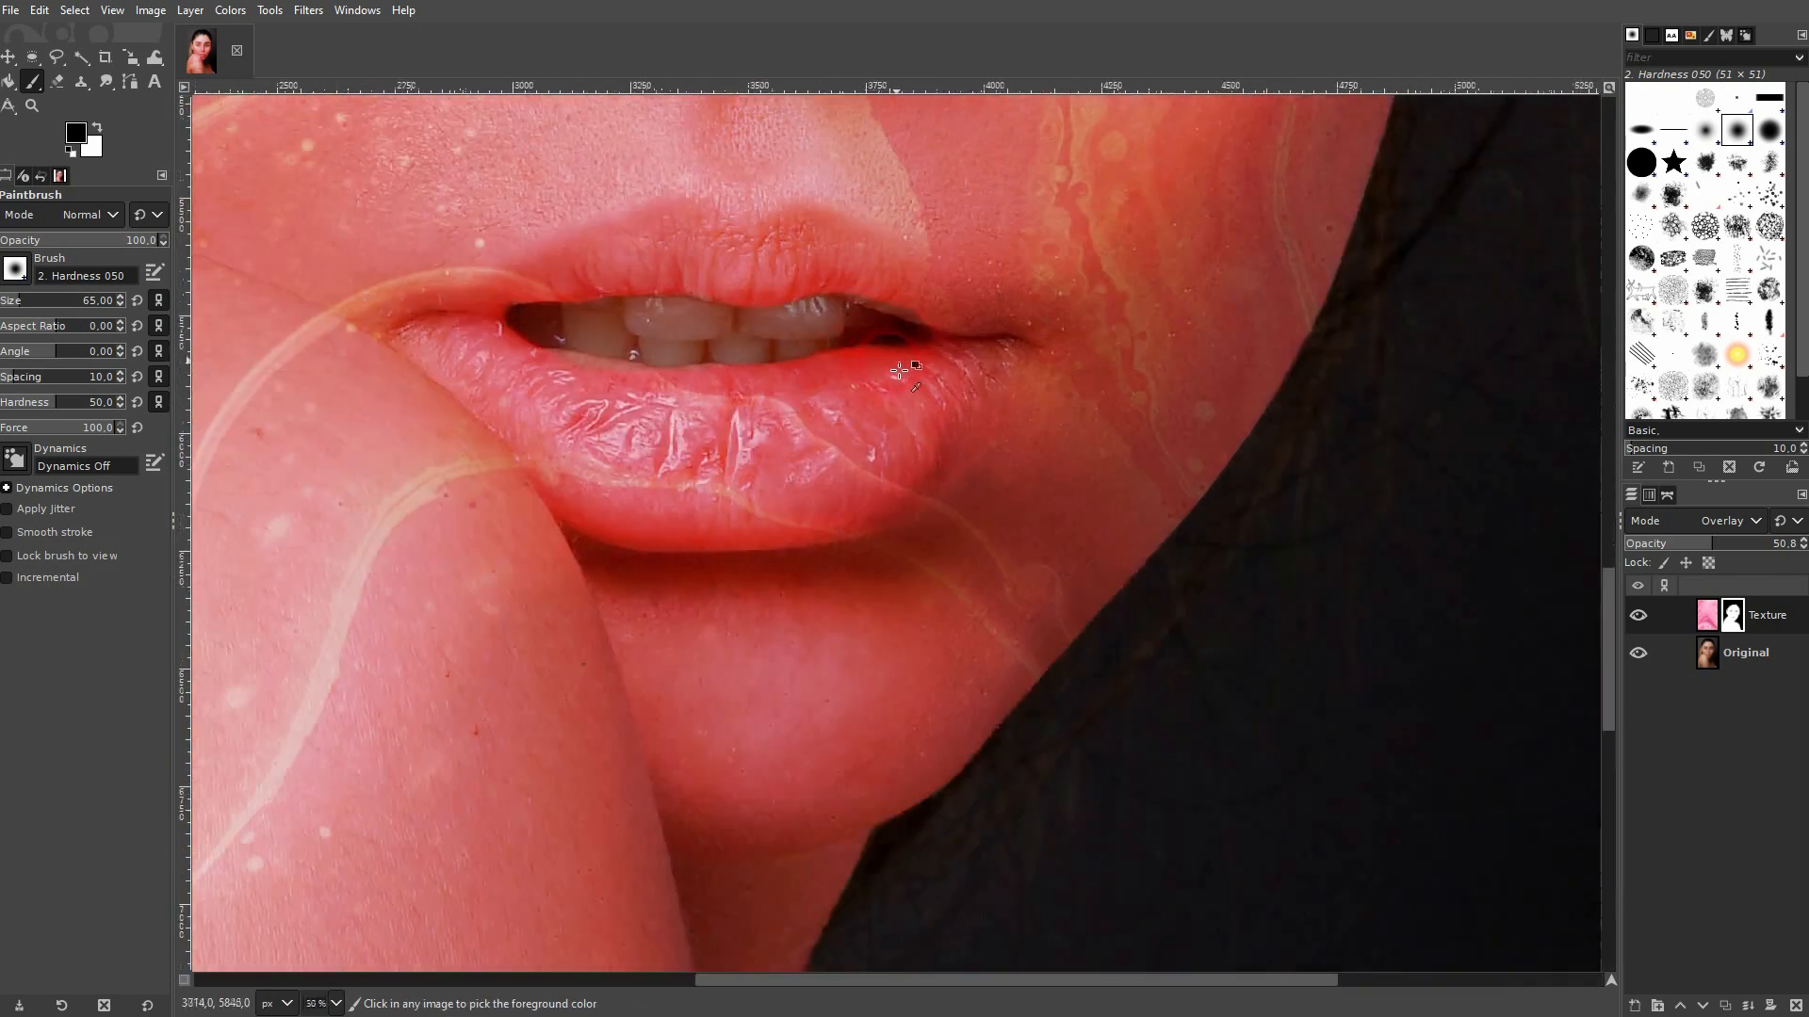
pyautogui.moveTo(968, 320); pyautogui.dragTo(880, 291)
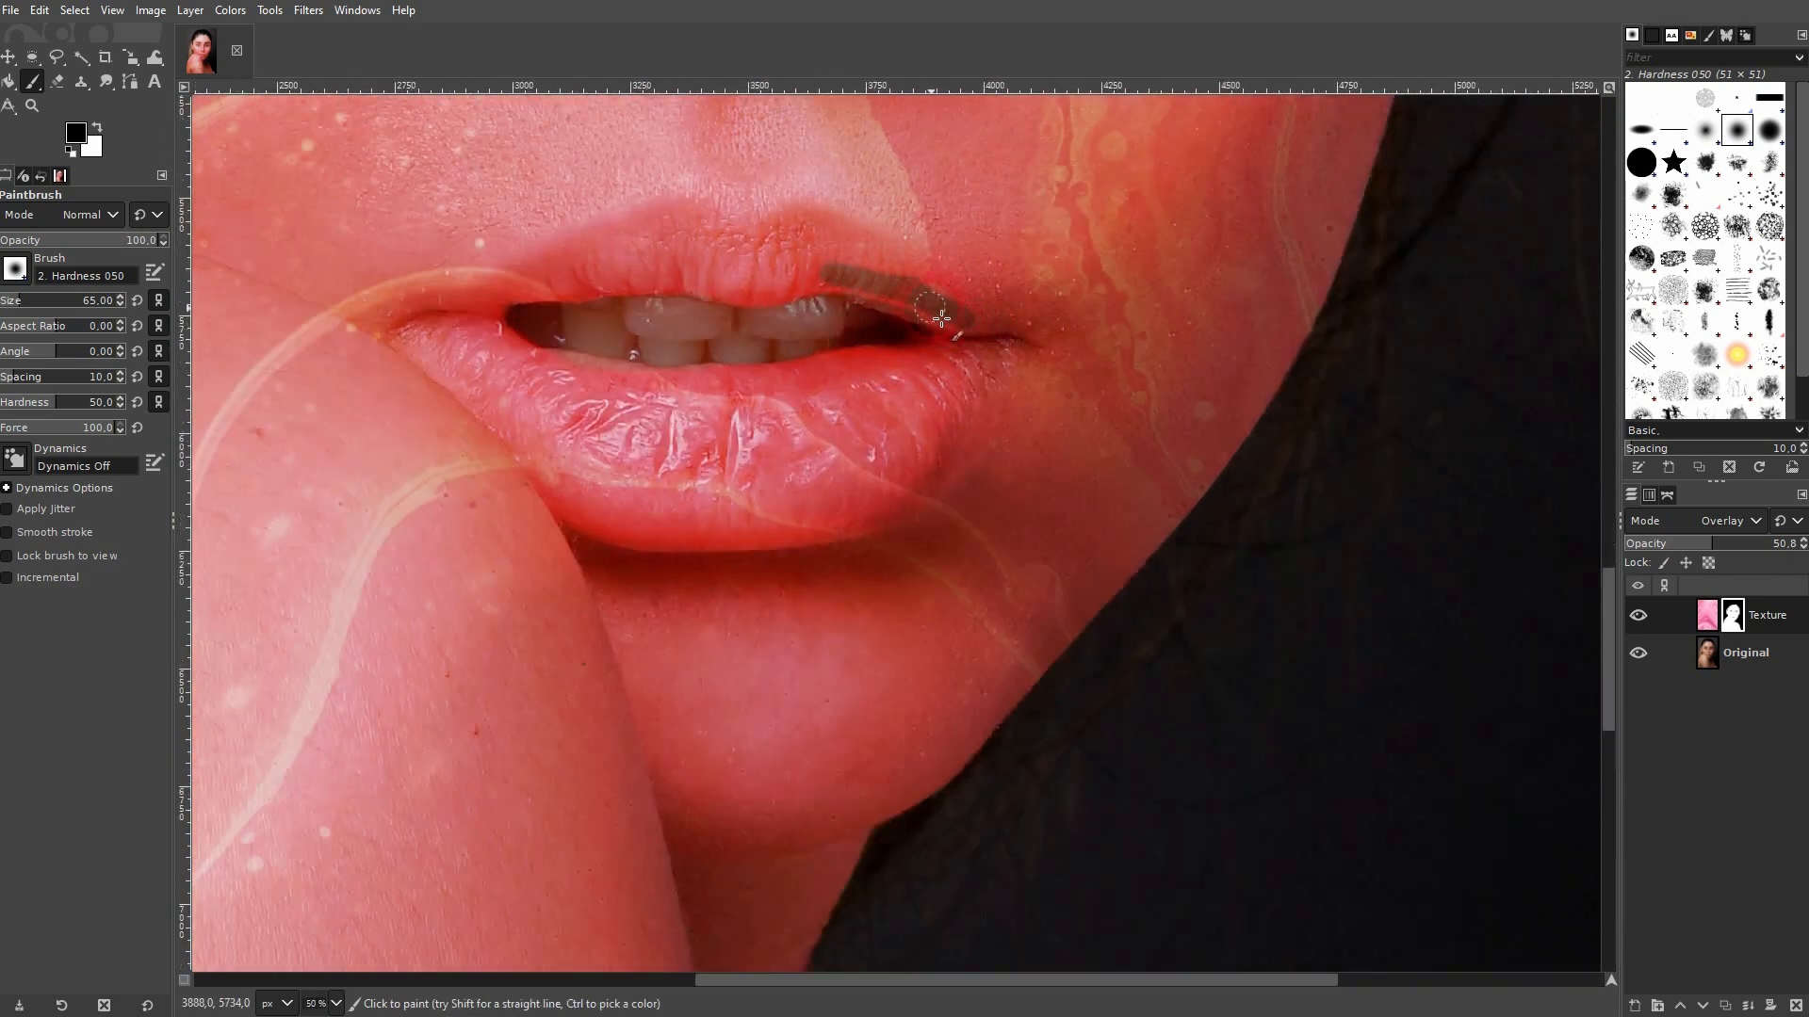
pyautogui.click(42, 306)
pyautogui.moveTo(964, 328); pyautogui.dragTo(829, 297)
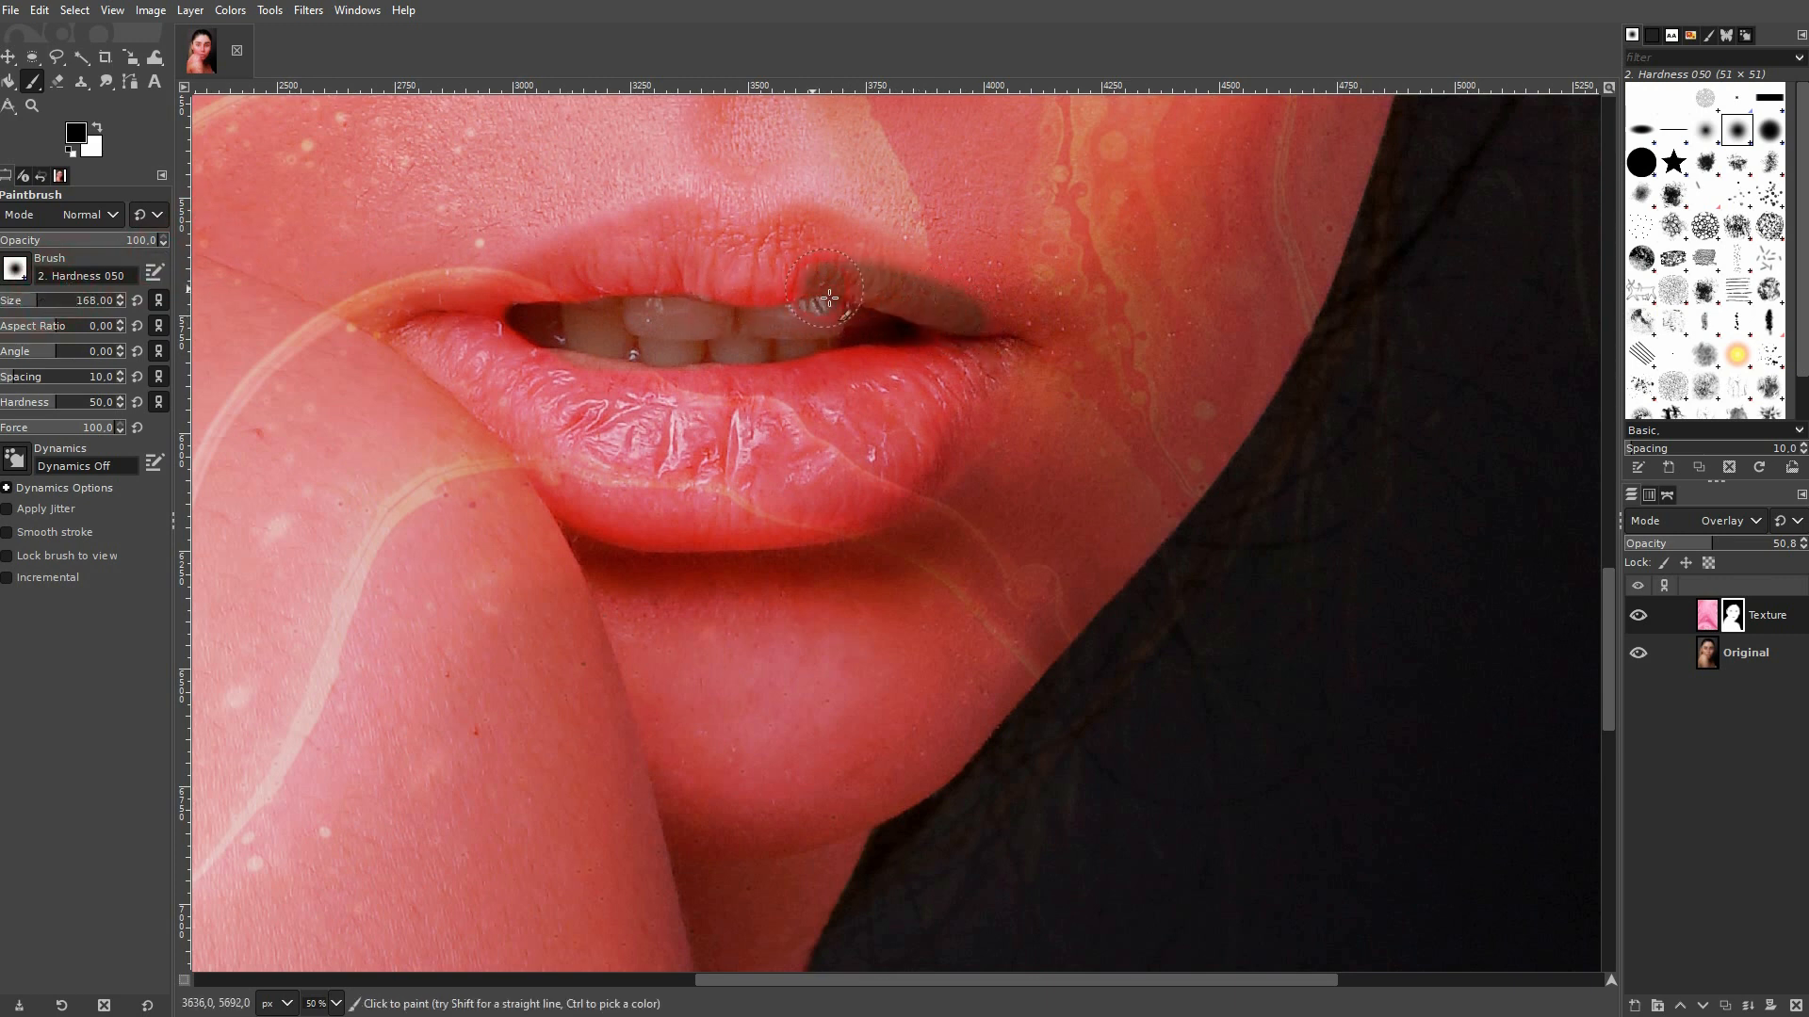
pyautogui.moveTo(643, 311)
pyautogui.mouseDown()
pyautogui.moveTo(437, 332)
pyautogui.moveTo(495, 330)
pyautogui.moveTo(680, 229)
pyautogui.moveTo(741, 262)
pyautogui.moveTo(805, 233)
pyautogui.moveTo(947, 300)
pyautogui.mouseUp()
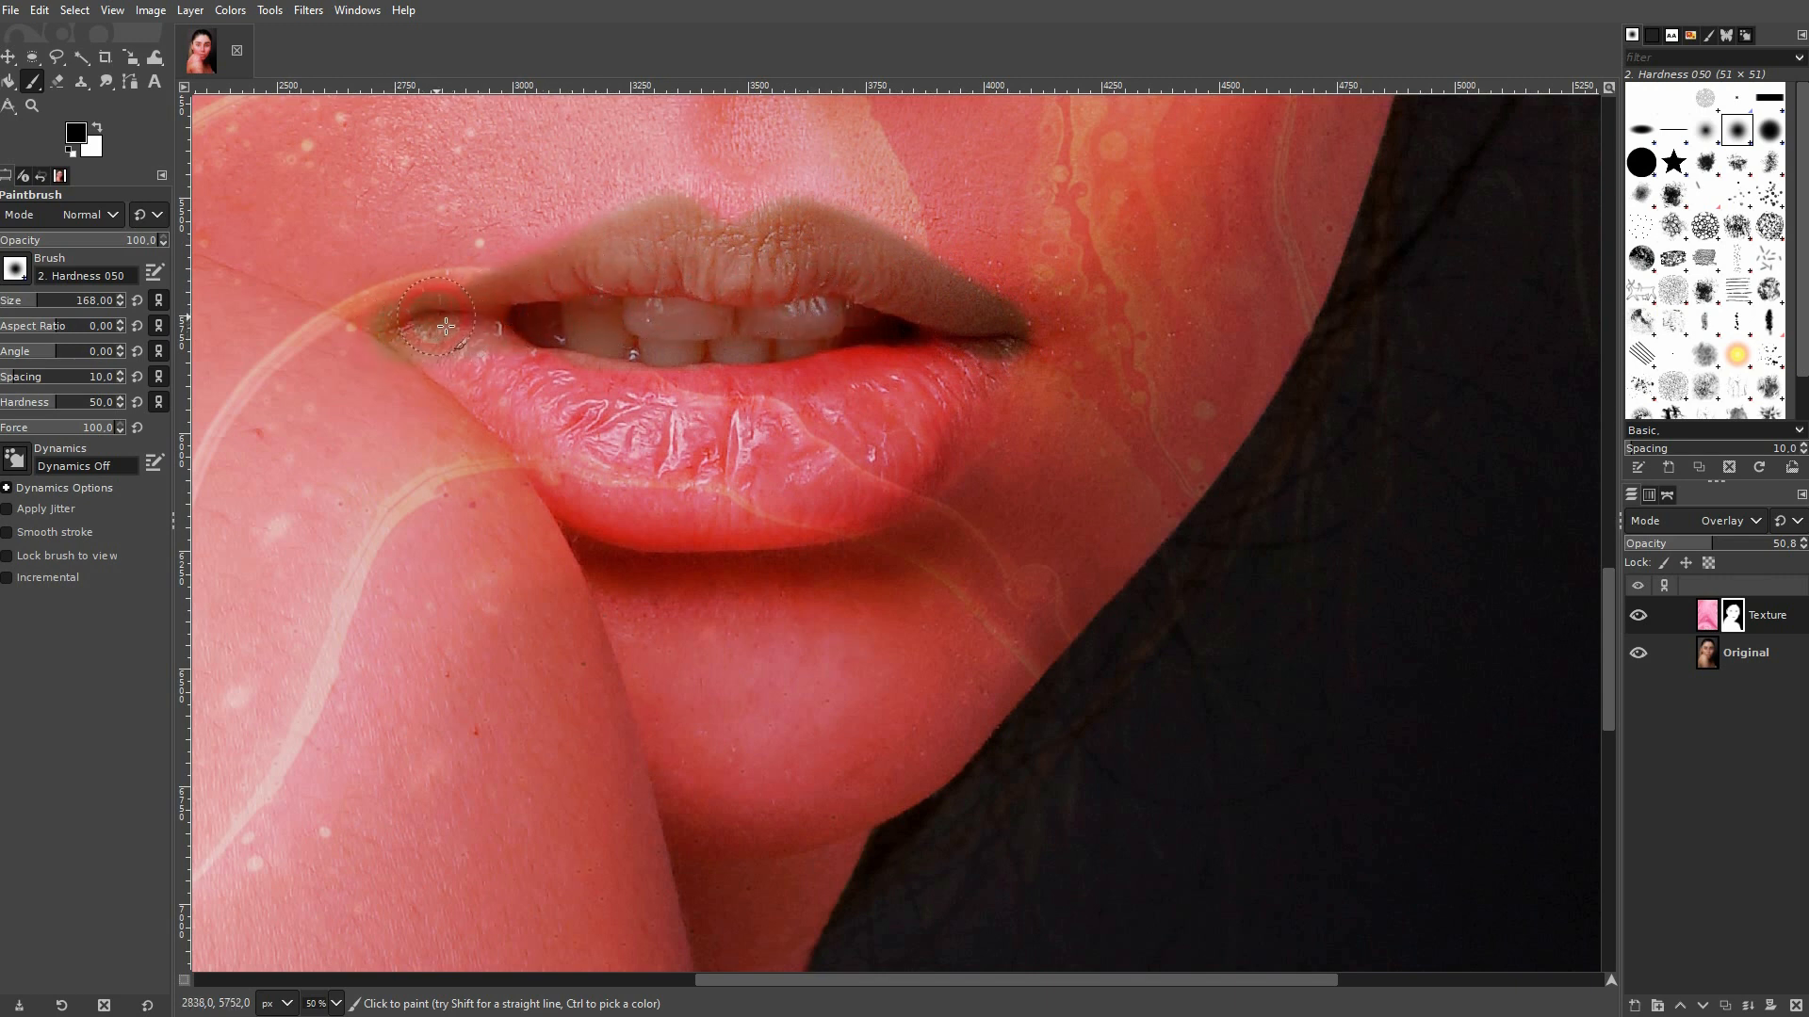
# - Paint the Texture mask black over the lower lip to clear the remaining texture from the mouth
pyautogui.moveTo(467, 349)
pyautogui.mouseDown()
pyautogui.moveTo(543, 385)
pyautogui.moveTo(507, 342)
pyautogui.moveTo(647, 395)
pyautogui.moveTo(994, 374)
pyautogui.mouseUp()
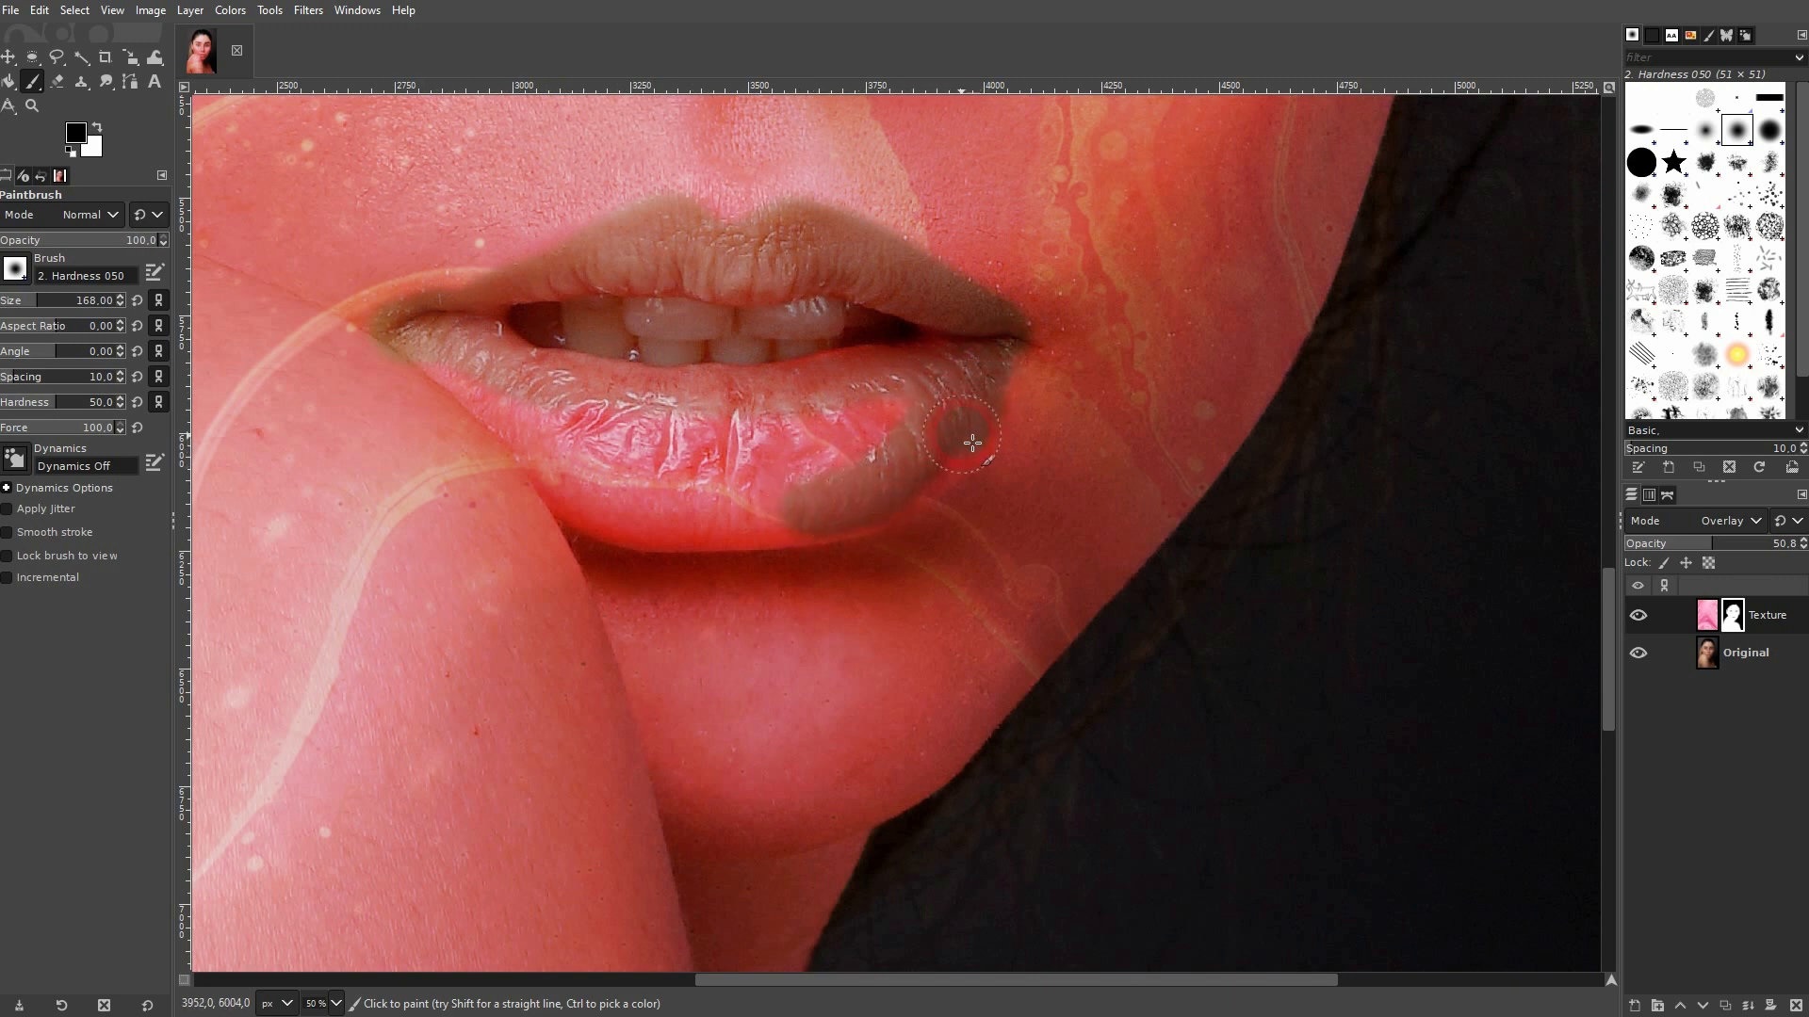
pyautogui.moveTo(850, 517); pyautogui.dragTo(761, 528)
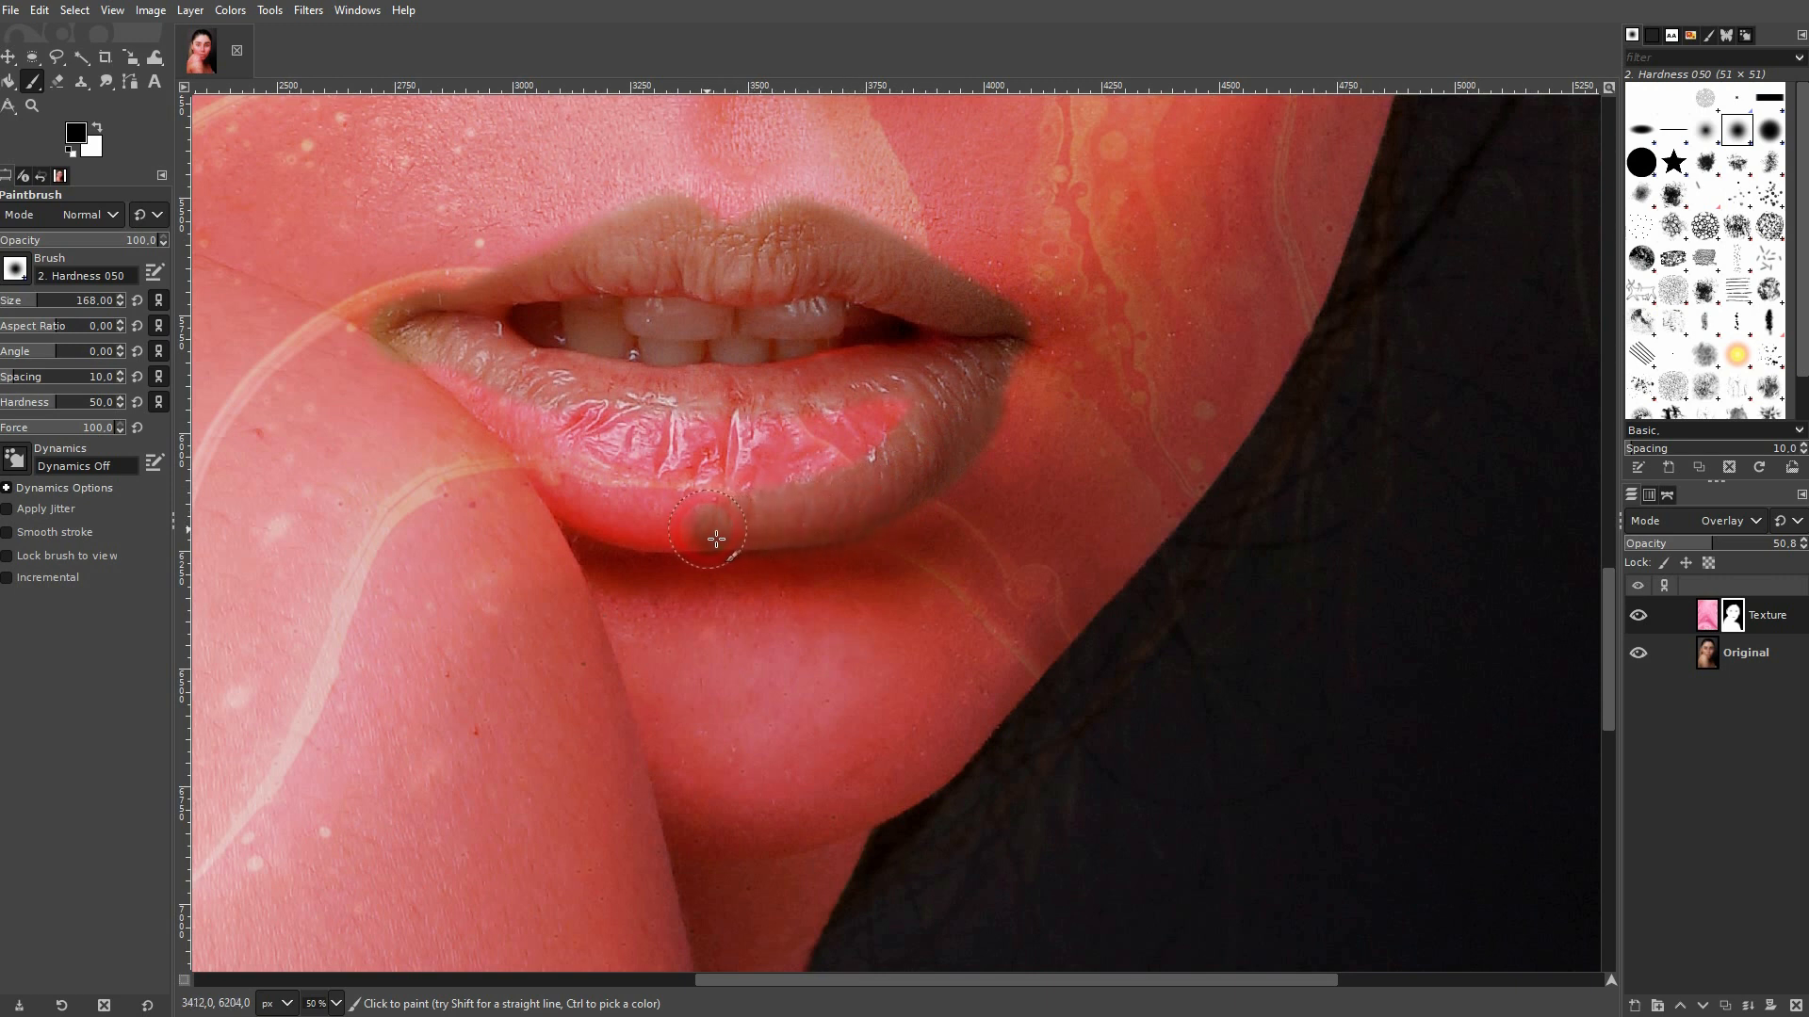
pyautogui.moveTo(594, 519)
pyautogui.mouseDown()
pyautogui.moveTo(440, 355)
pyautogui.moveTo(780, 464)
pyautogui.moveTo(601, 439)
pyautogui.moveTo(638, 485)
pyautogui.moveTo(883, 459)
pyautogui.moveTo(835, 471)
pyautogui.moveTo(929, 406)
pyautogui.moveTo(720, 445)
pyautogui.moveTo(909, 395)
pyautogui.moveTo(783, 424)
pyautogui.moveTo(814, 364)
pyautogui.mouseUp()
pyautogui.moveTo(919, 338)
pyautogui.mouseDown()
pyautogui.moveTo(655, 388)
pyautogui.moveTo(530, 337)
pyautogui.mouseUp()
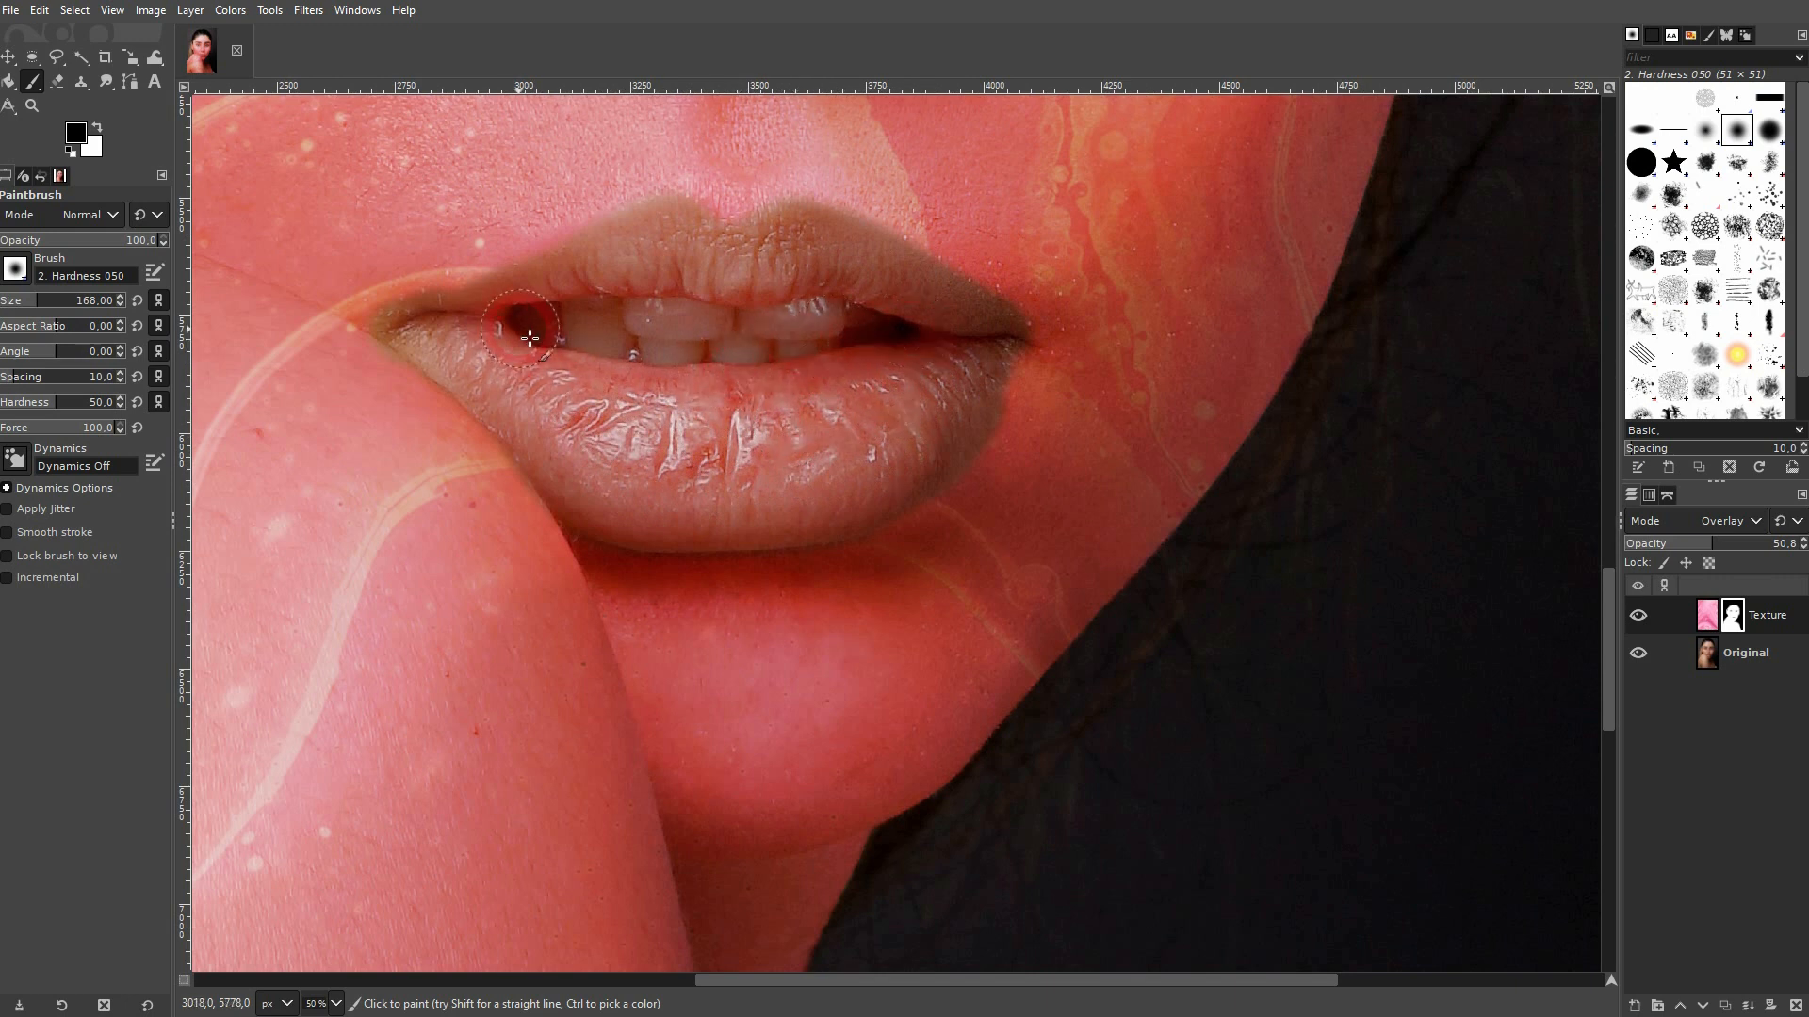
# - Paint white on the mask with a size 34 brush to restore the texture on the skin bordering the lower lip
pyautogui.keyDown('ctrl'); pyautogui.scroll(5, 382, 355); pyautogui.keyUp('ctrl')
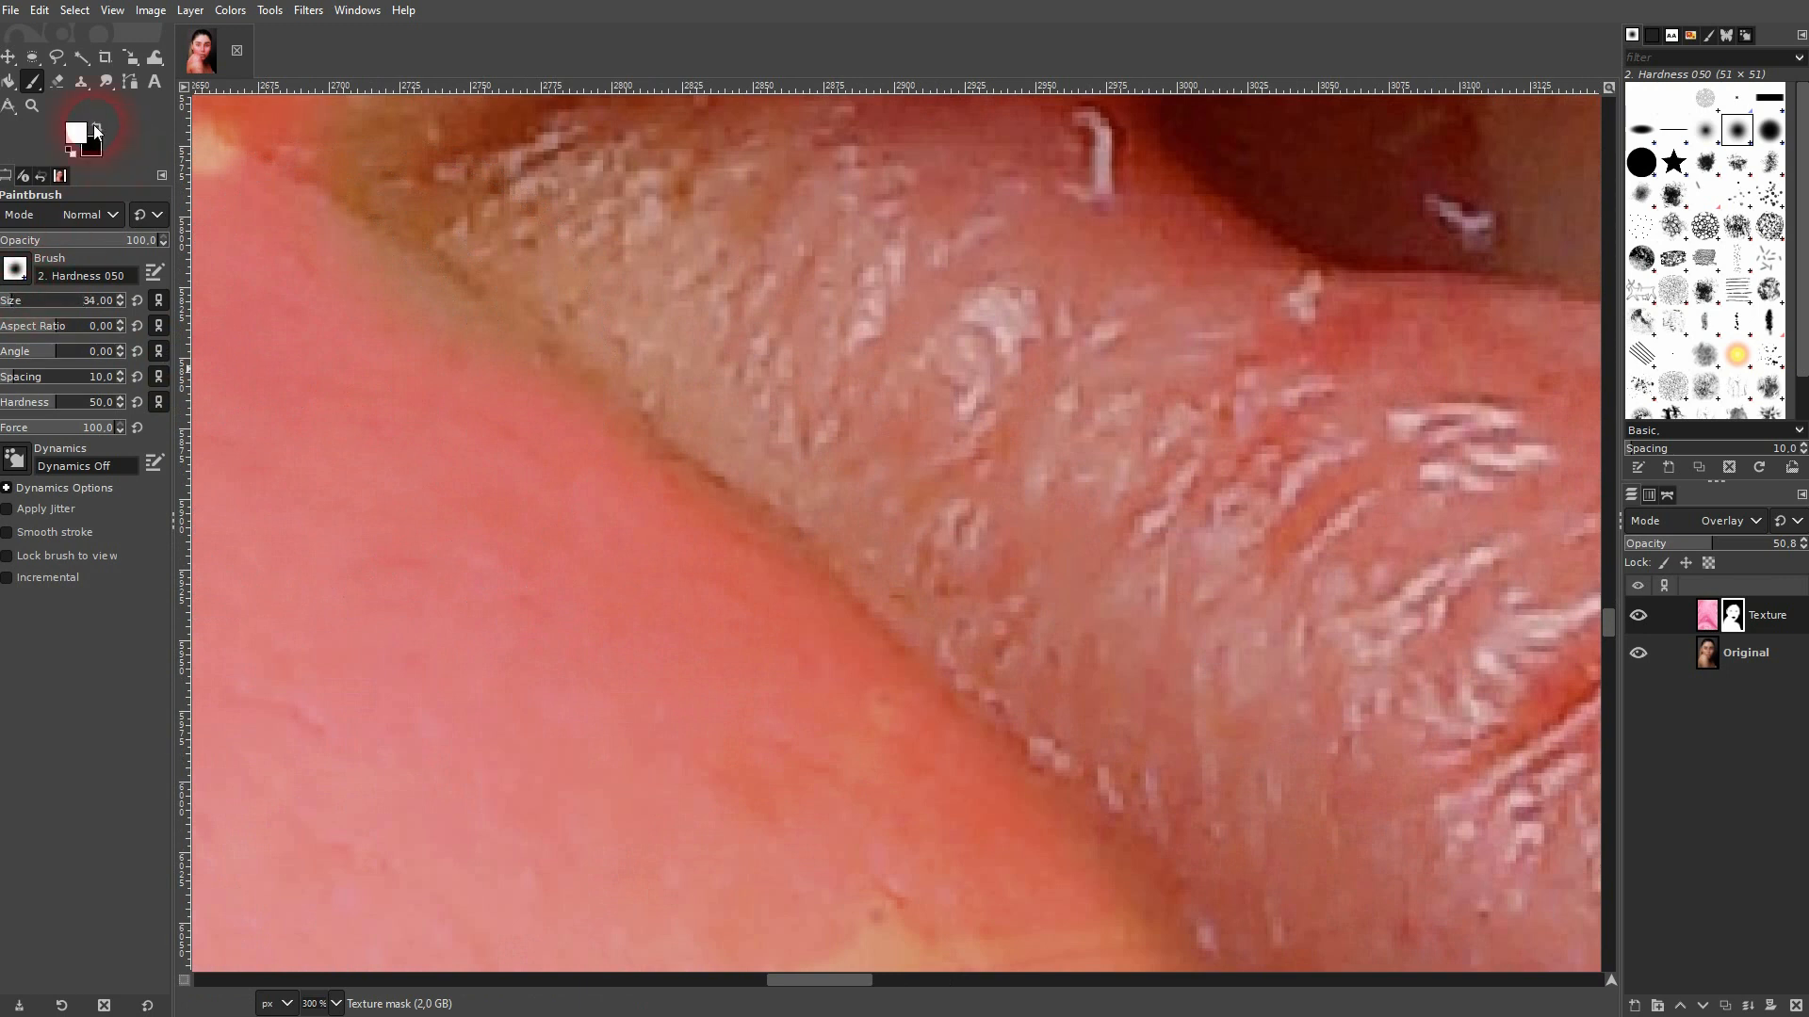
pyautogui.moveTo(530, 386)
pyautogui.mouseDown()
pyautogui.moveTo(747, 539)
pyautogui.moveTo(1034, 832)
pyautogui.mouseUp()
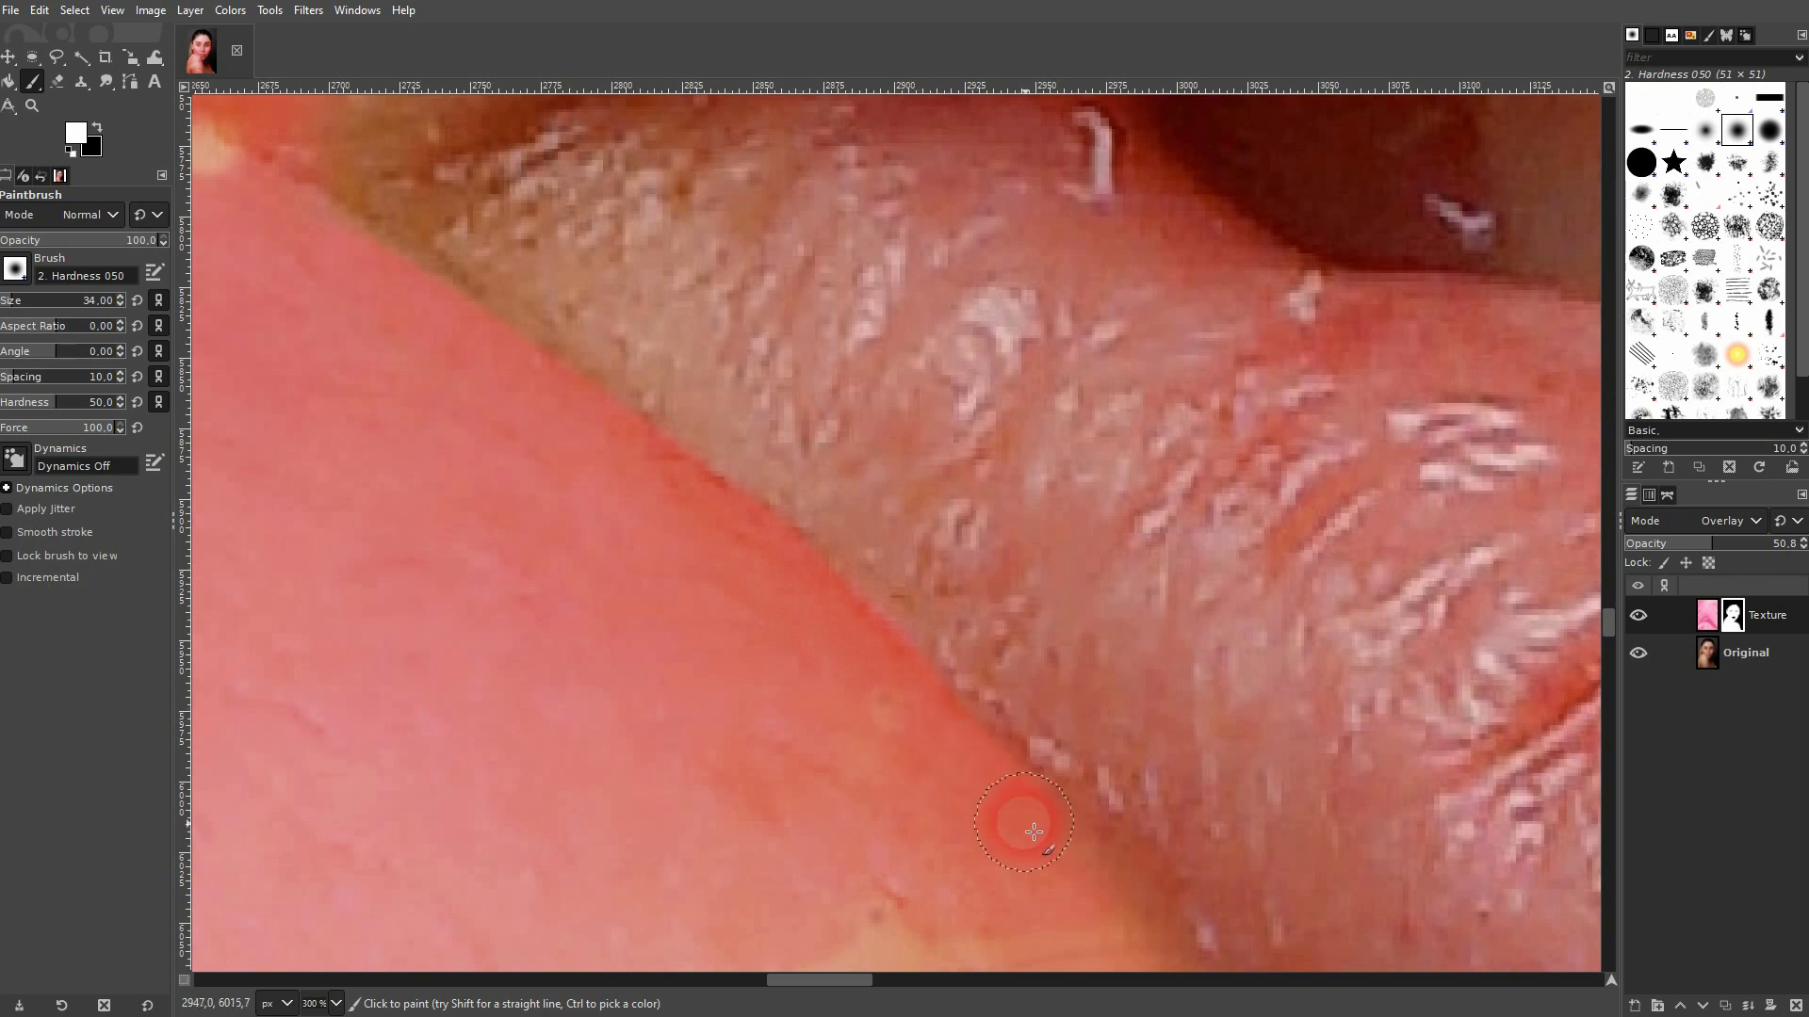
pyautogui.keyDown('ctrl'); pyautogui.scroll(-4, 895, 755); pyautogui.keyUp('ctrl')
pyautogui.keyDown('ctrl'); pyautogui.scroll(2, 811, 697); pyautogui.keyUp('ctrl')
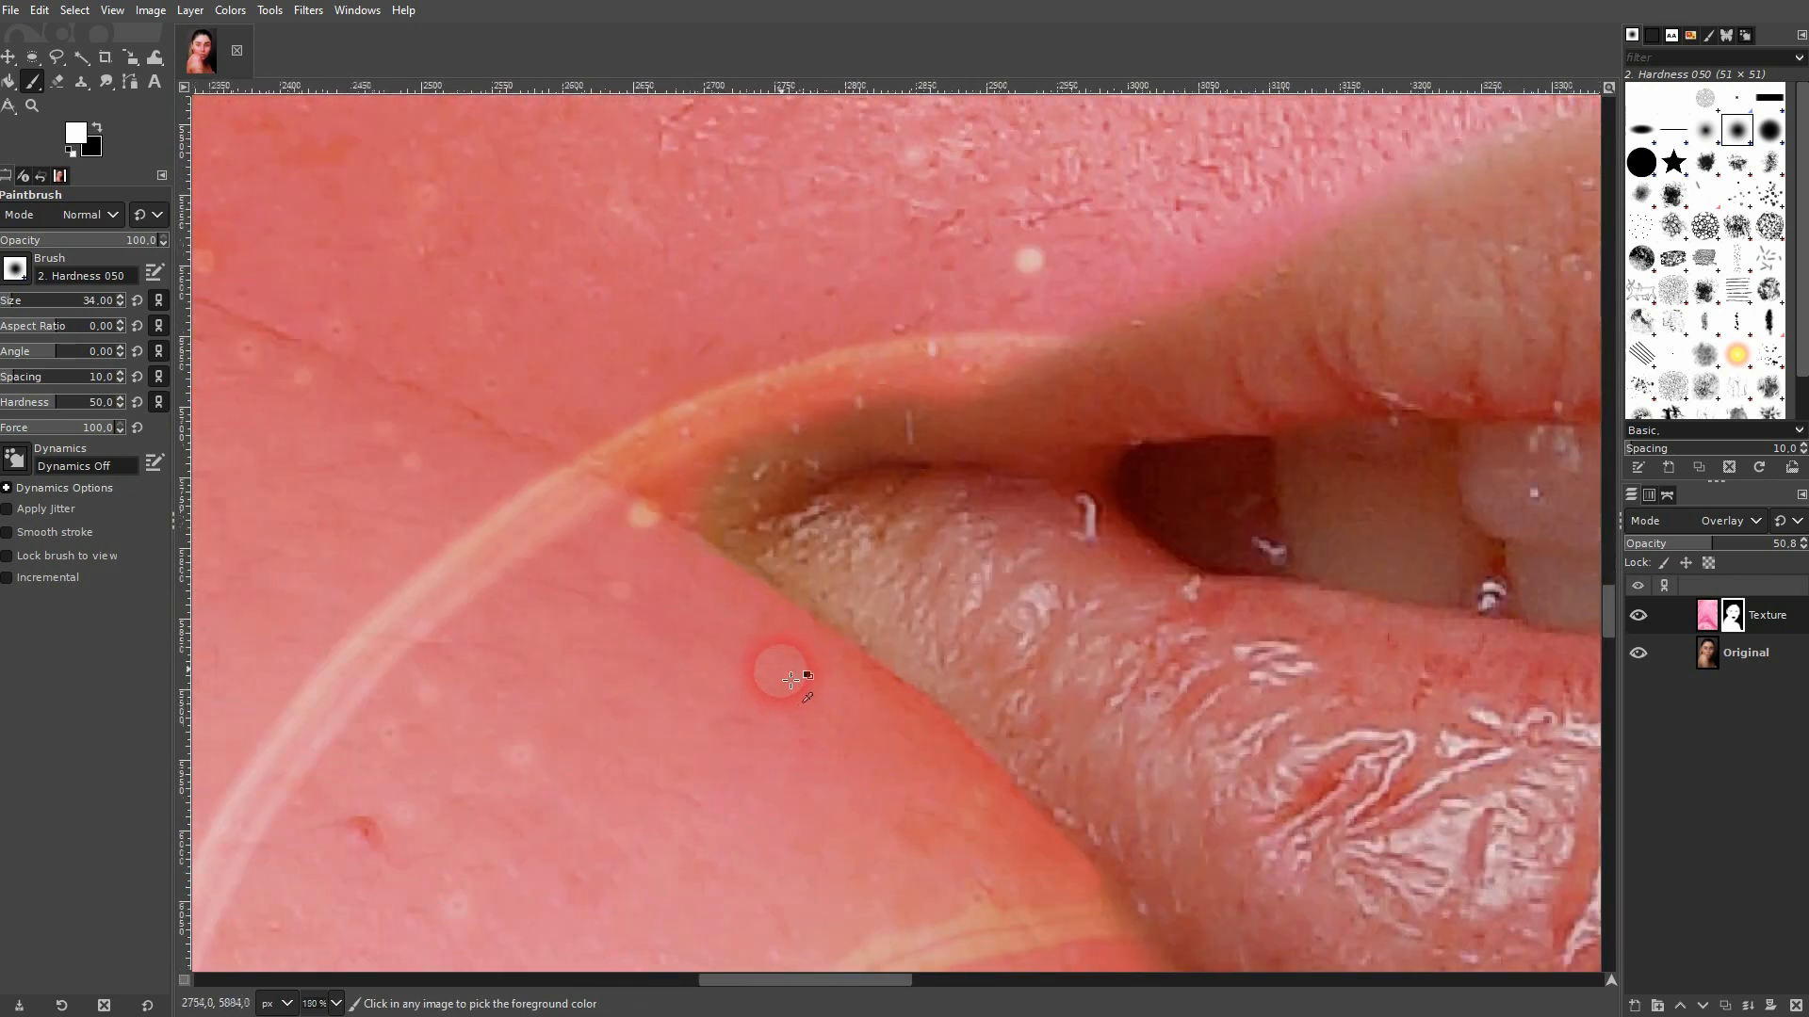
pyautogui.moveTo(691, 551); pyautogui.dragTo(826, 664)
pyautogui.keyDown('ctrl'); pyautogui.scroll(-3, 825, 664); pyautogui.keyUp('ctrl')
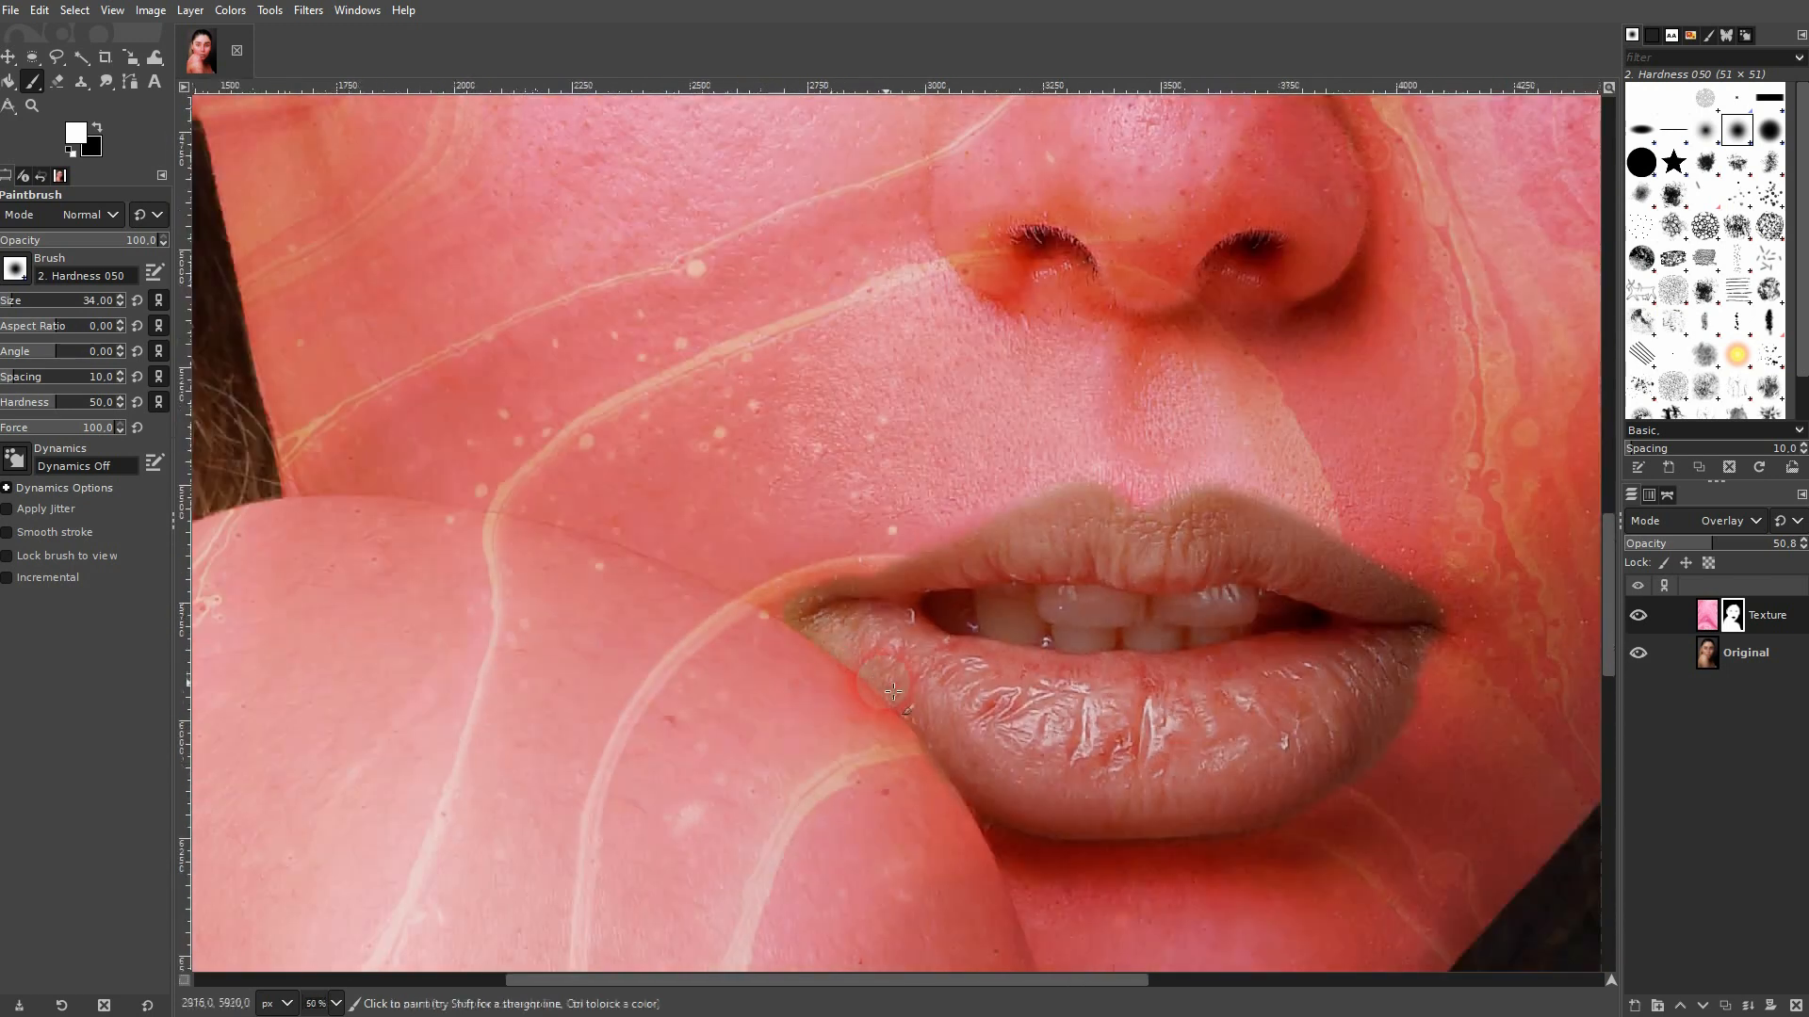
pyautogui.keyDown('ctrl'); pyautogui.scroll(-1, 893, 692); pyautogui.keyUp('ctrl')
# - Switch the paint color back to black and mask the texture off the earring on the image's left side
pyautogui.keyDown('ctrl'); pyautogui.scroll(-4, 896, 606); pyautogui.keyUp('ctrl')
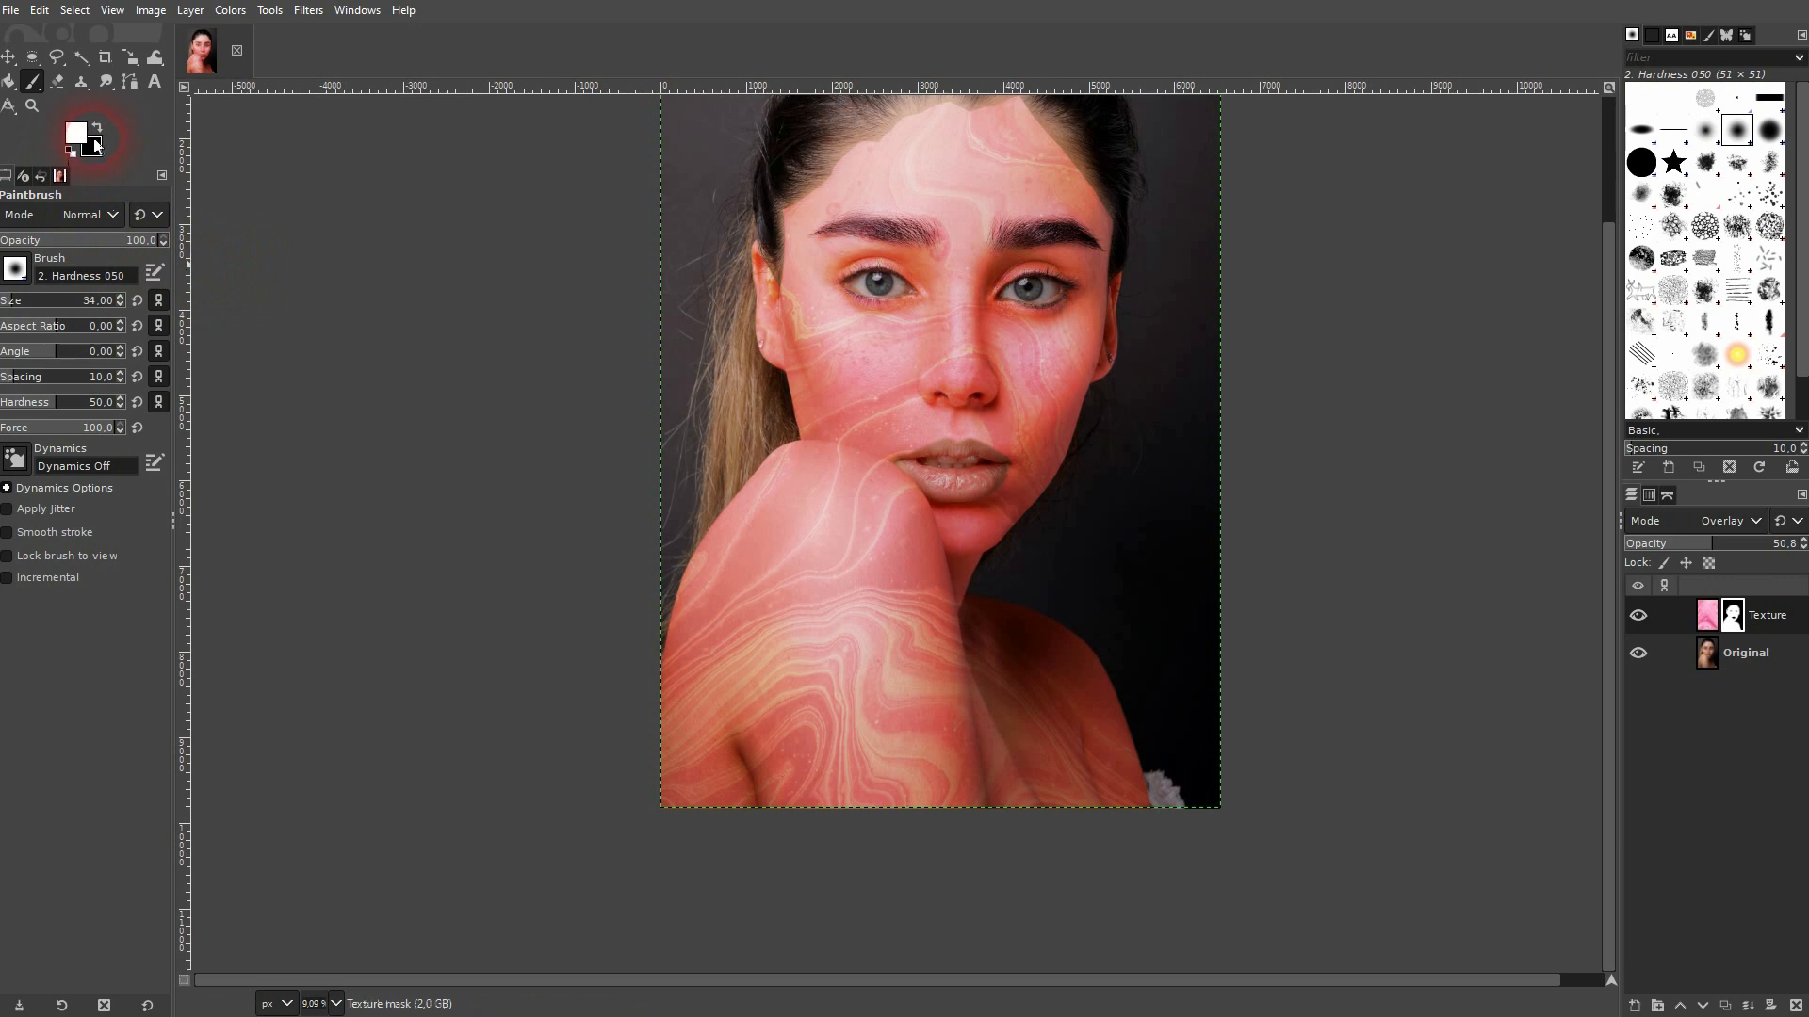
pyautogui.press('d')
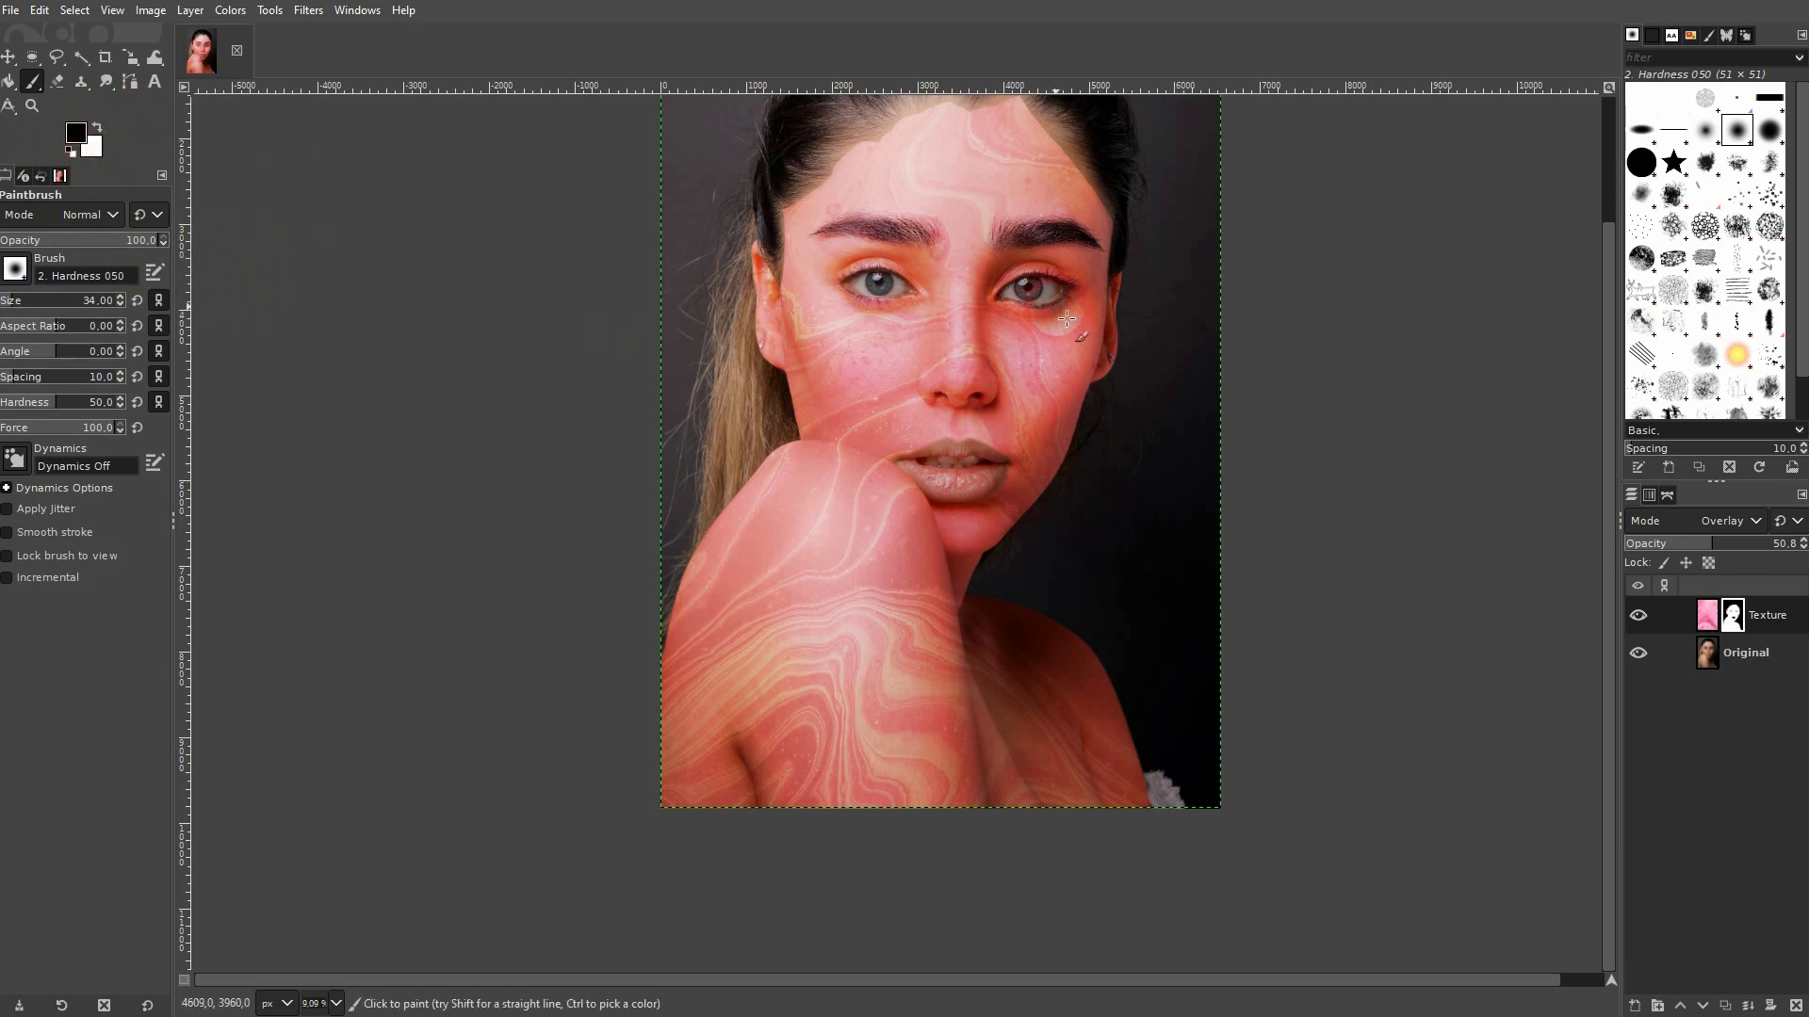
pyautogui.keyDown('ctrl'); pyautogui.scroll(8, 763, 349); pyautogui.keyUp('ctrl')
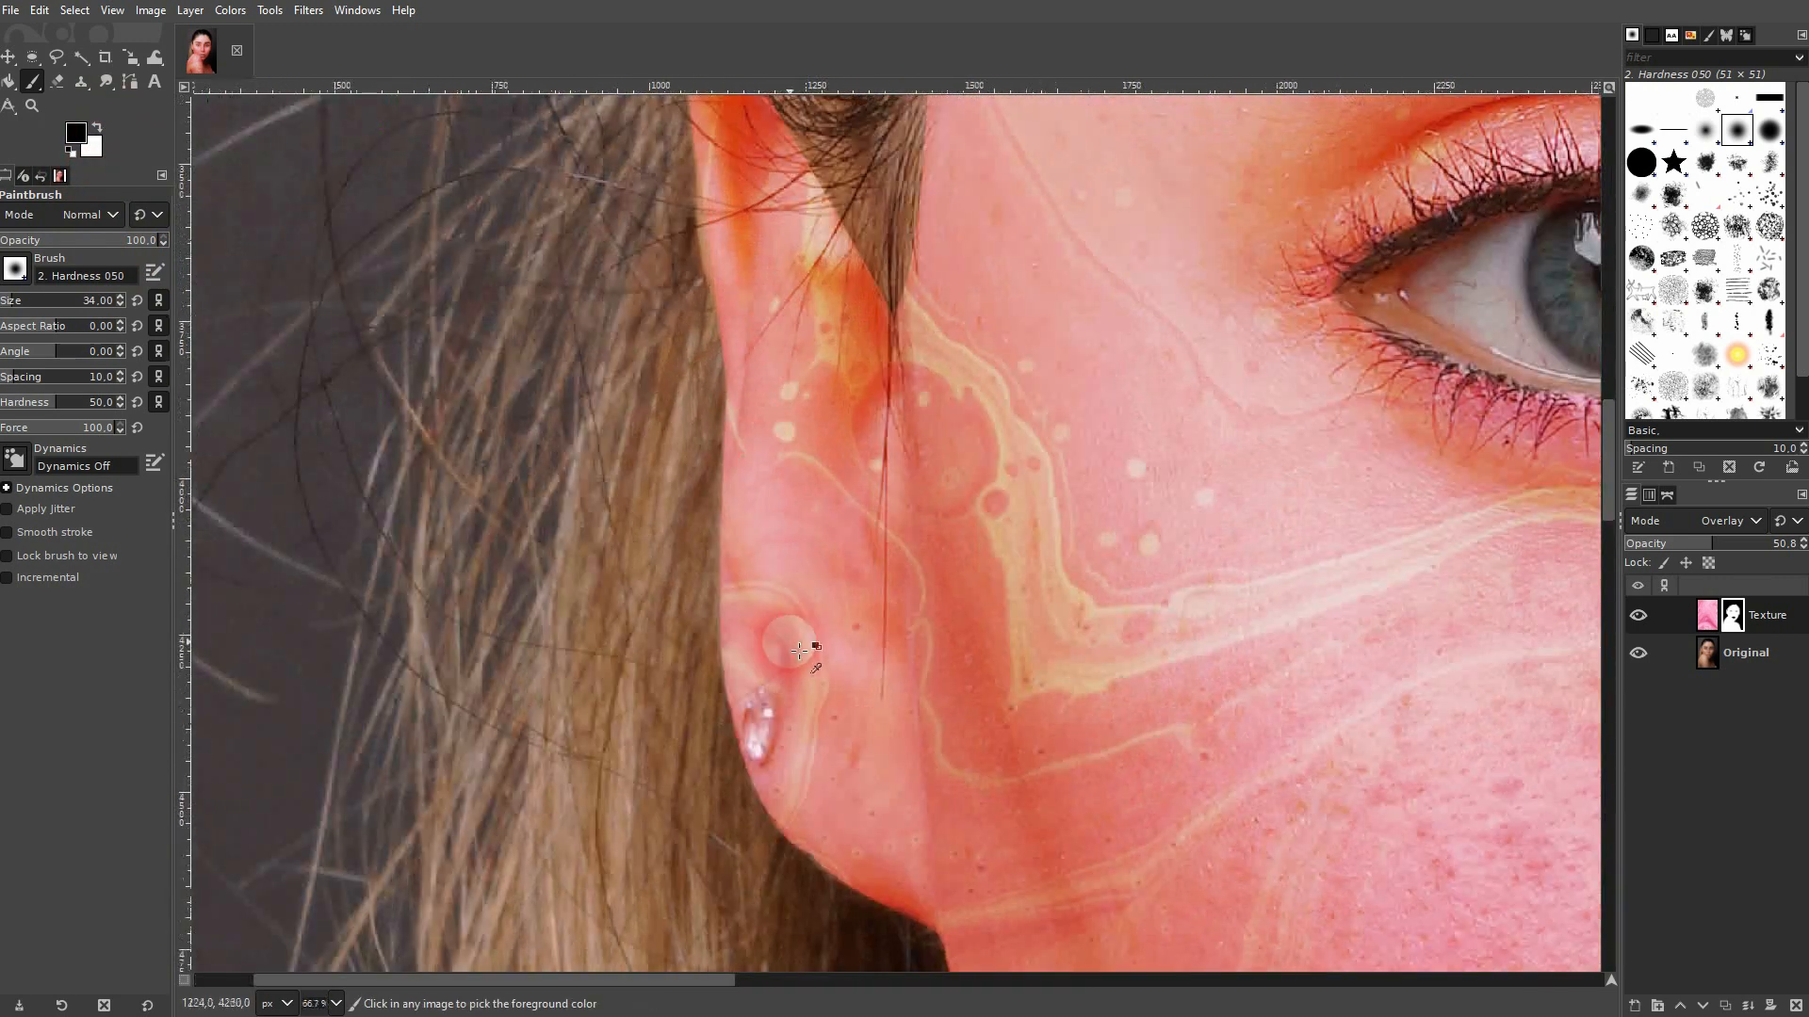
pyautogui.keyDown('ctrl'); pyautogui.scroll(2, 774, 760); pyautogui.keyUp('ctrl')
pyautogui.moveTo(787, 672)
pyautogui.mouseDown()
pyautogui.moveTo(770, 639)
pyautogui.moveTo(770, 751)
pyautogui.moveTo(743, 805)
pyautogui.moveTo(782, 601)
pyautogui.moveTo(751, 540)
pyautogui.moveTo(706, 613)
pyautogui.moveTo(690, 732)
pyautogui.moveTo(706, 767)
pyautogui.moveTo(768, 578)
pyautogui.moveTo(745, 788)
pyautogui.moveTo(746, 662)
pyautogui.mouseUp()
pyautogui.keyDown('ctrl'); pyautogui.scroll(-4, 763, 680); pyautogui.keyUp('ctrl')
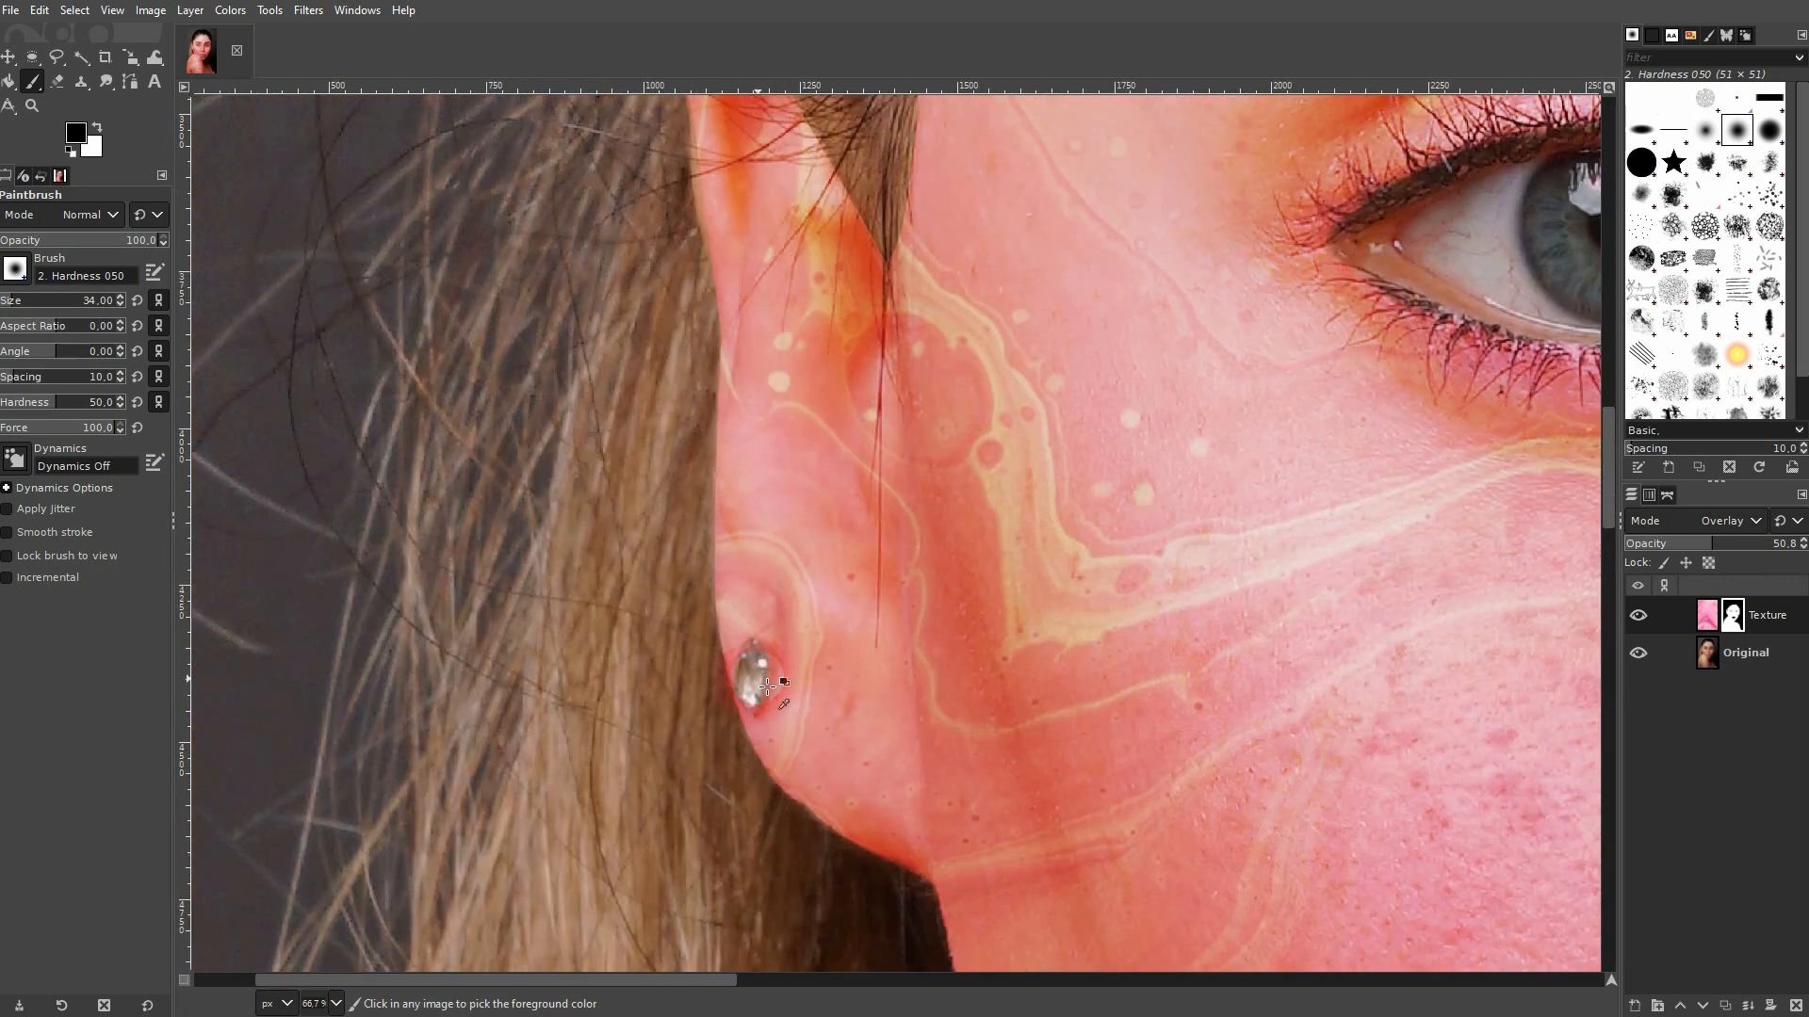
# - Paint the mask black over the earring on the image's right side to remove the texture from it
pyautogui.keyDown('ctrl'); pyautogui.scroll(-5, 768, 685); pyautogui.keyUp('ctrl')
pyautogui.keyDown('ctrl'); pyautogui.scroll(6, 1256, 727); pyautogui.keyUp('ctrl')
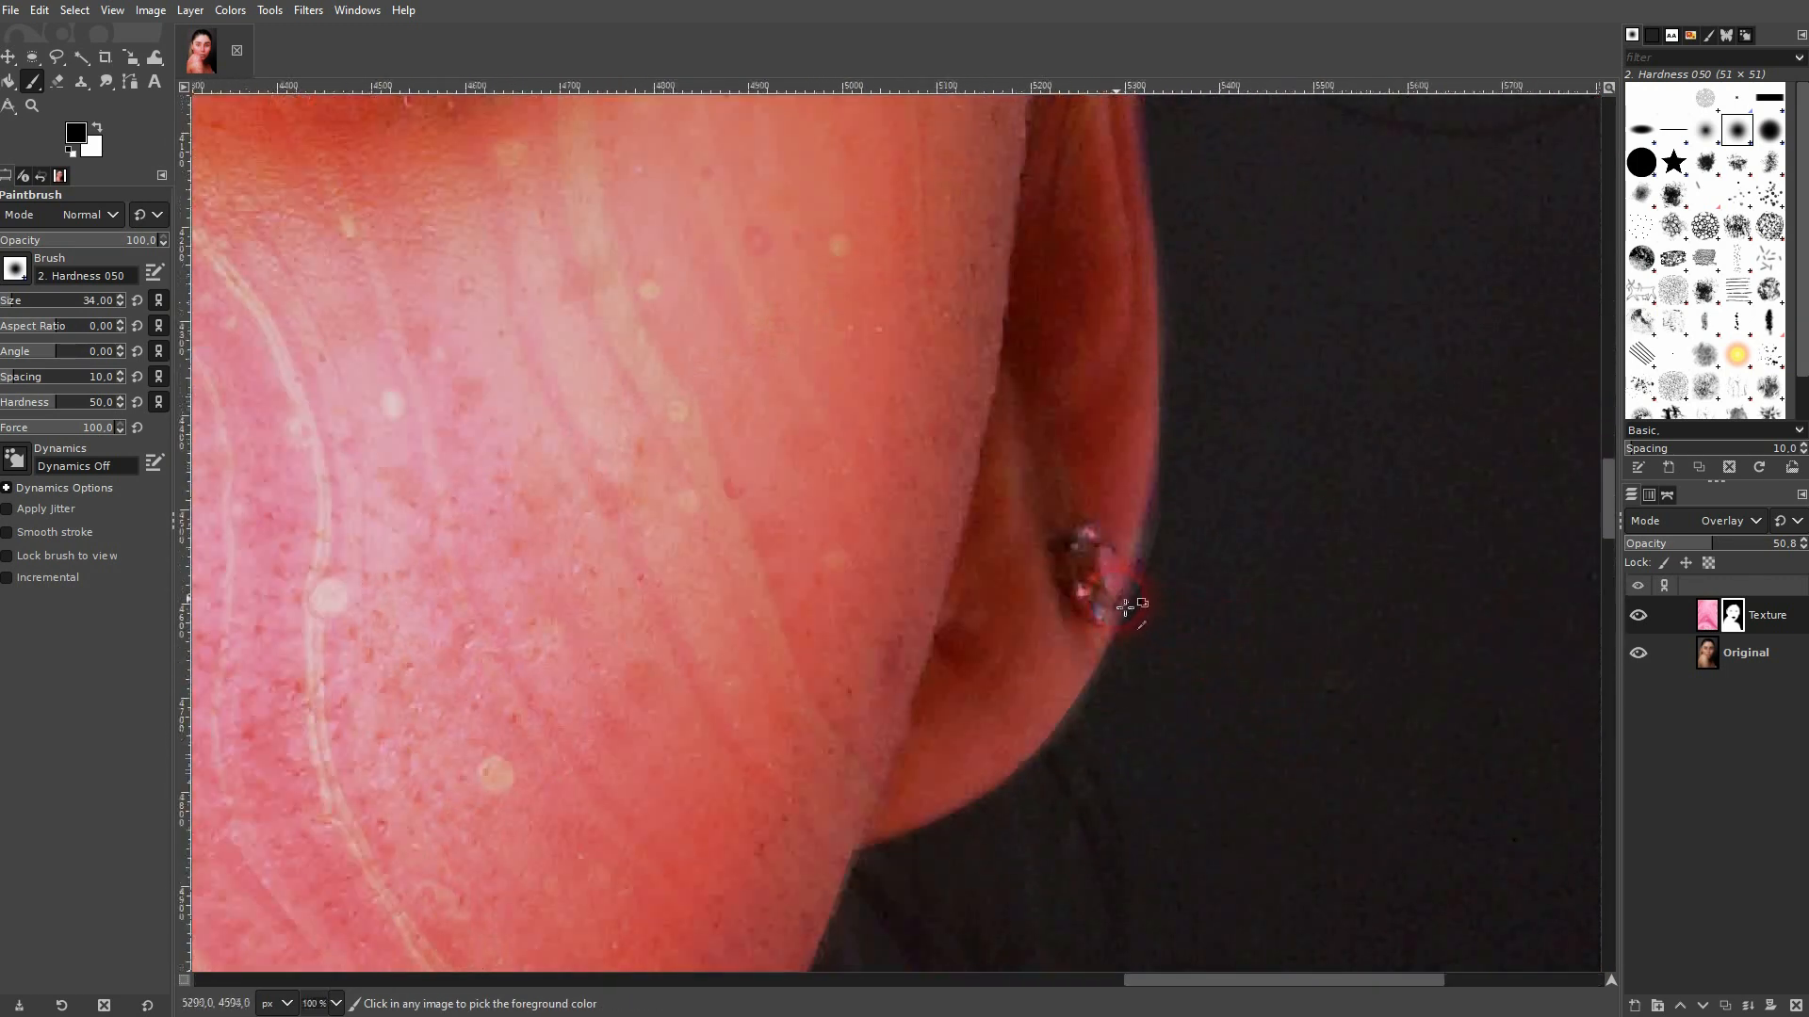
pyautogui.keyDown('ctrl'); pyautogui.scroll(3, 1125, 607); pyautogui.keyUp('ctrl')
pyautogui.moveTo(1108, 558); pyautogui.dragTo(1082, 659)
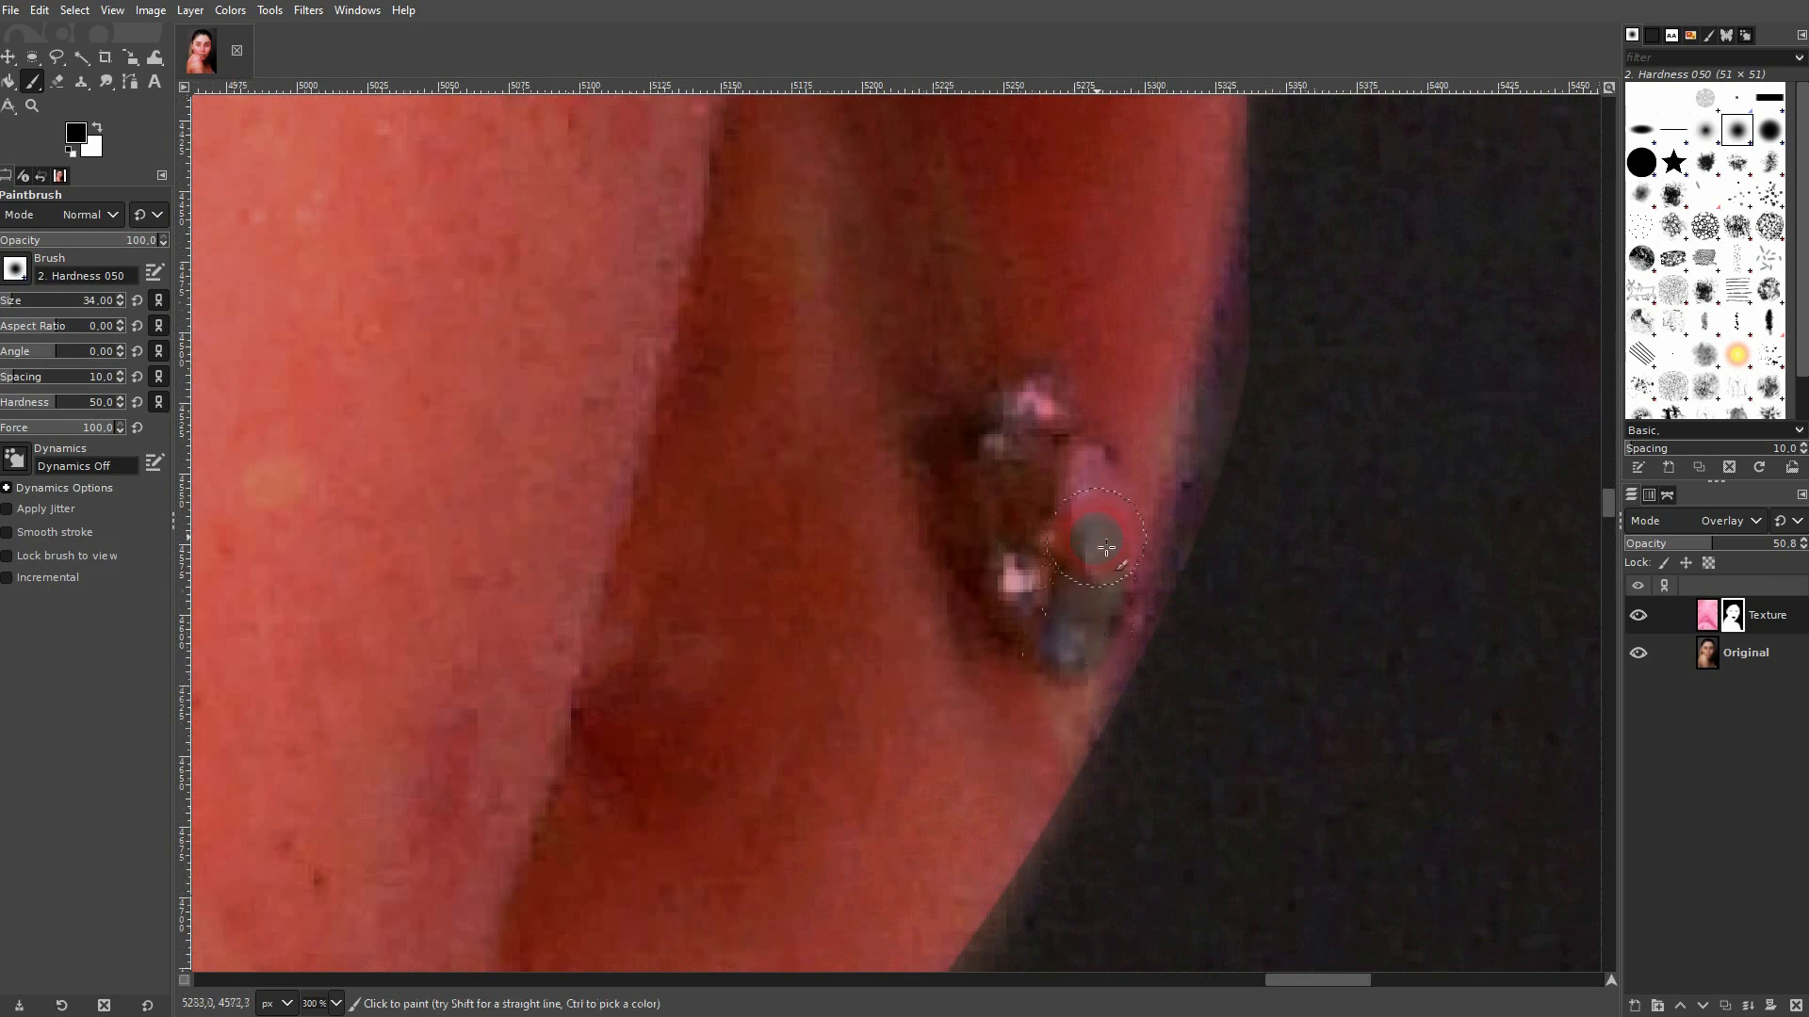
pyautogui.moveTo(1000, 443)
pyautogui.mouseDown()
pyautogui.moveTo(1022, 606)
pyautogui.moveTo(1056, 522)
pyautogui.mouseUp()
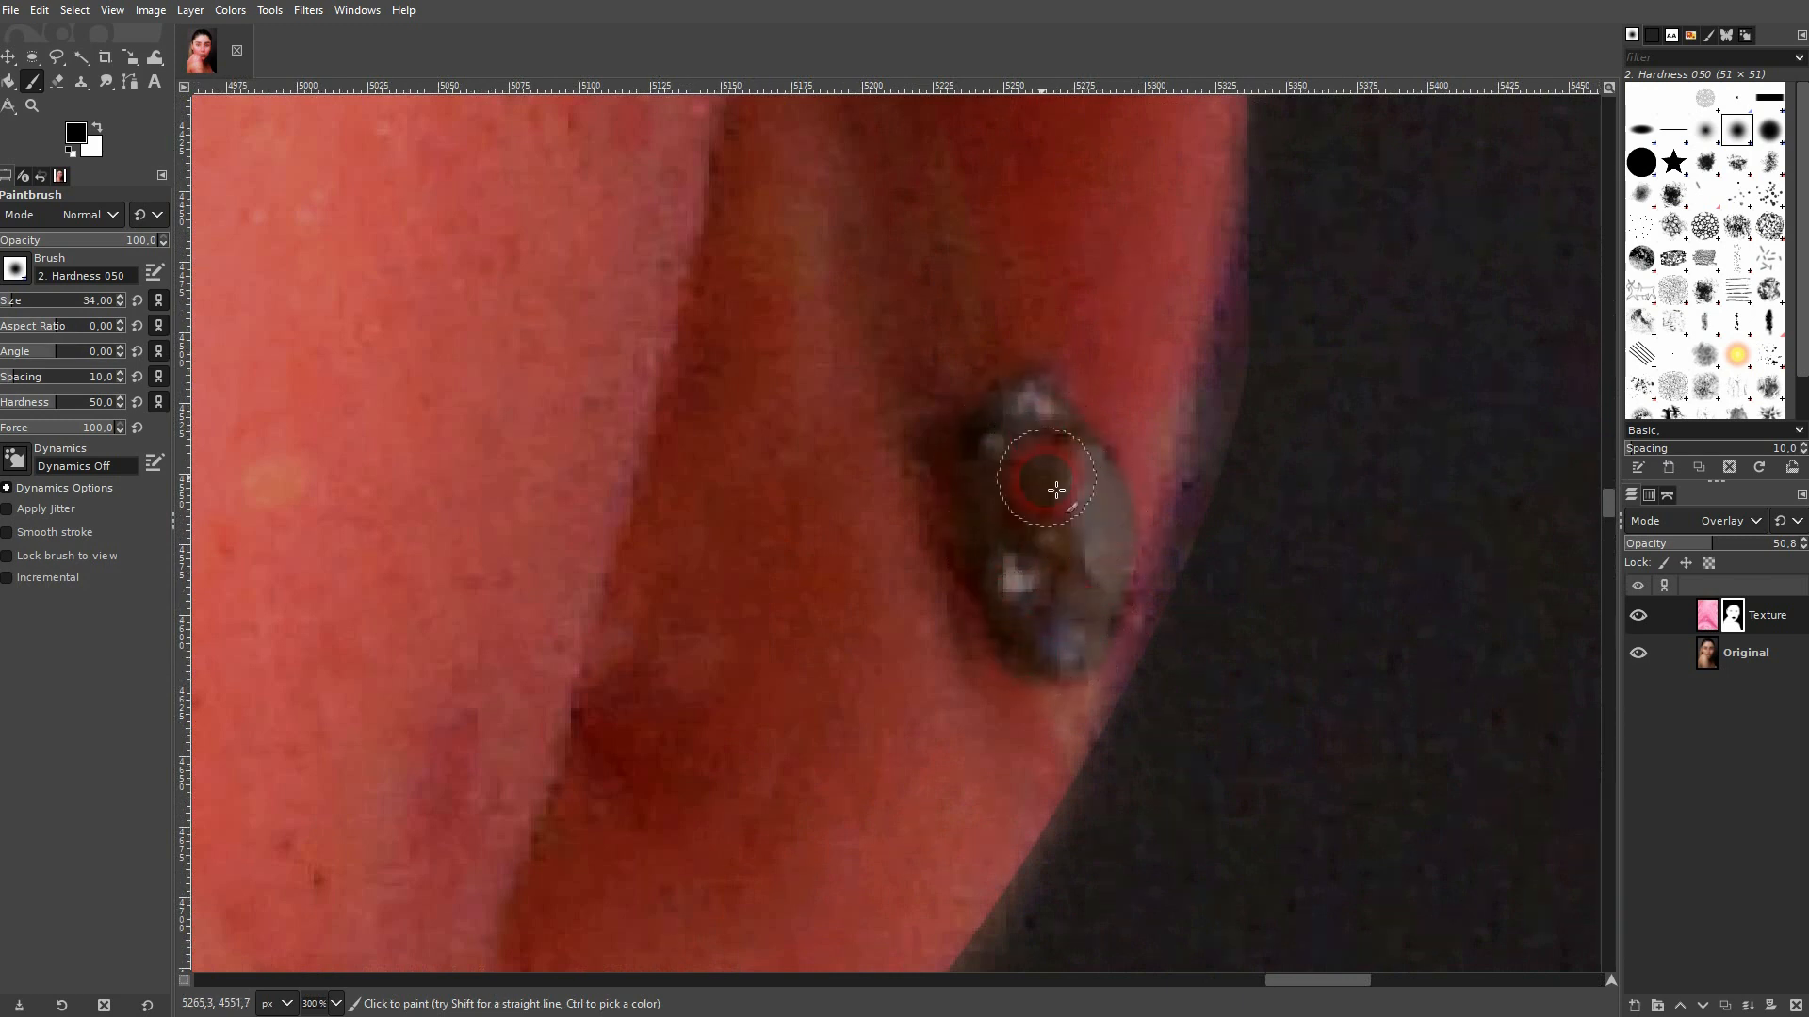
# - Paint white on the Texture mask with a size 78 brush along the temple hairline on the image's left side
pyautogui.keyDown('ctrl'); pyautogui.scroll(-6, 1056, 489); pyautogui.keyUp('ctrl')
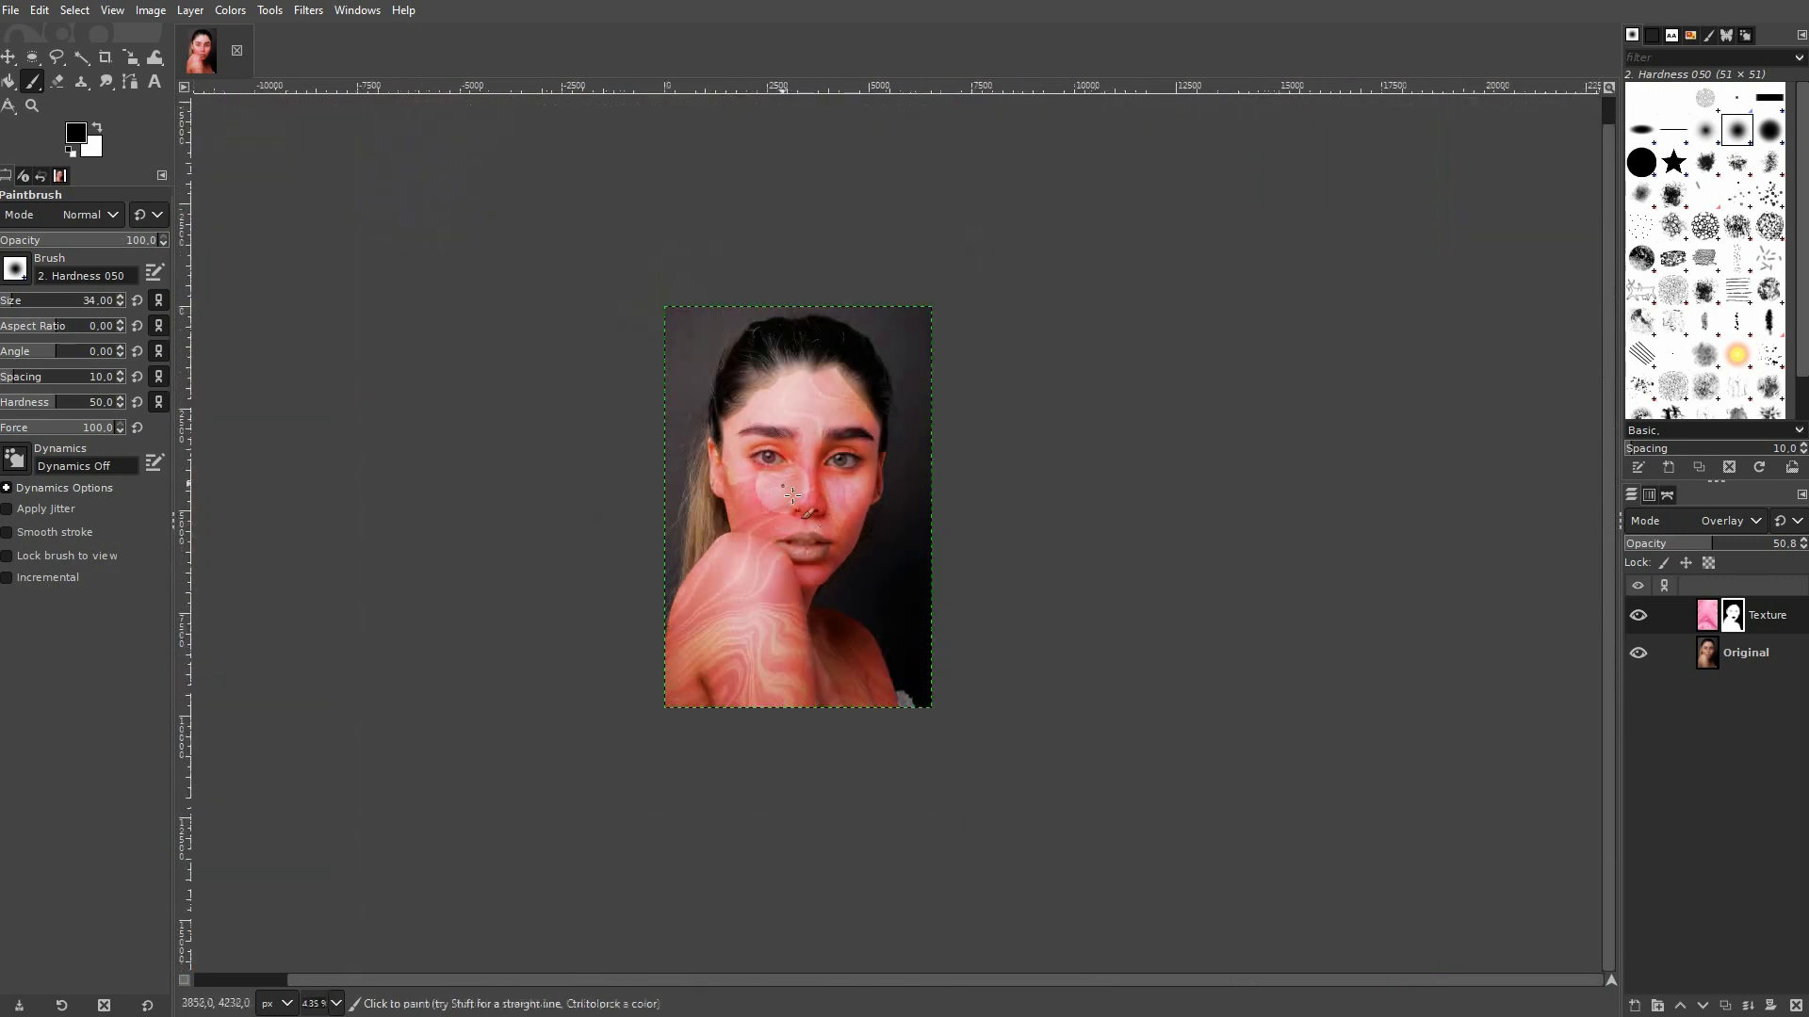
pyautogui.keyDown('ctrl'); pyautogui.scroll(2, 792, 494); pyautogui.keyUp('ctrl')
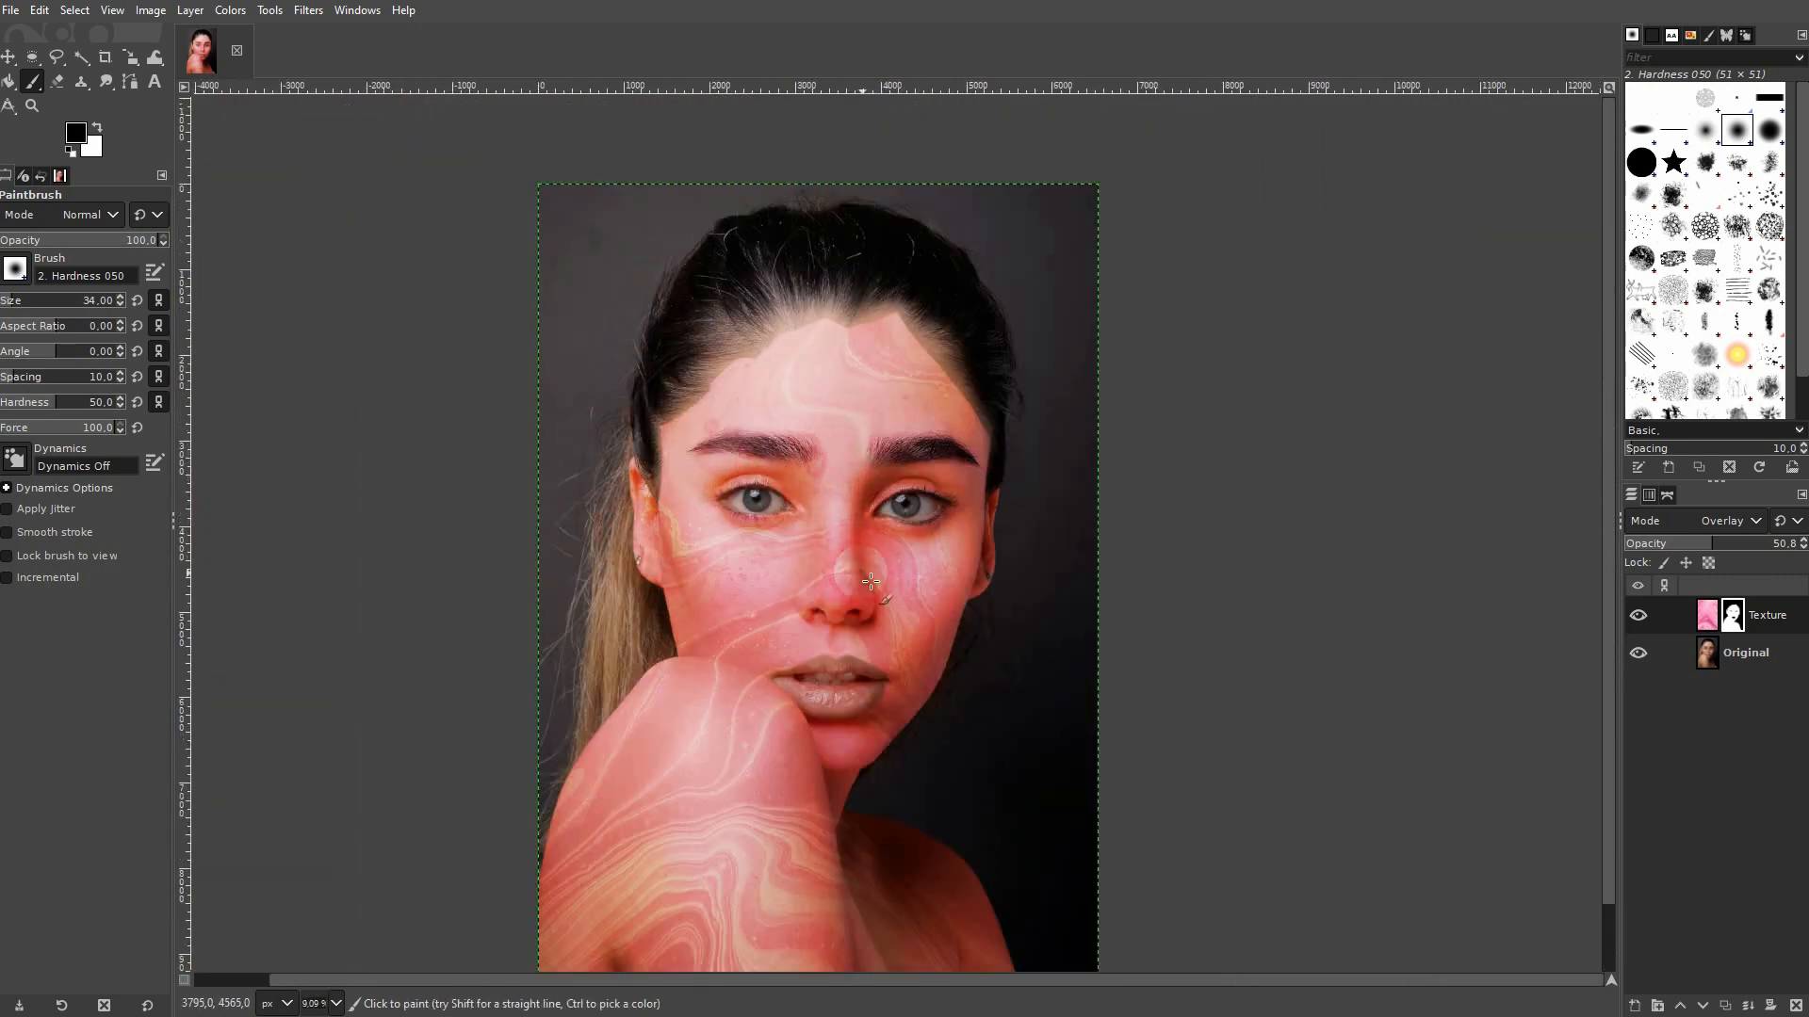
pyautogui.keyDown('ctrl'); pyautogui.scroll(3, 707, 377); pyautogui.keyUp('ctrl')
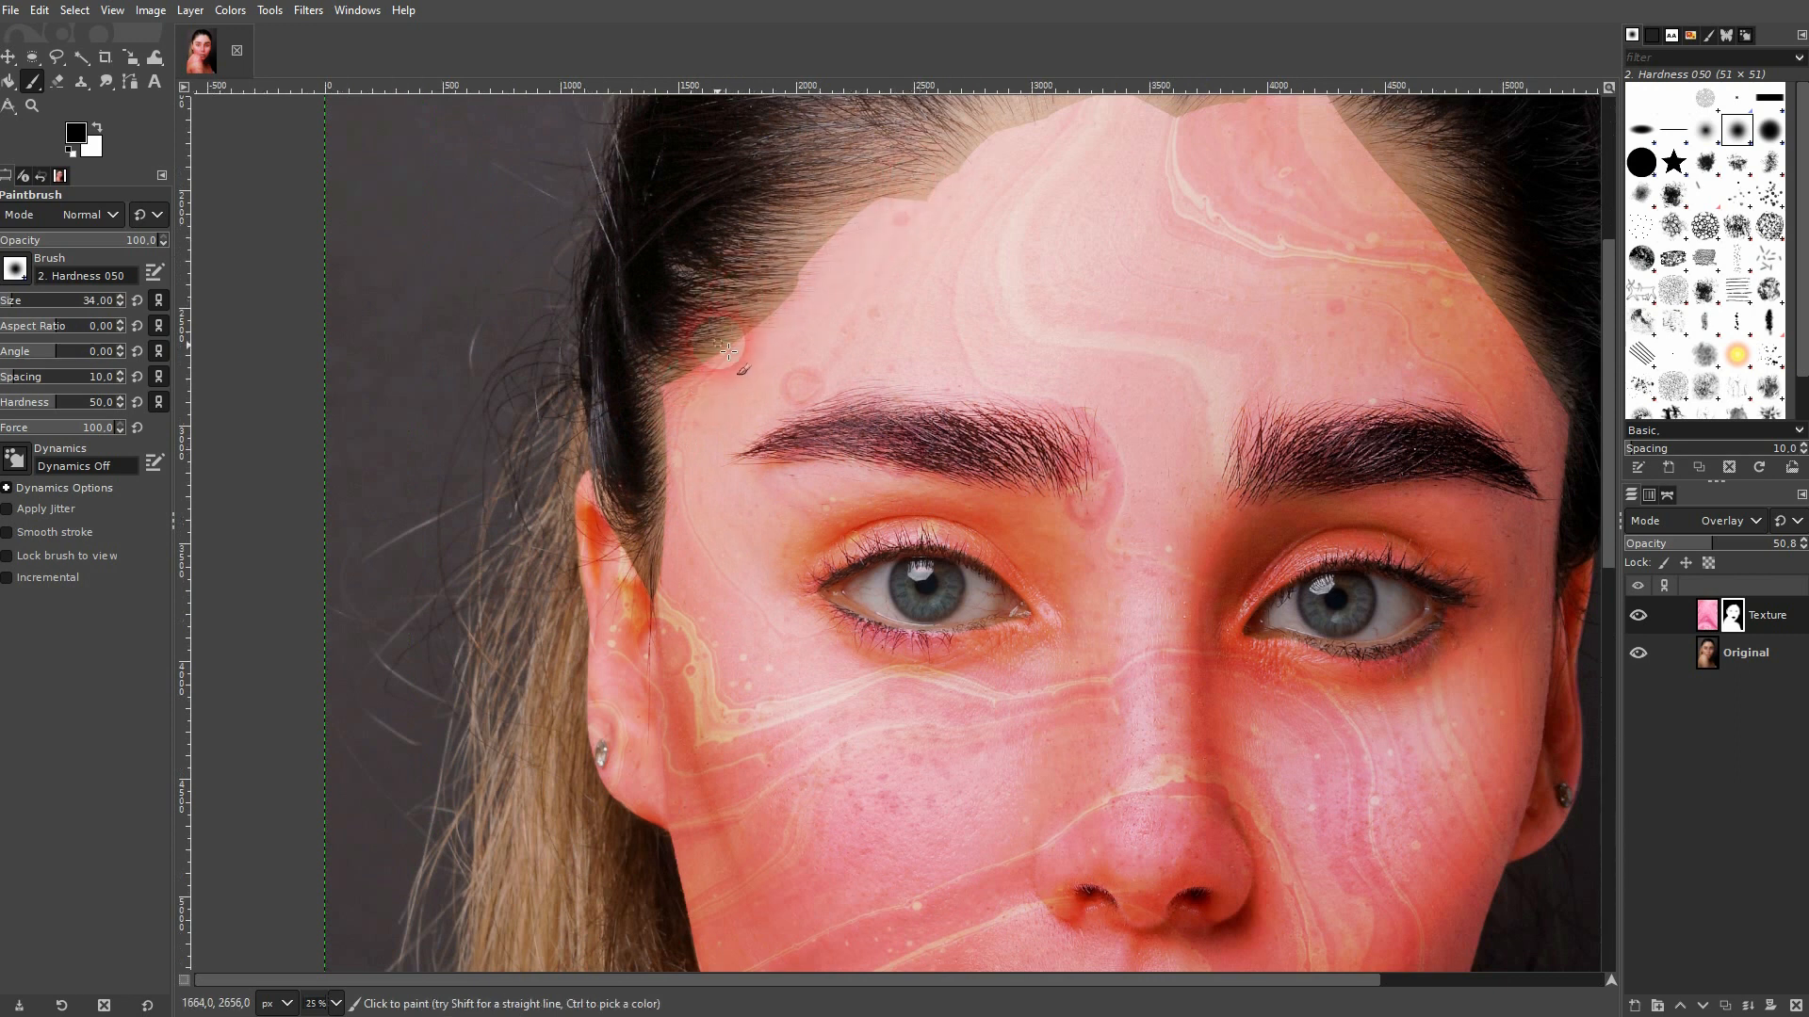
pyautogui.click(97, 126)
pyautogui.scroll(2, 678, 413)
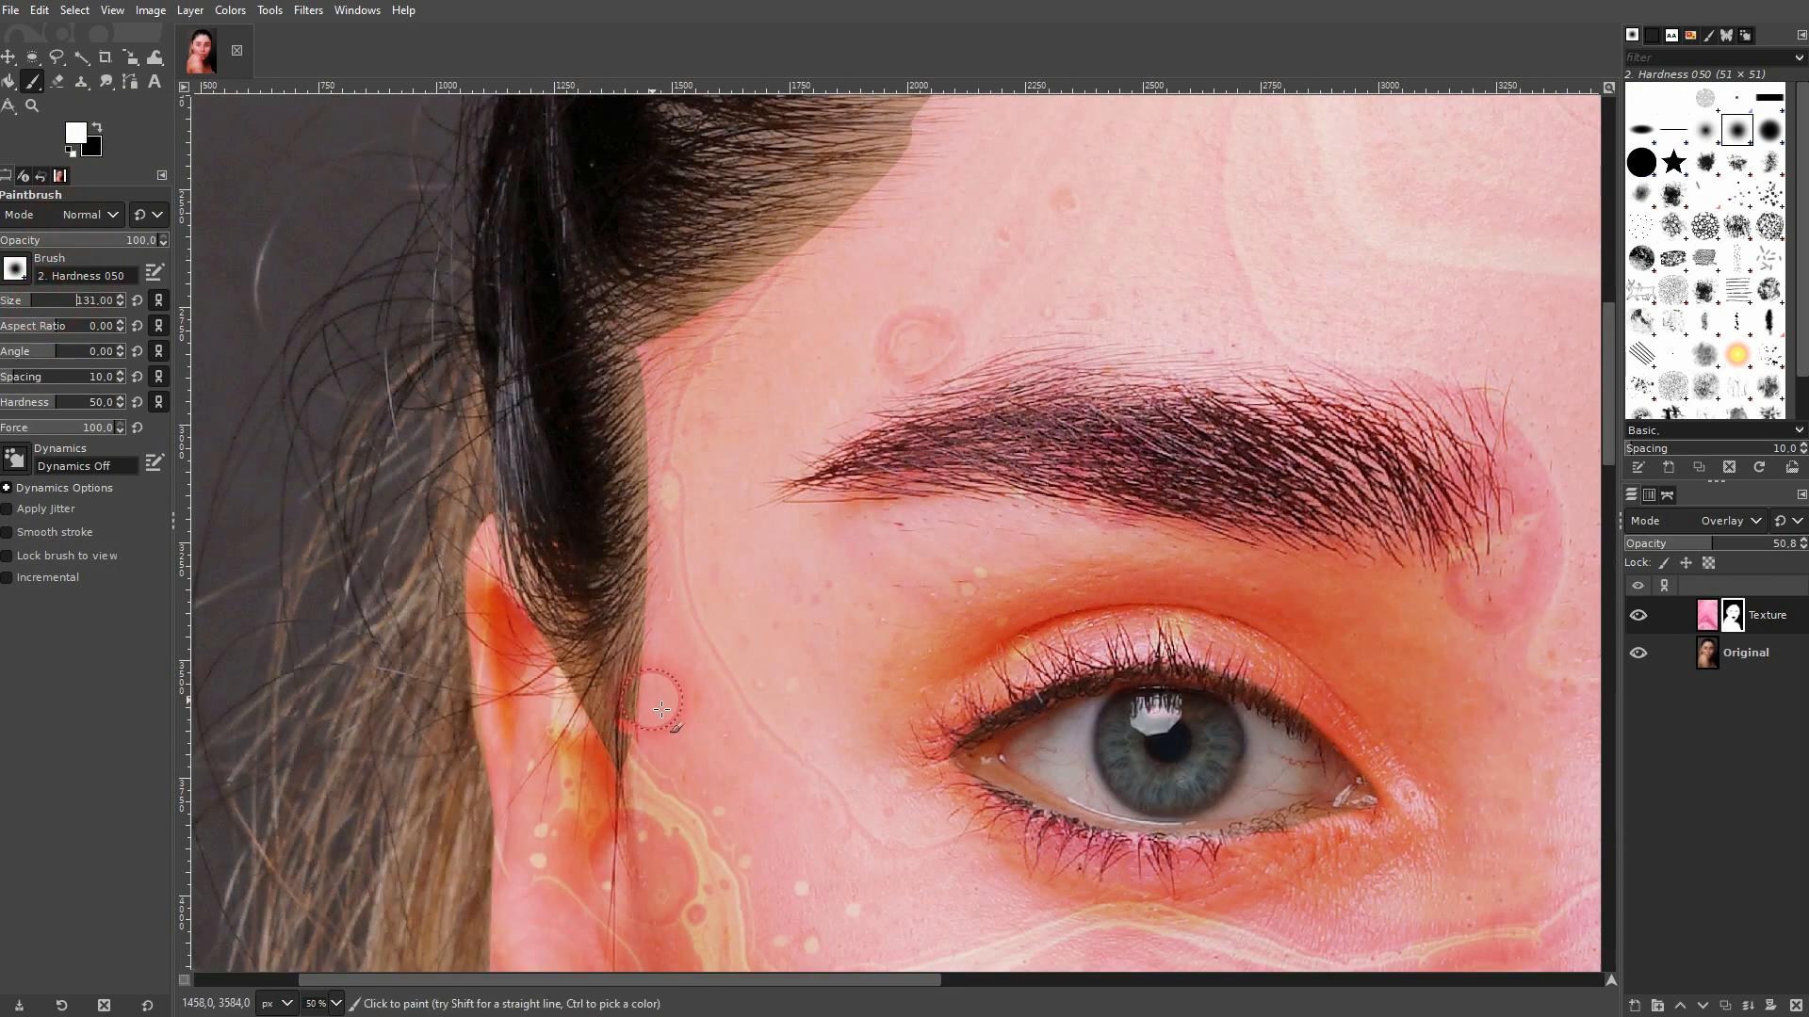
pyautogui.moveTo(26, 303); pyautogui.dragTo(22, 302)
pyautogui.moveTo(644, 739)
pyautogui.mouseDown()
pyautogui.moveTo(658, 512)
pyautogui.moveTo(637, 564)
pyautogui.moveTo(637, 492)
pyautogui.moveTo(675, 486)
pyautogui.moveTo(642, 366)
pyautogui.moveTo(674, 331)
pyautogui.moveTo(651, 331)
pyautogui.moveTo(674, 344)
pyautogui.moveTo(706, 302)
pyautogui.moveTo(797, 257)
pyautogui.moveTo(660, 337)
pyautogui.moveTo(806, 259)
pyautogui.moveTo(903, 136)
pyautogui.moveTo(1019, 179)
pyautogui.moveTo(1025, 158)
pyautogui.moveTo(1083, 193)
pyautogui.moveTo(1042, 265)
pyautogui.moveTo(882, 342)
pyautogui.moveTo(915, 333)
pyautogui.moveTo(885, 367)
pyautogui.moveTo(959, 275)
pyautogui.moveTo(1114, 178)
pyautogui.moveTo(1328, 166)
pyautogui.mouseUp()
# - Extend the texture by painting the mask white along the hairline at the top of the forehead
pyautogui.scroll(3, 1074, 182)
pyautogui.scroll(2, 1421, 178)
pyautogui.moveTo(1255, 558)
pyautogui.mouseDown()
pyautogui.moveTo(1208, 607)
pyautogui.moveTo(1340, 474)
pyautogui.moveTo(1489, 449)
pyautogui.moveTo(1430, 459)
pyautogui.moveTo(1514, 413)
pyautogui.moveTo(1482, 431)
pyautogui.moveTo(1536, 412)
pyautogui.mouseUp()
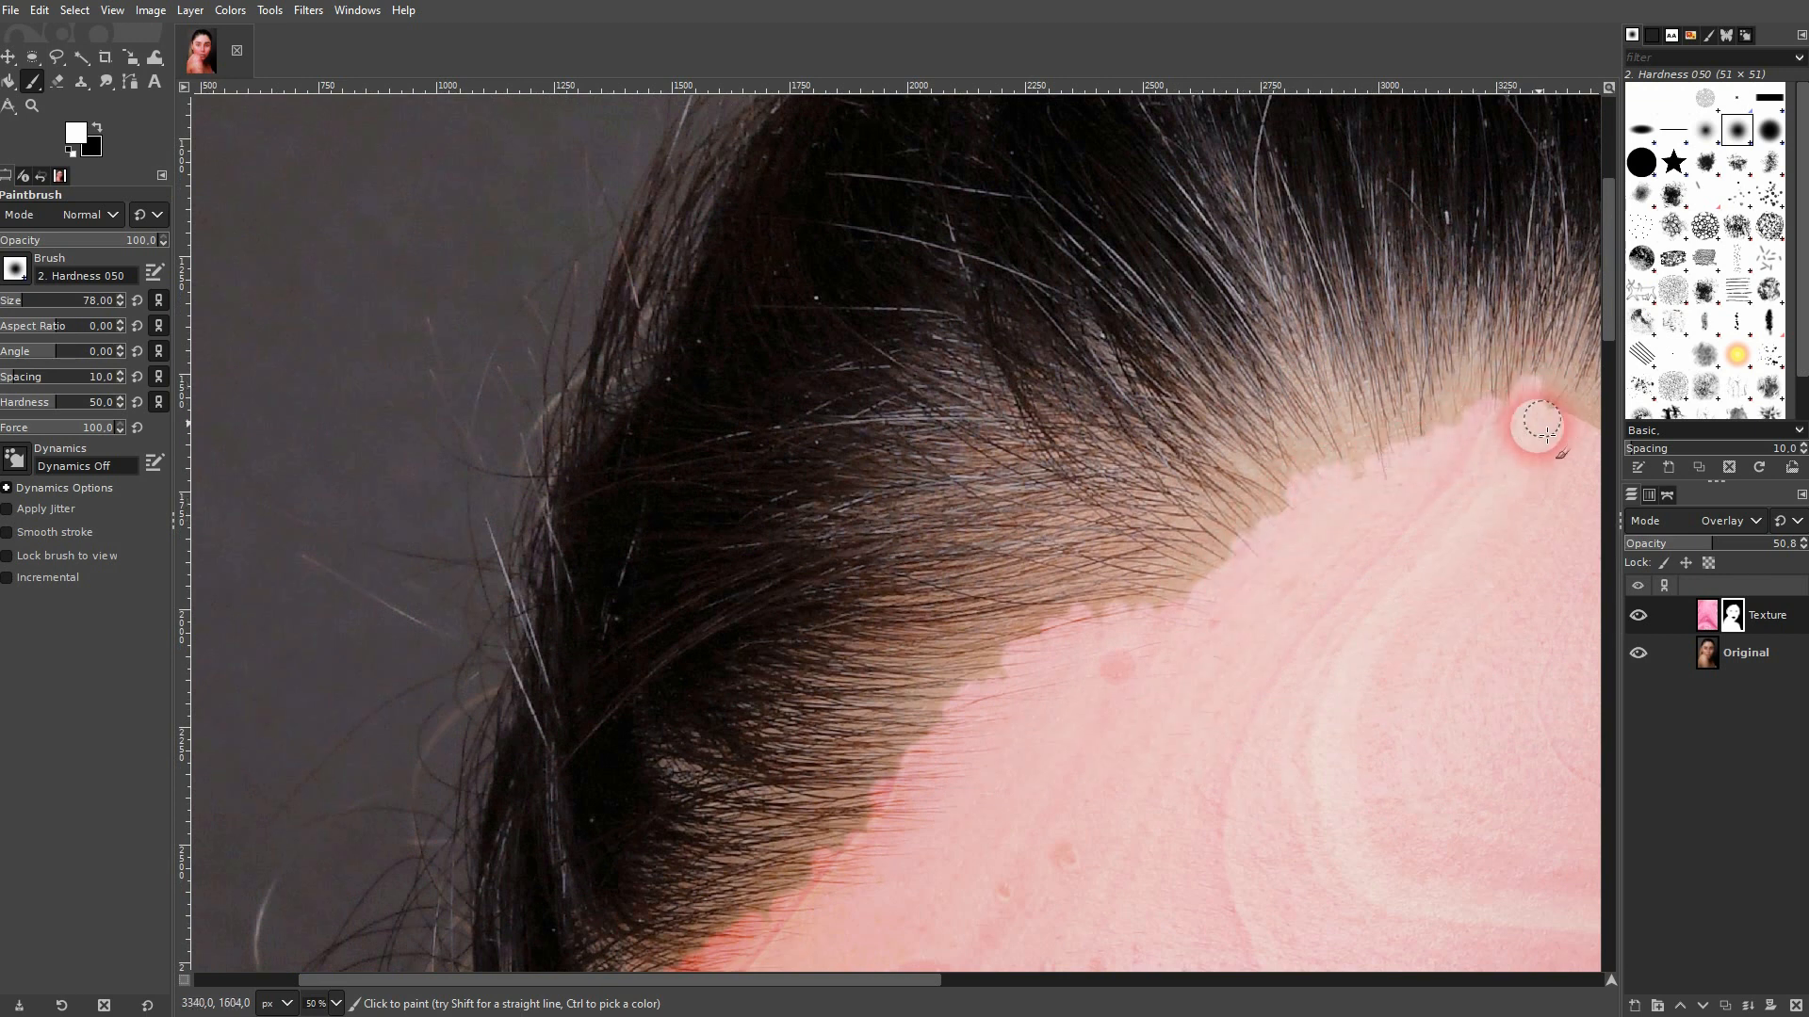
pyautogui.moveTo(1477, 633); pyautogui.dragTo(500, 592)
# - Paint the mask white along the forehead and temple hairline on the image's right side
pyautogui.moveTo(577, 377)
pyautogui.mouseDown()
pyautogui.moveTo(650, 407)
pyautogui.moveTo(638, 392)
pyautogui.moveTo(691, 399)
pyautogui.moveTo(673, 418)
pyautogui.moveTo(849, 375)
pyautogui.moveTo(822, 399)
pyautogui.moveTo(884, 368)
pyautogui.moveTo(899, 333)
pyautogui.moveTo(913, 364)
pyautogui.moveTo(950, 346)
pyautogui.moveTo(984, 360)
pyautogui.moveTo(1056, 462)
pyautogui.moveTo(1148, 527)
pyautogui.moveTo(1125, 520)
pyautogui.moveTo(1125, 555)
pyautogui.moveTo(1171, 554)
pyautogui.moveTo(1192, 623)
pyautogui.moveTo(1326, 749)
pyautogui.moveTo(1319, 799)
pyautogui.mouseUp()
pyautogui.moveTo(1234, 738)
pyautogui.mouseDown()
pyautogui.moveTo(770, 453)
pyautogui.moveTo(920, 553)
pyautogui.mouseUp()
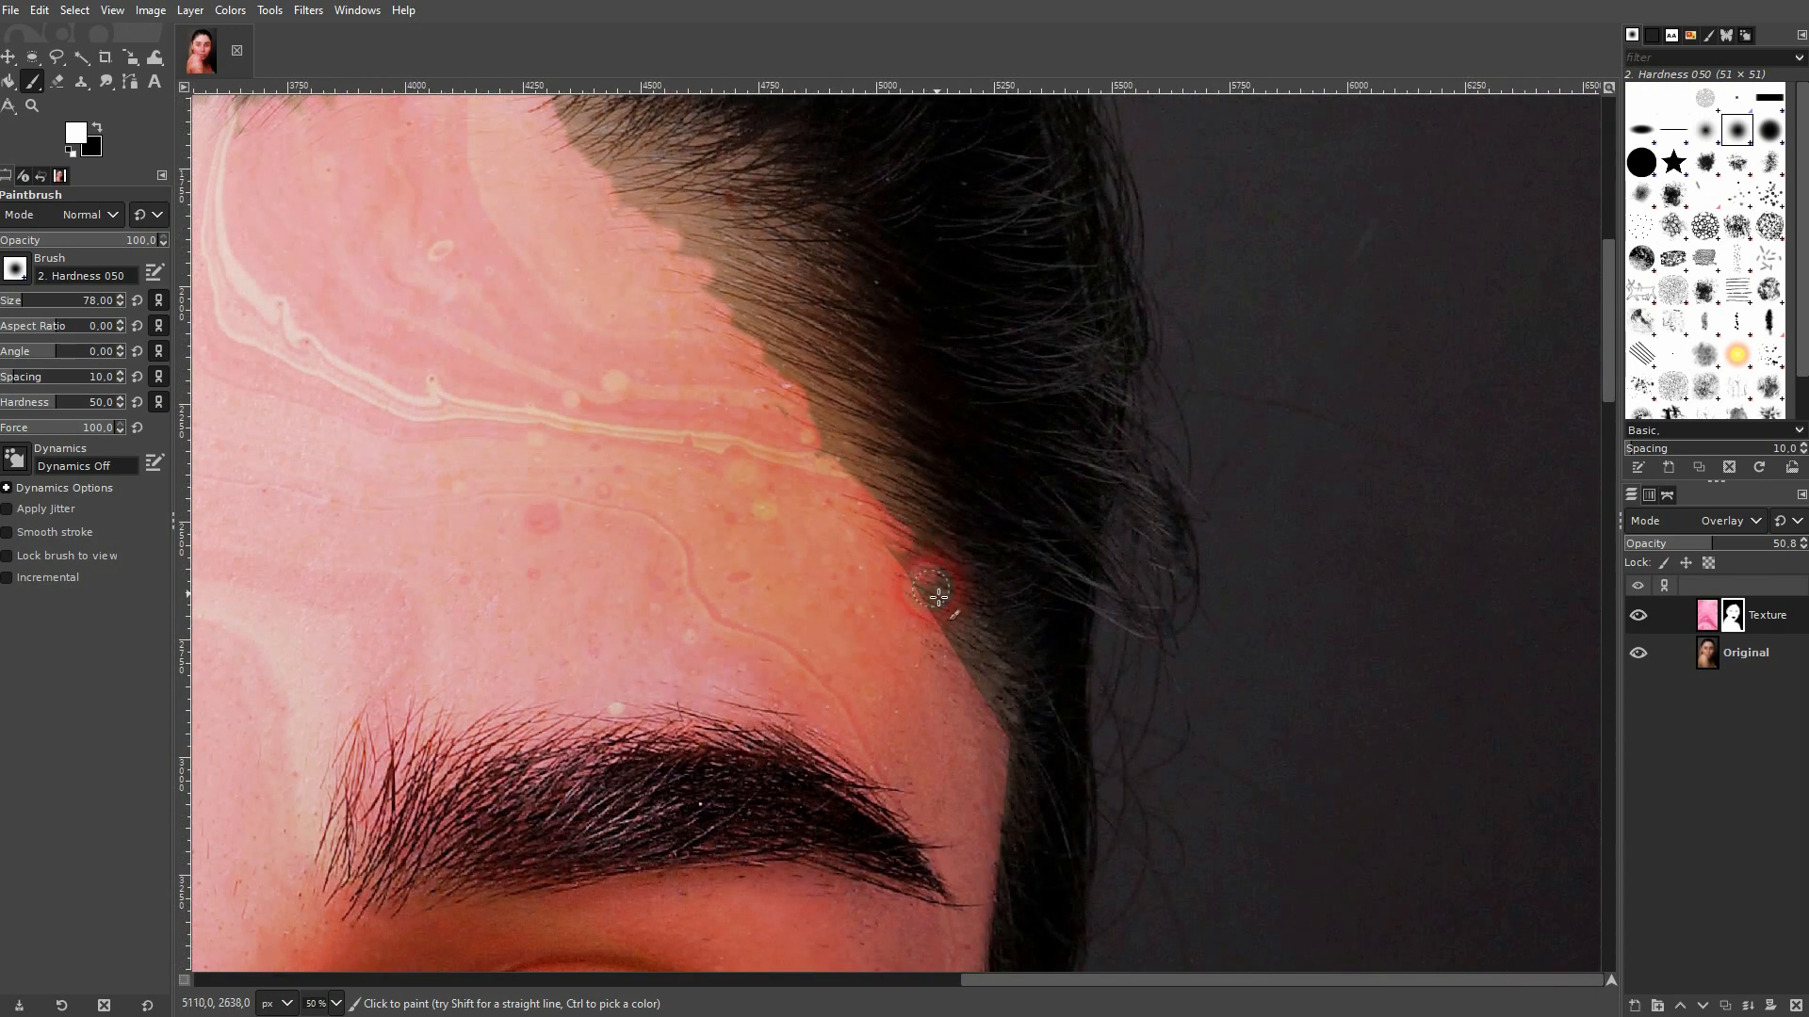
pyautogui.moveTo(832, 469); pyautogui.dragTo(823, 454)
pyautogui.scroll(-2, 885, 647)
pyautogui.scroll(-2, 966, 745)
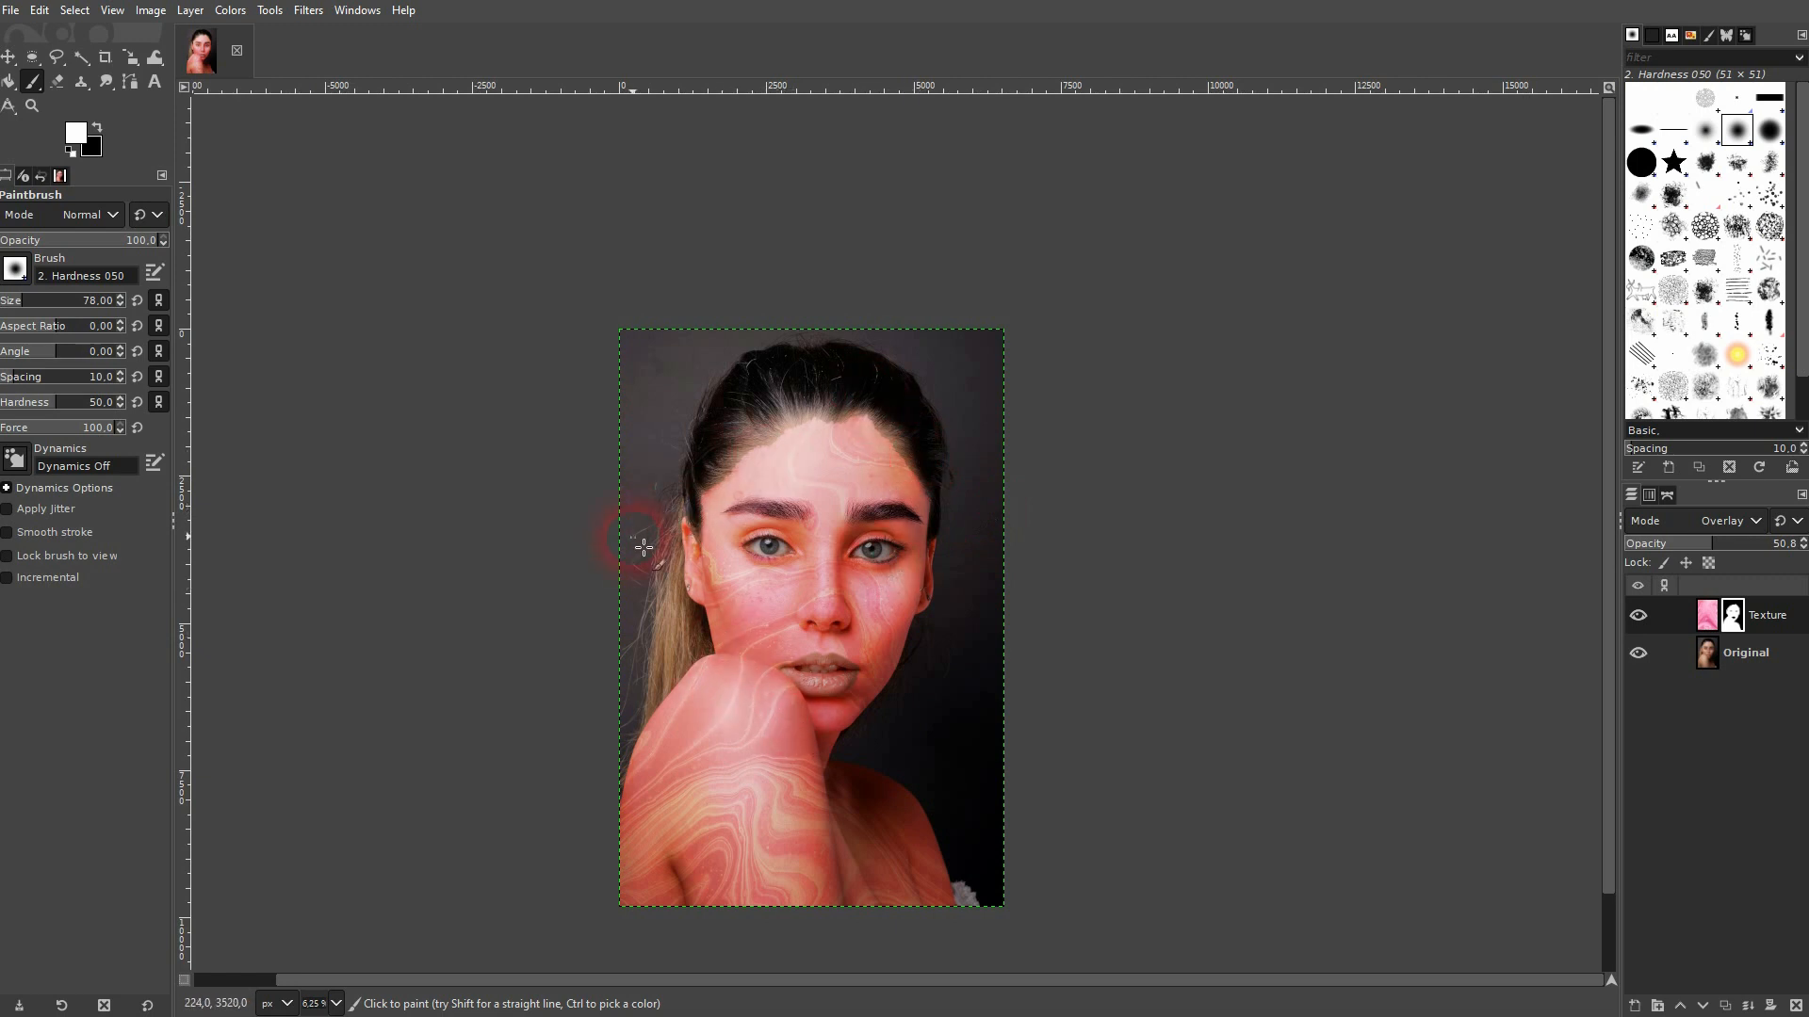
# - Switch the paint color to black and inspect the mask edges around both ears, the hairline and the face
pyautogui.scroll(1, 677, 560)
pyautogui.scroll(5, 685, 566)
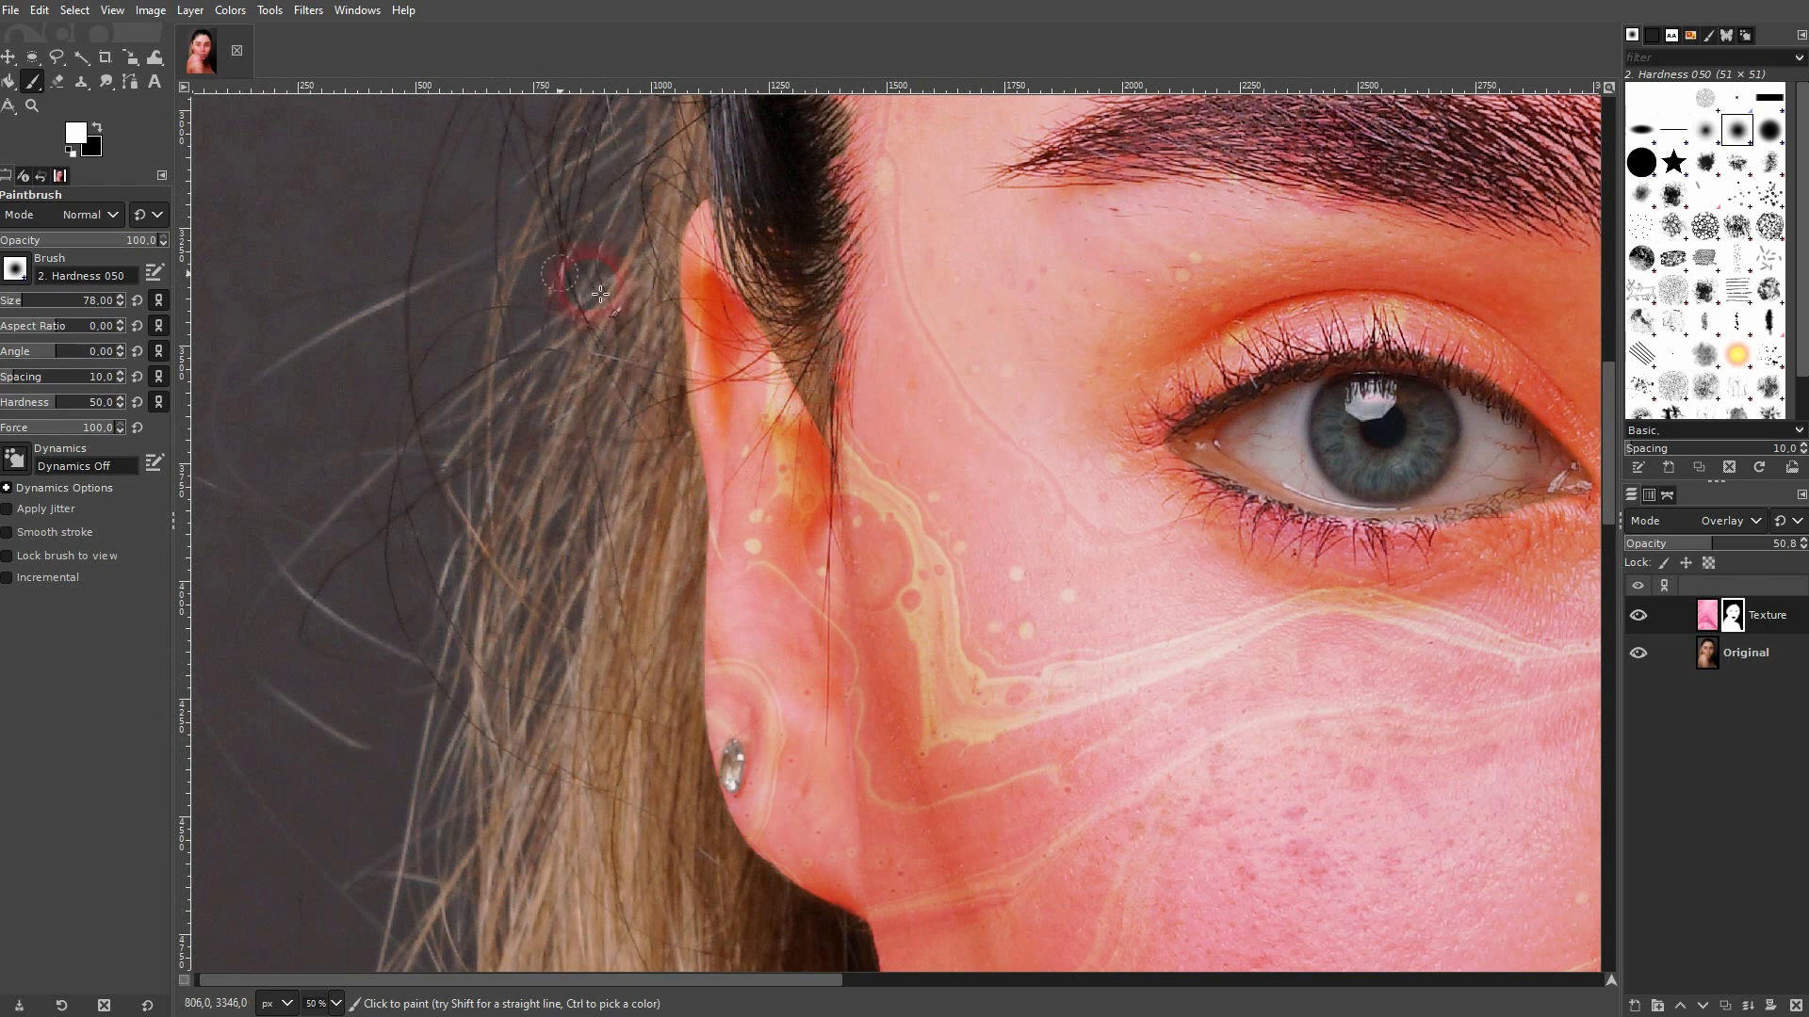
pyautogui.click(98, 129)
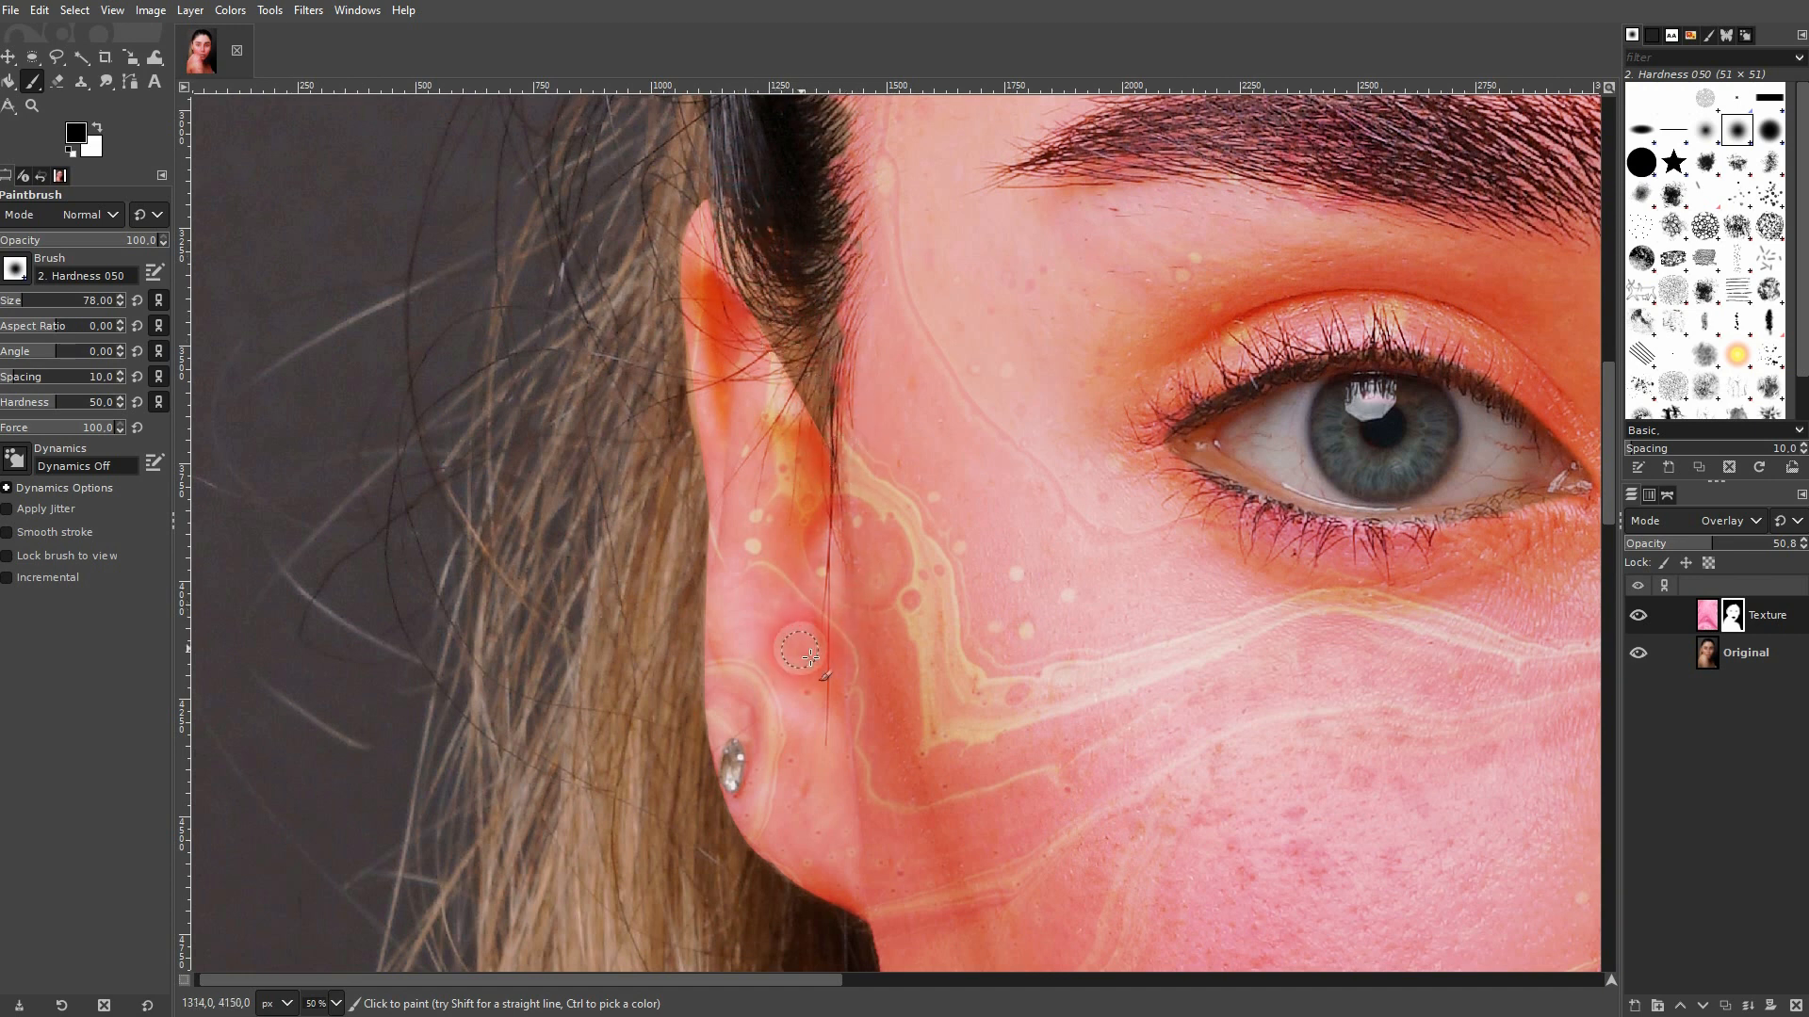
pyautogui.scroll(-5, 792, 678)
pyautogui.scroll(5, 1124, 740)
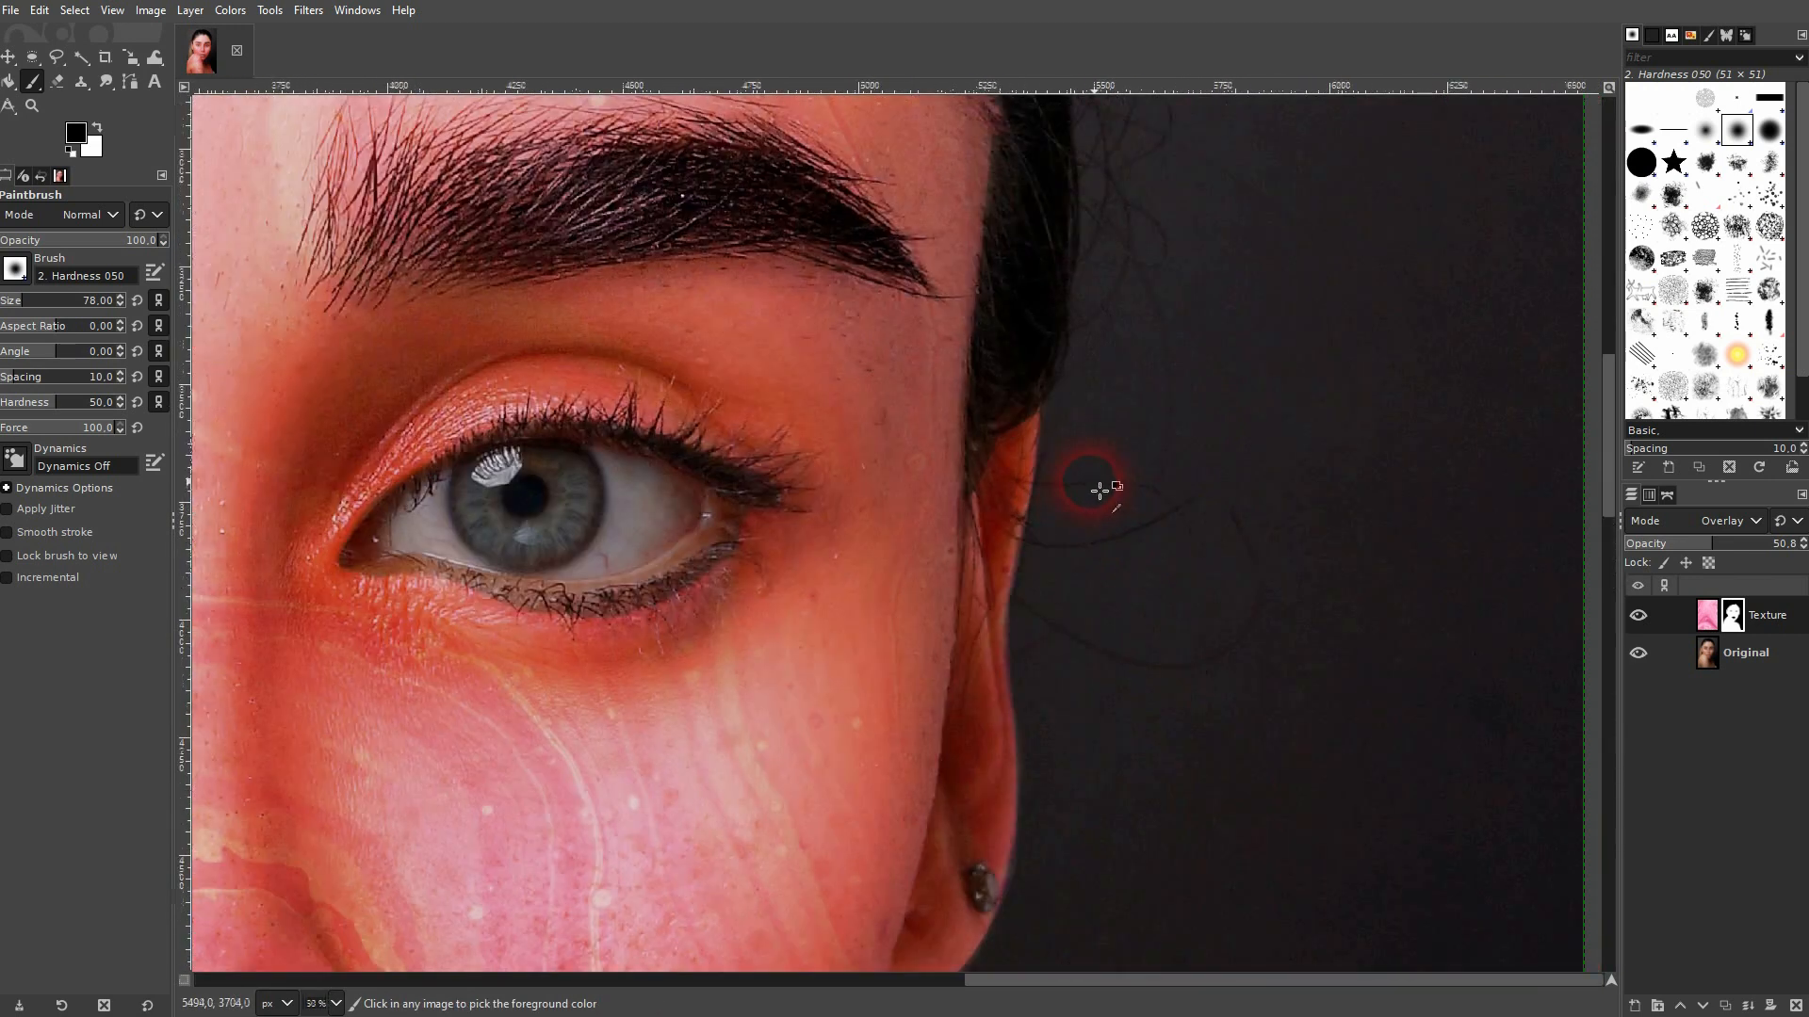
pyautogui.scroll(-4, 1008, 539)
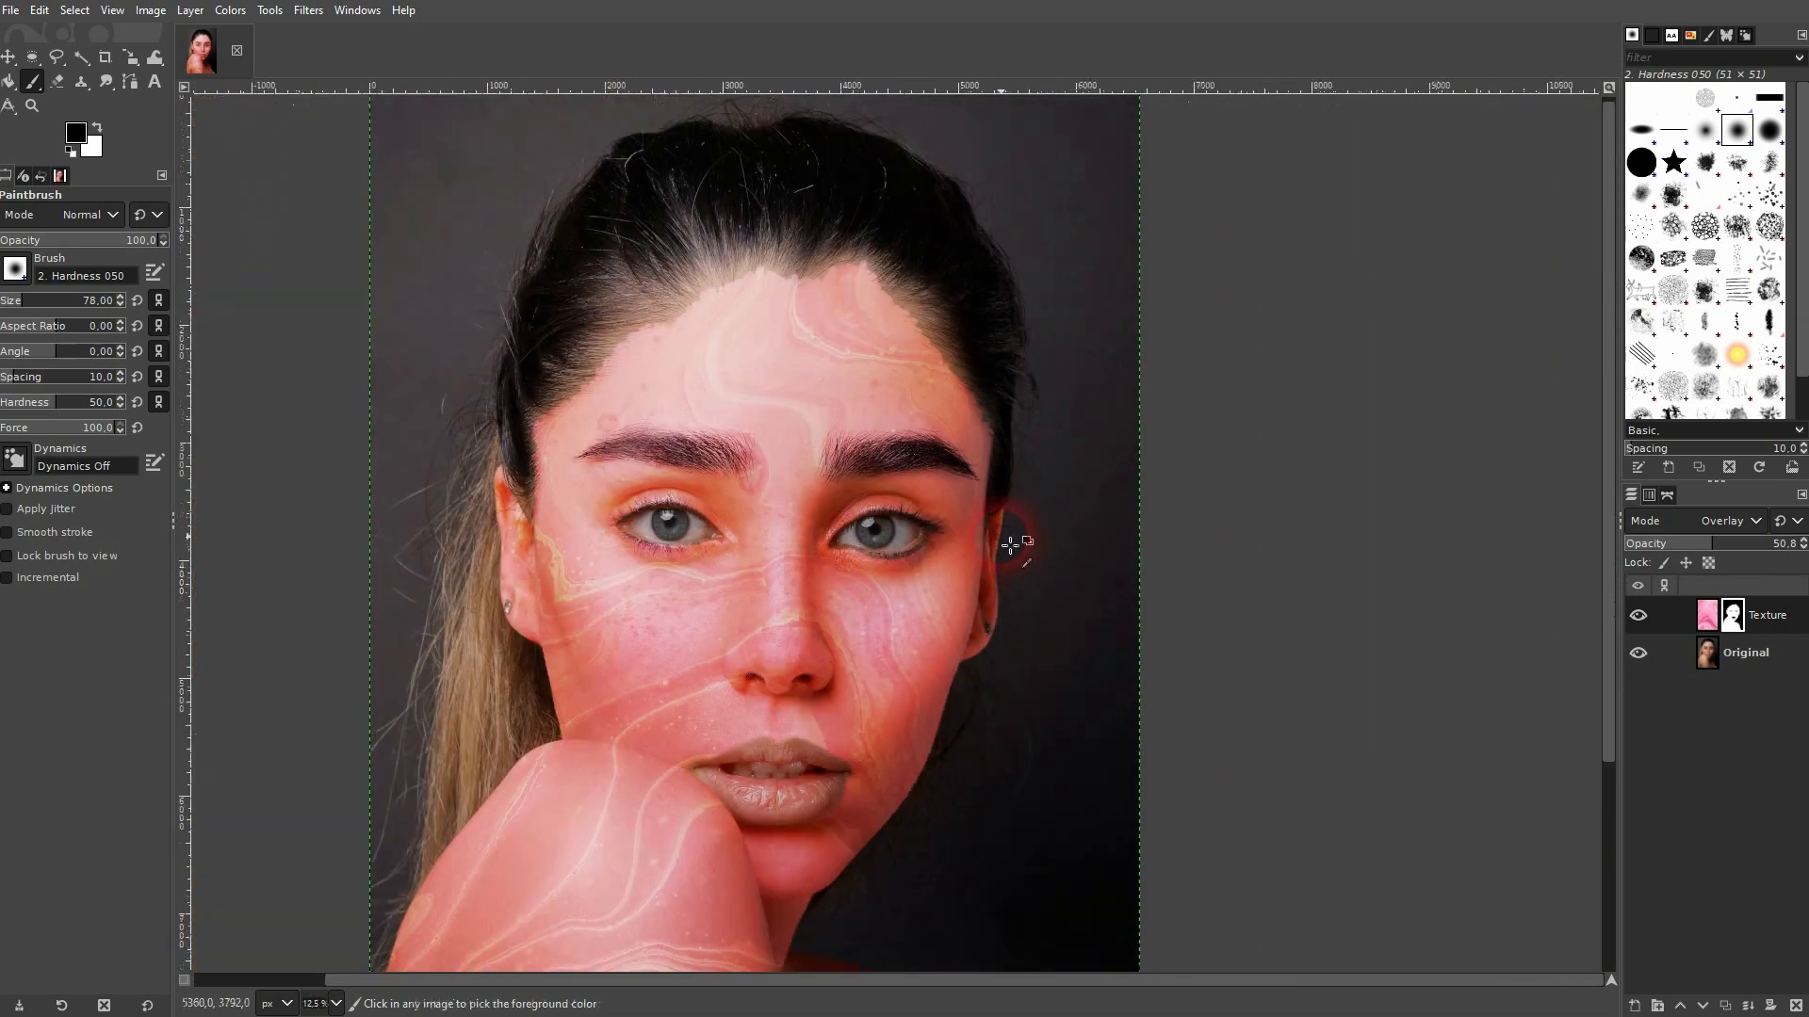
pyautogui.scroll(4, 1009, 544)
pyautogui.scroll(-4, 984, 491)
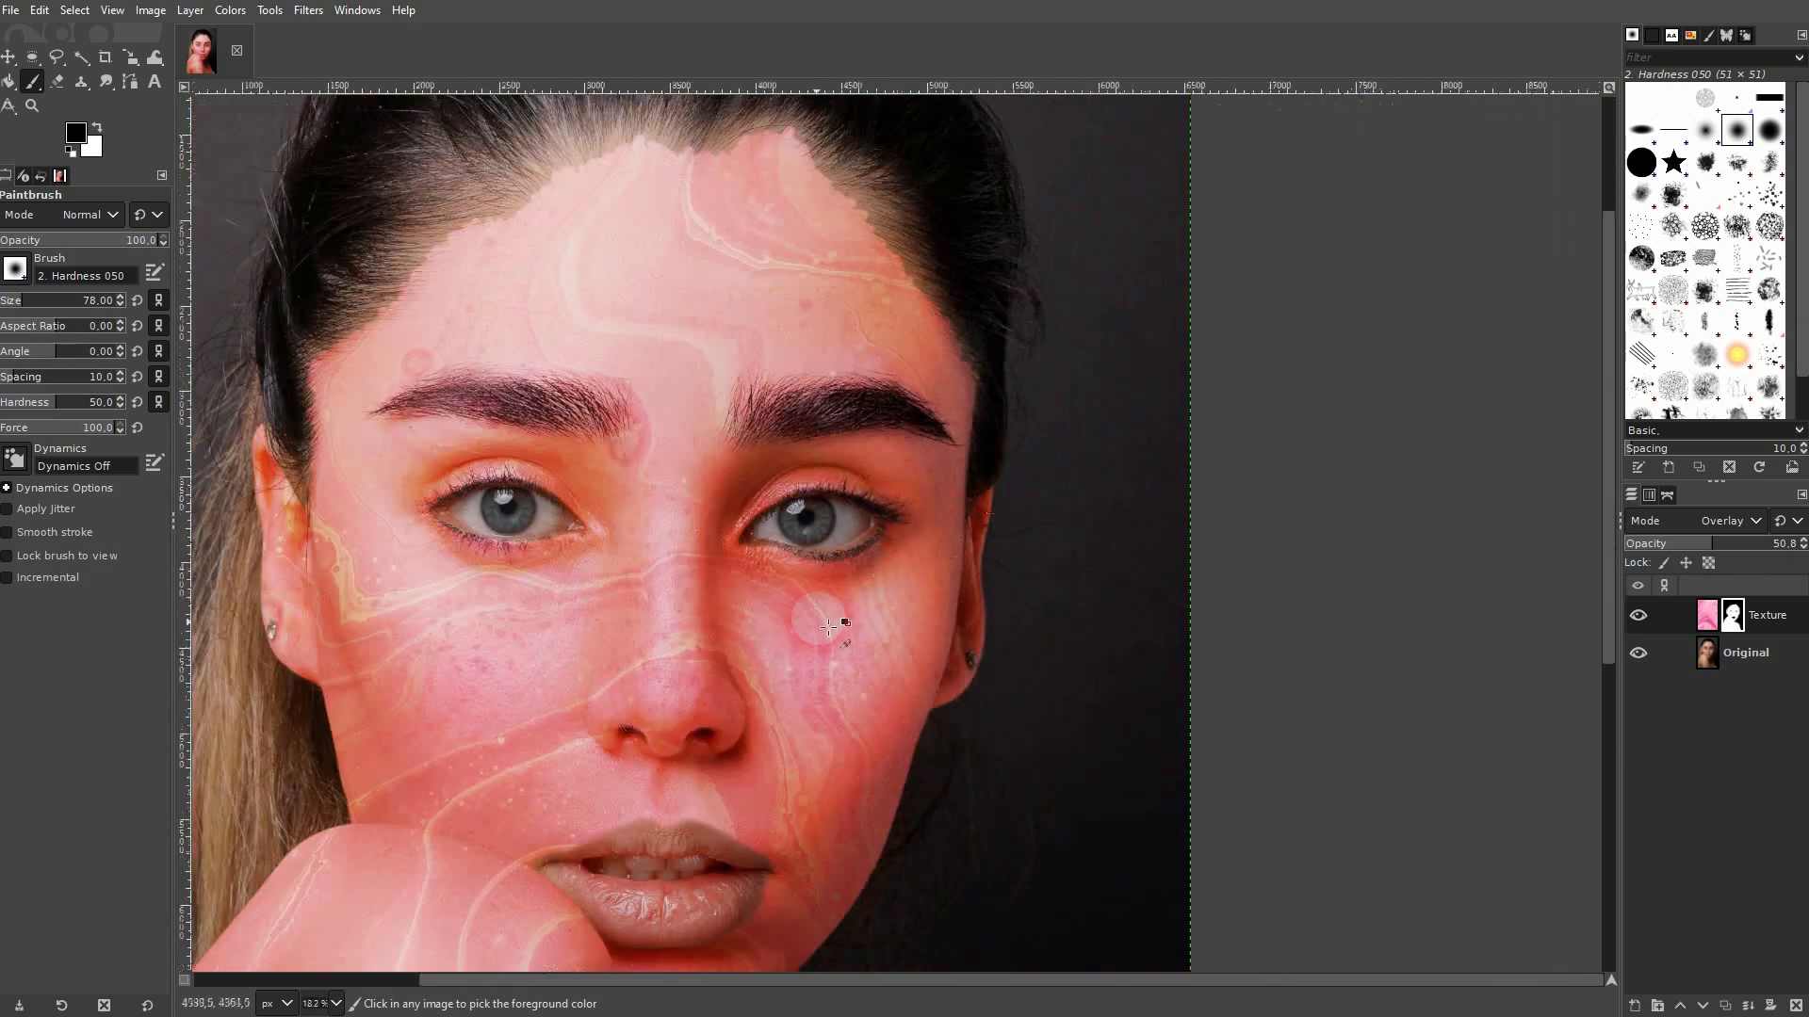
pyautogui.scroll(-2, 644, 769)
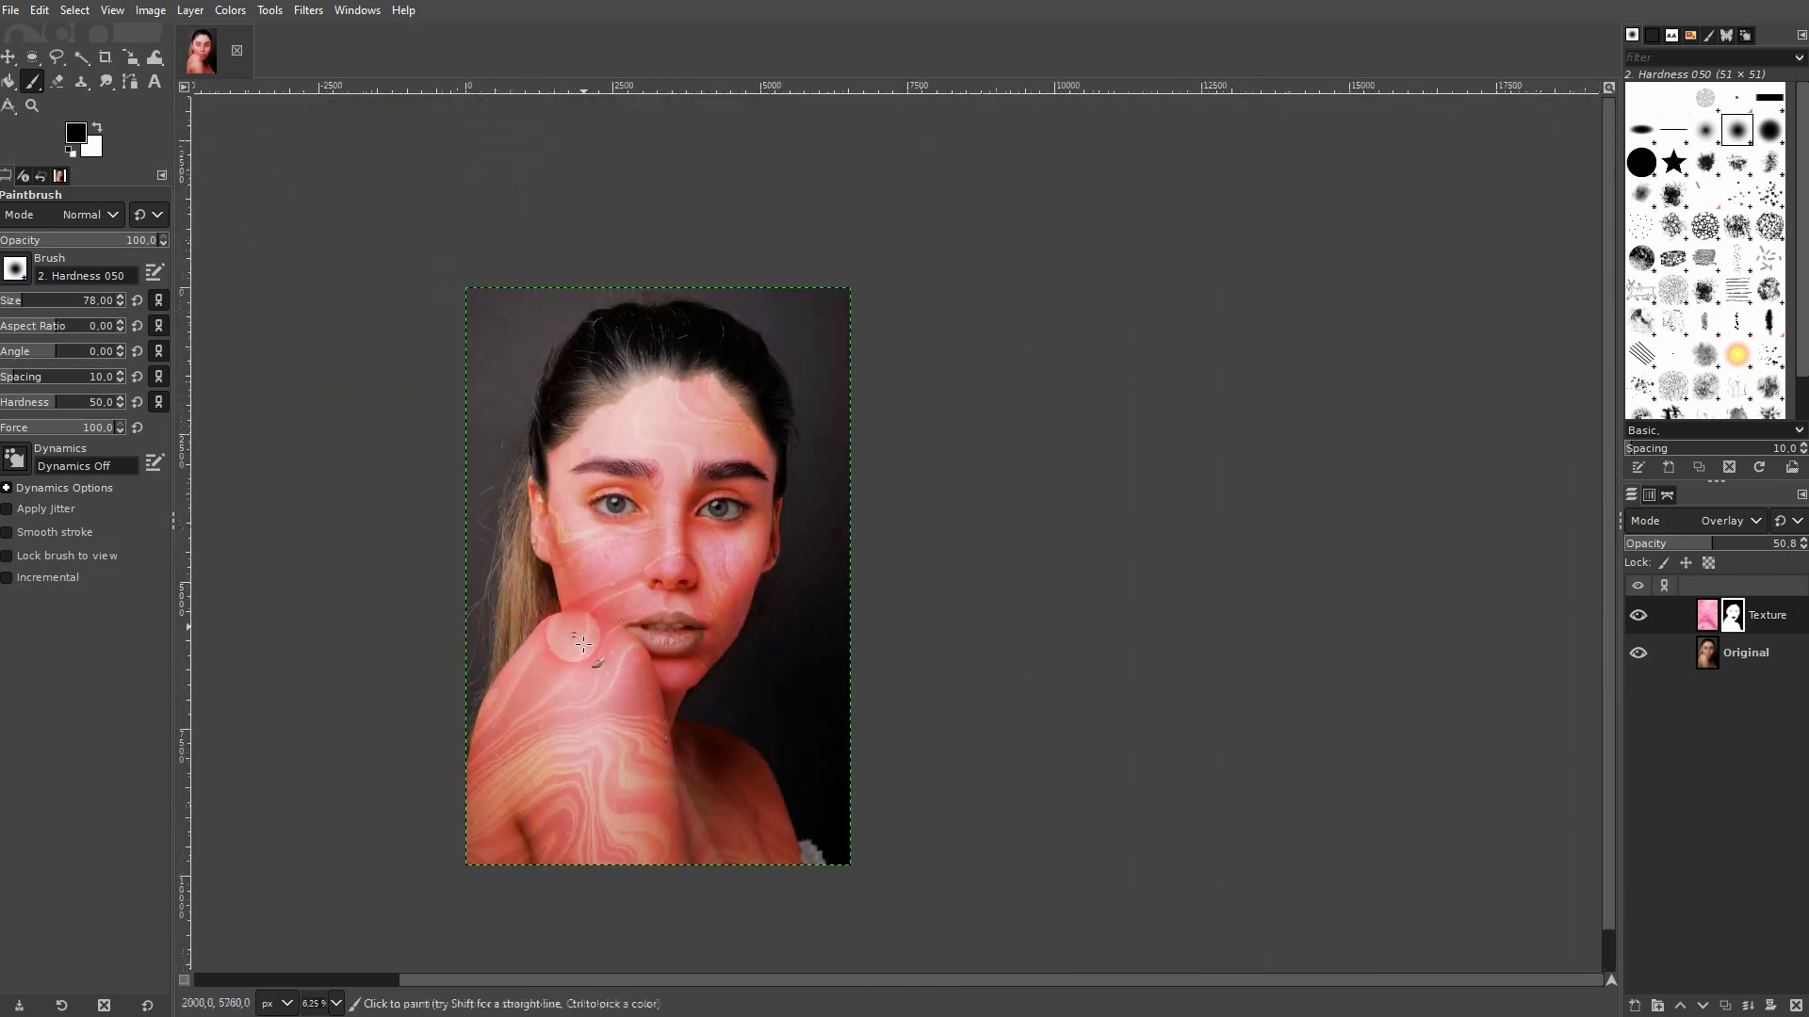
# - Adjust Brightness-Contrast on the Texture layer's image rather than its mask, setting brightness to -45 and contrast to 18
pyautogui.click(1707, 620)
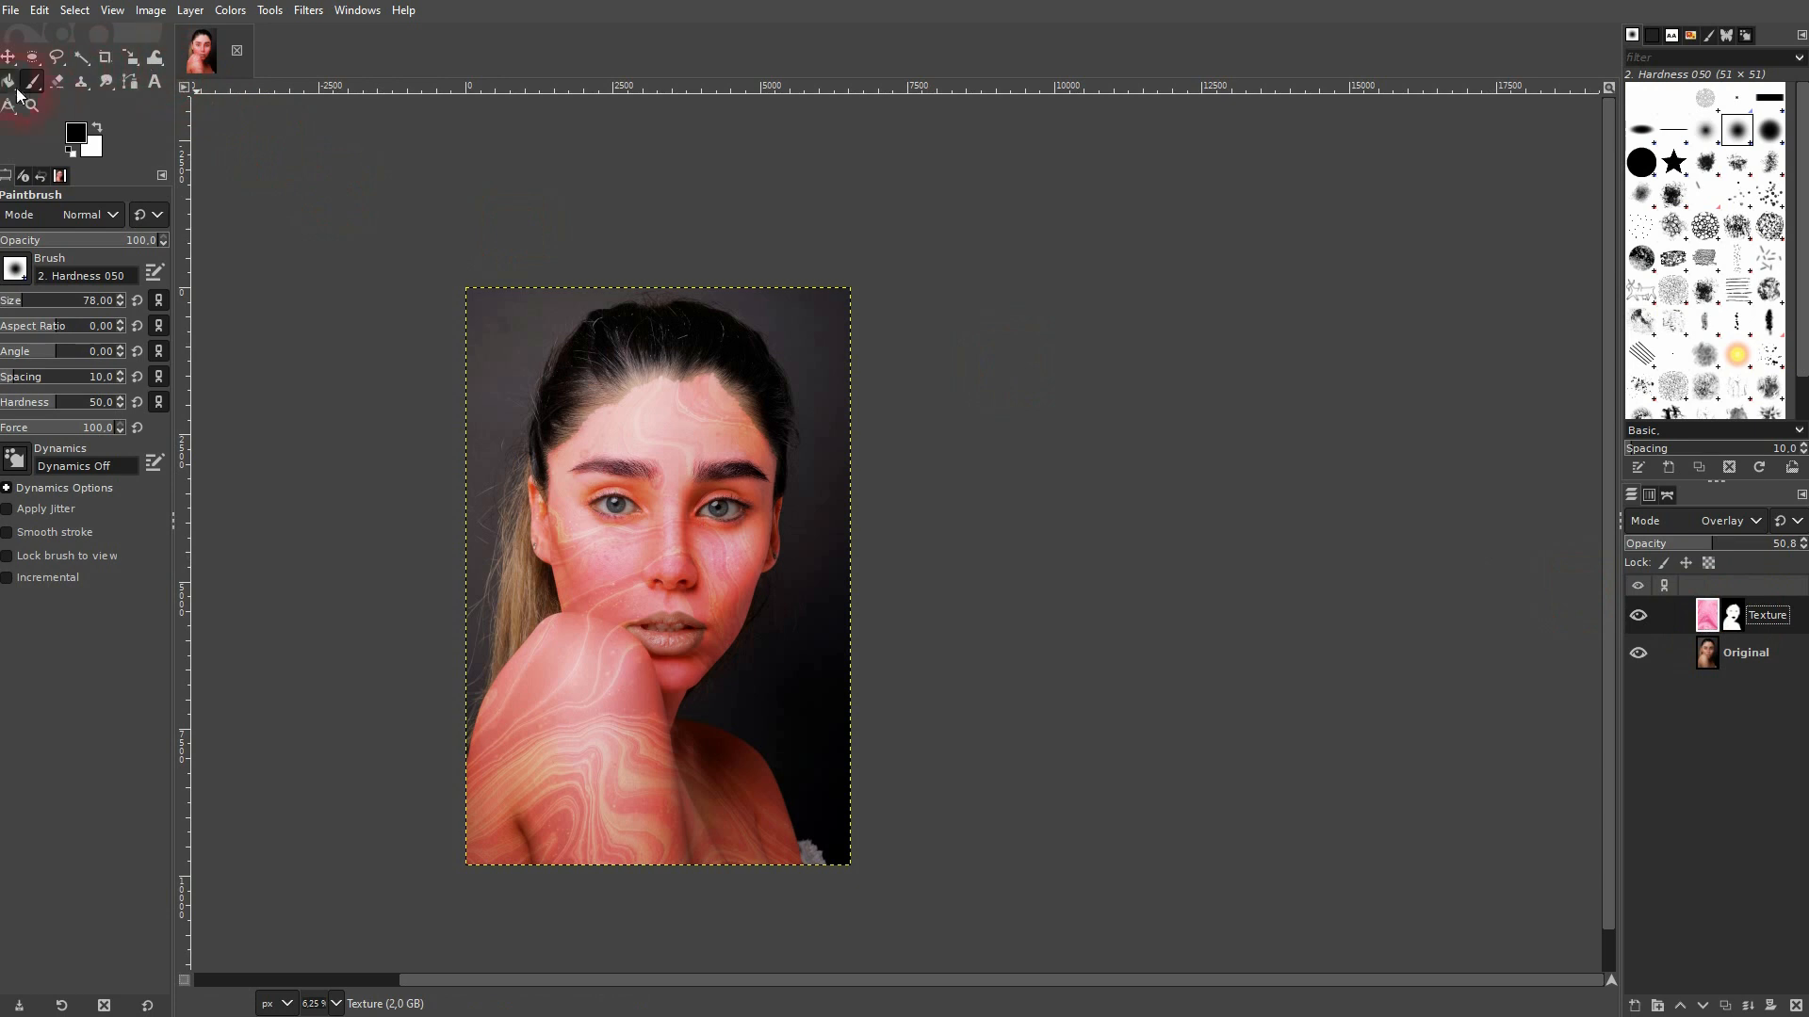
pyautogui.click(9, 56)
pyautogui.scroll(2, 564, 681)
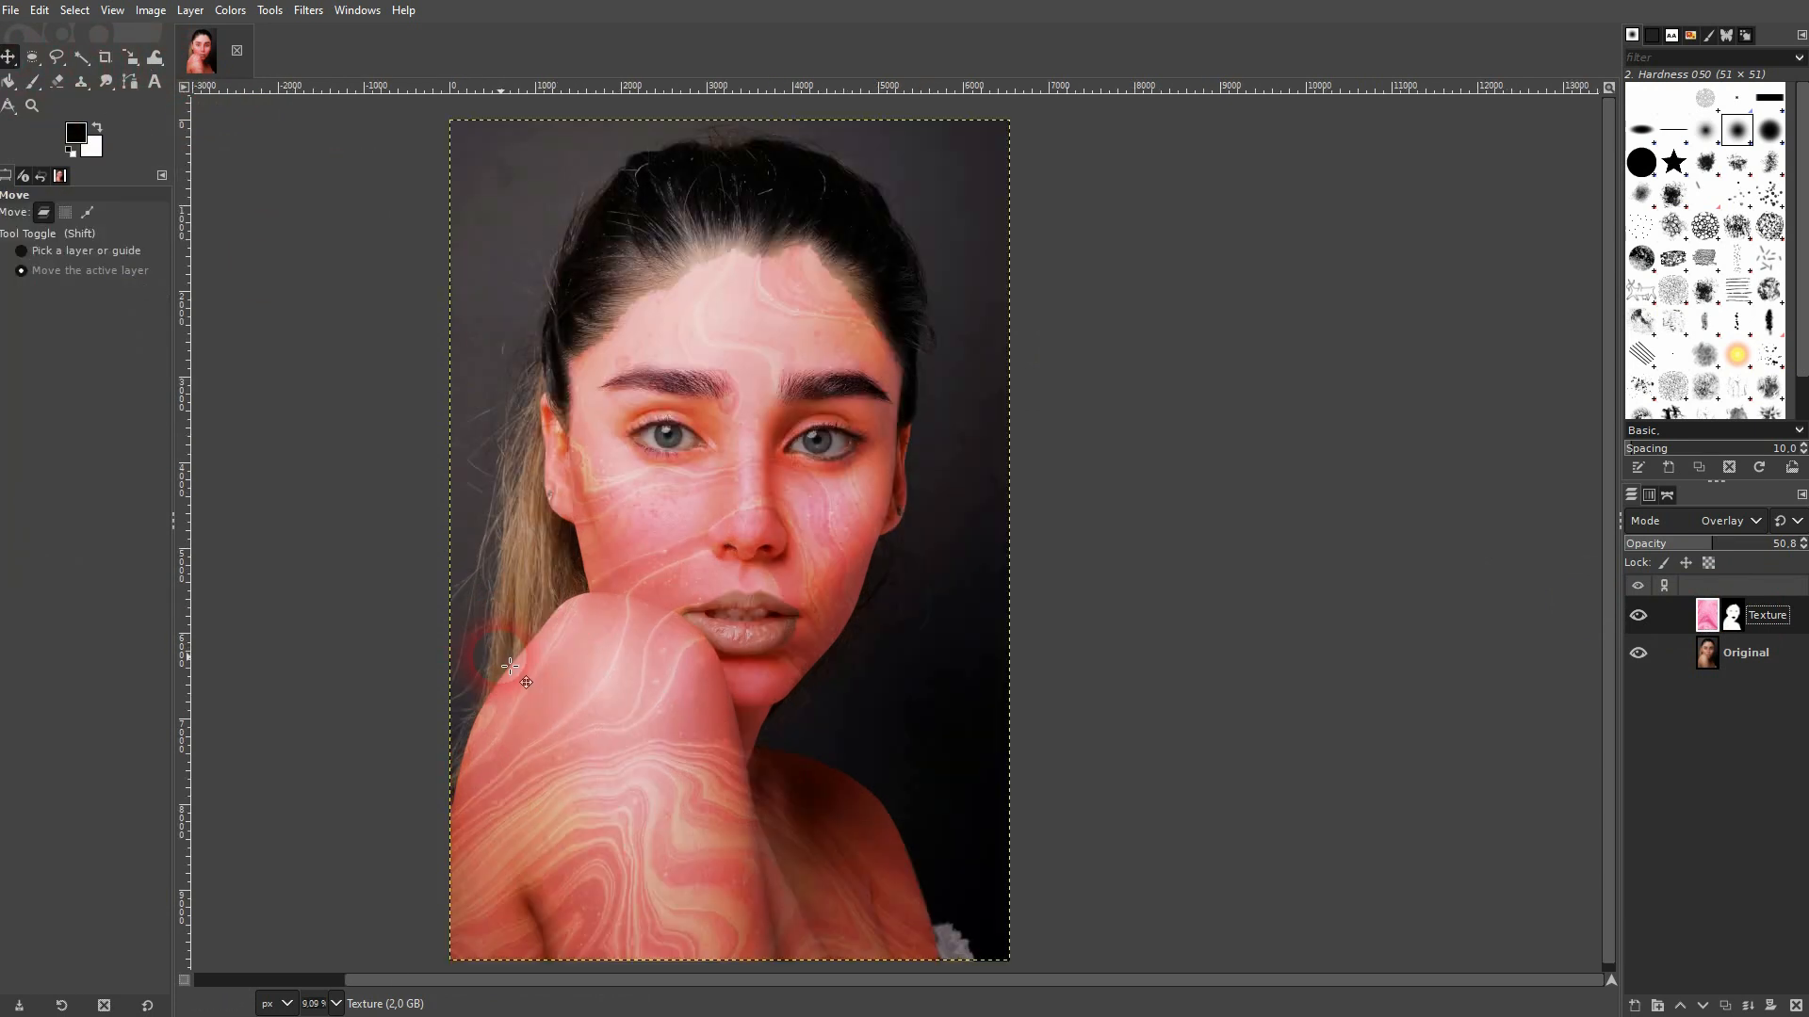
pyautogui.scroll(-1, 566, 683)
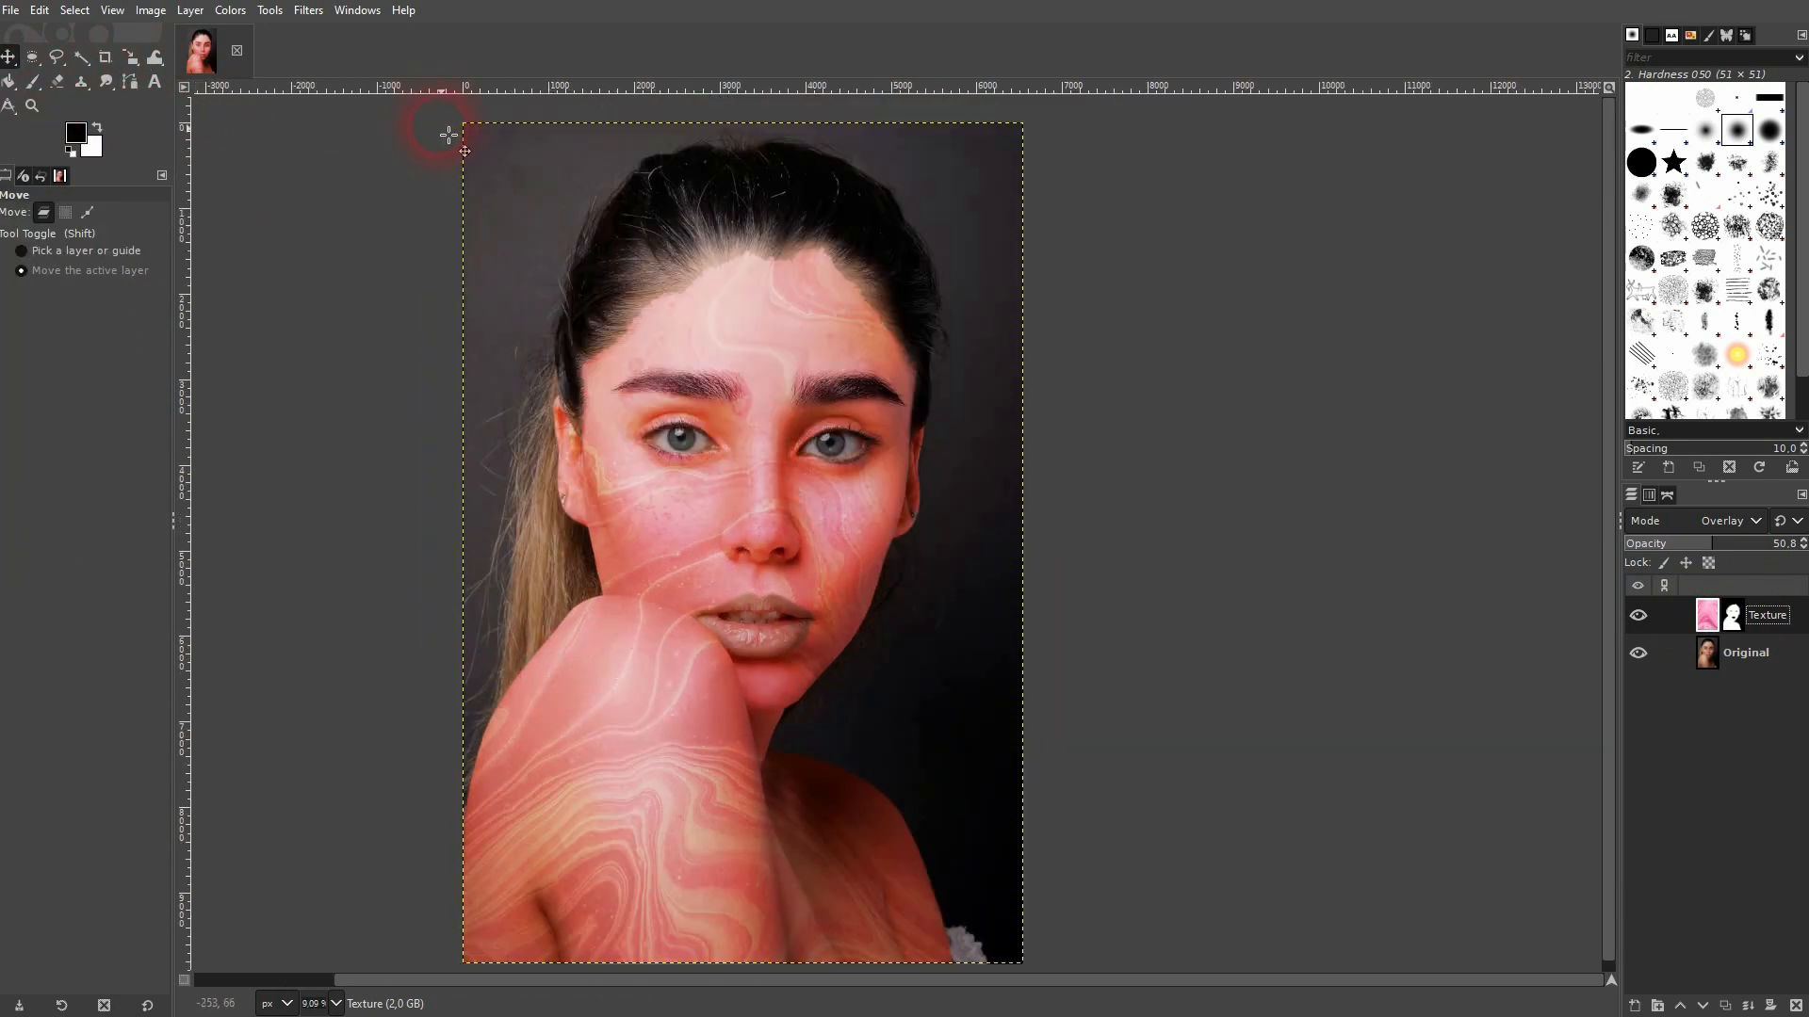
pyautogui.click(235, 11)
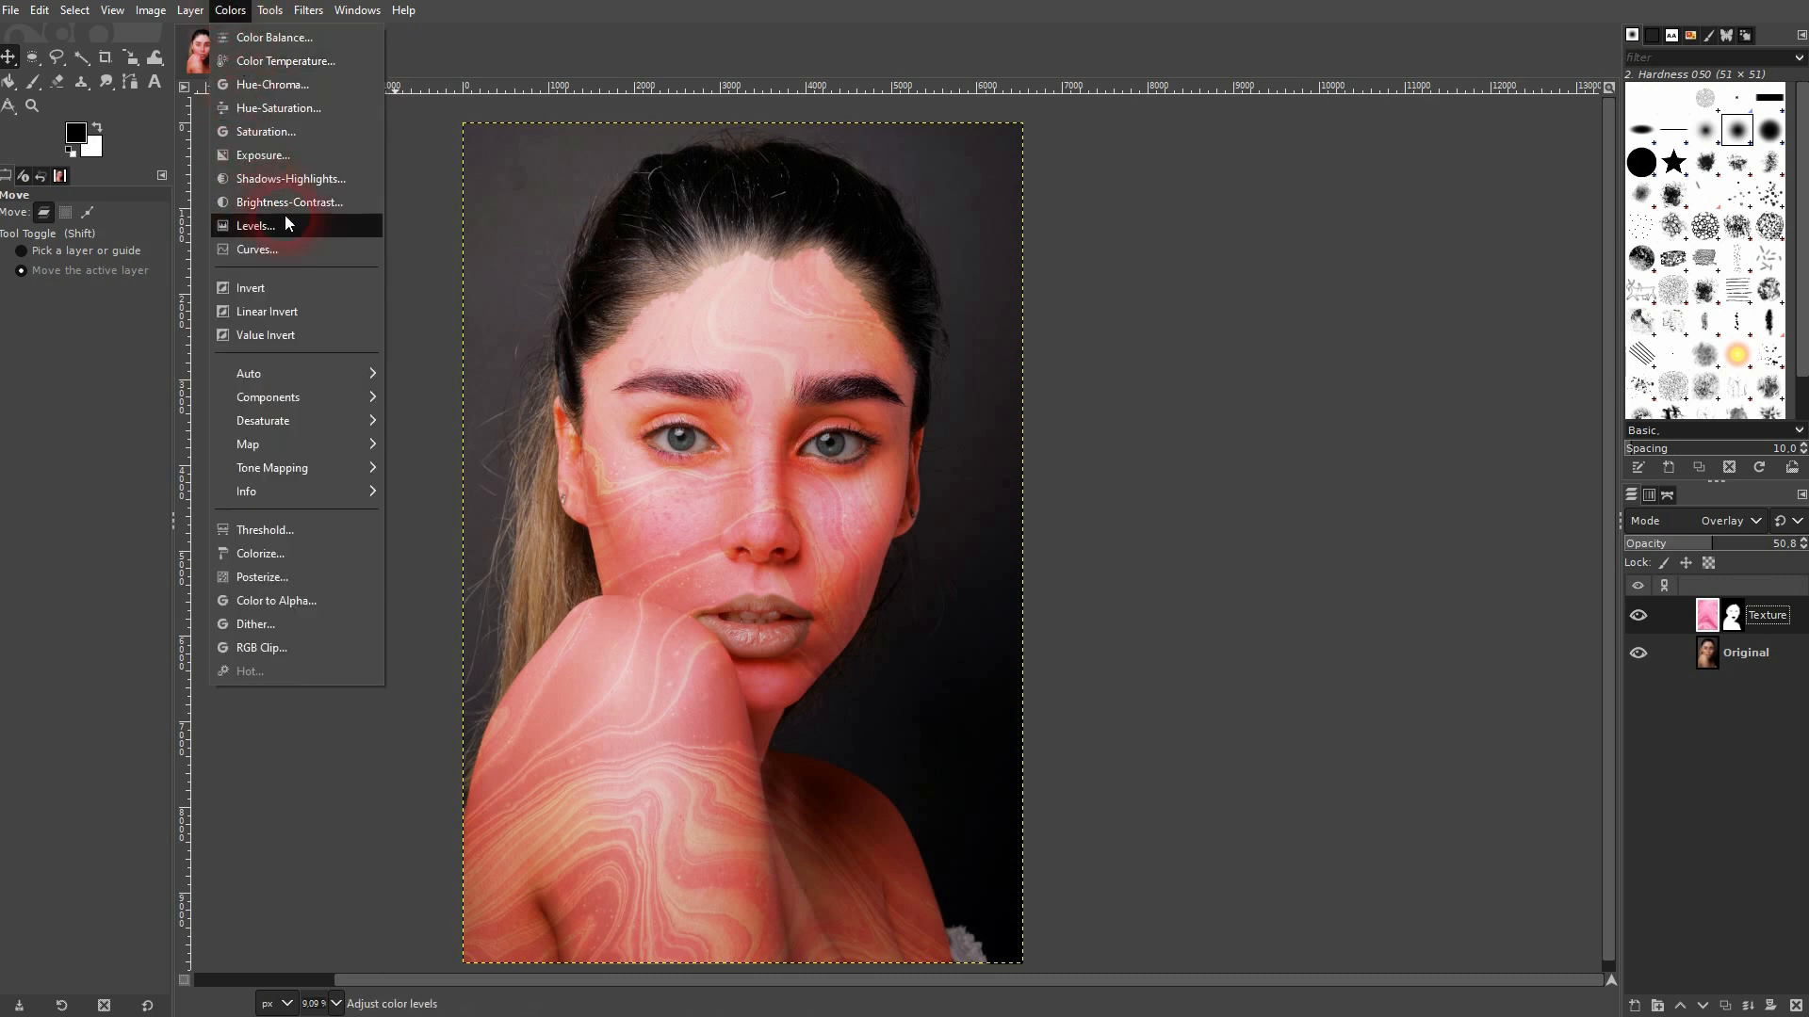
pyautogui.click(303, 234)
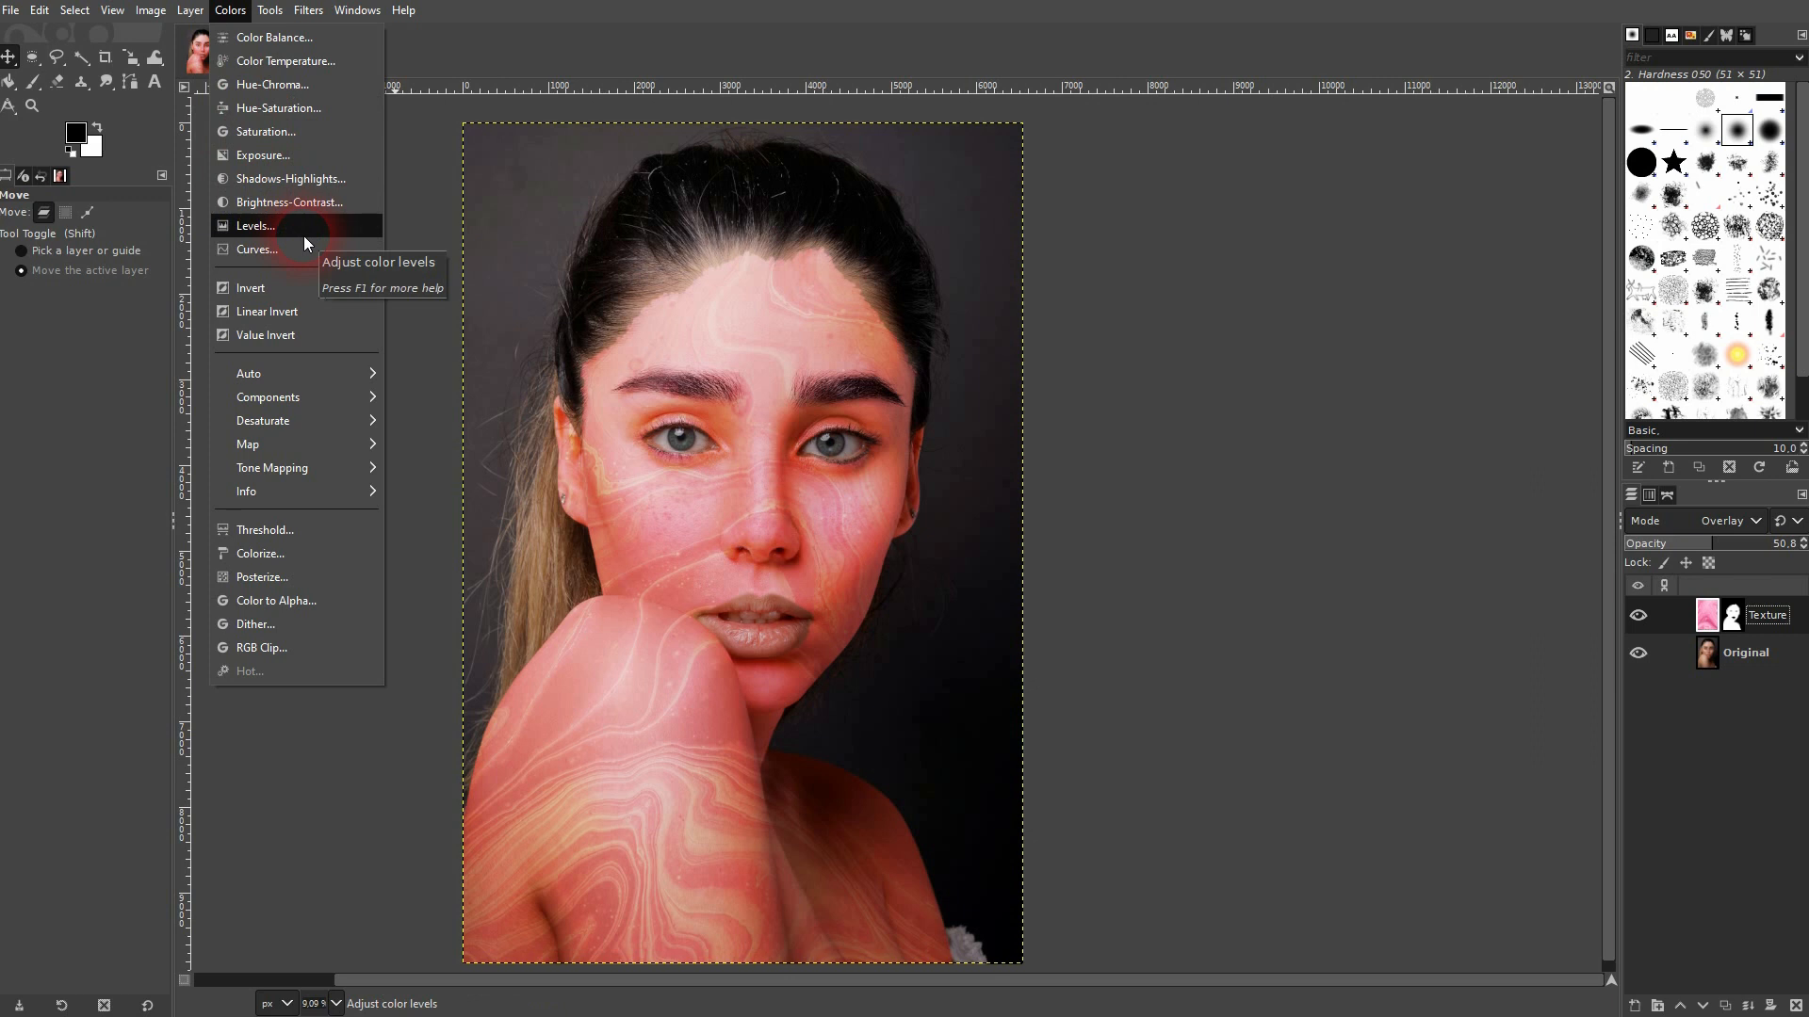
pyautogui.click(298, 205)
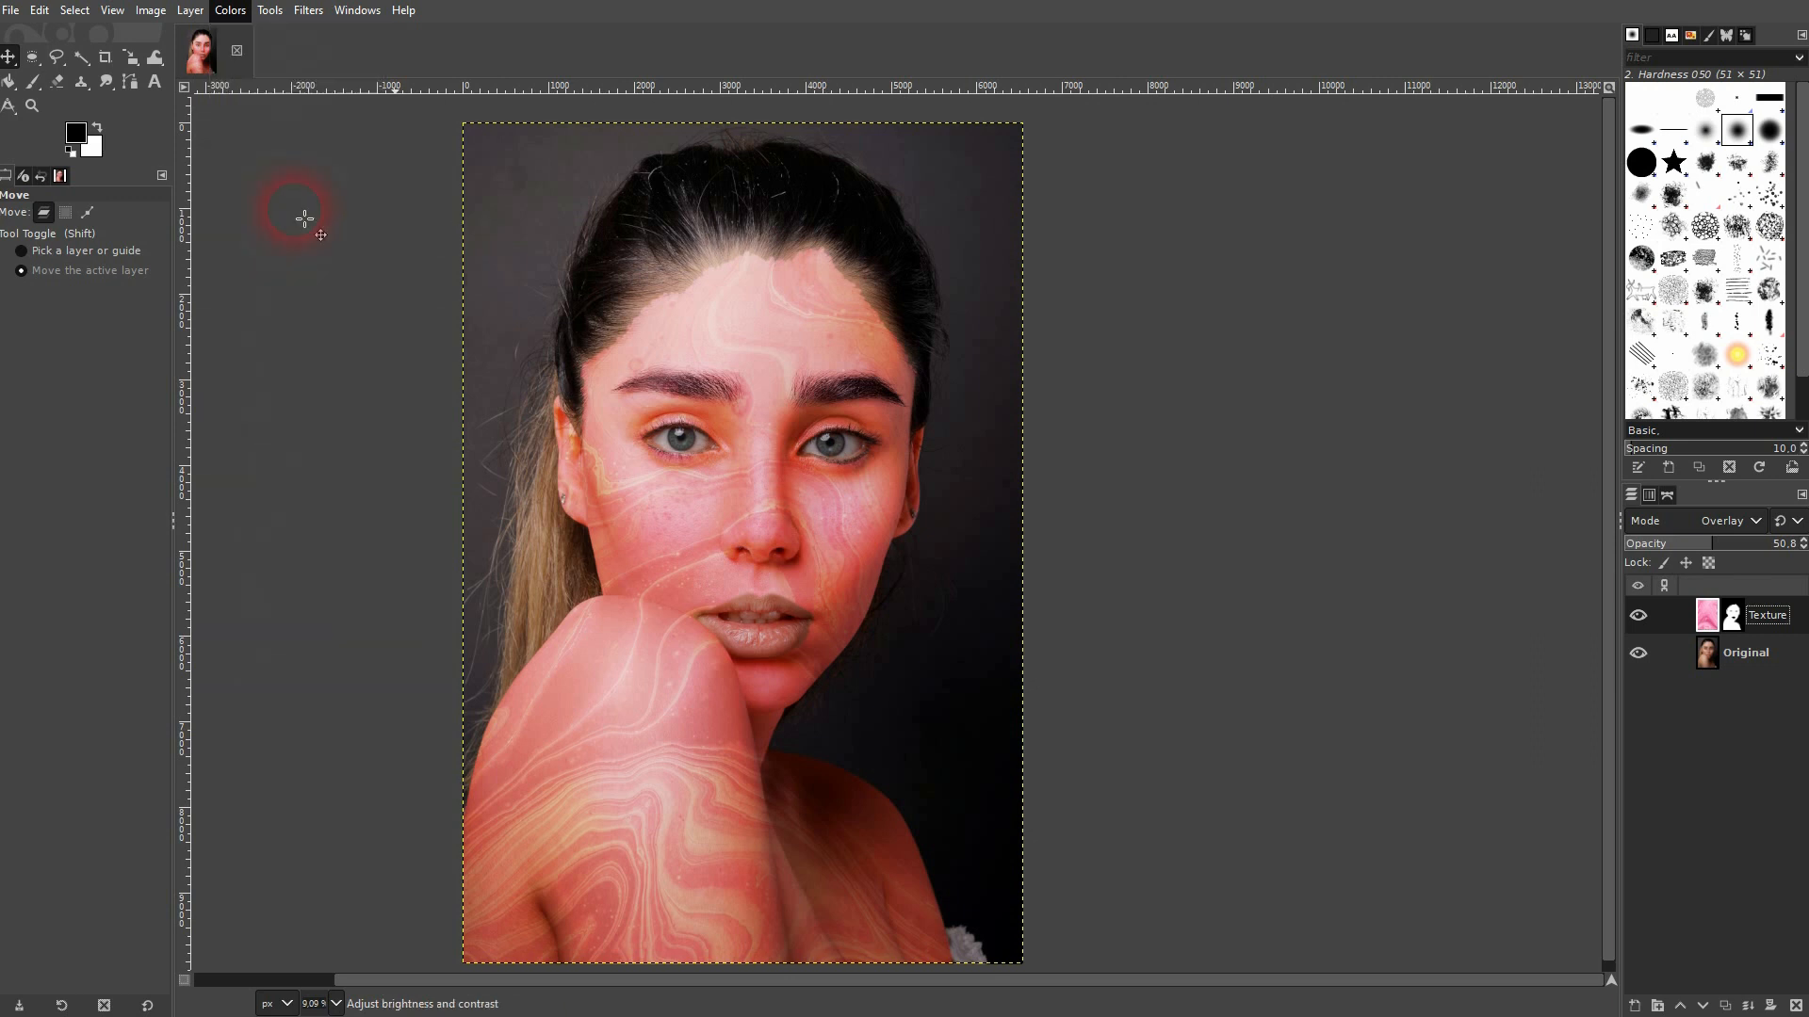
pyautogui.moveTo(291, 351); pyautogui.dragTo(416, 358)
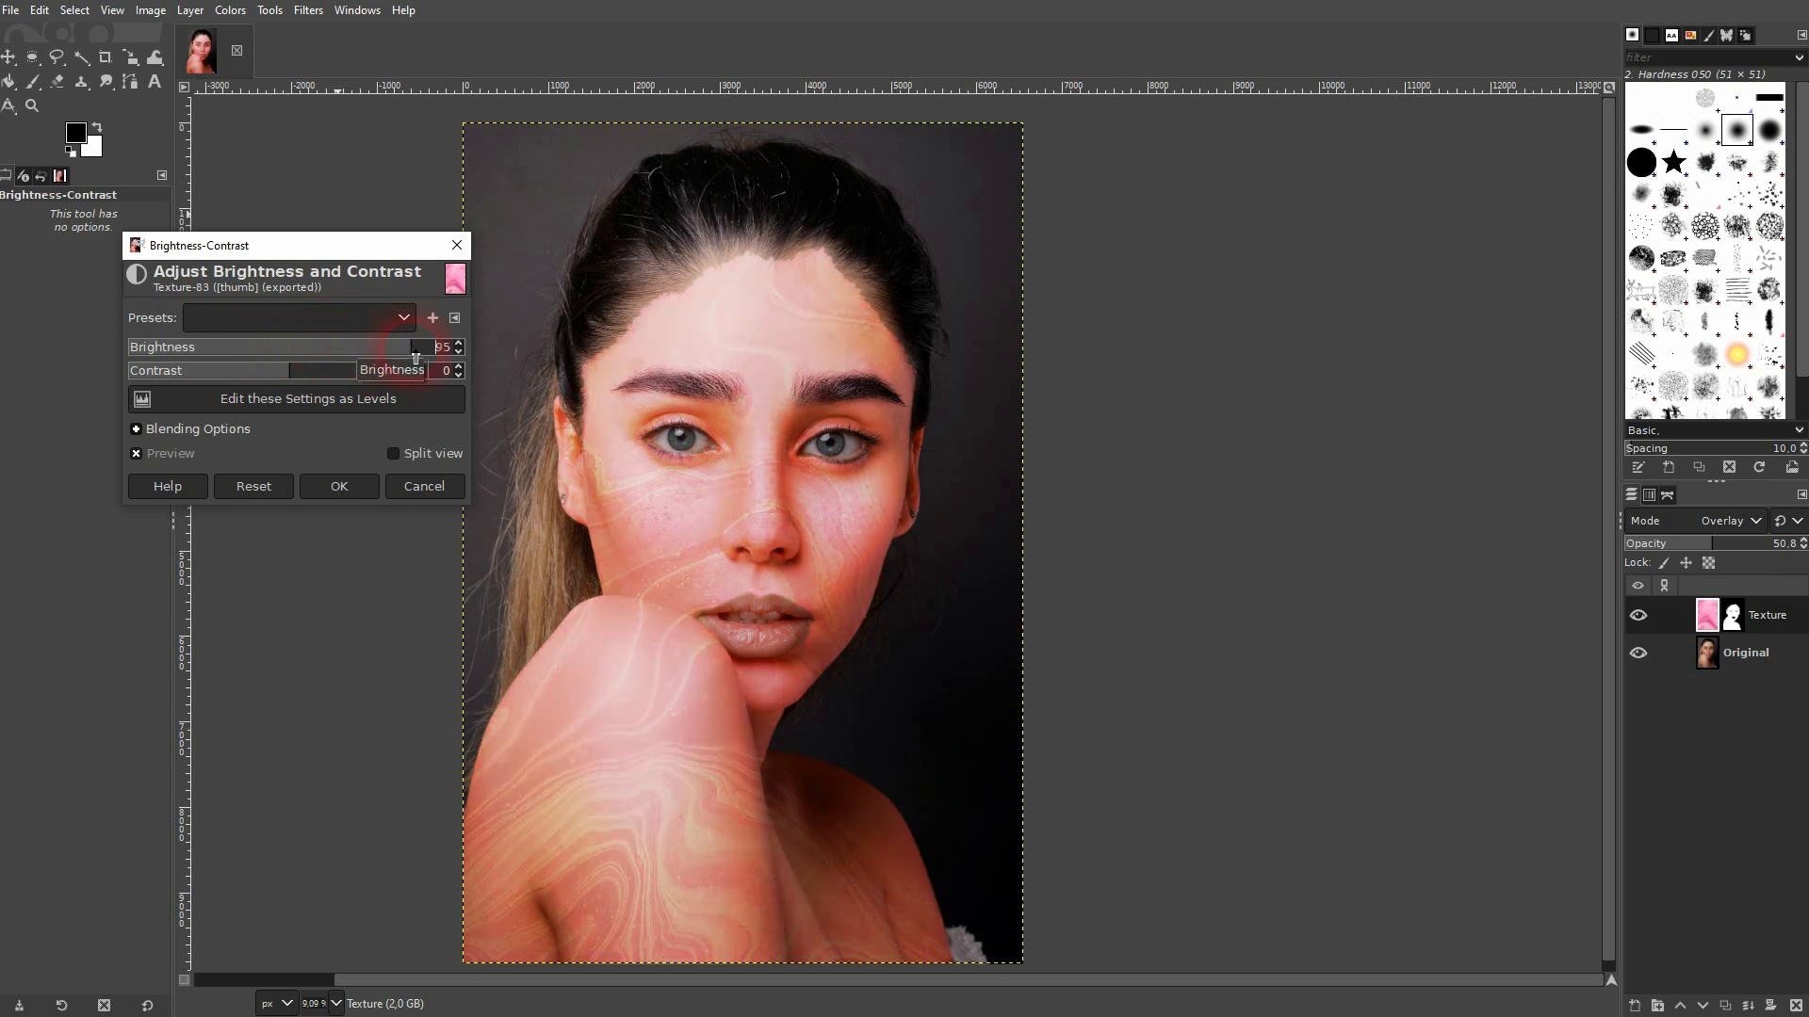
pyautogui.moveTo(414, 359); pyautogui.dragTo(244, 347)
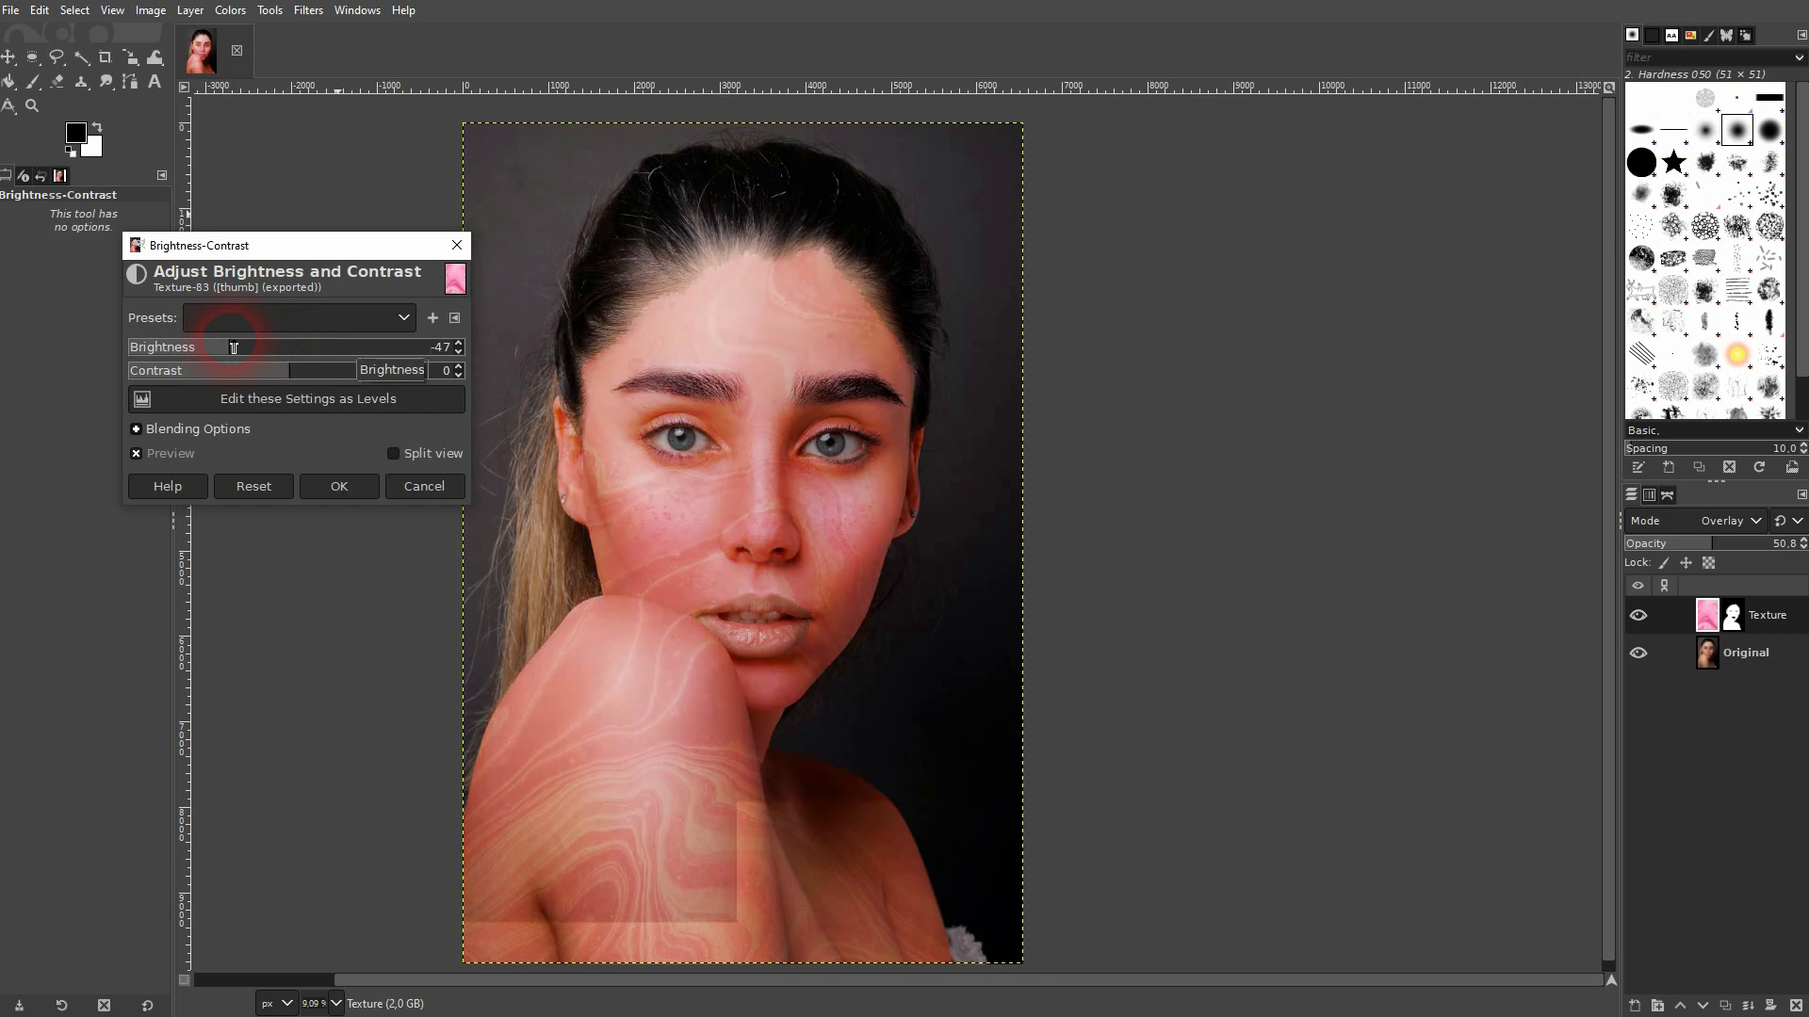
pyautogui.moveTo(282, 373); pyautogui.dragTo(348, 378)
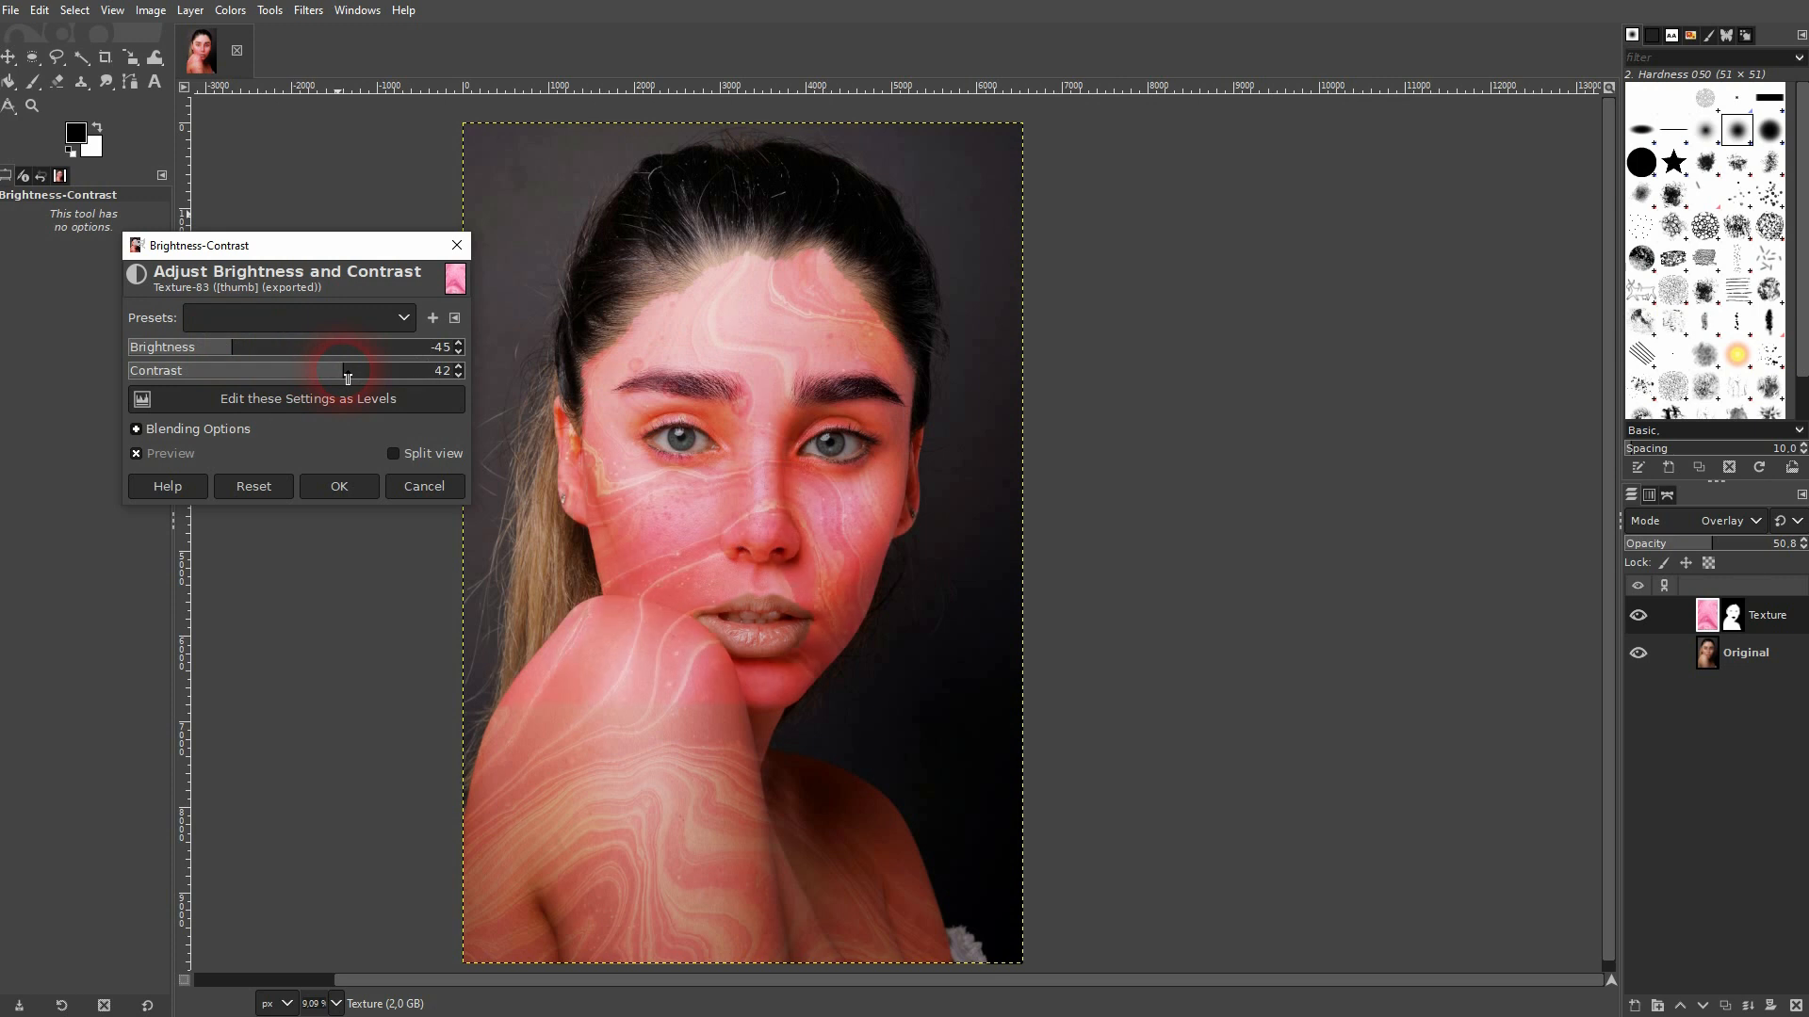
pyautogui.moveTo(347, 378)
pyautogui.mouseDown()
pyautogui.moveTo(231, 380)
pyautogui.moveTo(335, 397)
pyautogui.mouseUp()
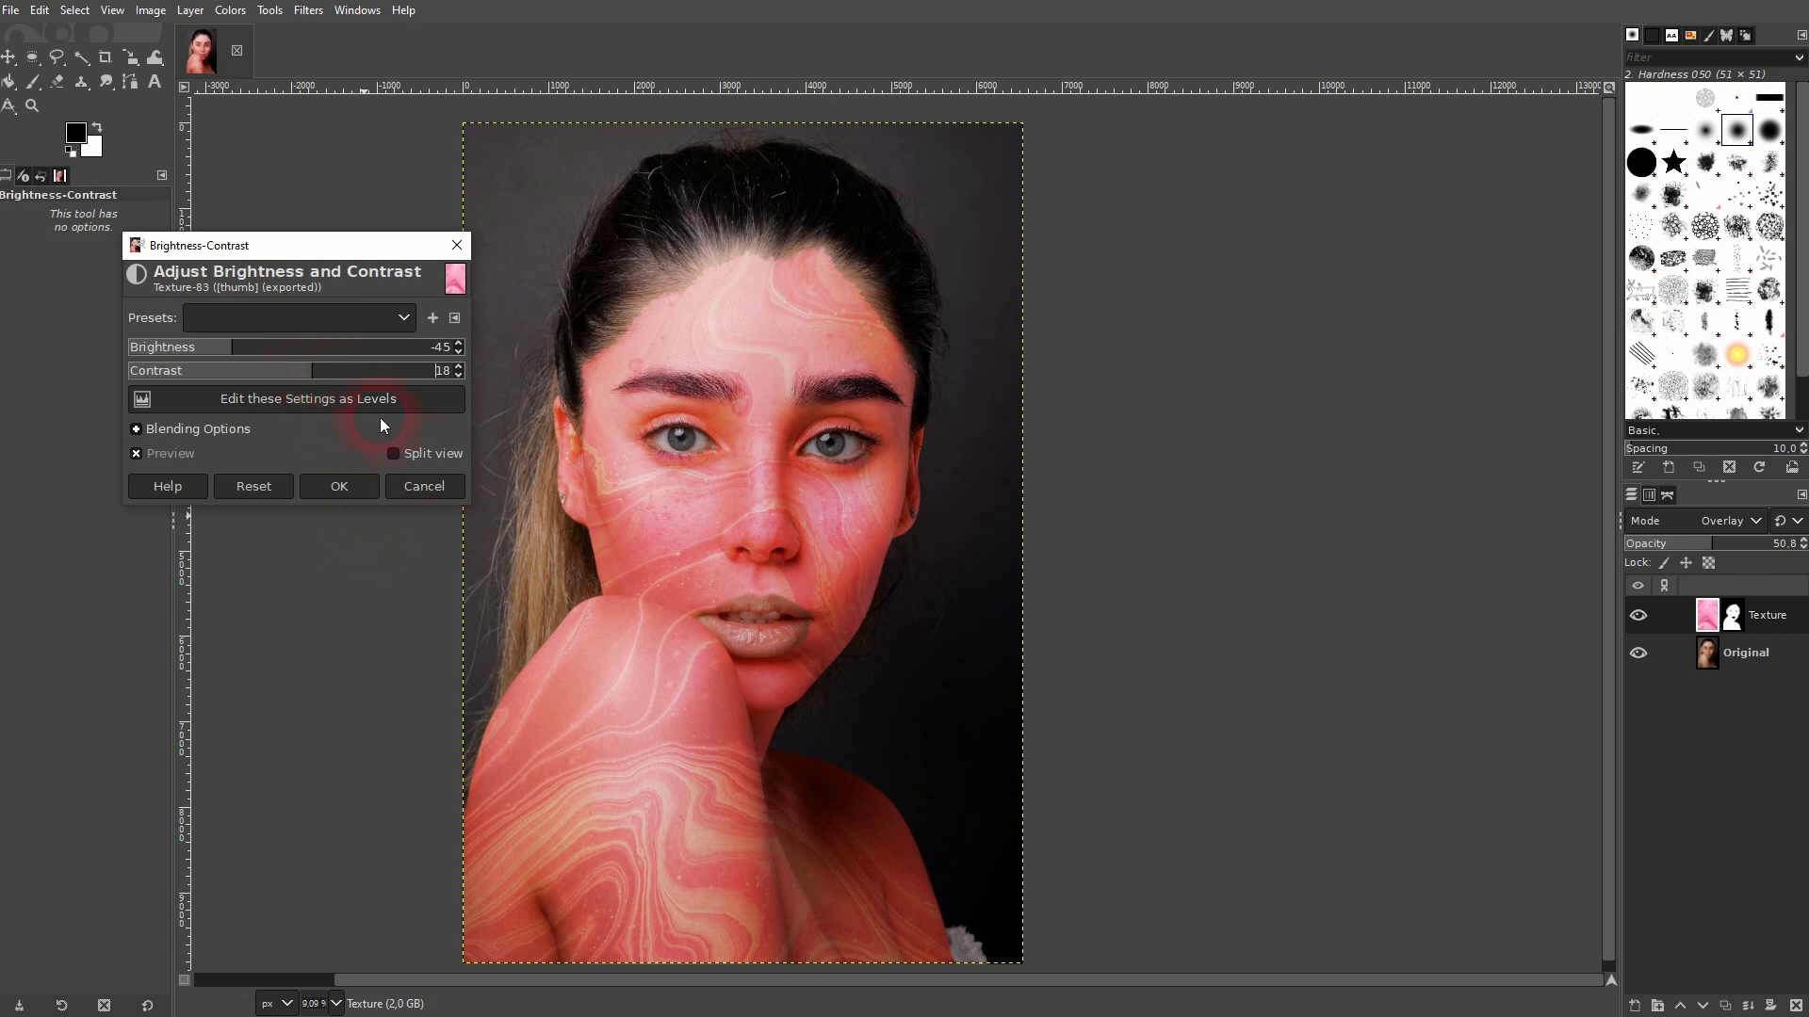
pyautogui.click(365, 490)
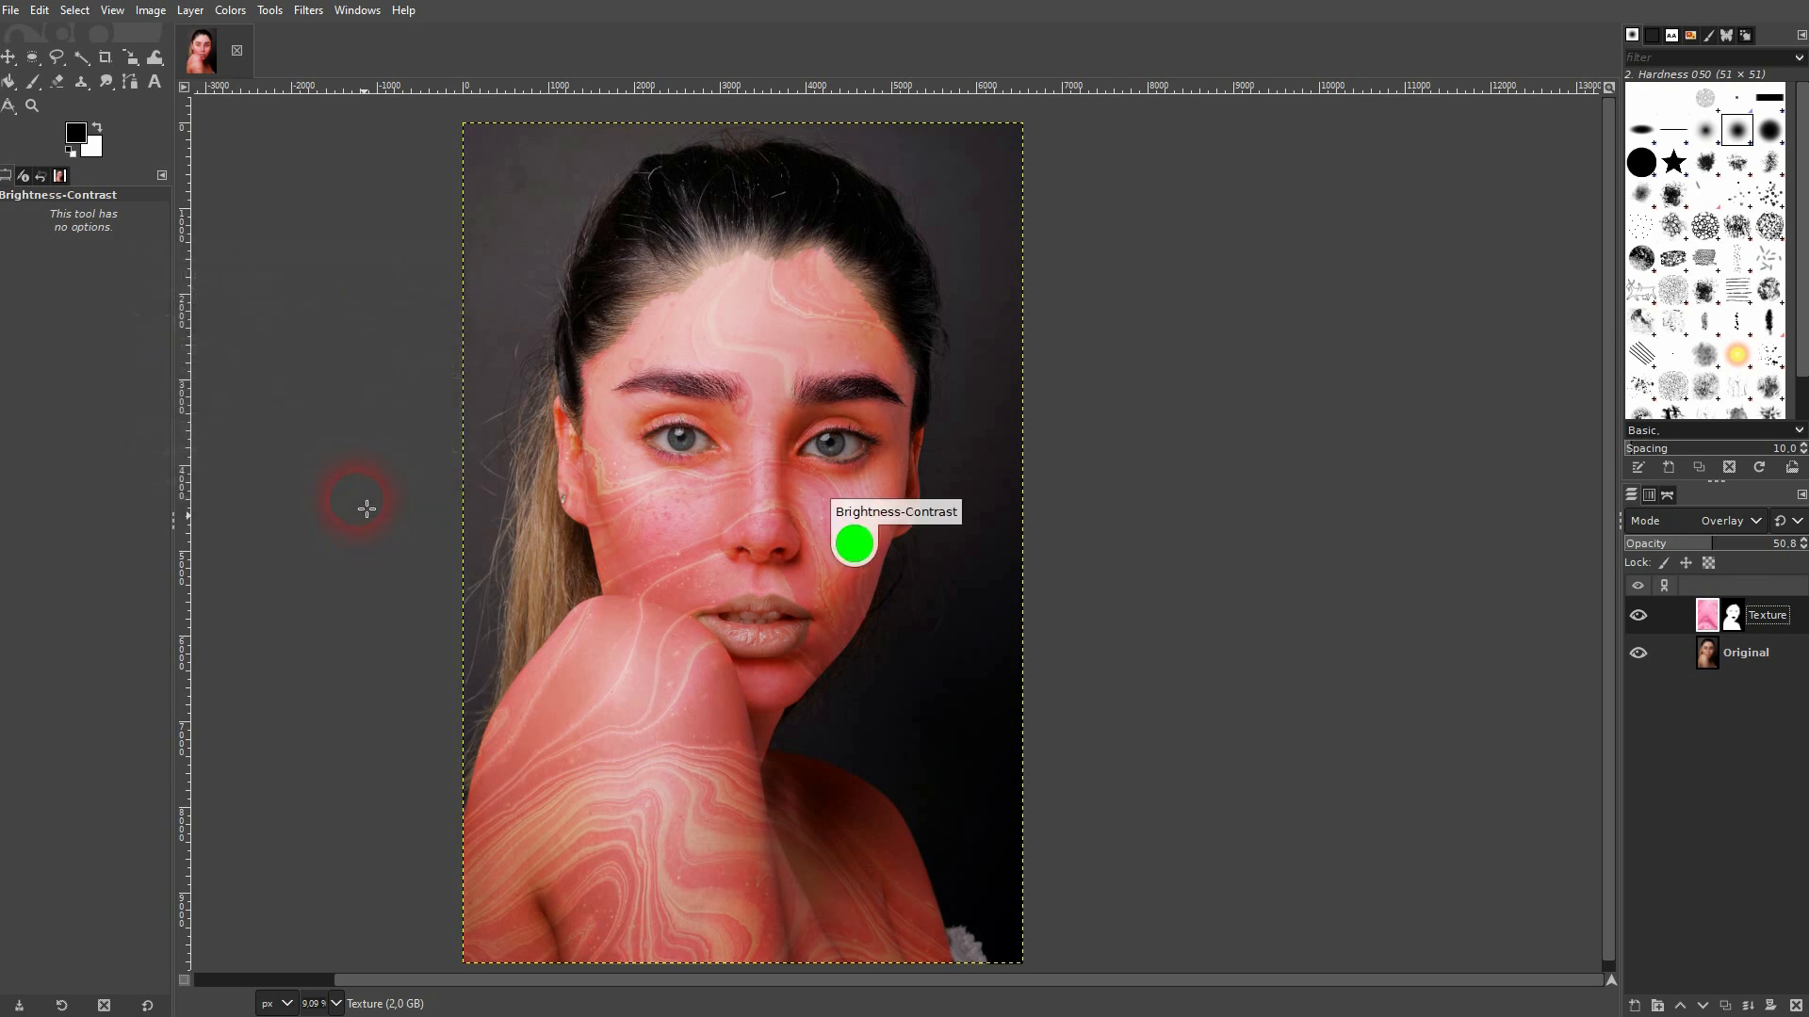
# - Recolor the Texture layer to purple with Hue-Saturation, setting hue to -74.6, lightness to -14.0 and saturation to 70.1
pyautogui.click(231, 11)
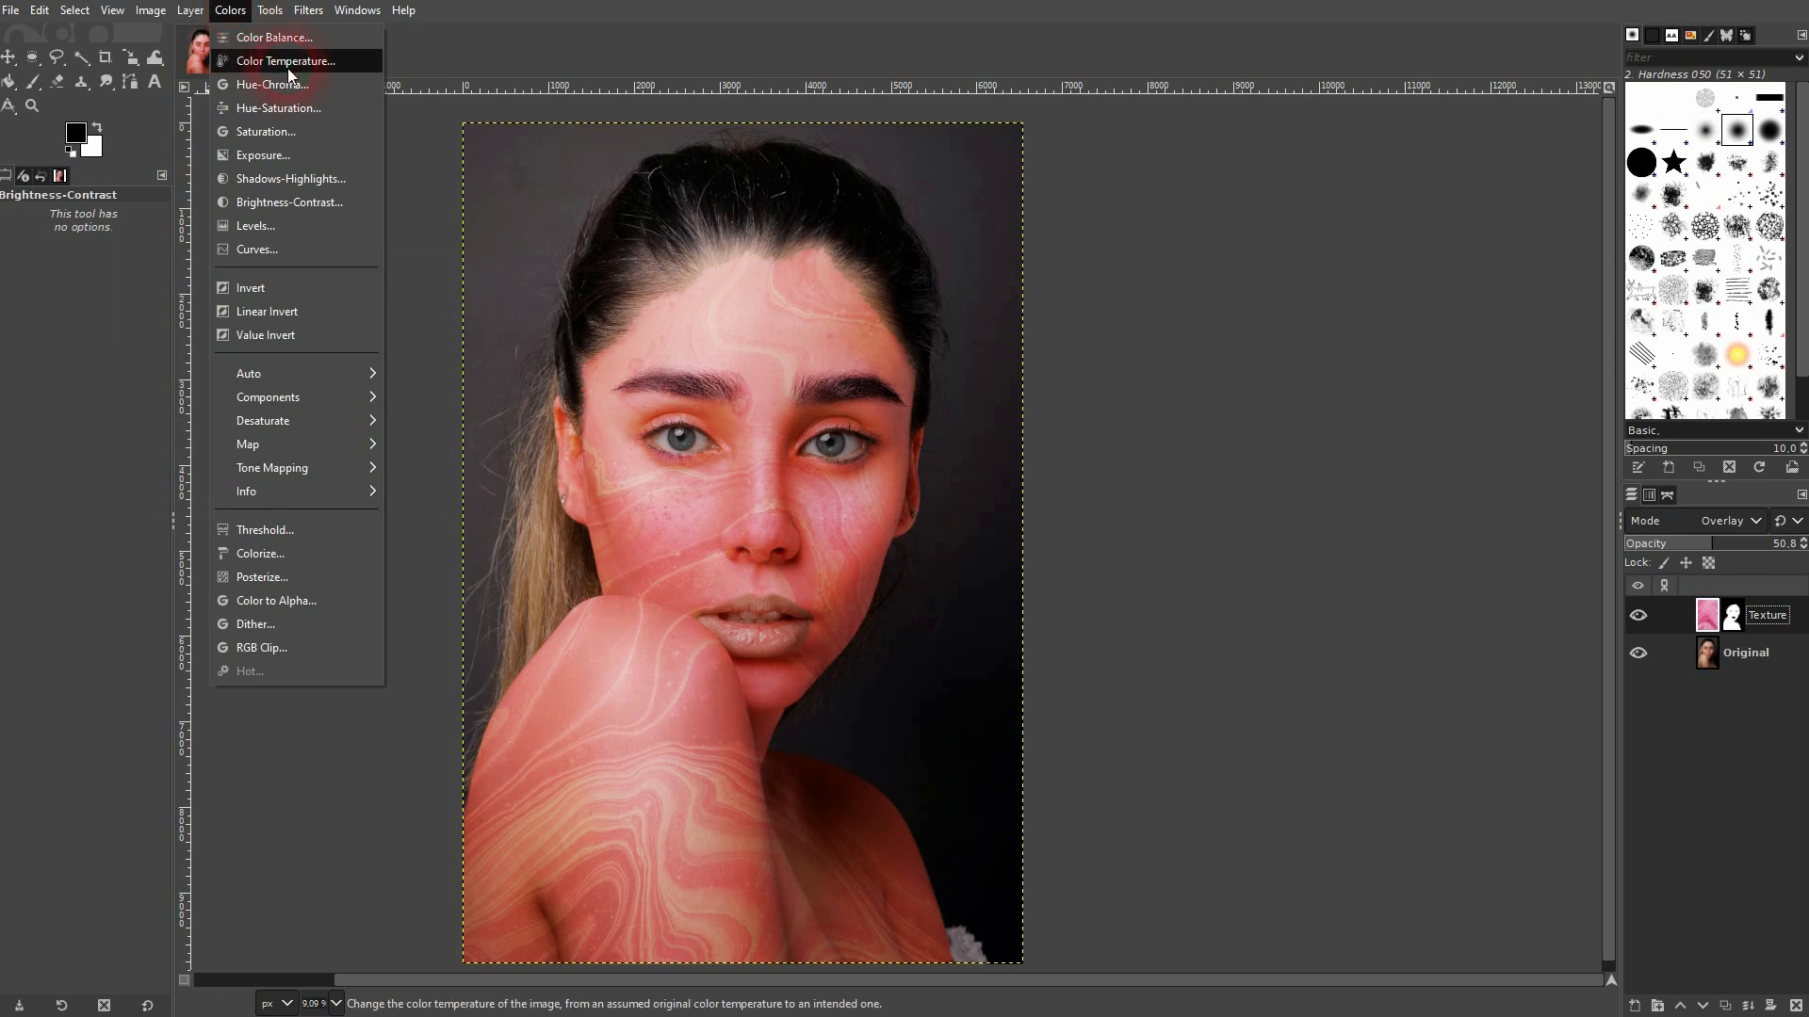
pyautogui.click(317, 109)
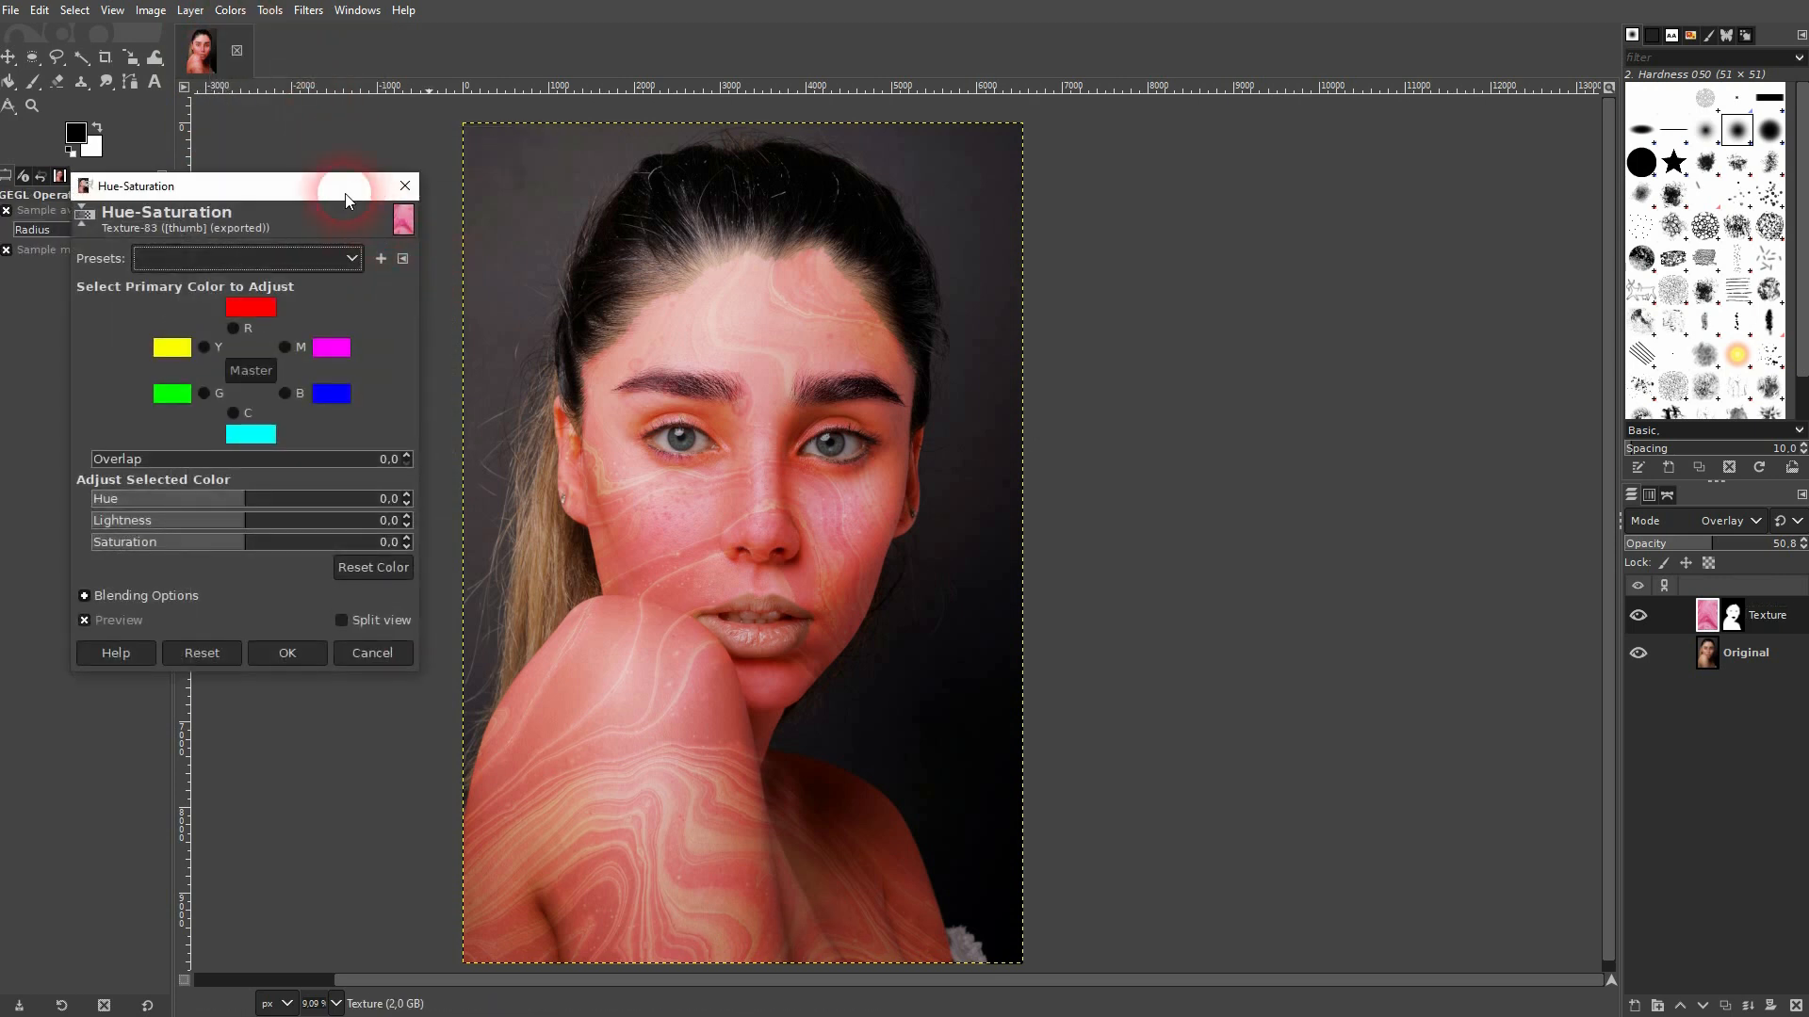
pyautogui.moveTo(346, 200); pyautogui.dragTo(336, 184)
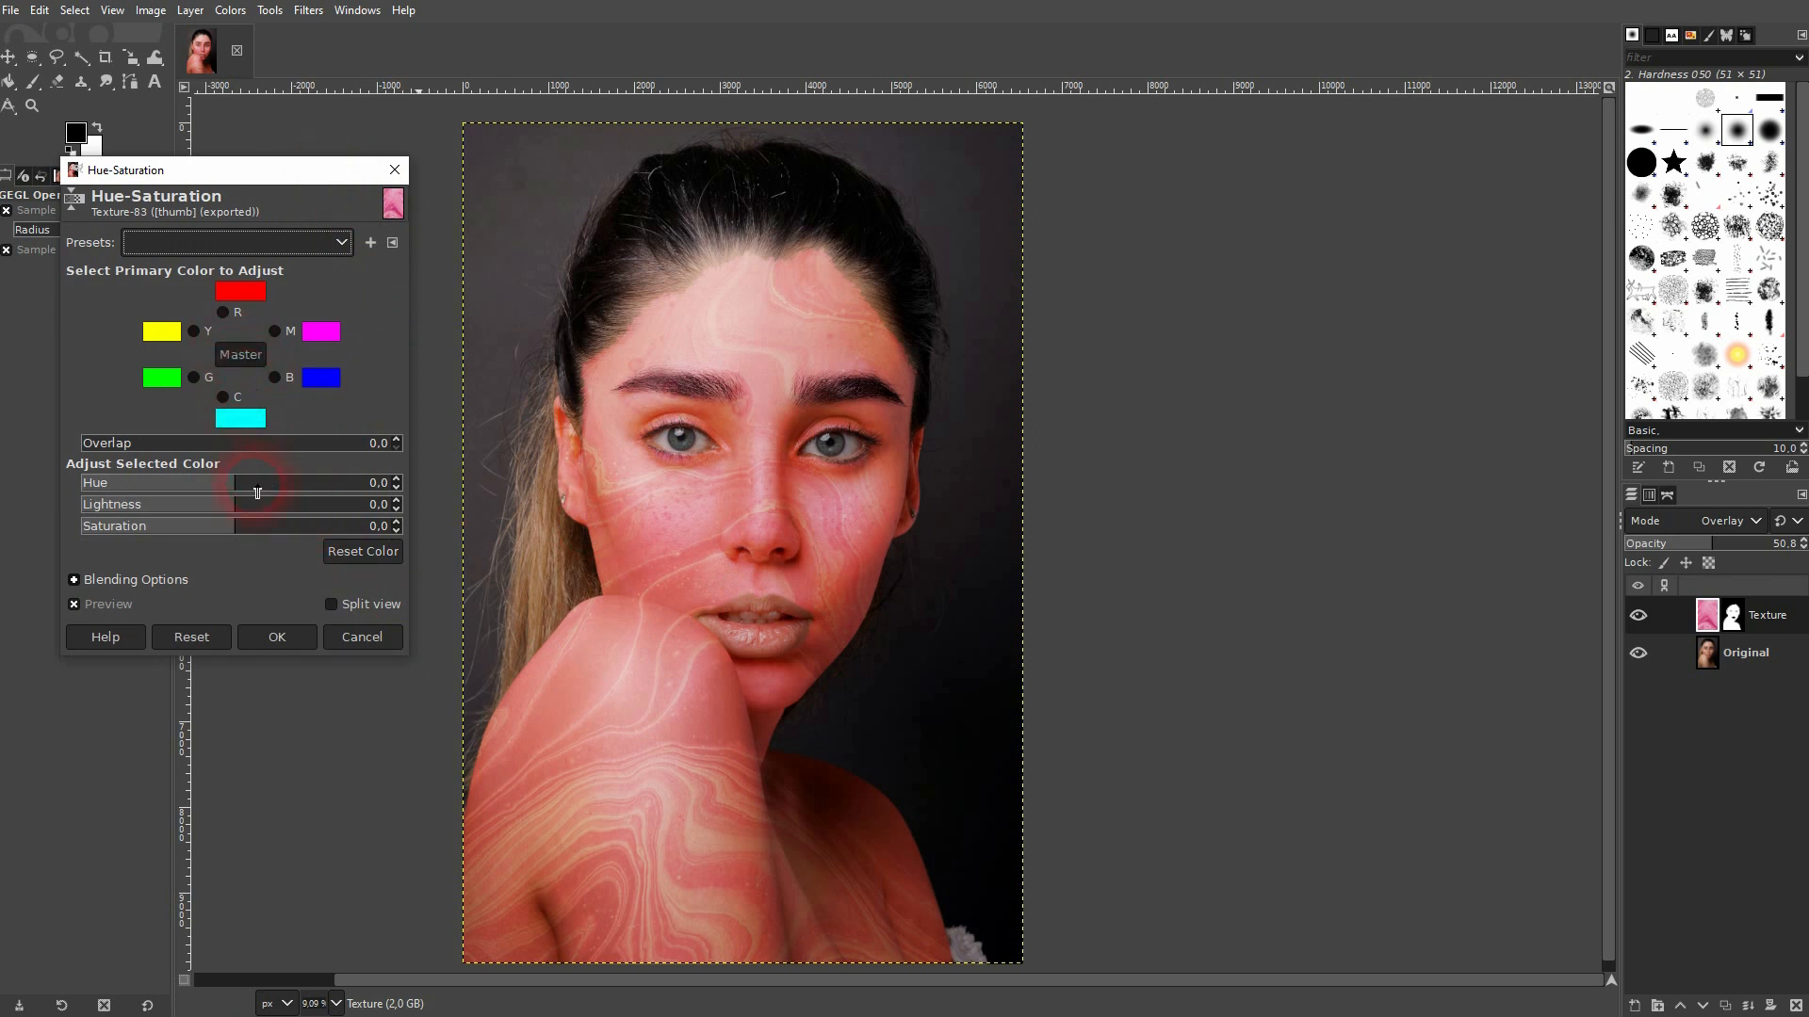
pyautogui.moveTo(237, 489); pyautogui.dragTo(194, 484)
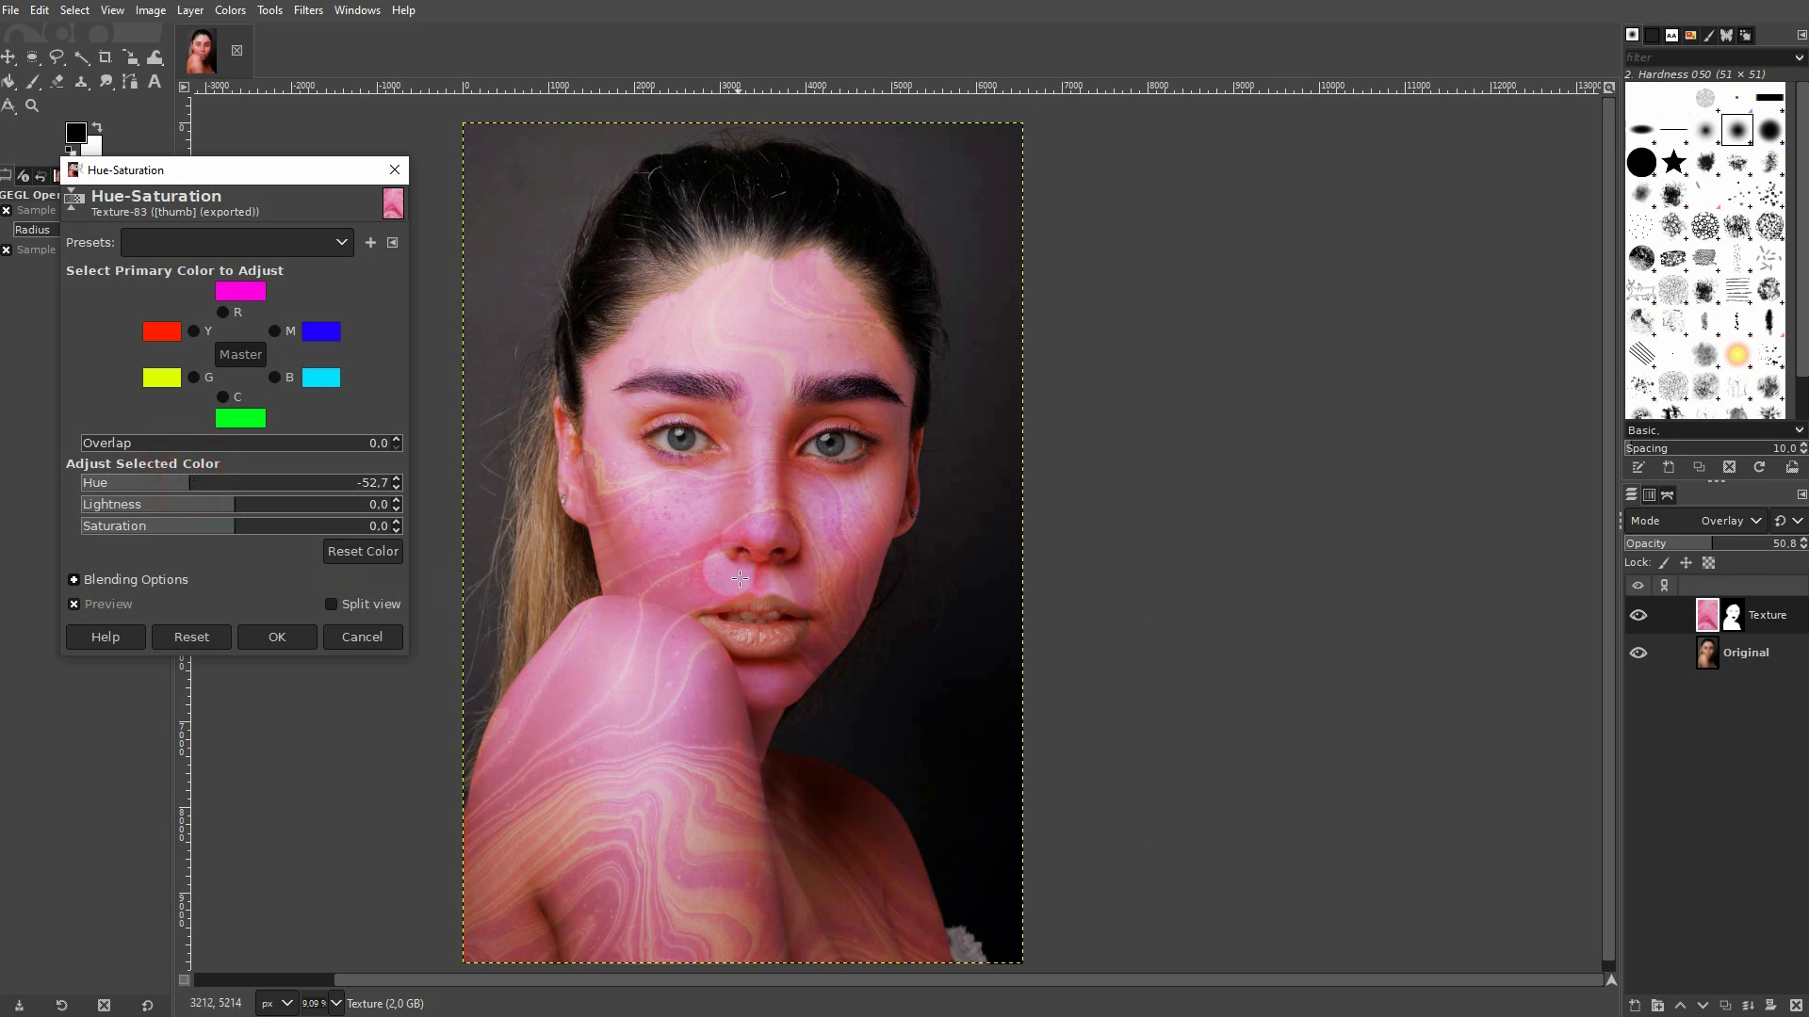
pyautogui.click(342, 485)
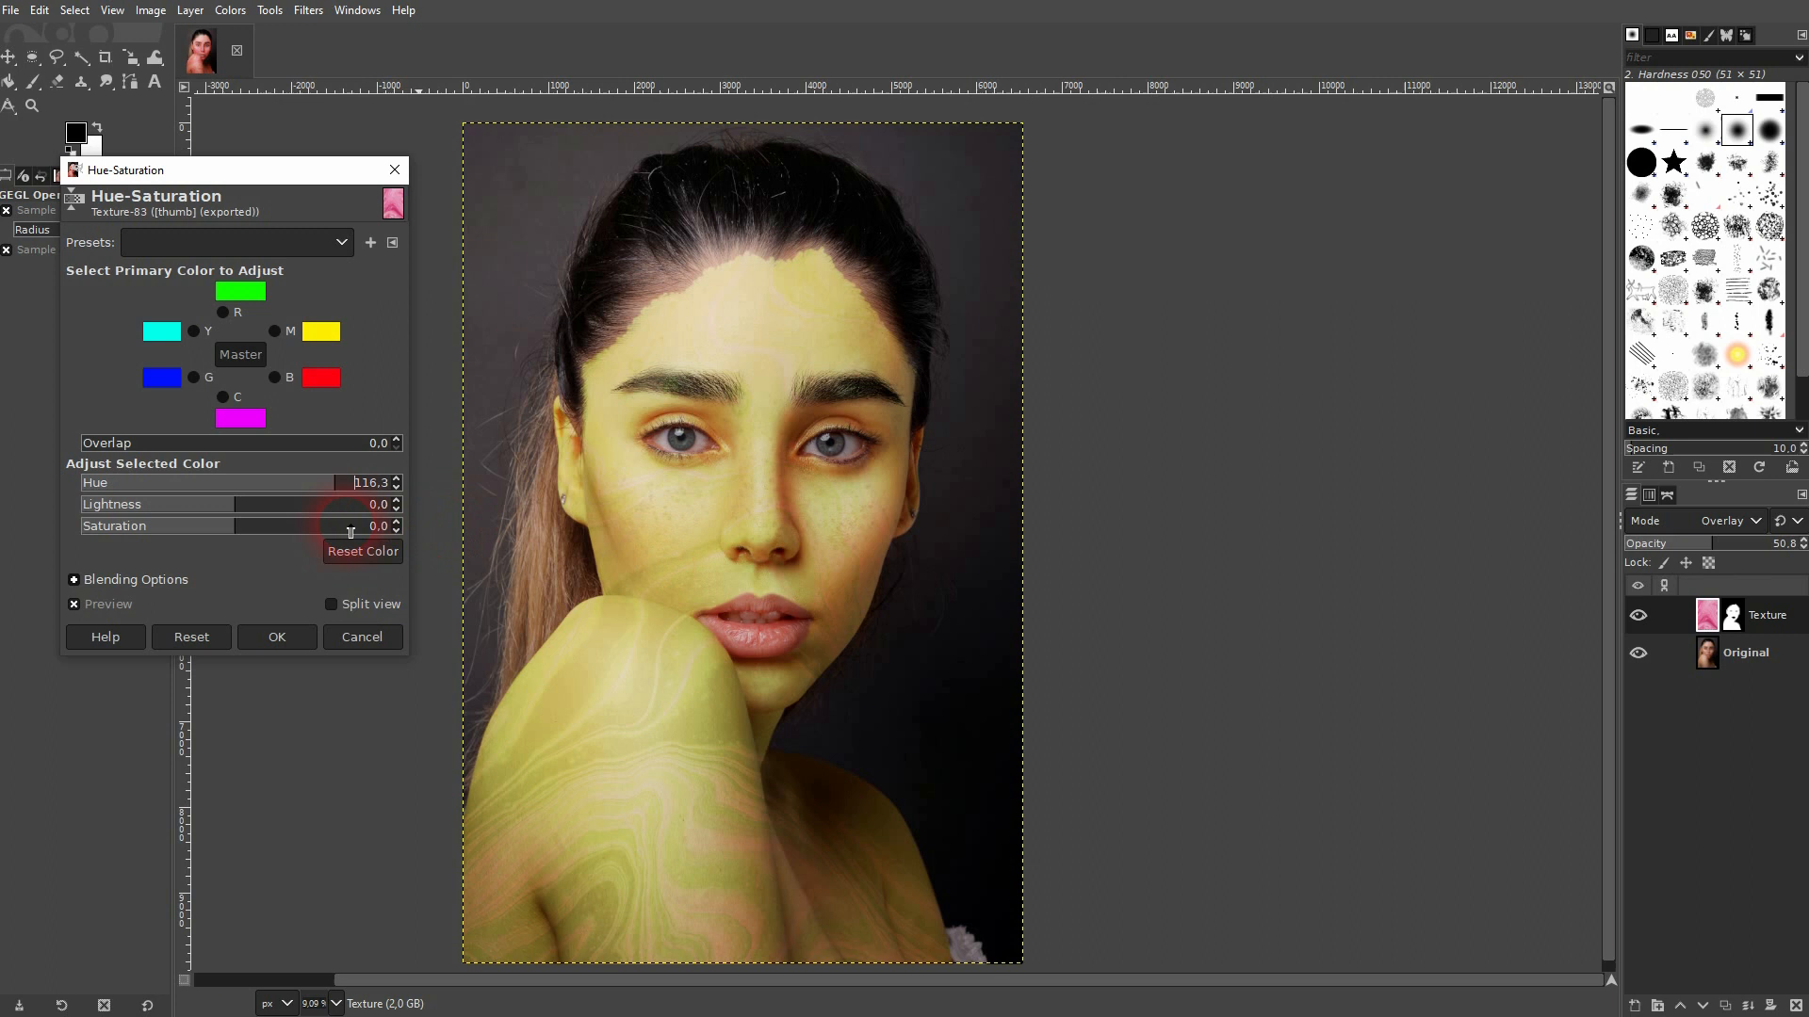
pyautogui.click(176, 485)
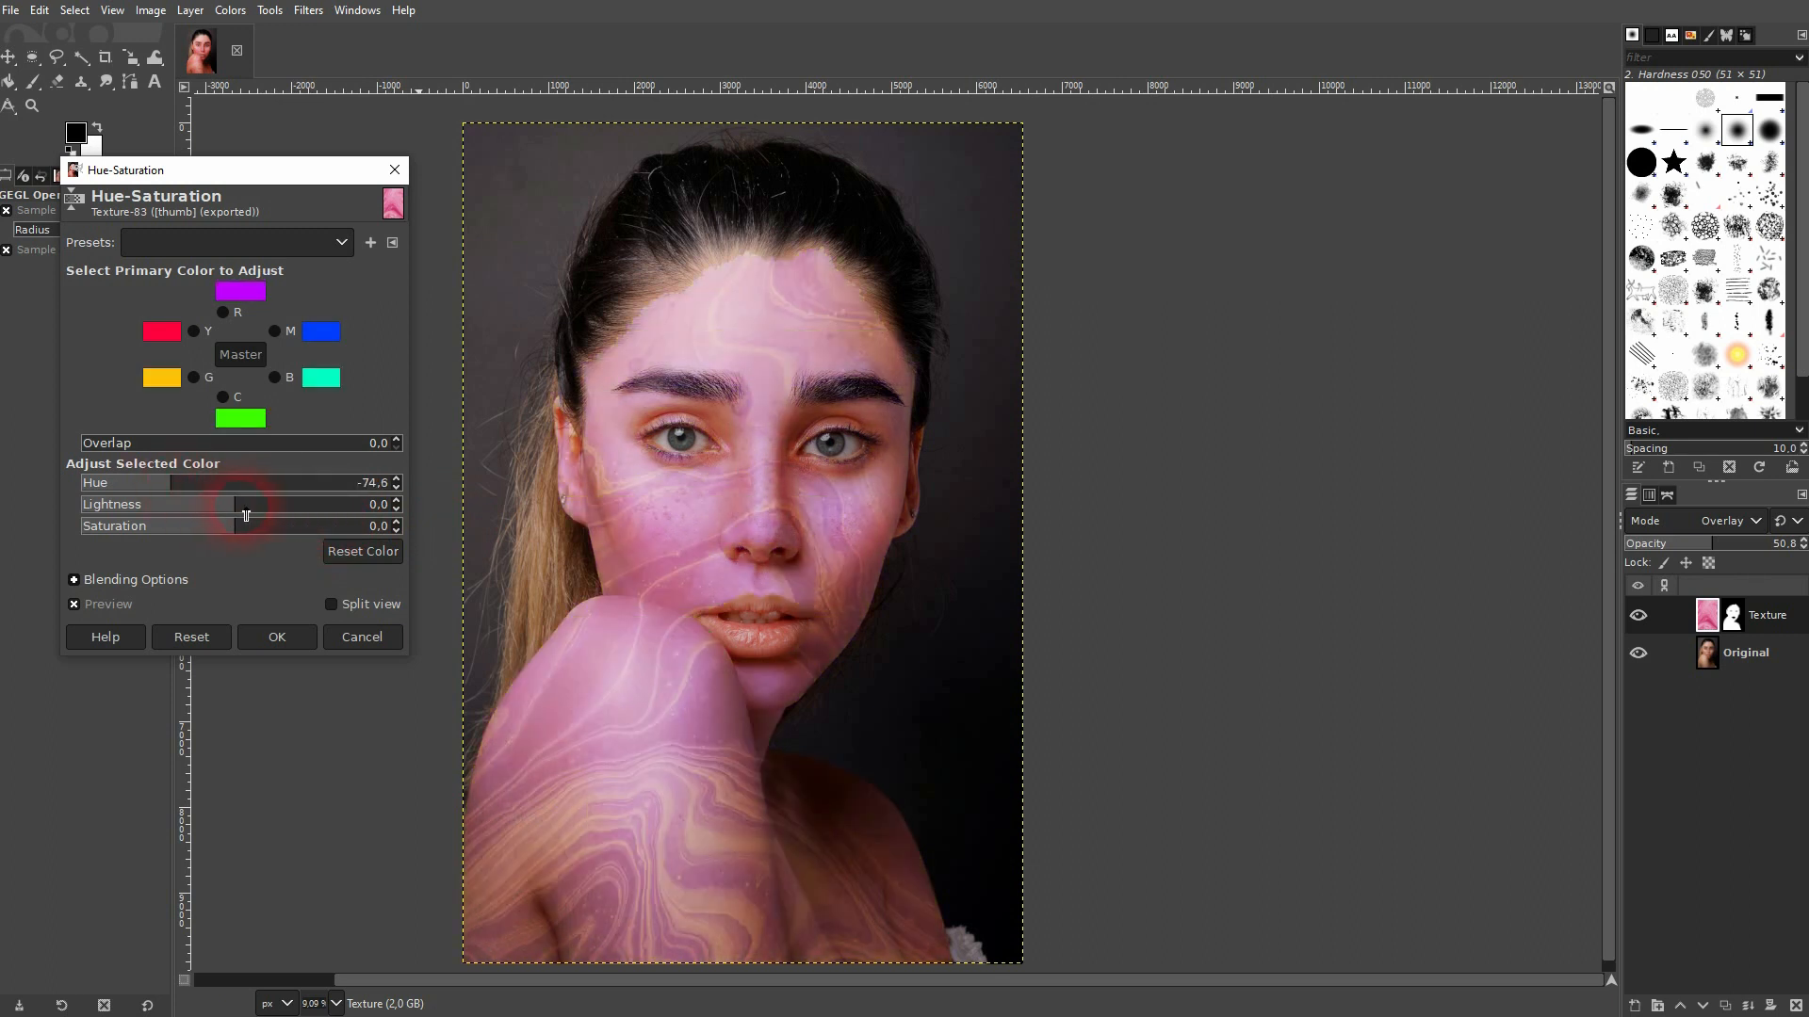
pyautogui.moveTo(235, 507); pyautogui.dragTo(217, 506)
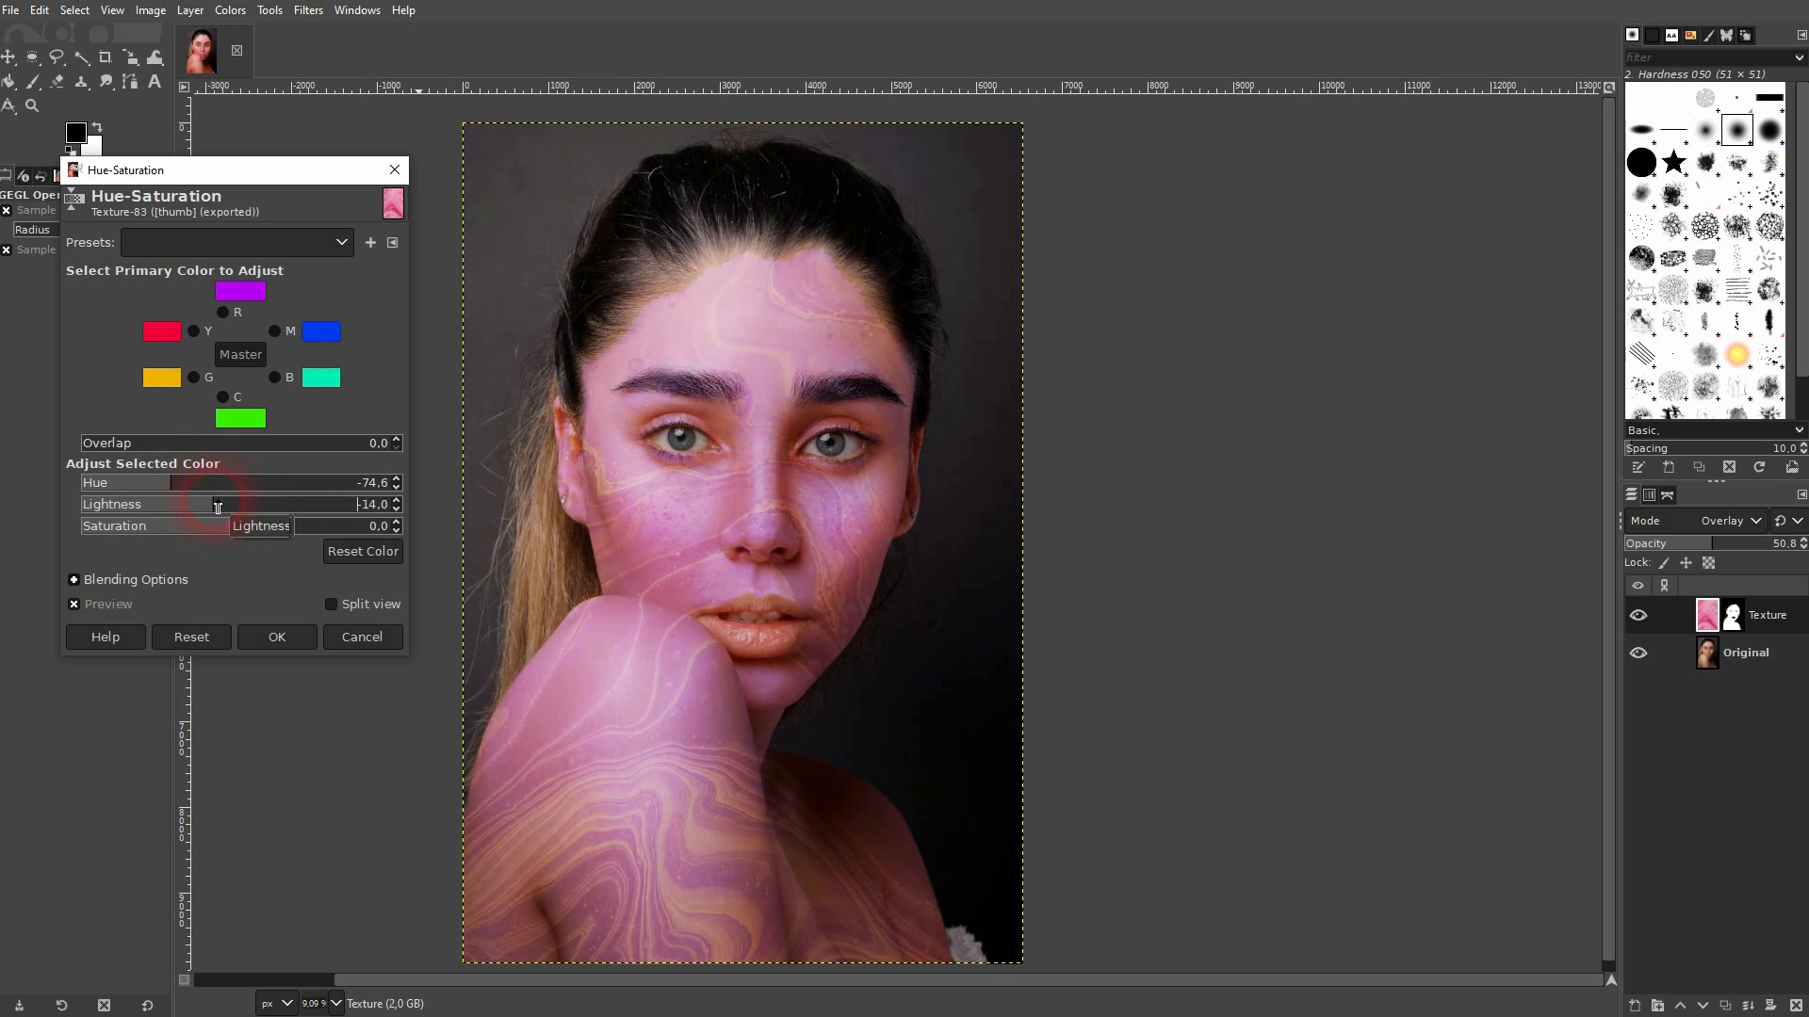
pyautogui.moveTo(241, 532); pyautogui.dragTo(372, 537)
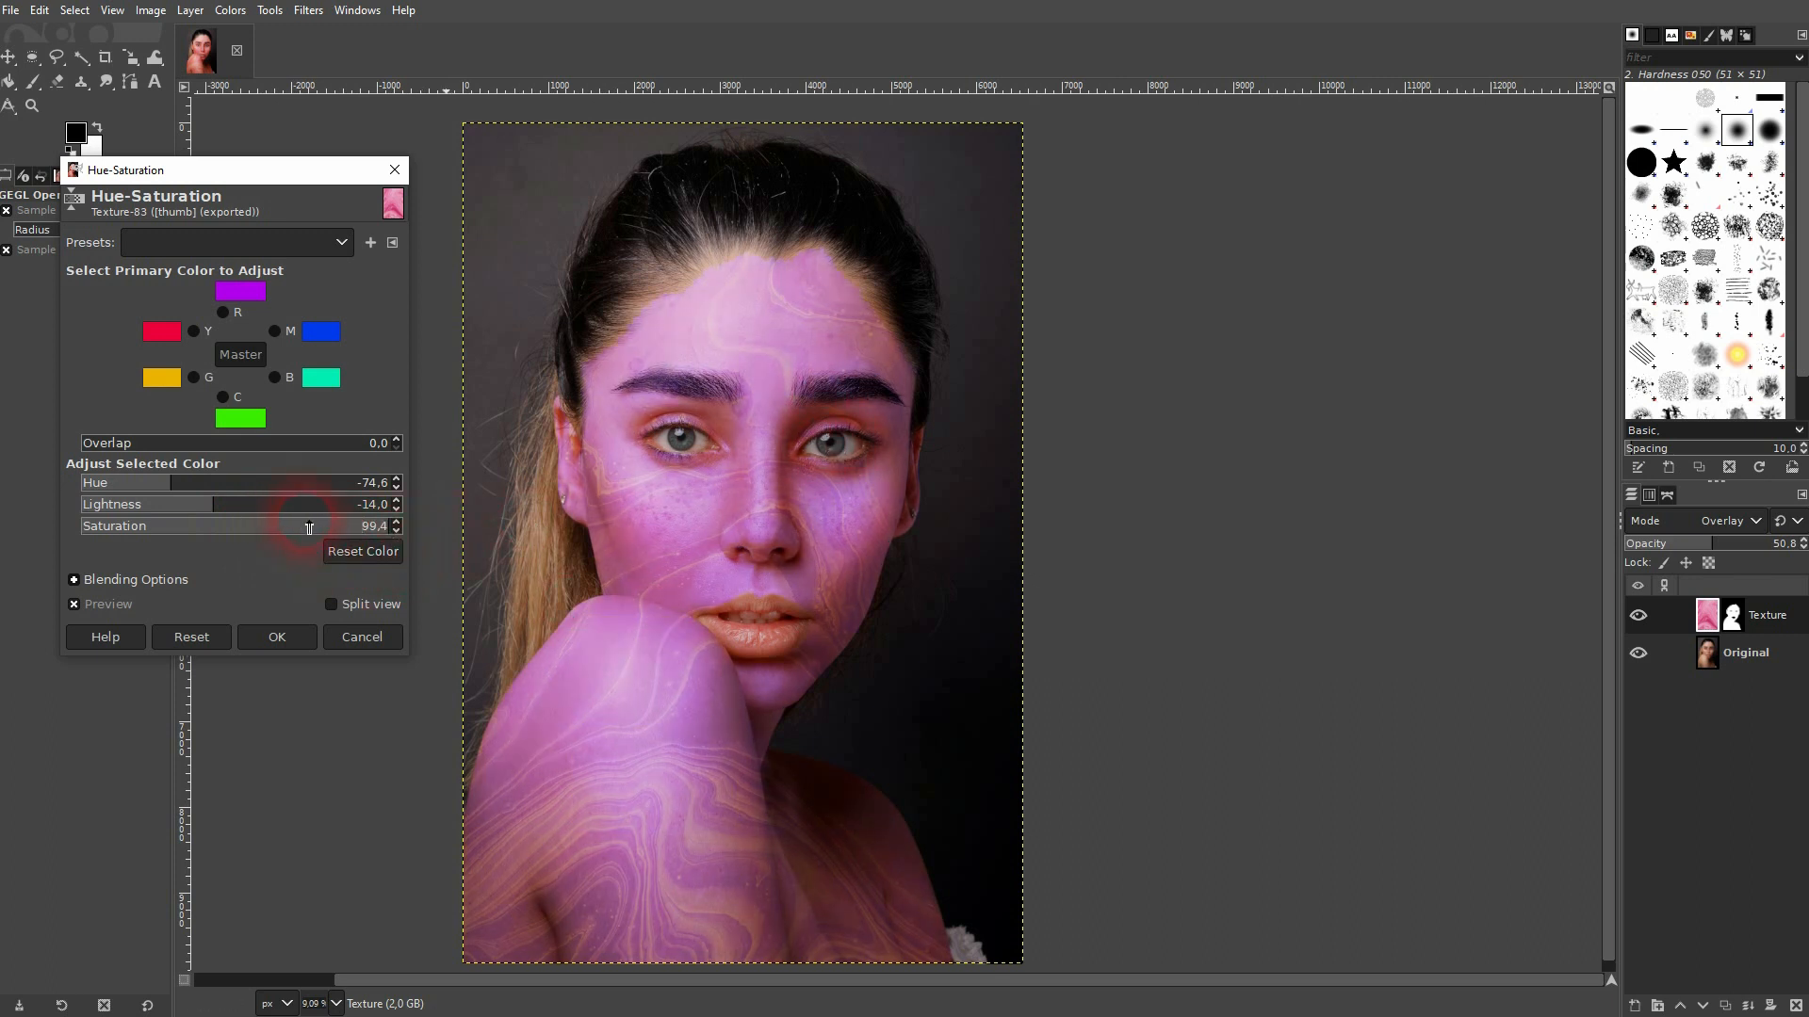
pyautogui.click(346, 525)
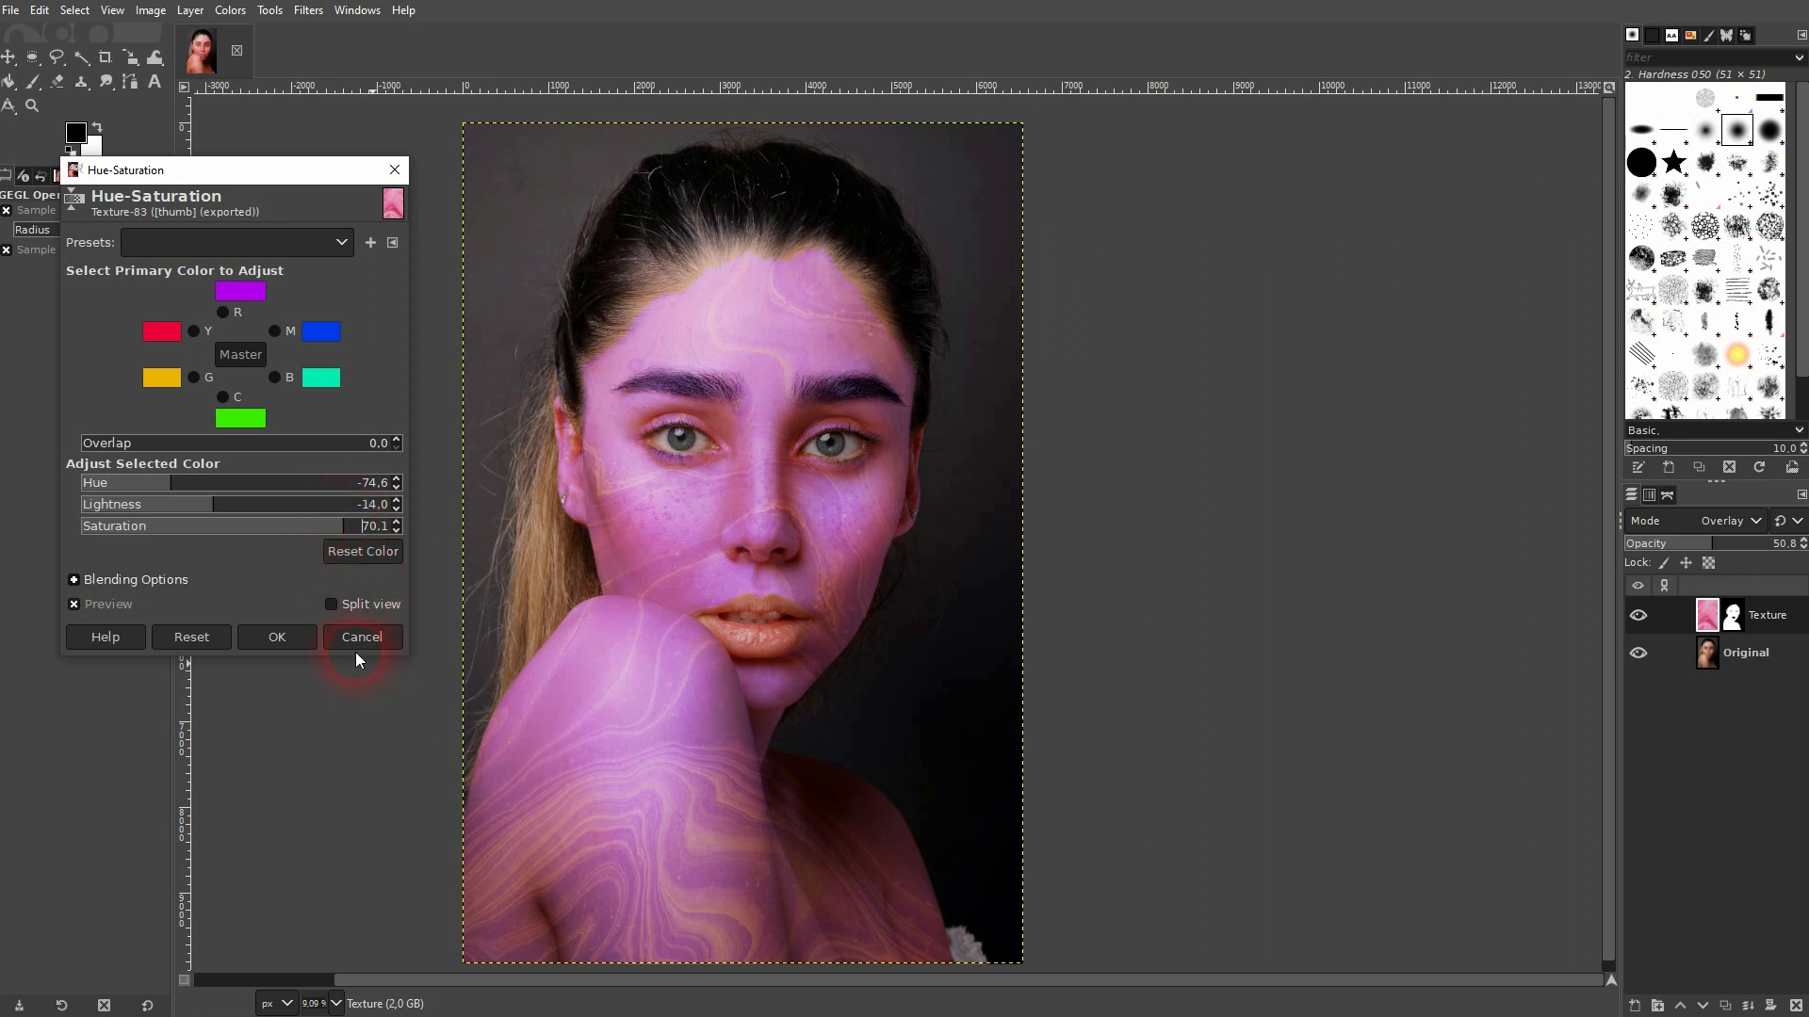
pyautogui.click(277, 638)
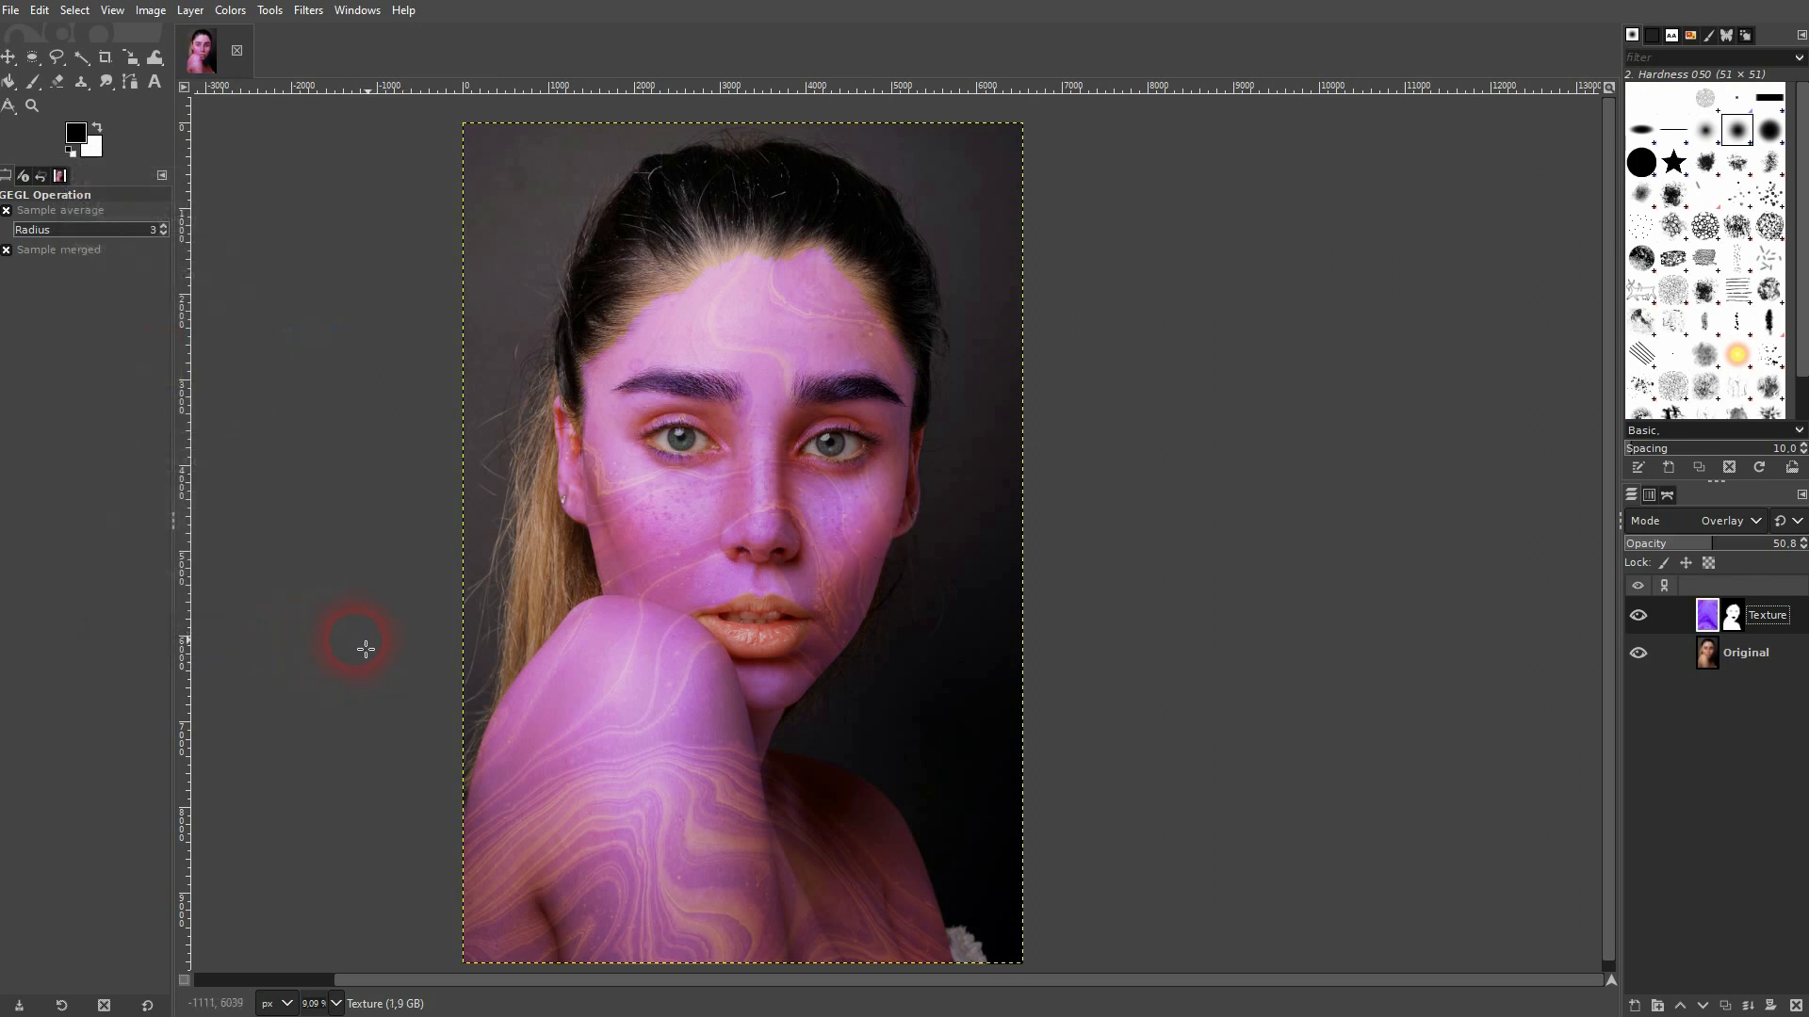